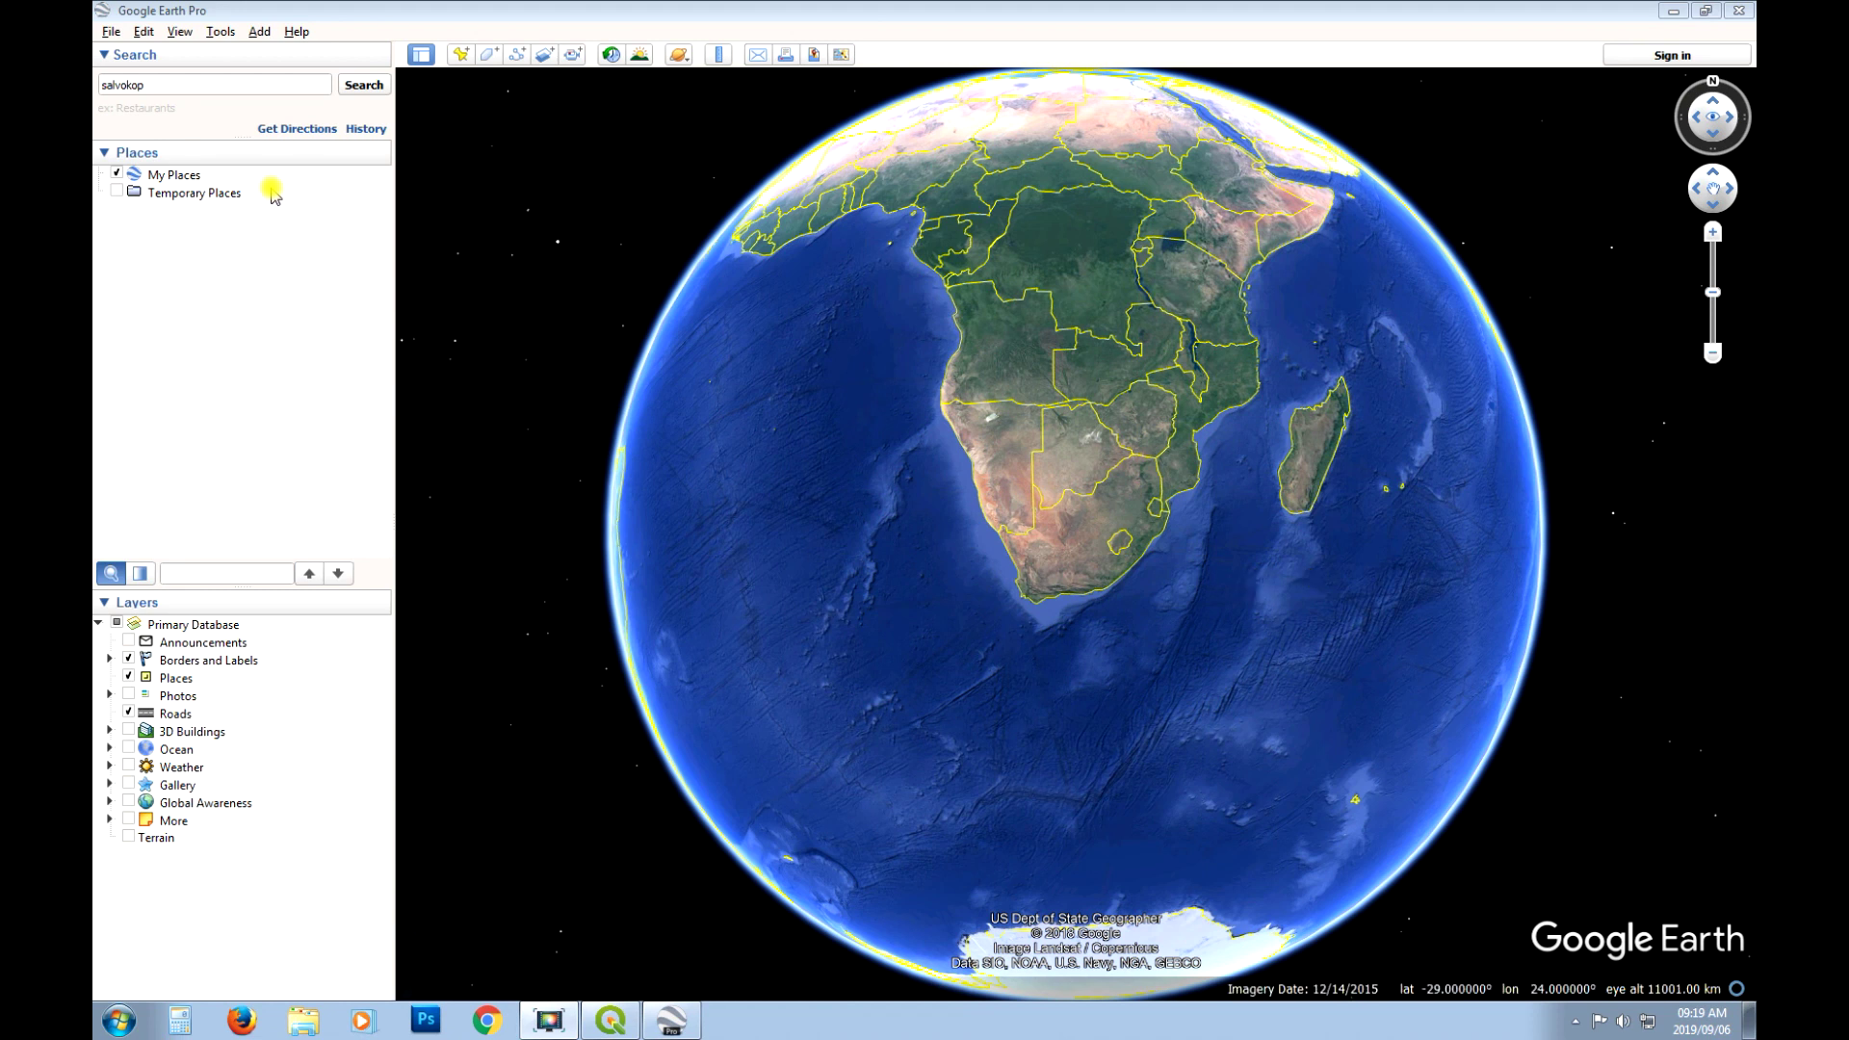
Search for Salvokop and zoom in on the large sheds beside the railway station.
{"action": "left_click", "coordinate": [362, 86]}
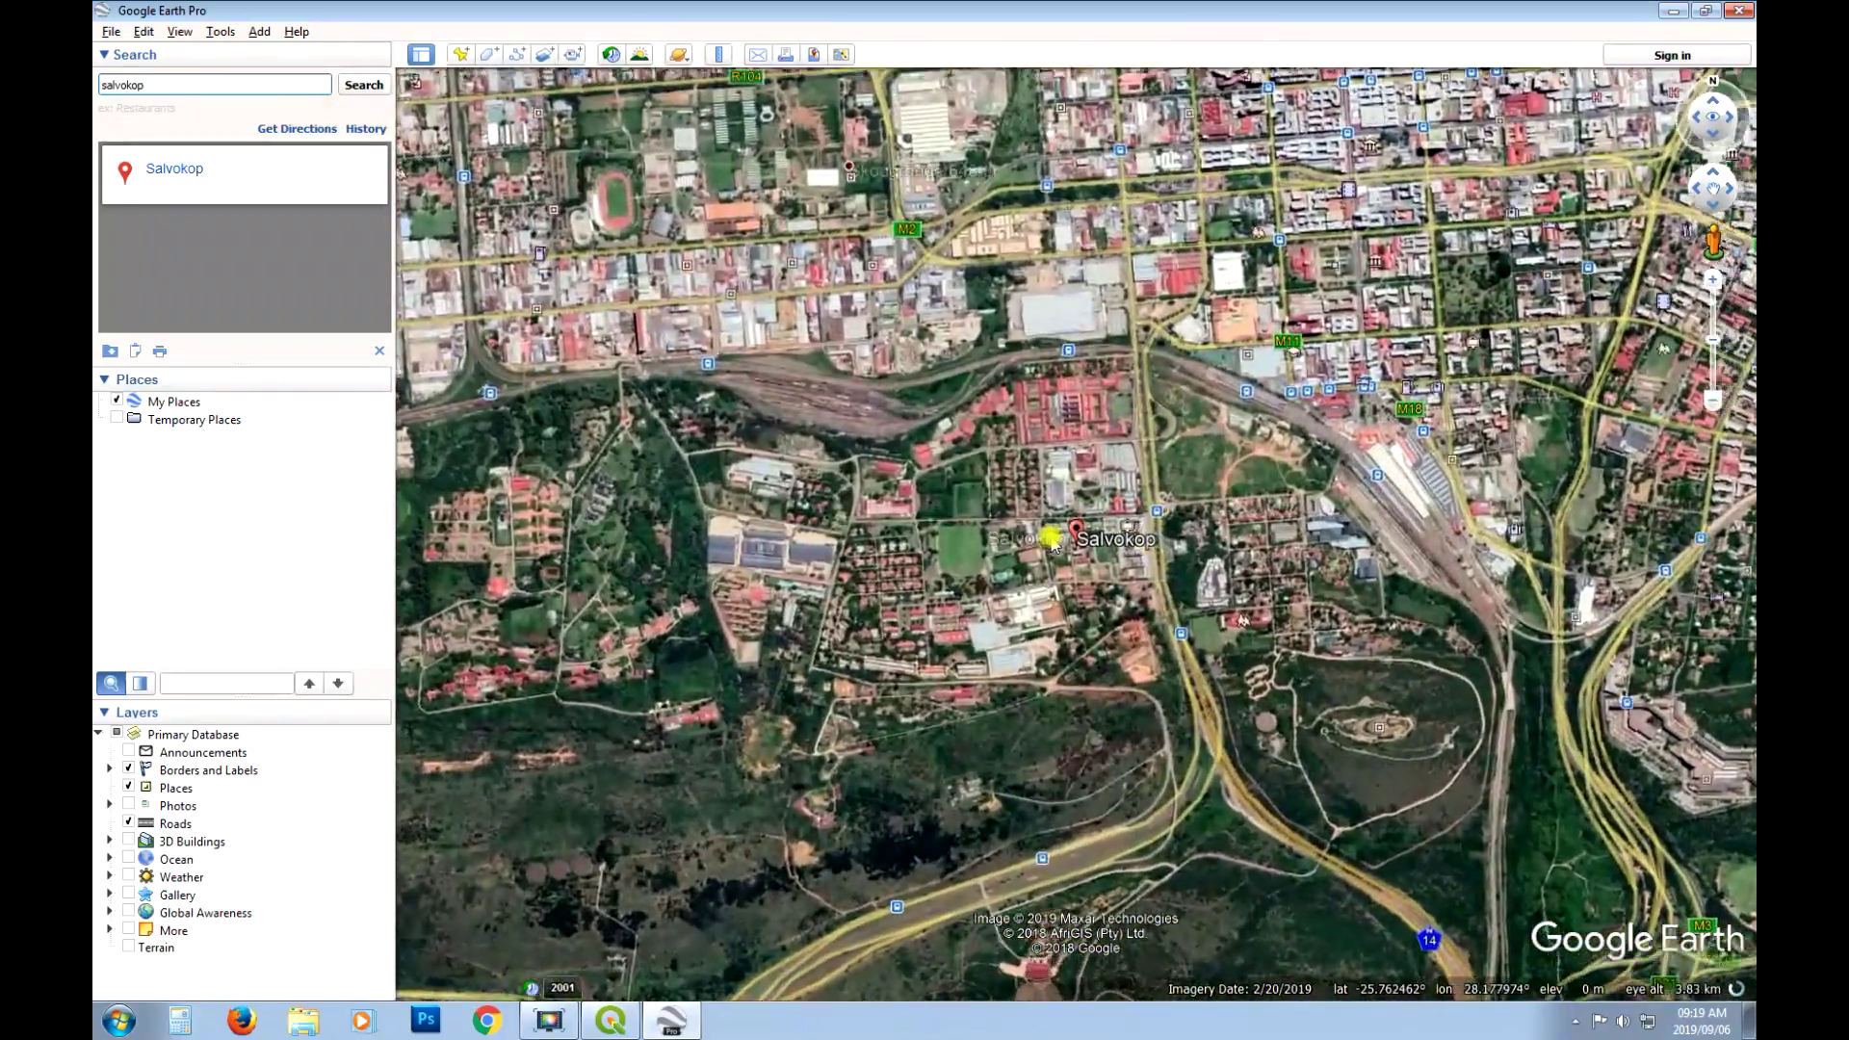
{"action": "scroll", "coordinate": [1087, 428], "scroll_direction": "up", "scroll_amount": 3}
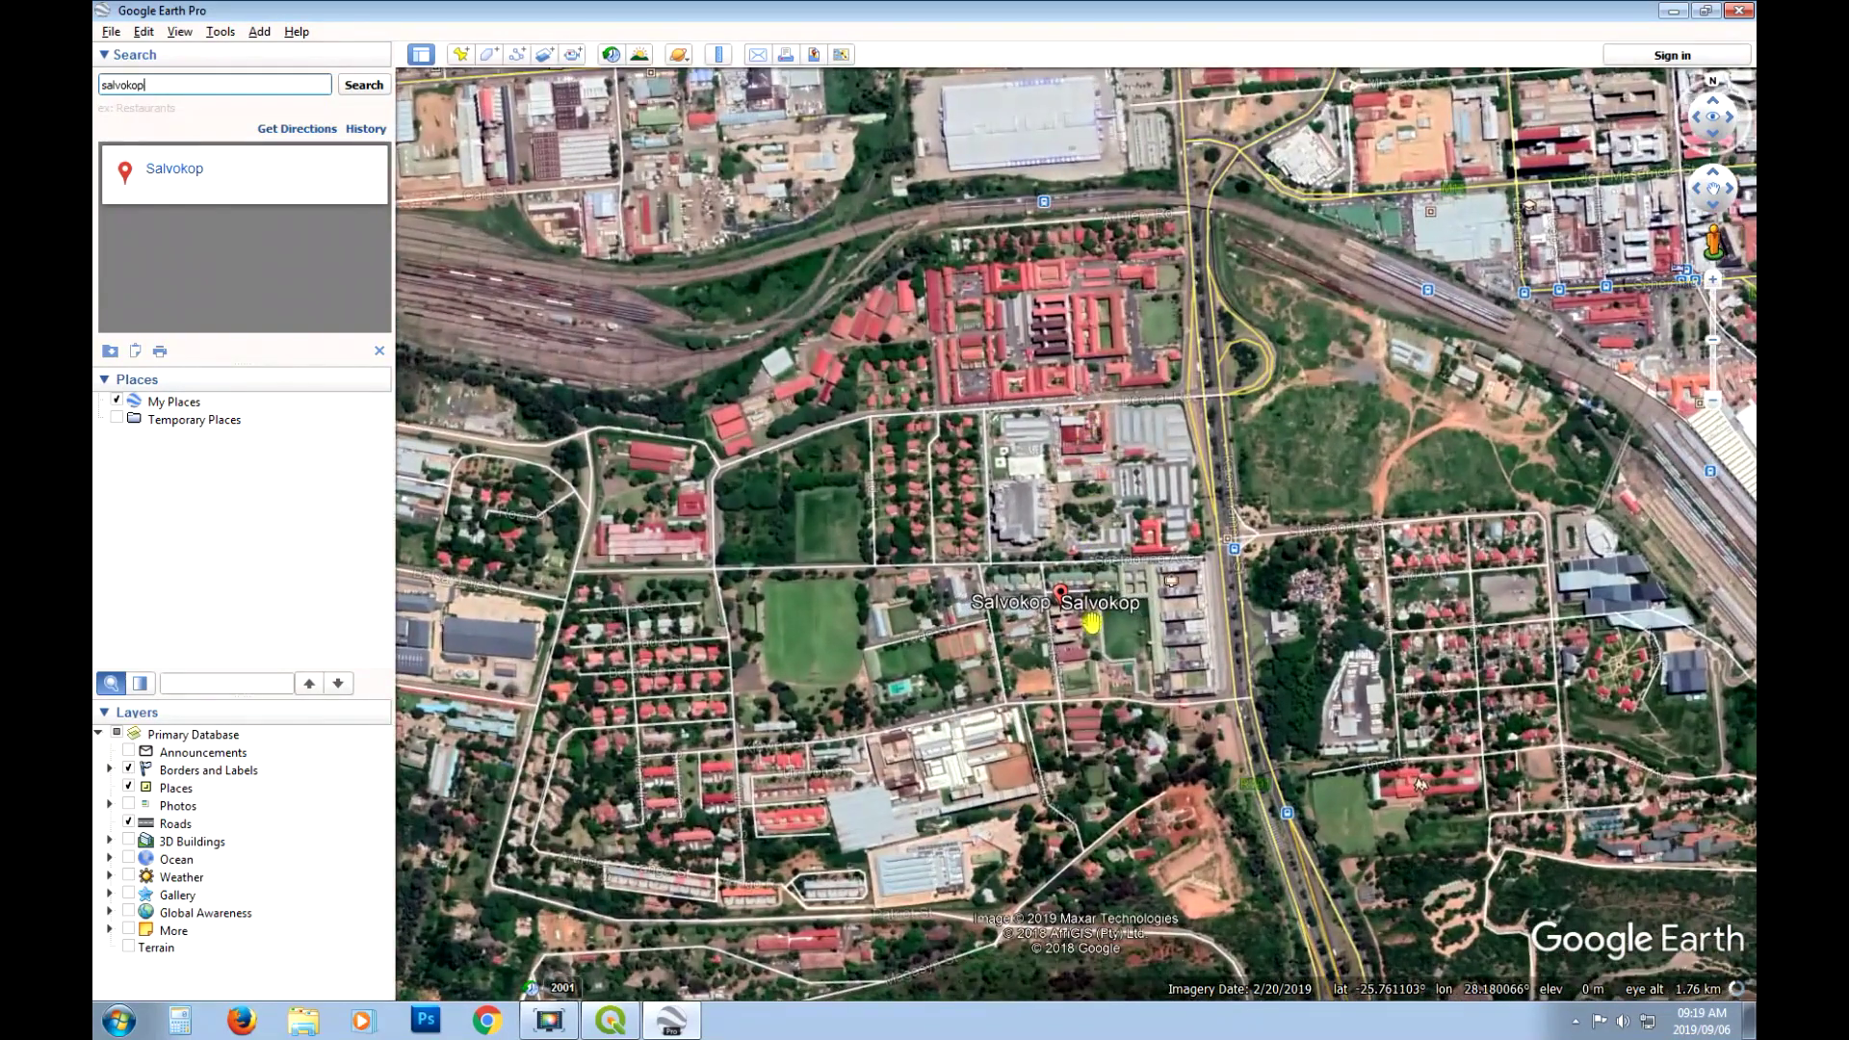
{"action": "mouse_move", "coordinate": [1085, 623]}
{"action": "left_mouse_down"}
{"action": "mouse_move", "coordinate": [1085, 520]}
{"action": "mouse_move", "coordinate": [705, 514]}
{"action": "left_mouse_up"}
{"action": "scroll", "coordinate": [1007, 495], "scroll_direction": "up", "scroll_amount": 1}
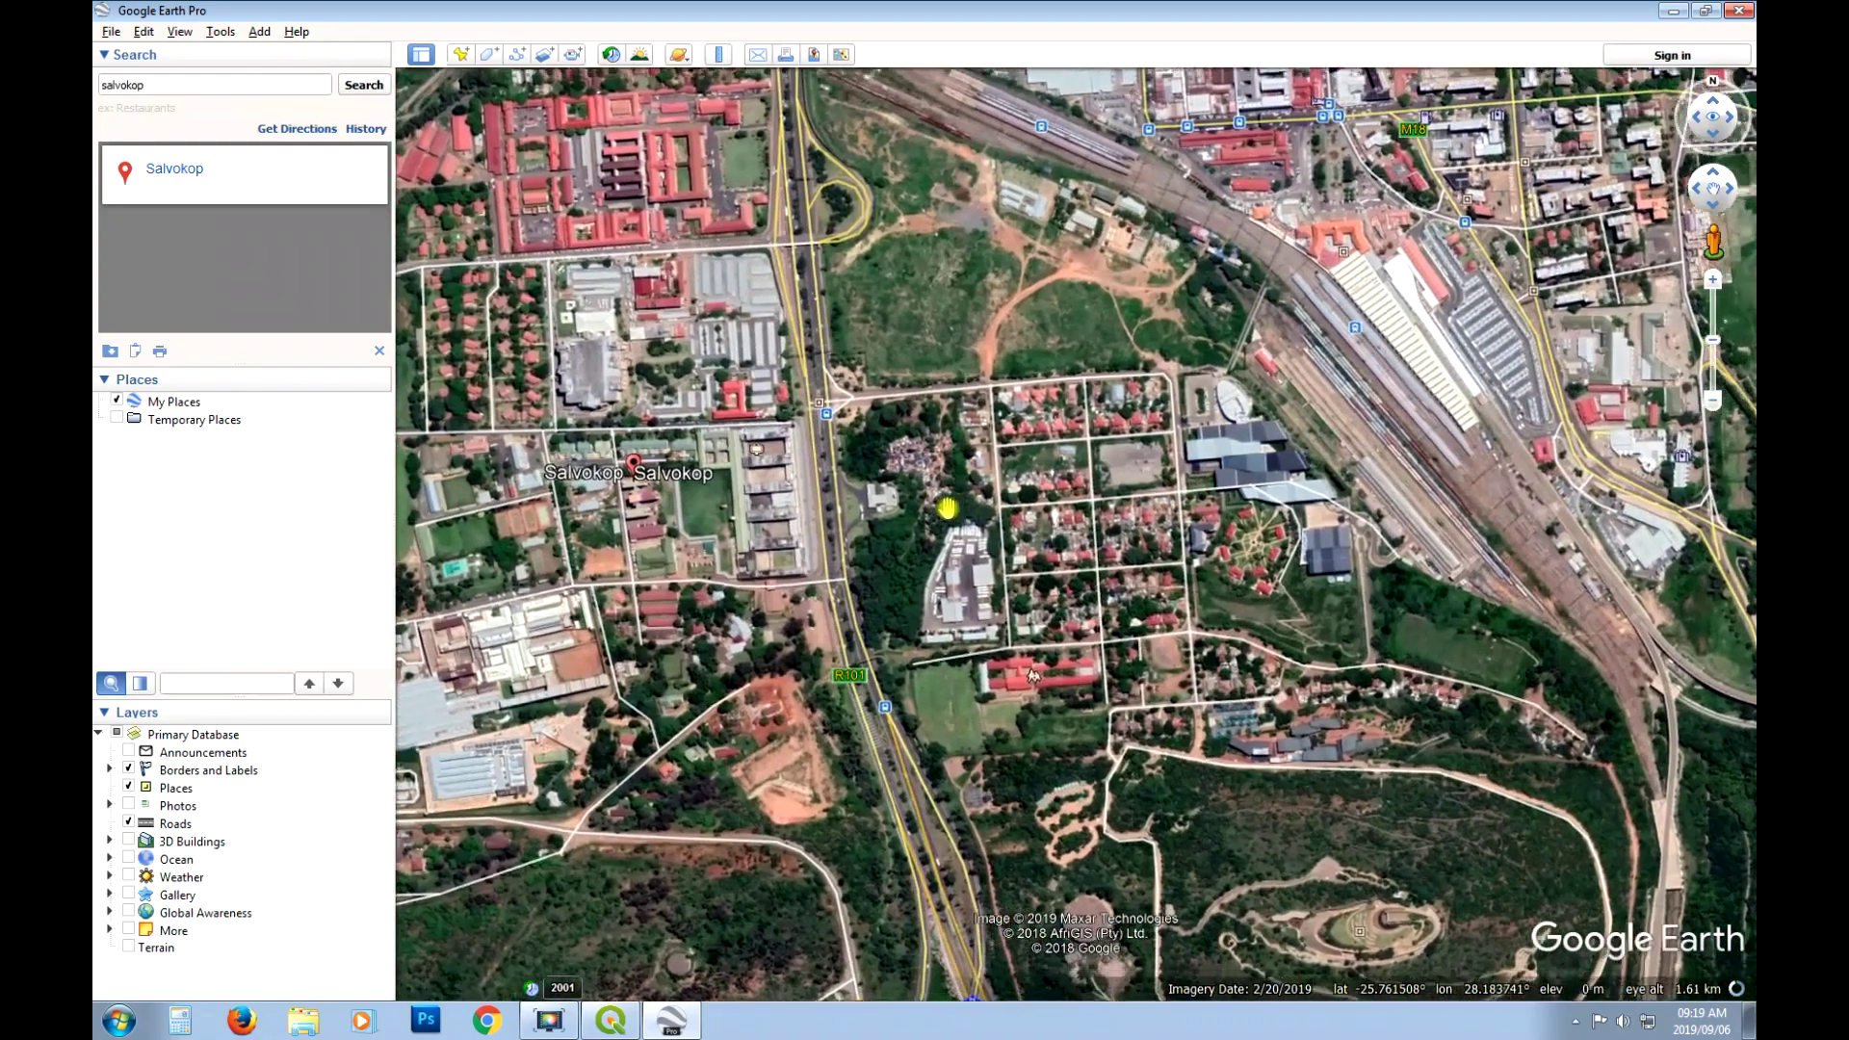
{"action": "scroll", "coordinate": [1226, 483], "scroll_direction": "up", "scroll_amount": 3}
{"action": "left_click_drag", "start_coordinate": [1226, 483], "coordinate": [964, 461]}
Place a placemark named 'STATSSA Gate' on the Koch St entrance west of the sheds.
{"action": "scroll", "coordinate": [965, 461], "scroll_direction": "up", "scroll_amount": 3}
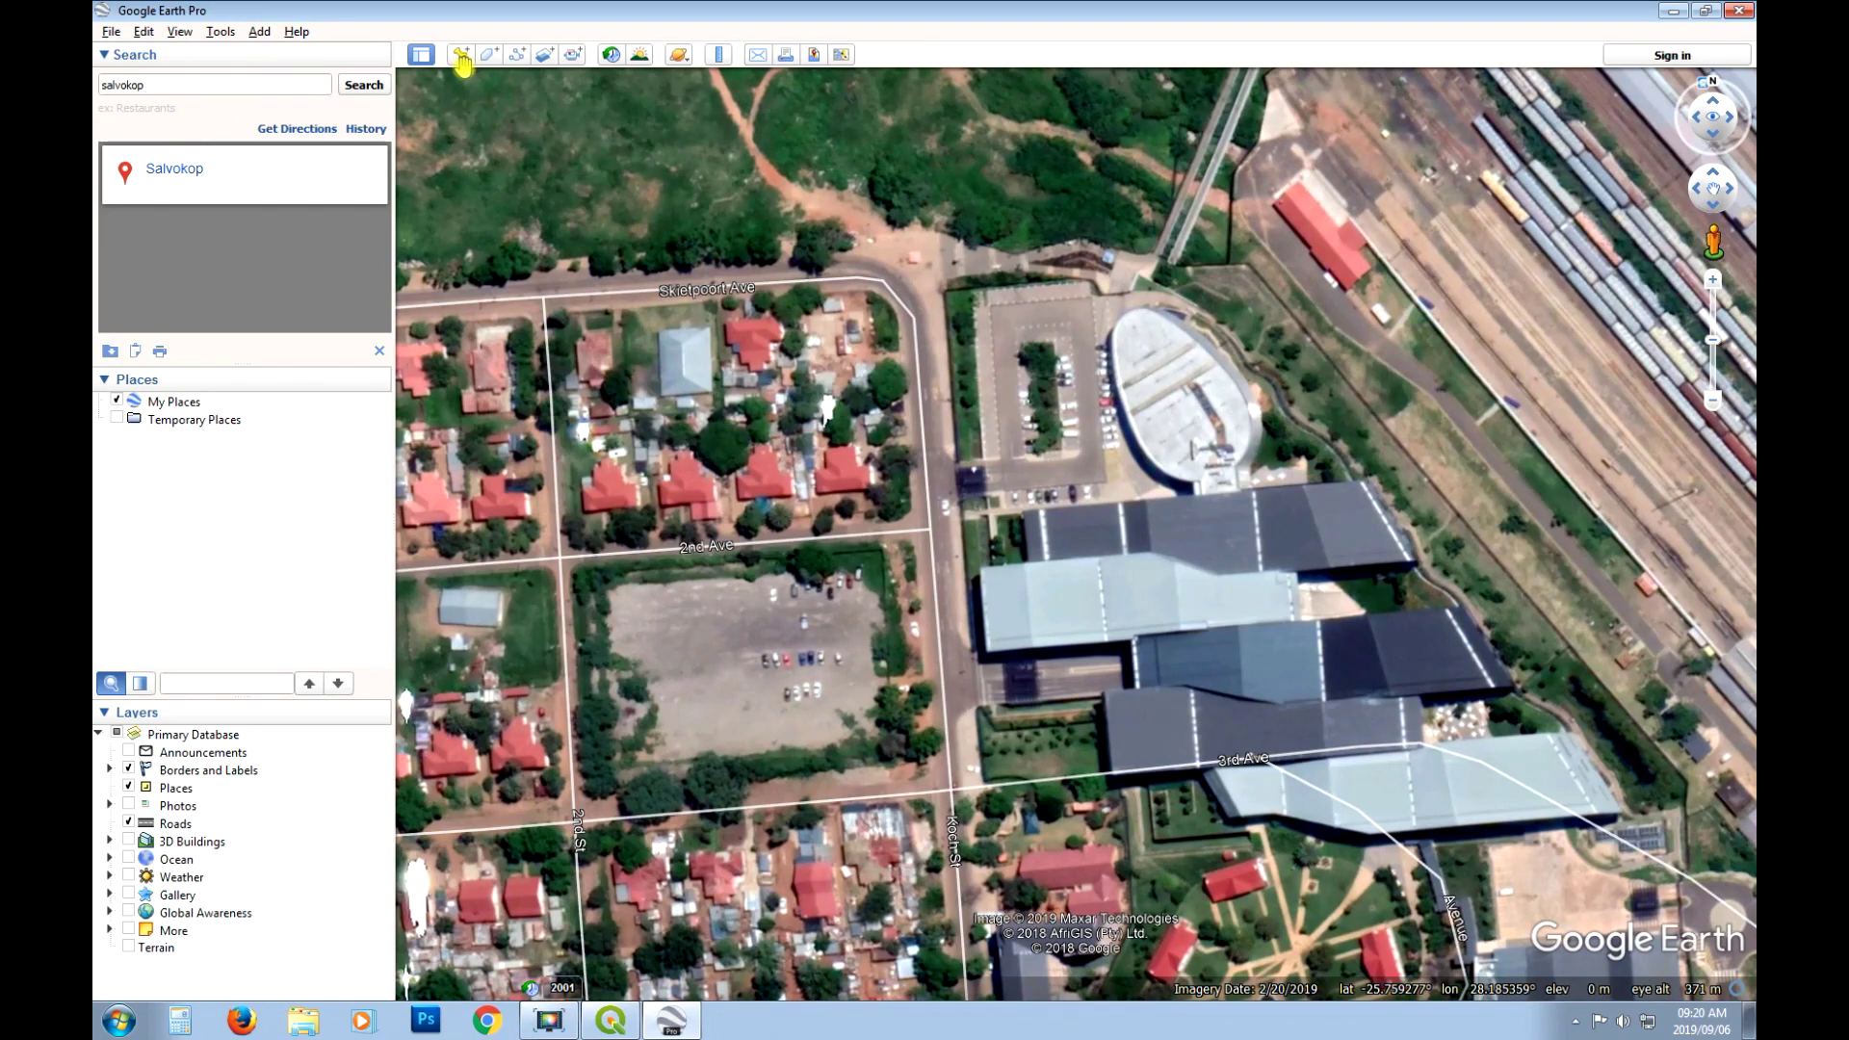
{"action": "left_click", "coordinate": [461, 55]}
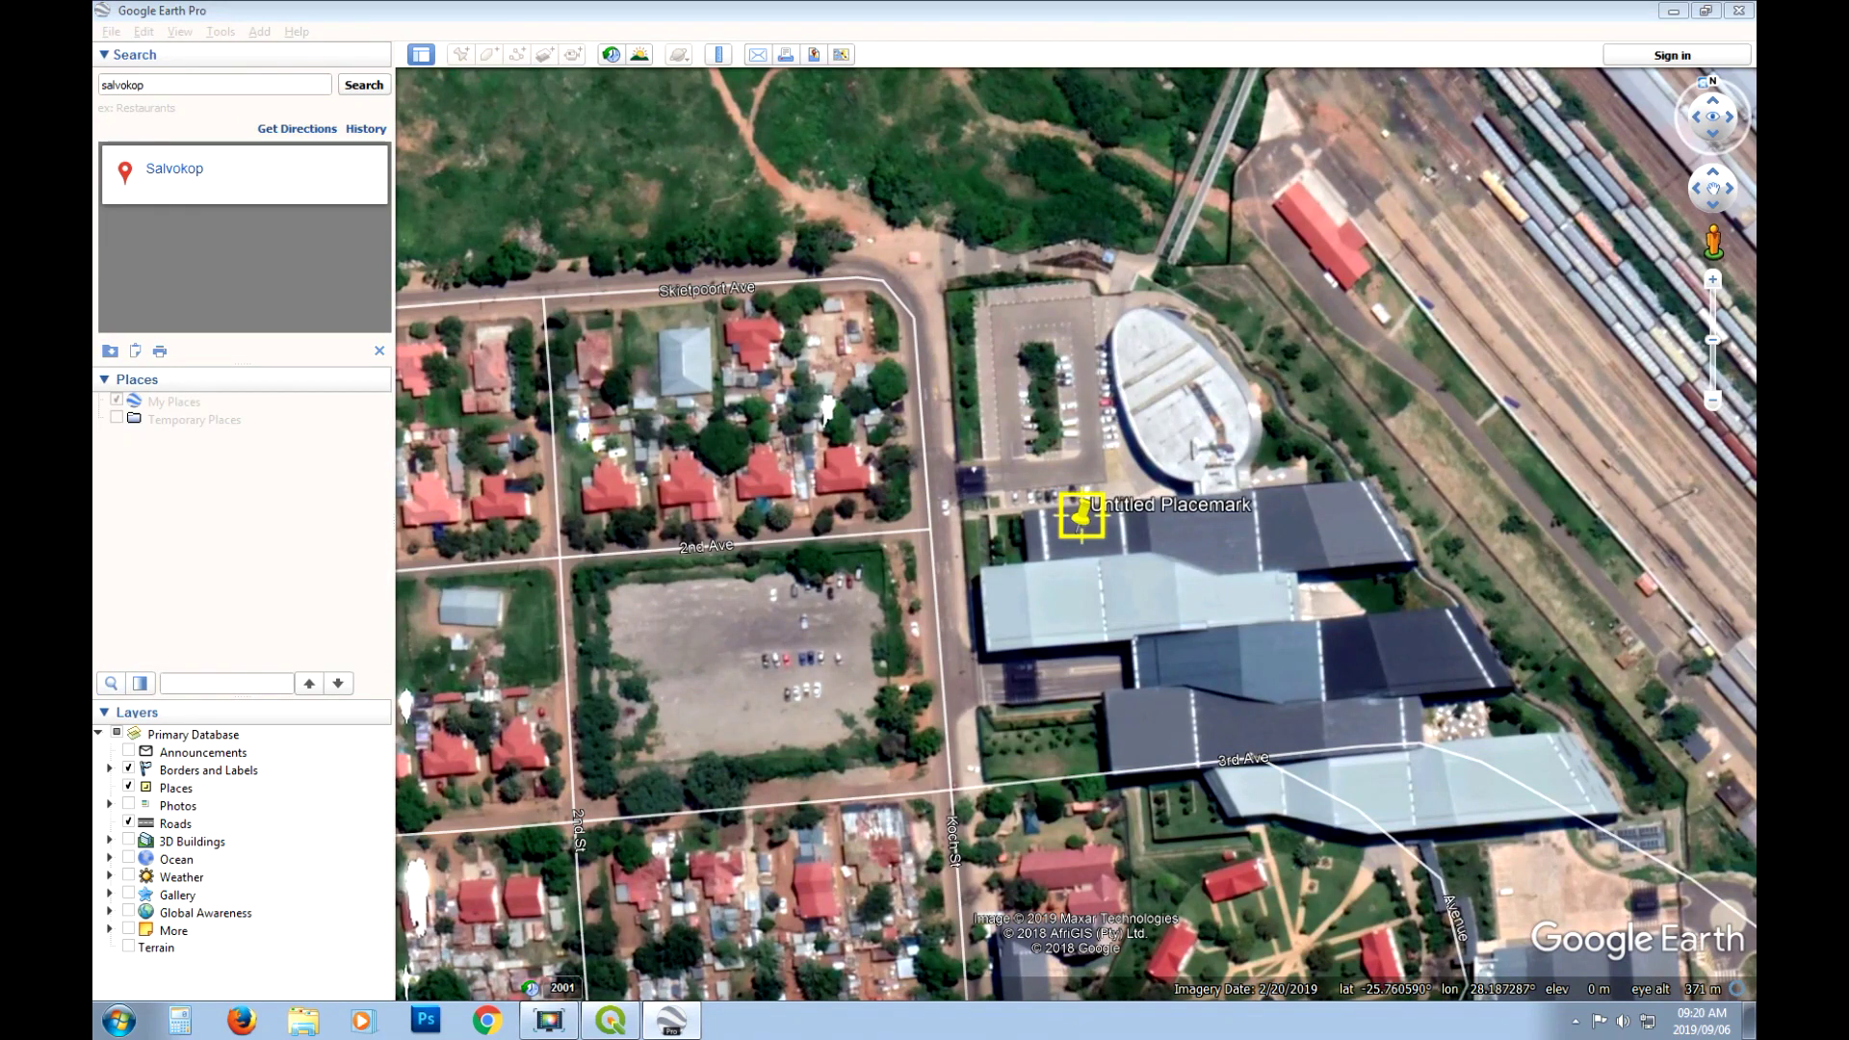
{"action": "left_click_drag", "start_coordinate": [722, 274], "coordinate": [568, 275]}
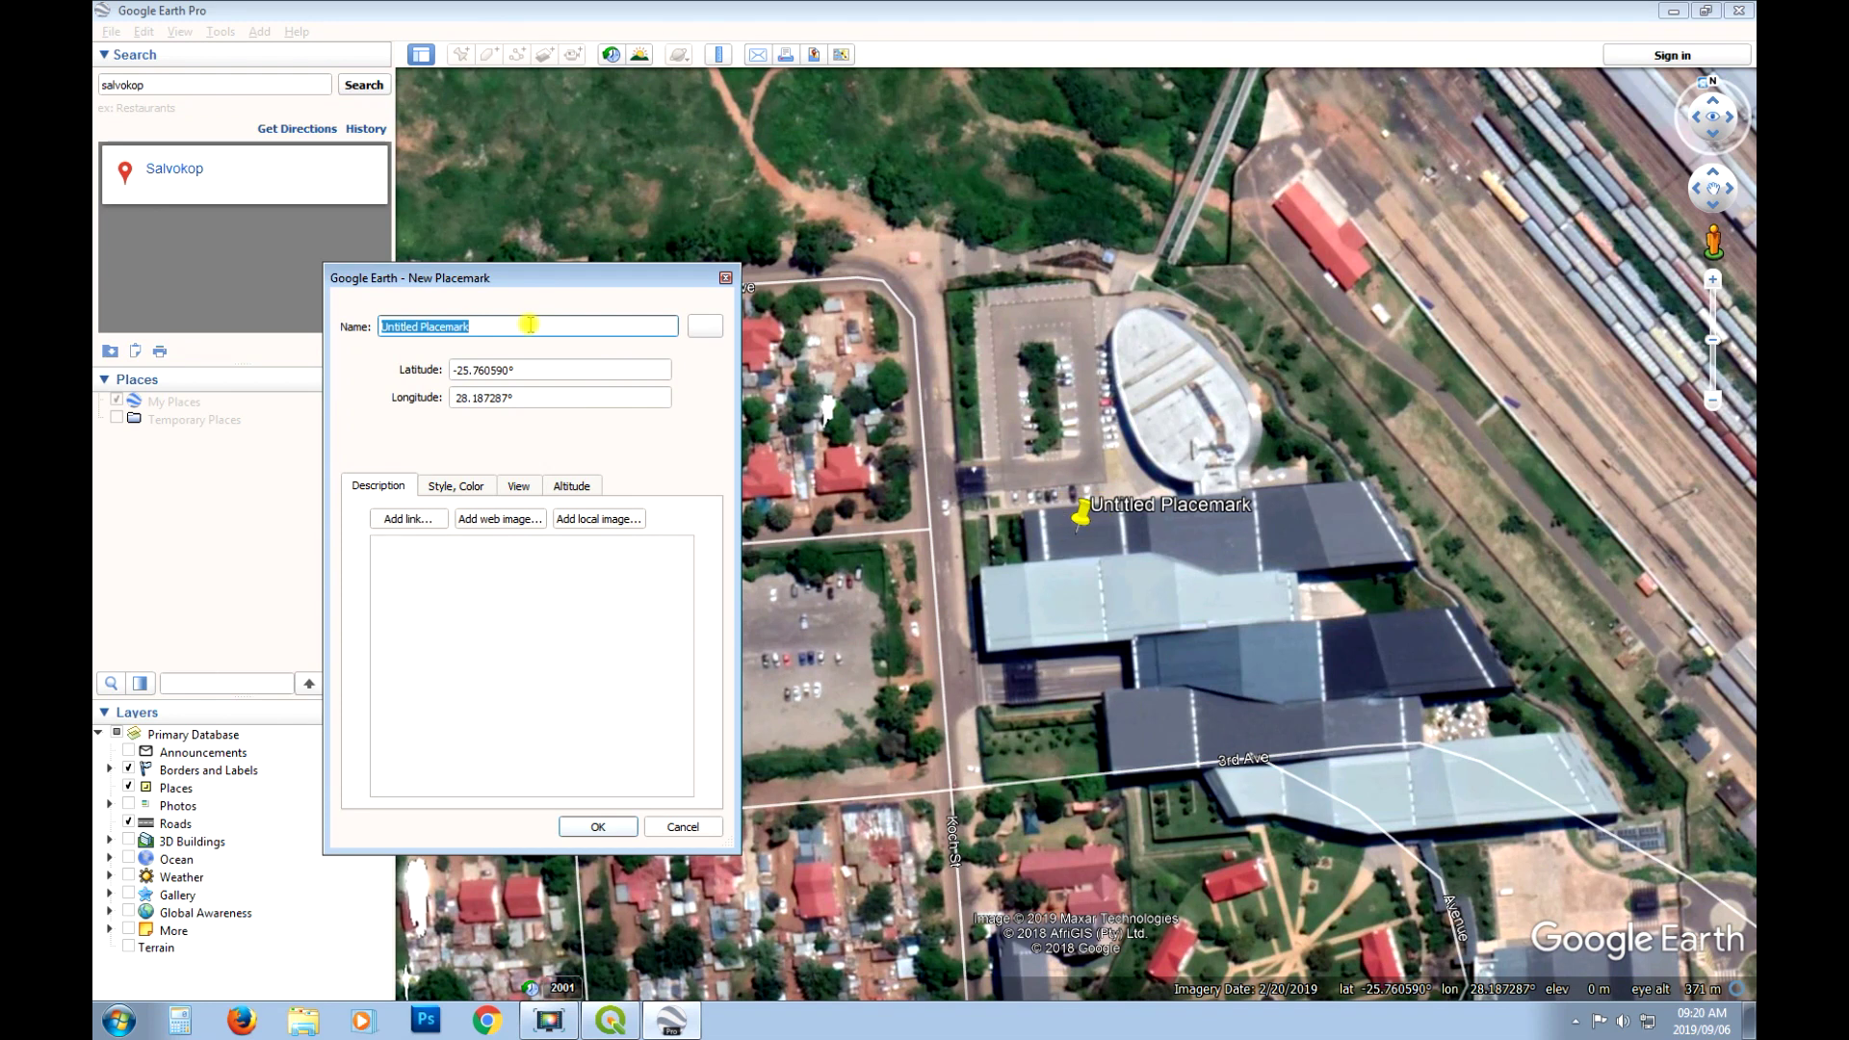
{"action": "type", "text": "STATSS"}
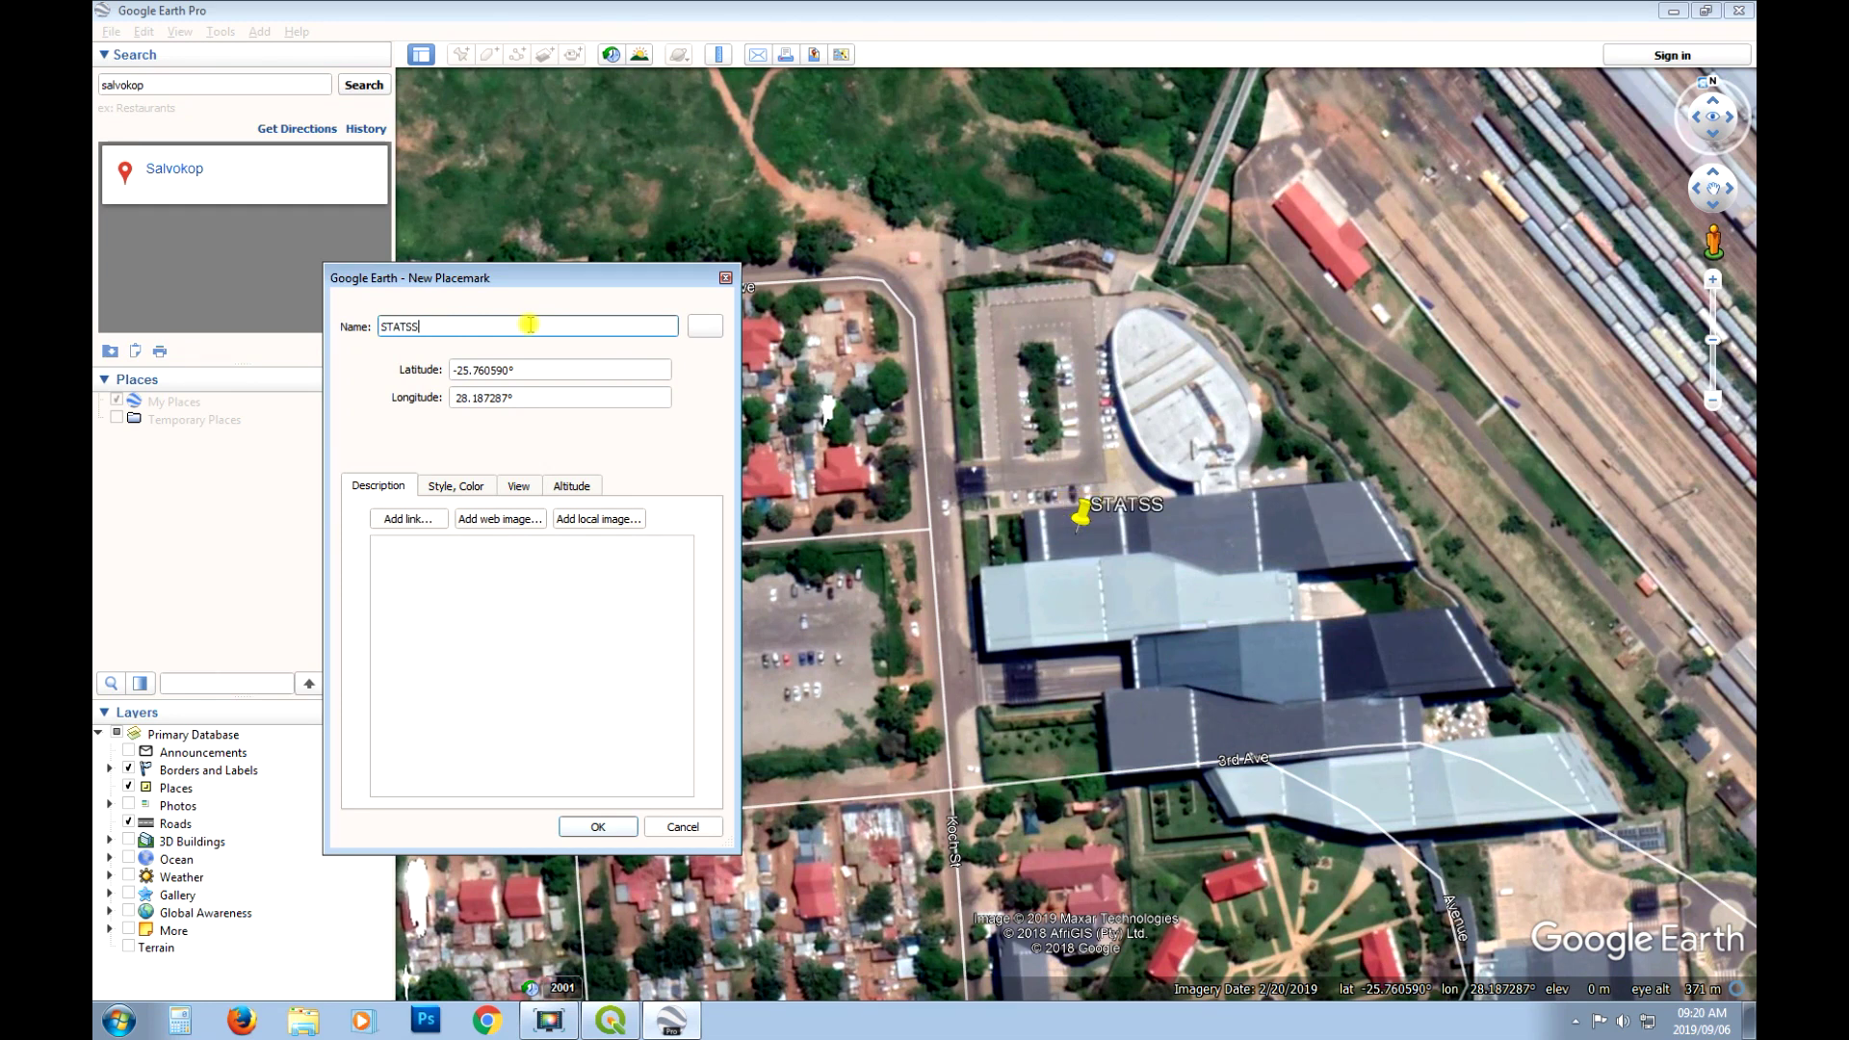
{"action": "type", "text": "A"}
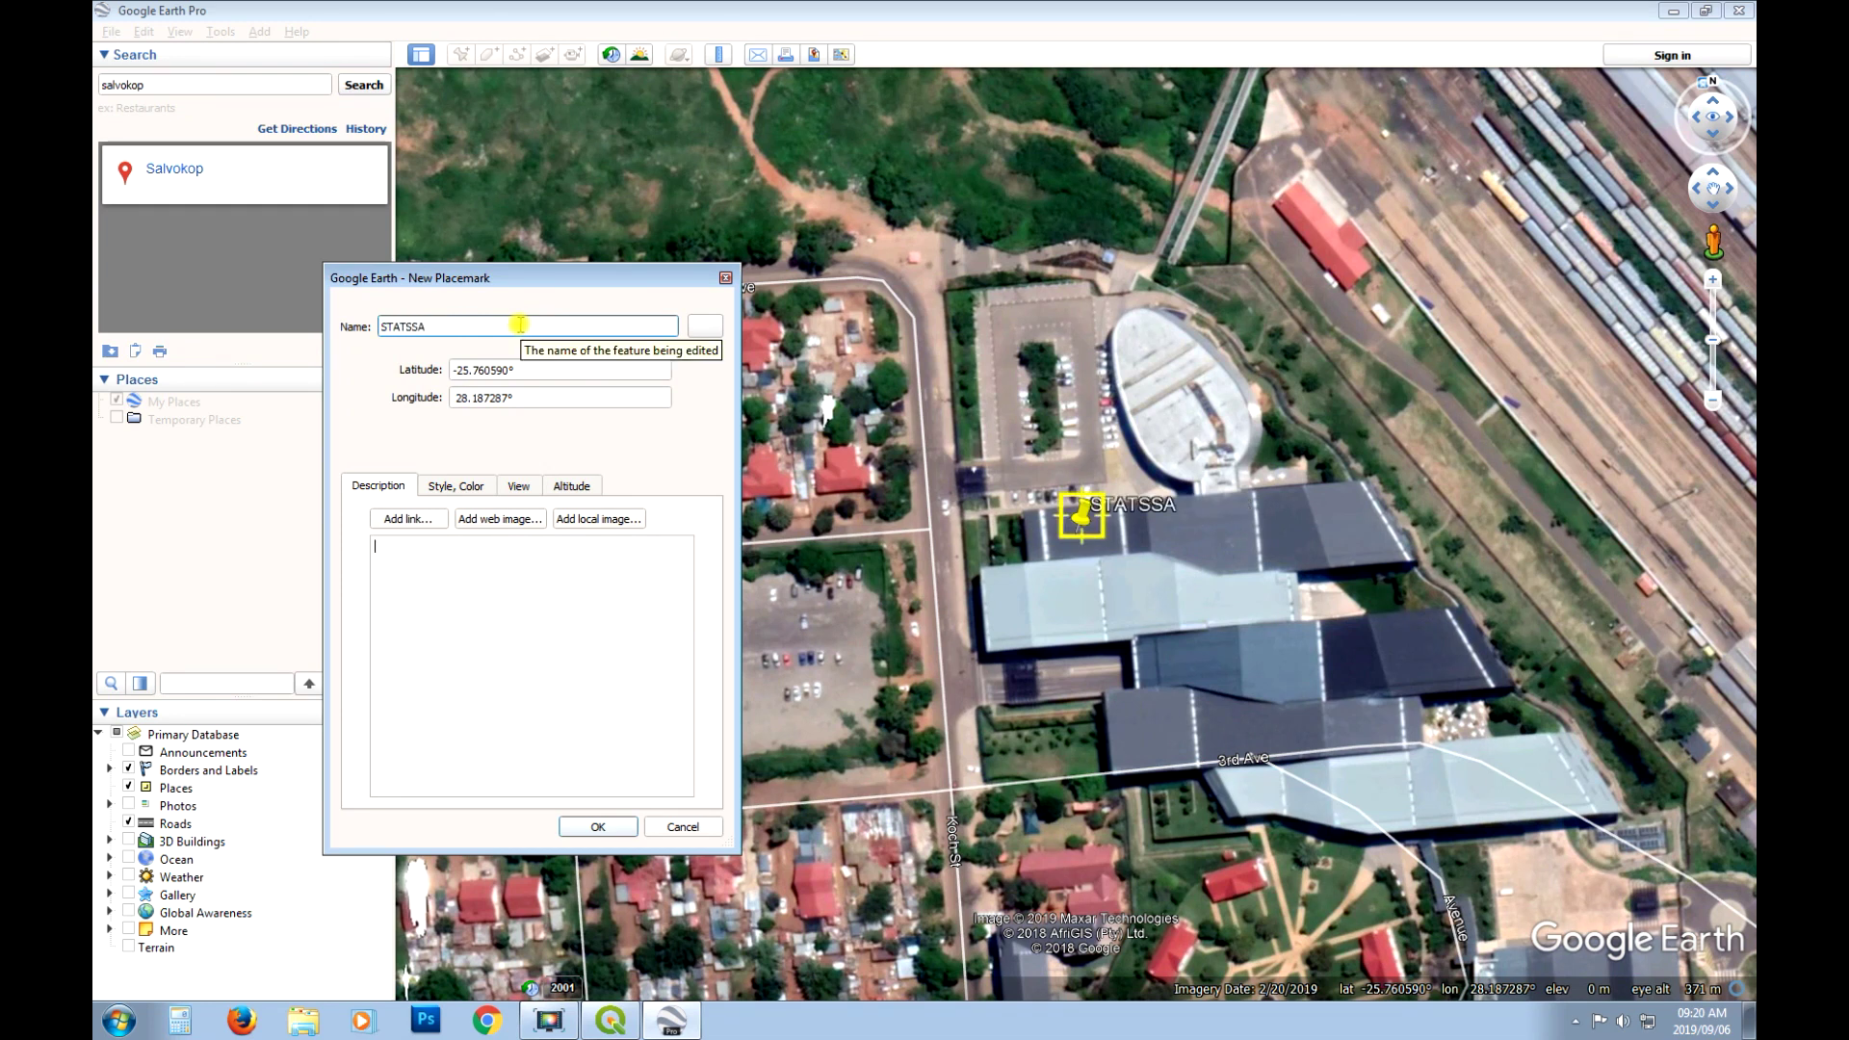
{"action": "type", "text": " Gate"}
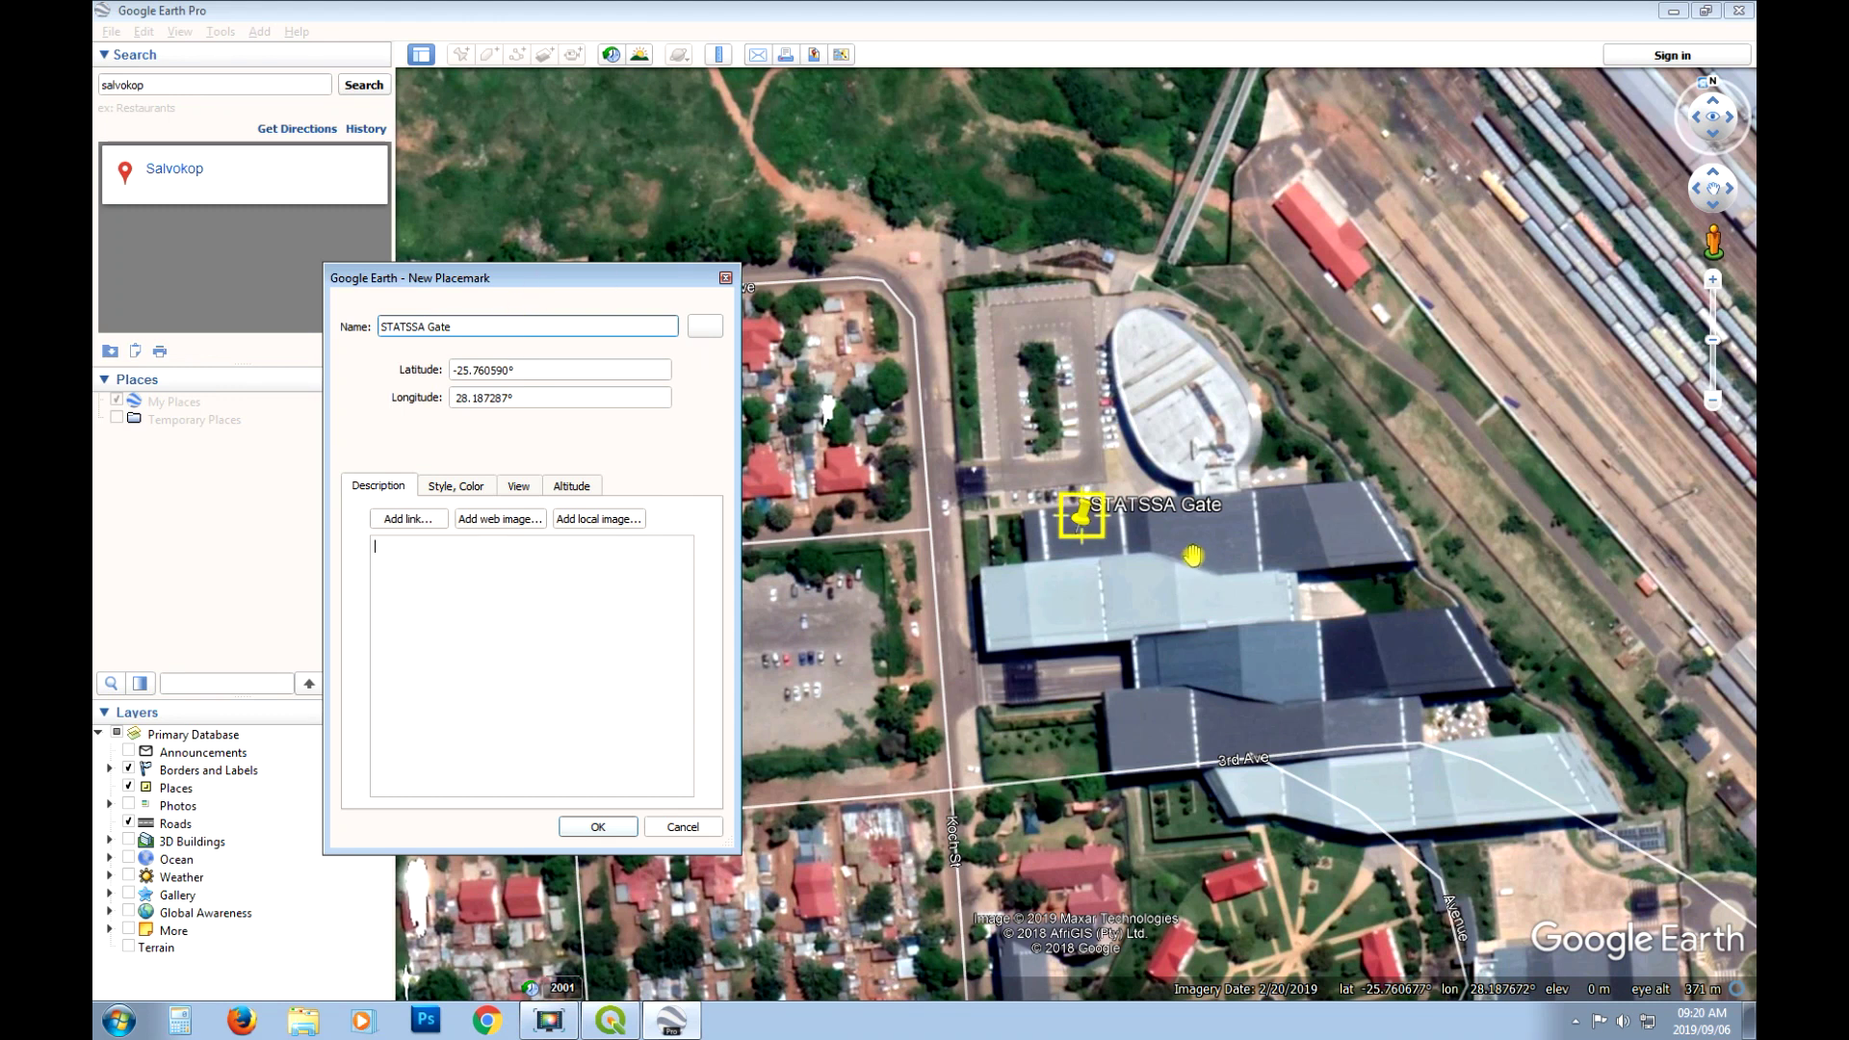
{"action": "left_click_drag", "start_coordinate": [1083, 515], "coordinate": [972, 511]}
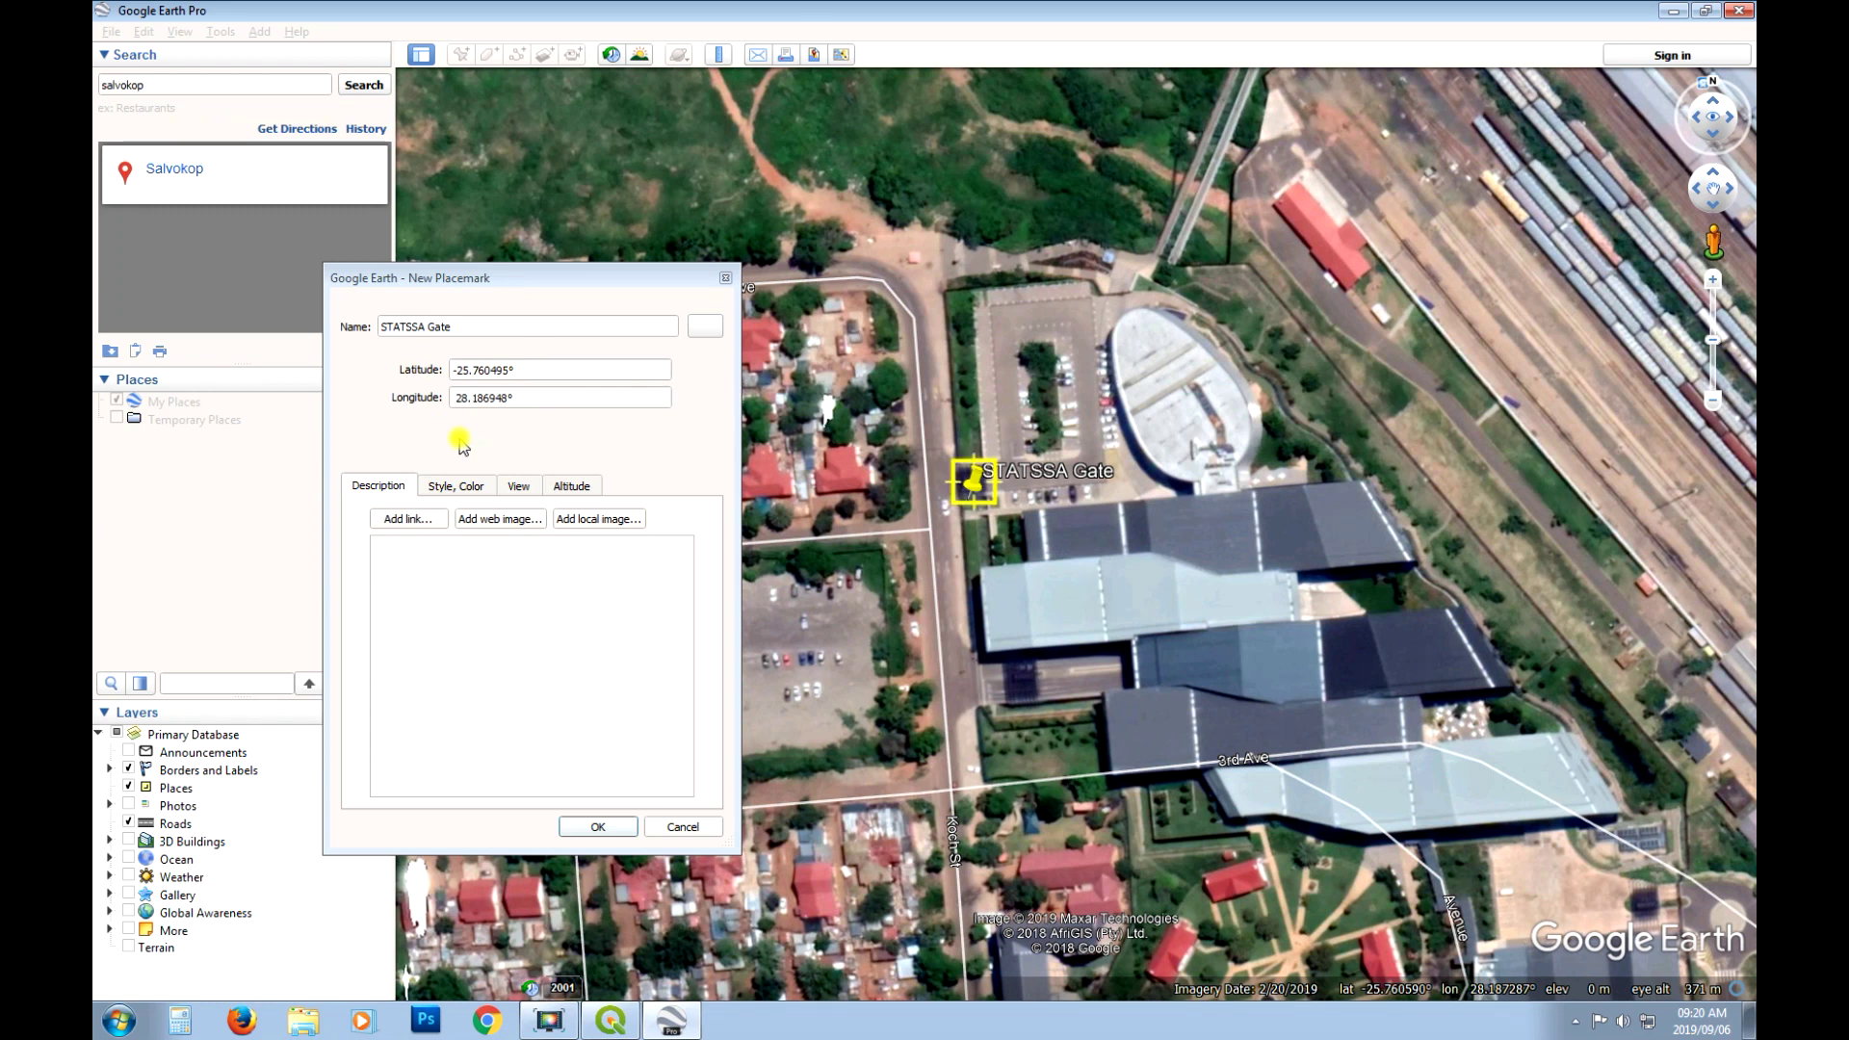
{"action": "left_click", "coordinate": [454, 556]}
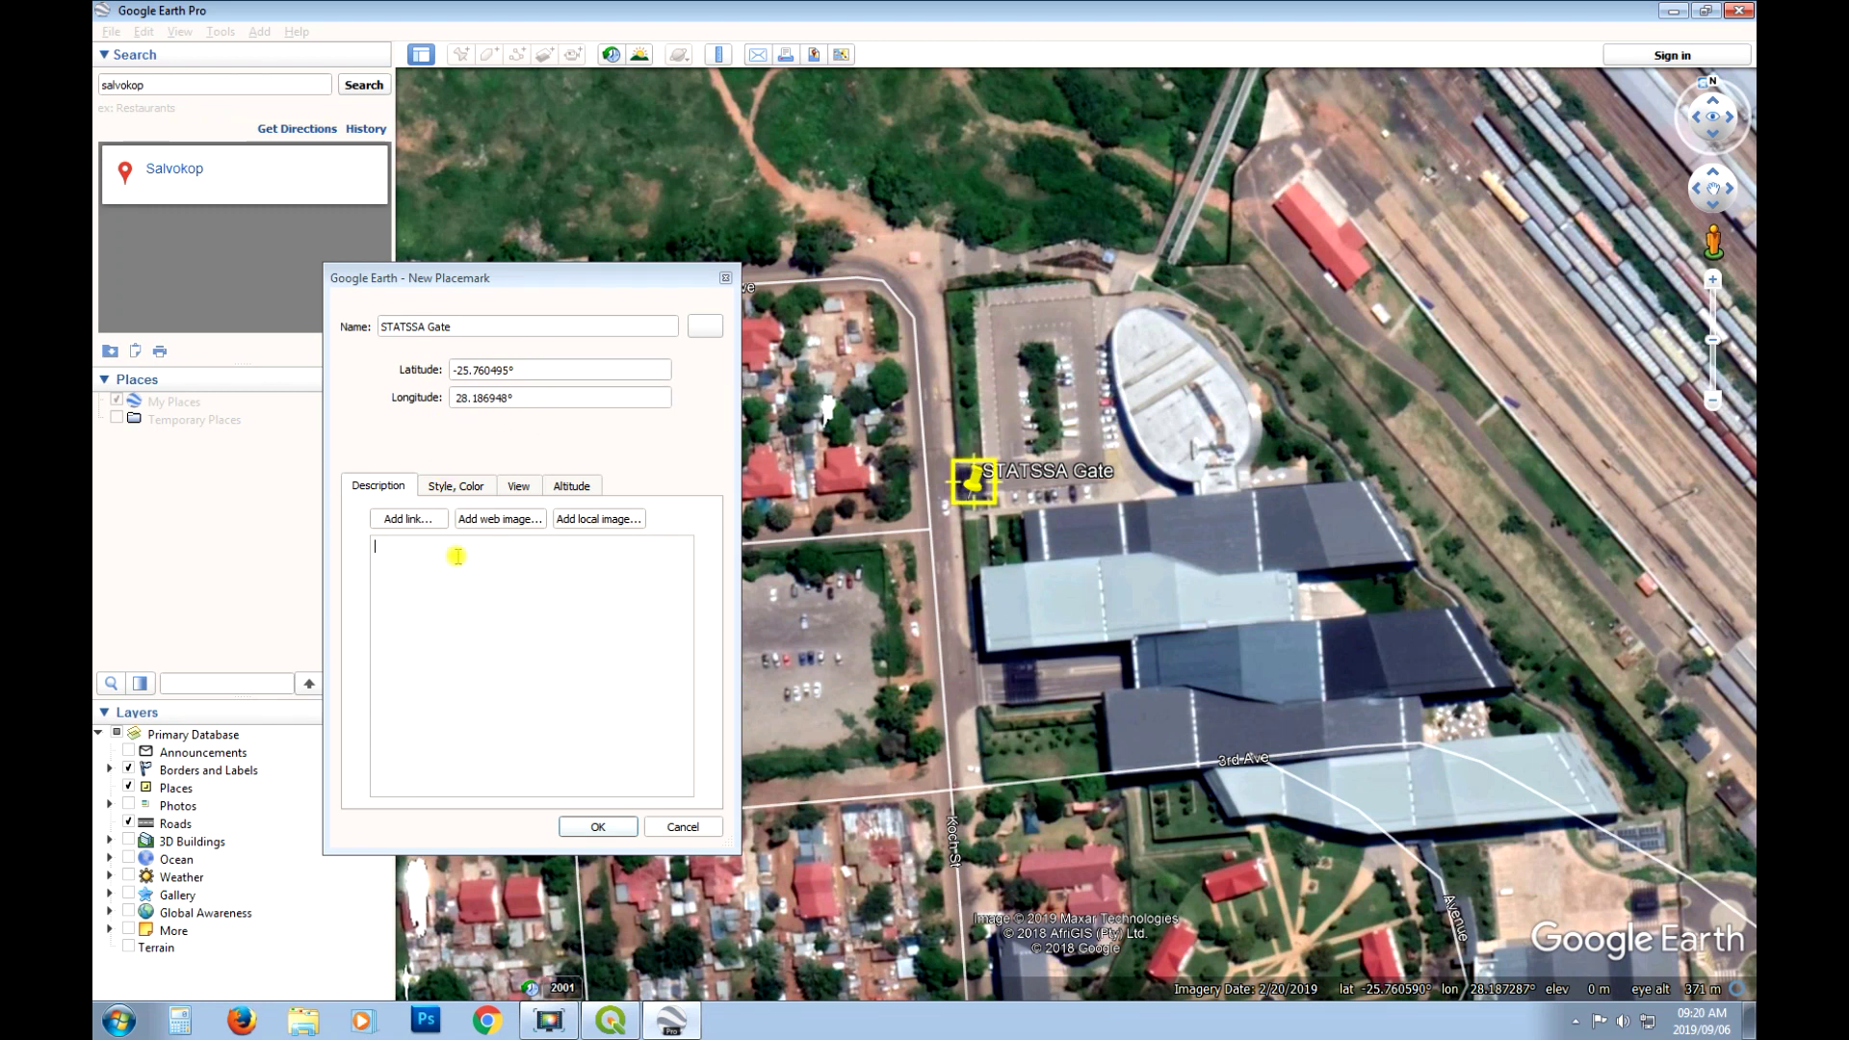
Save the STATSSA Gate placemark and pan south to the wooded hill's amphitheatre area.
{"action": "left_click", "coordinate": [597, 826]}
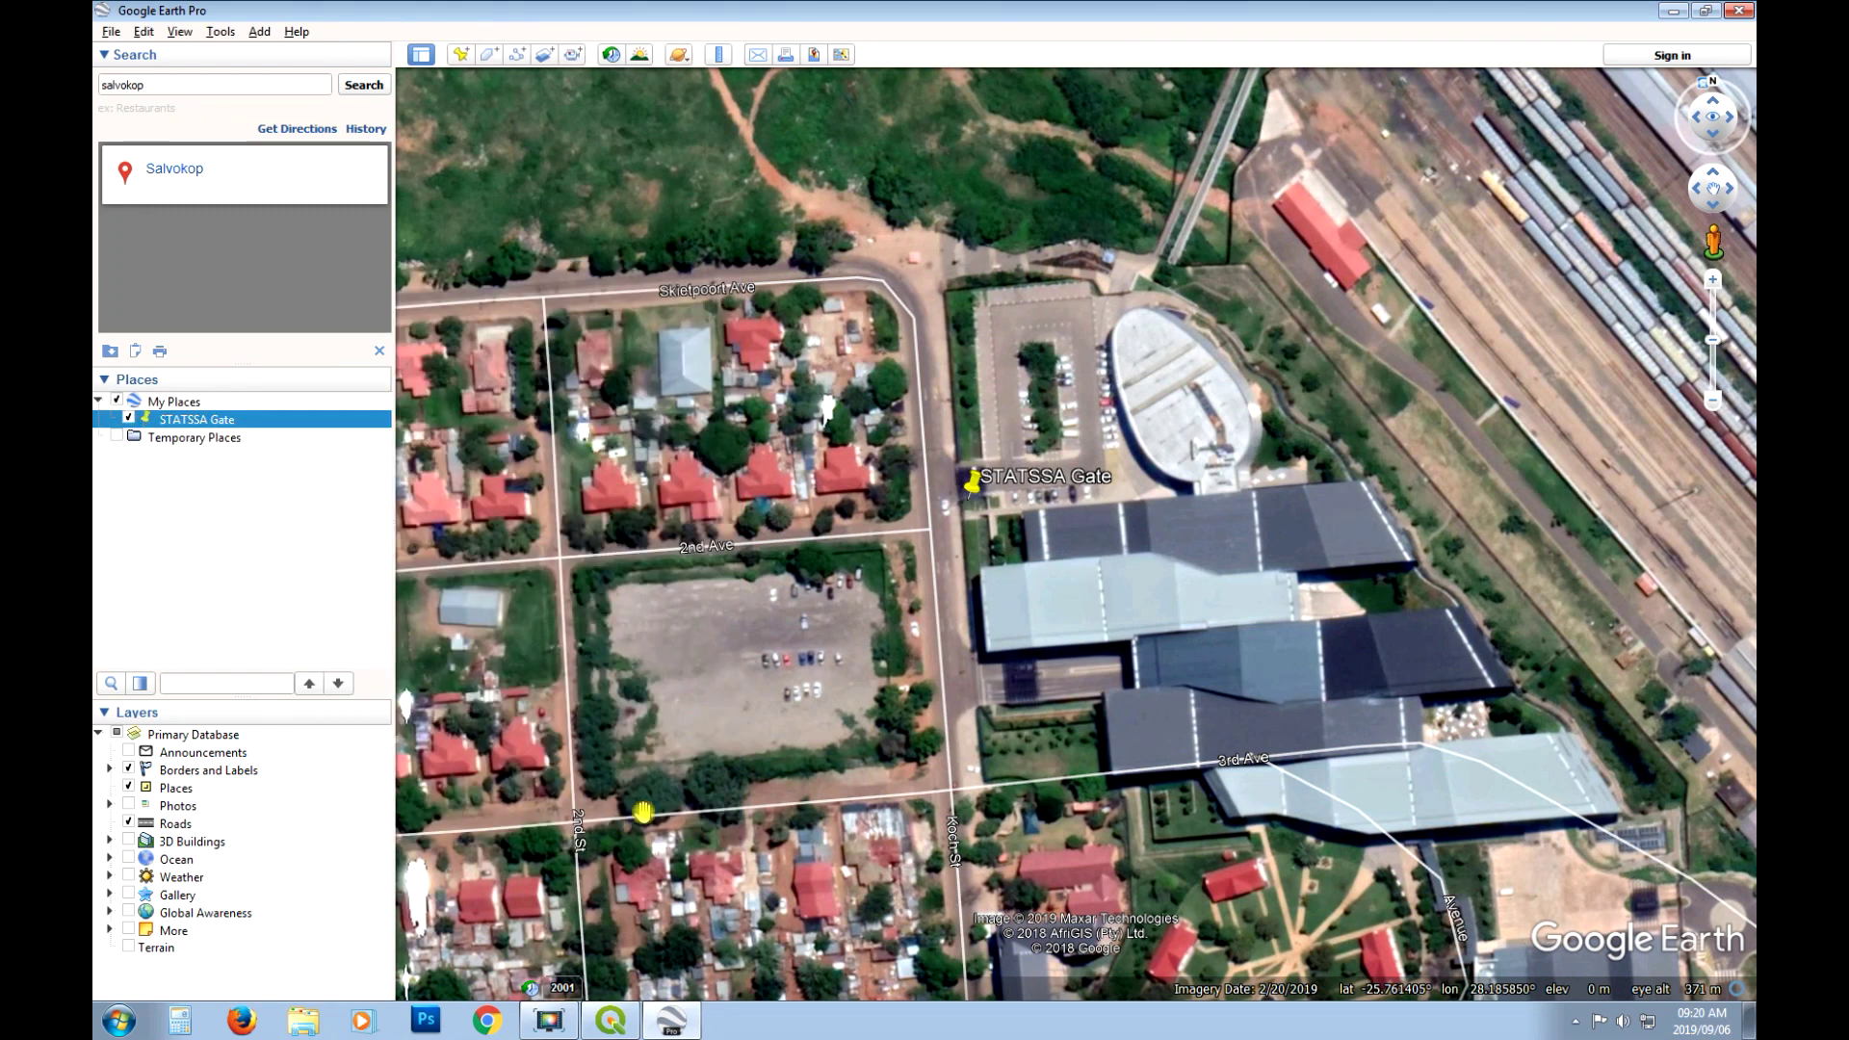
{"action": "left_click_drag", "start_coordinate": [1105, 571], "coordinate": [1115, 578]}
{"action": "scroll", "coordinate": [1115, 577], "scroll_direction": "down", "scroll_amount": 2}
{"action": "left_click_drag", "start_coordinate": [908, 713], "coordinate": [1086, 553]}
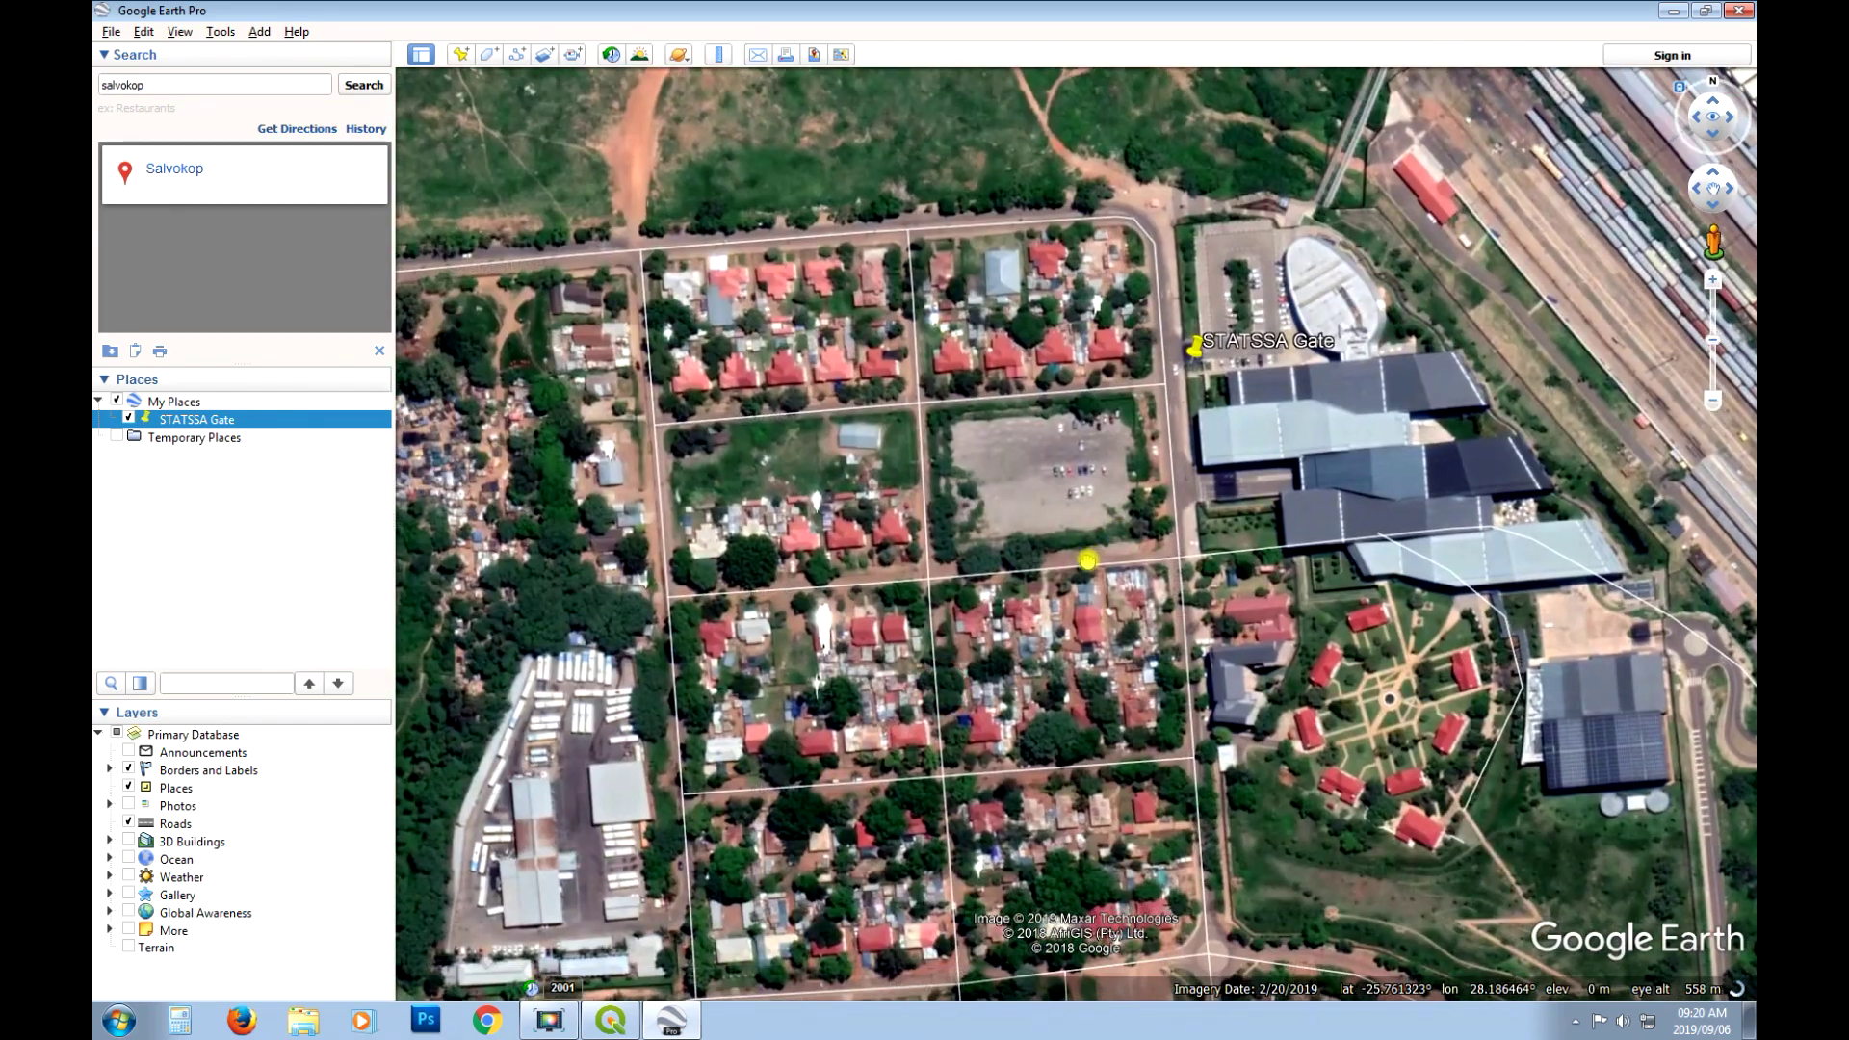
{"action": "left_click_drag", "start_coordinate": [1221, 900], "coordinate": [1155, 414]}
{"action": "left_click_drag", "start_coordinate": [1044, 751], "coordinate": [1040, 298]}
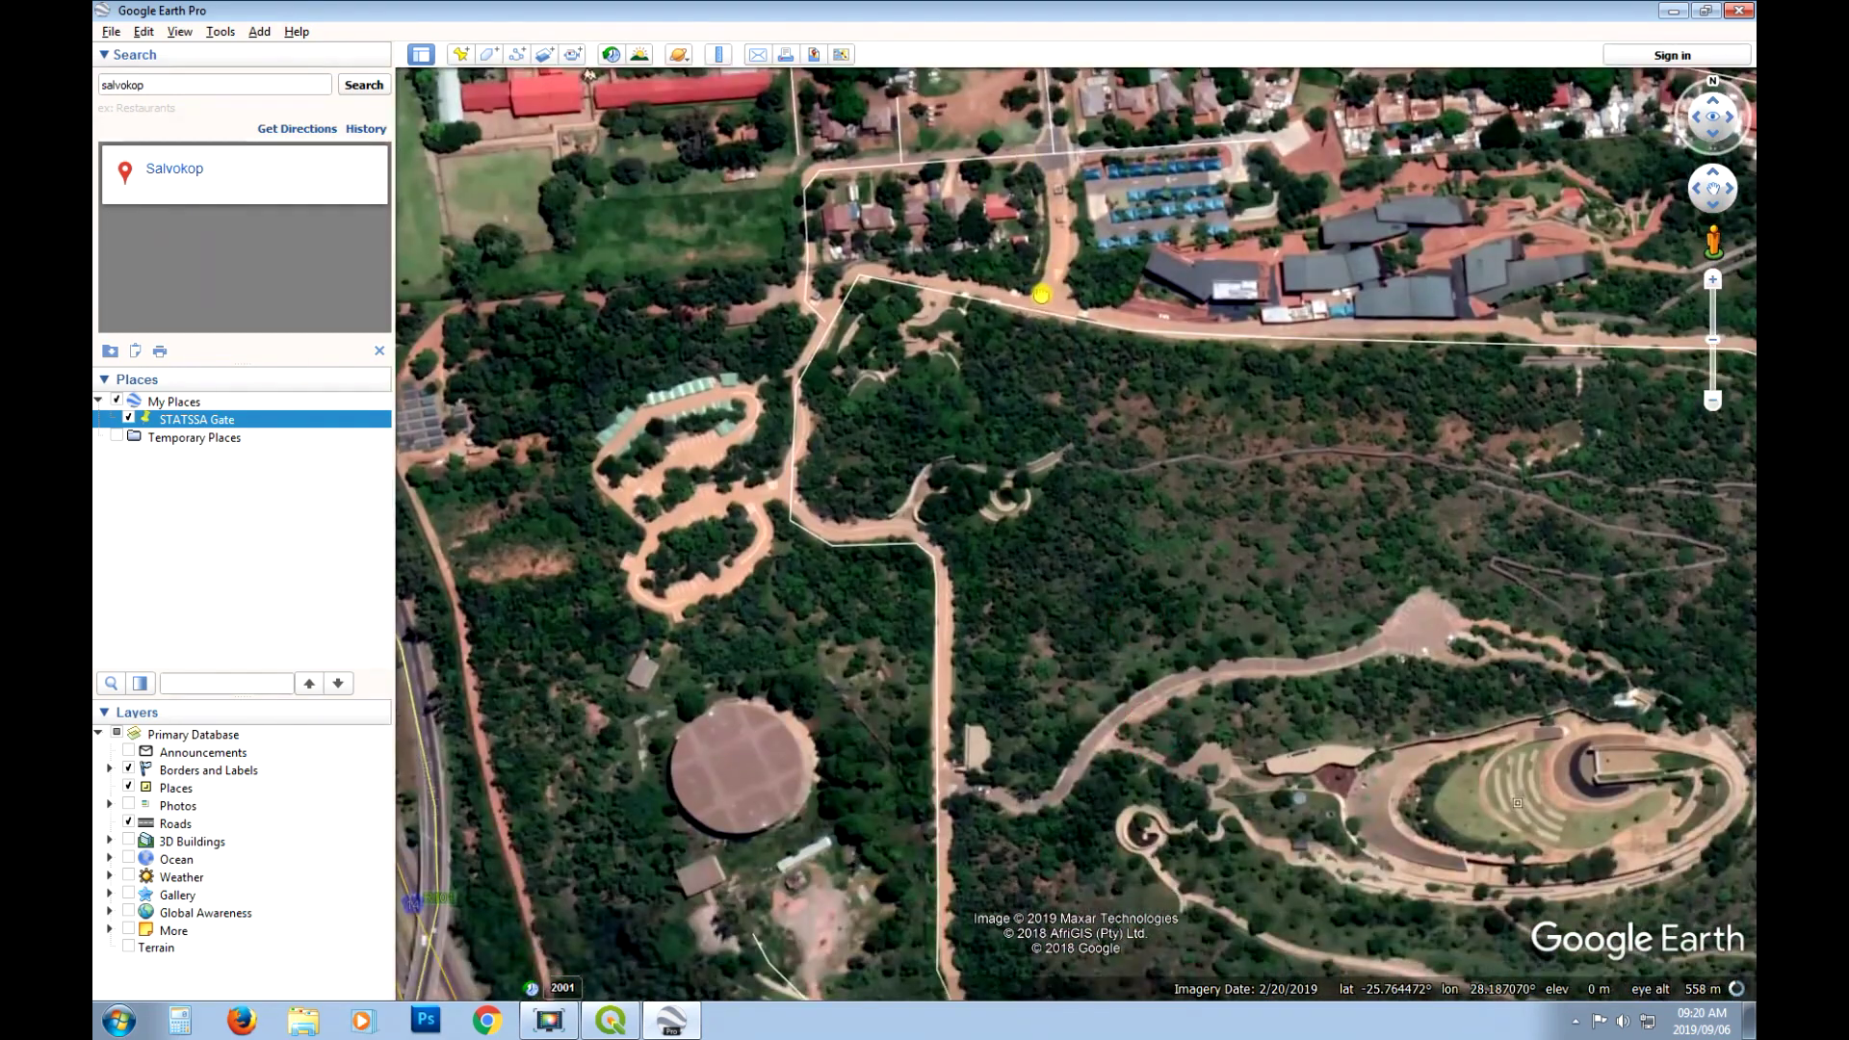
{"action": "left_click_drag", "start_coordinate": [1349, 598], "coordinate": [1242, 412]}
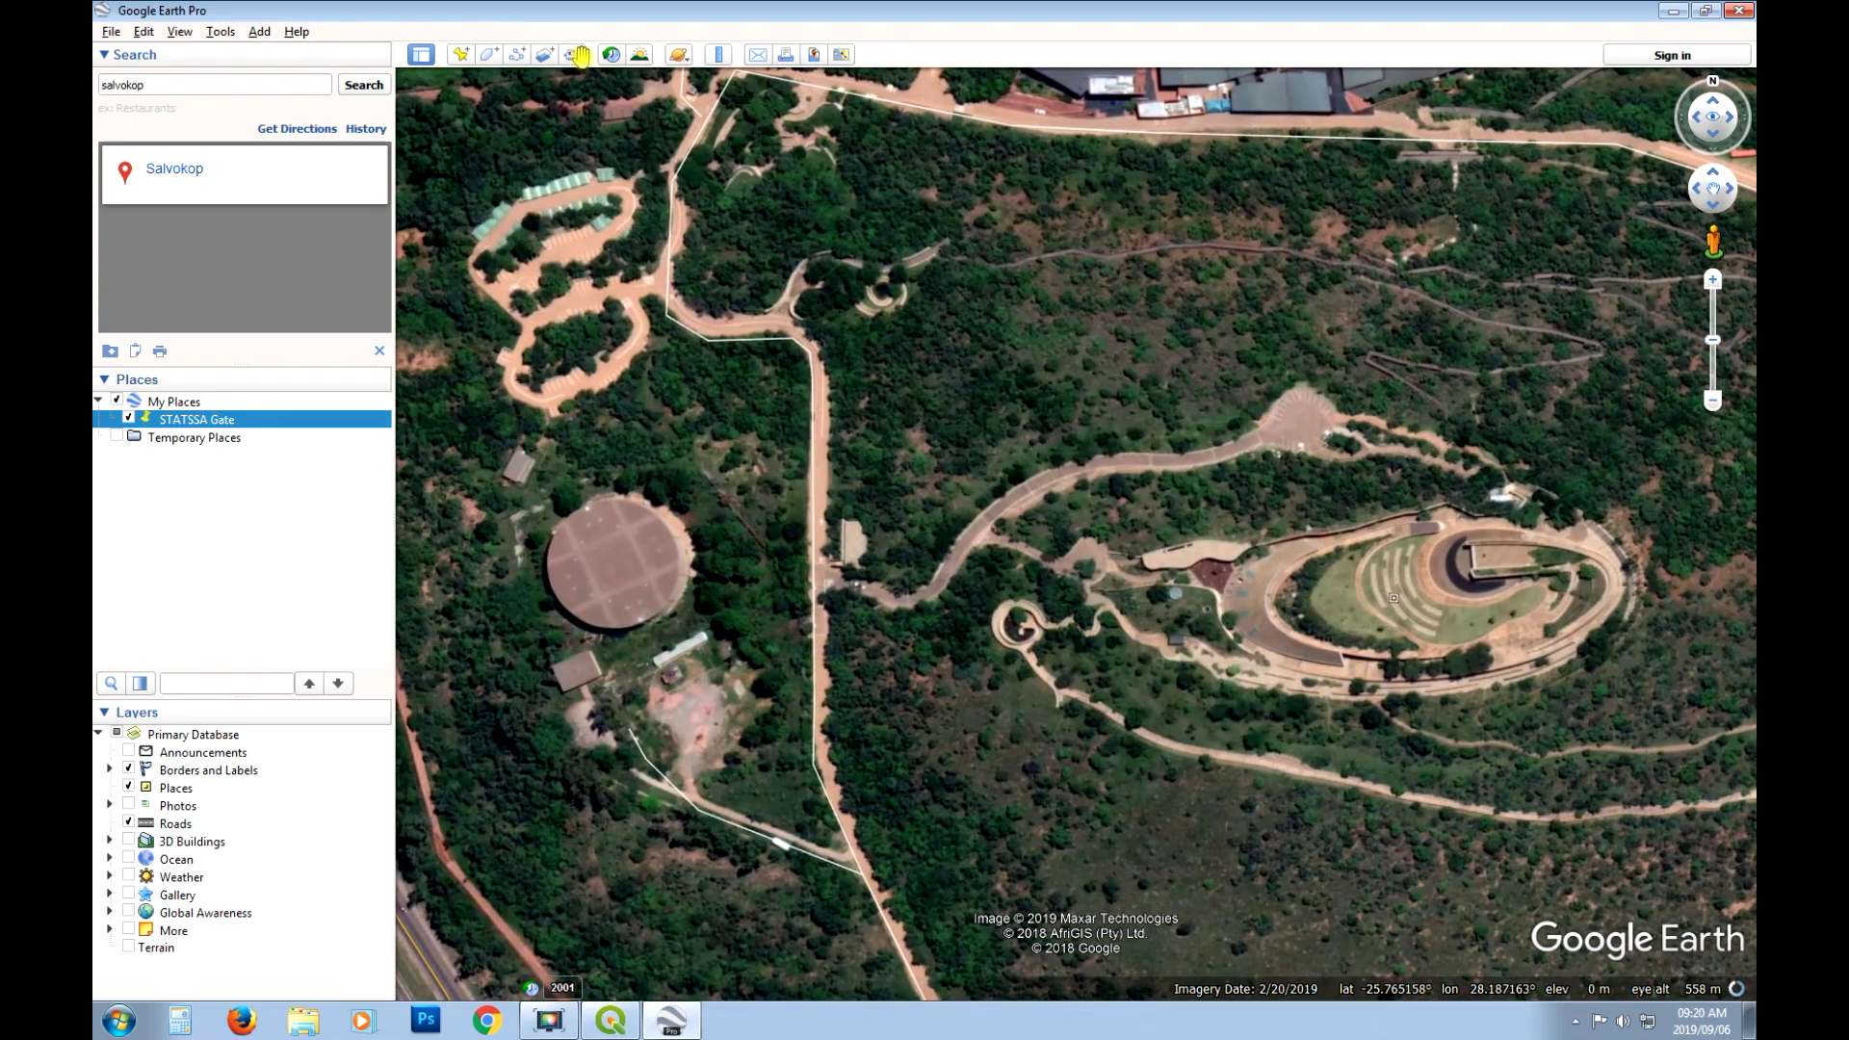
Add a placemark named 'Reservoir' on the round reservoir tank.
{"action": "left_click", "coordinate": [460, 54]}
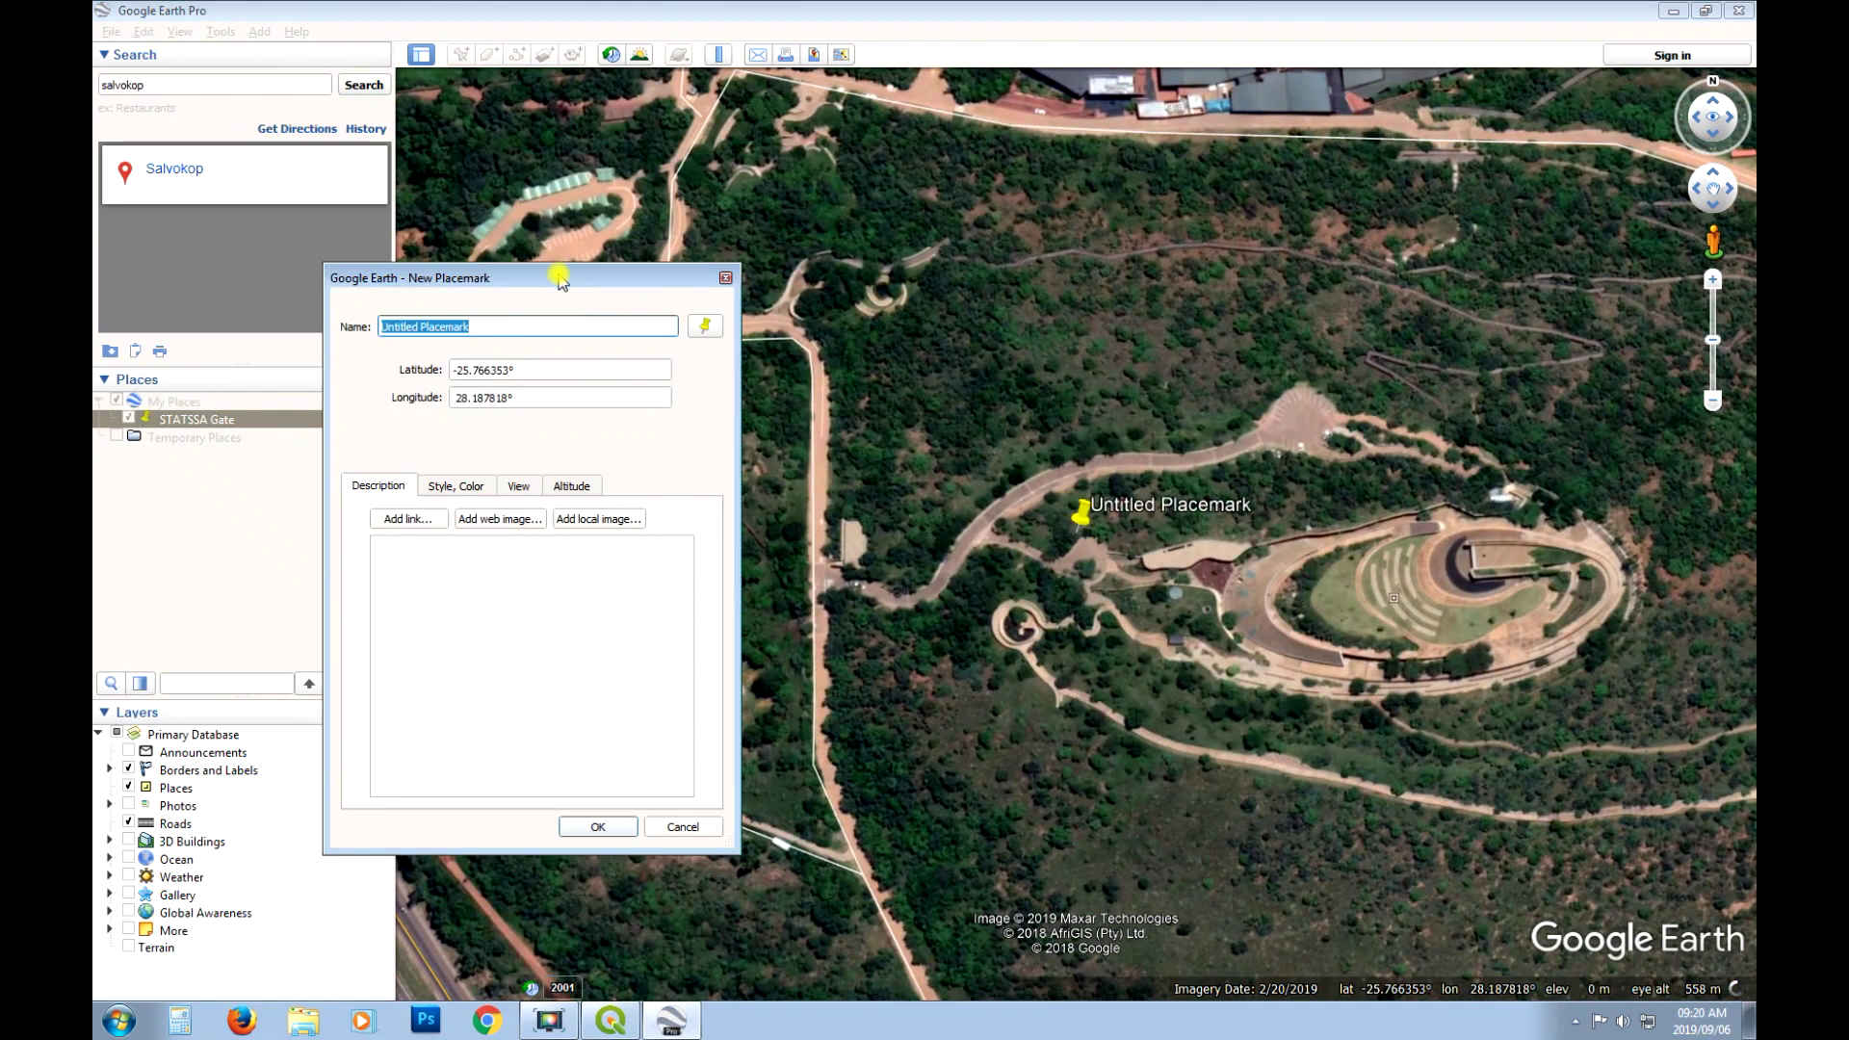
{"action": "left_click_drag", "start_coordinate": [561, 278], "coordinate": [1498, 355]}
{"action": "left_click_drag", "start_coordinate": [1085, 525], "coordinate": [611, 592]}
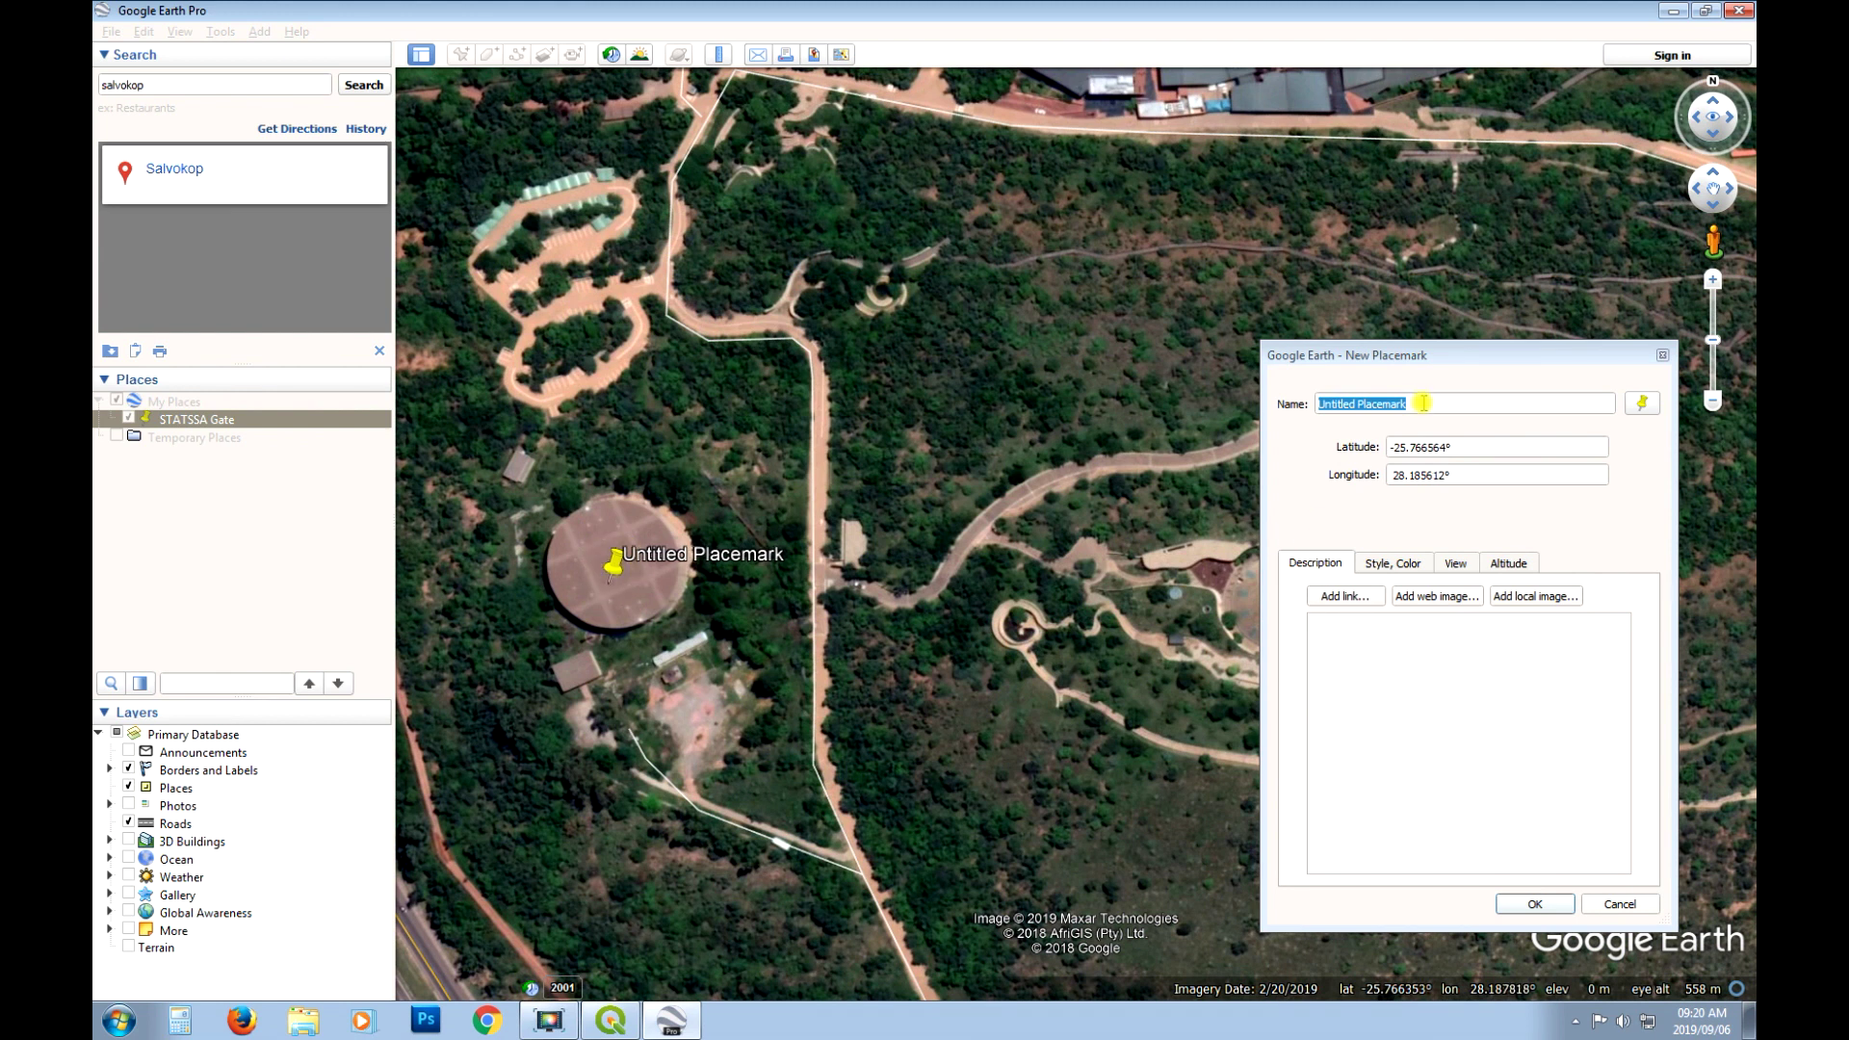
{"action": "left_click", "coordinate": [1261, 405]}
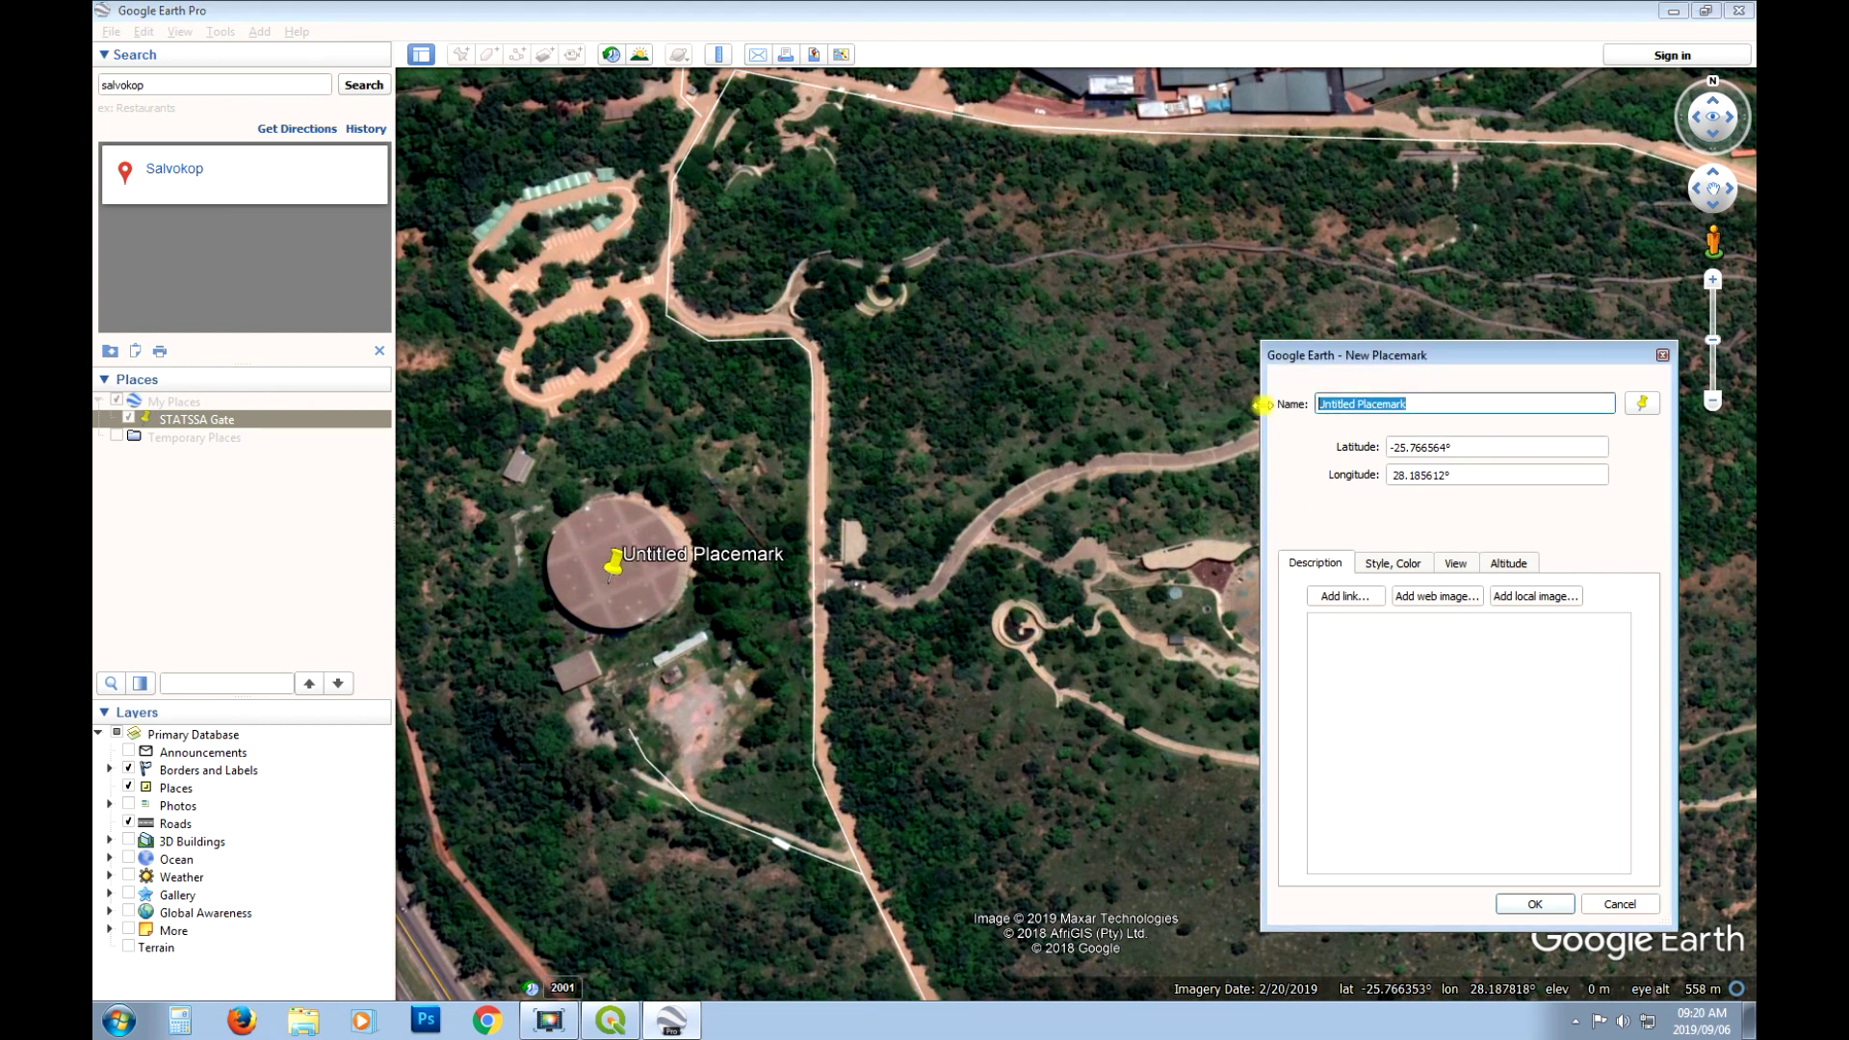
{"action": "type", "text": "Reservoir"}
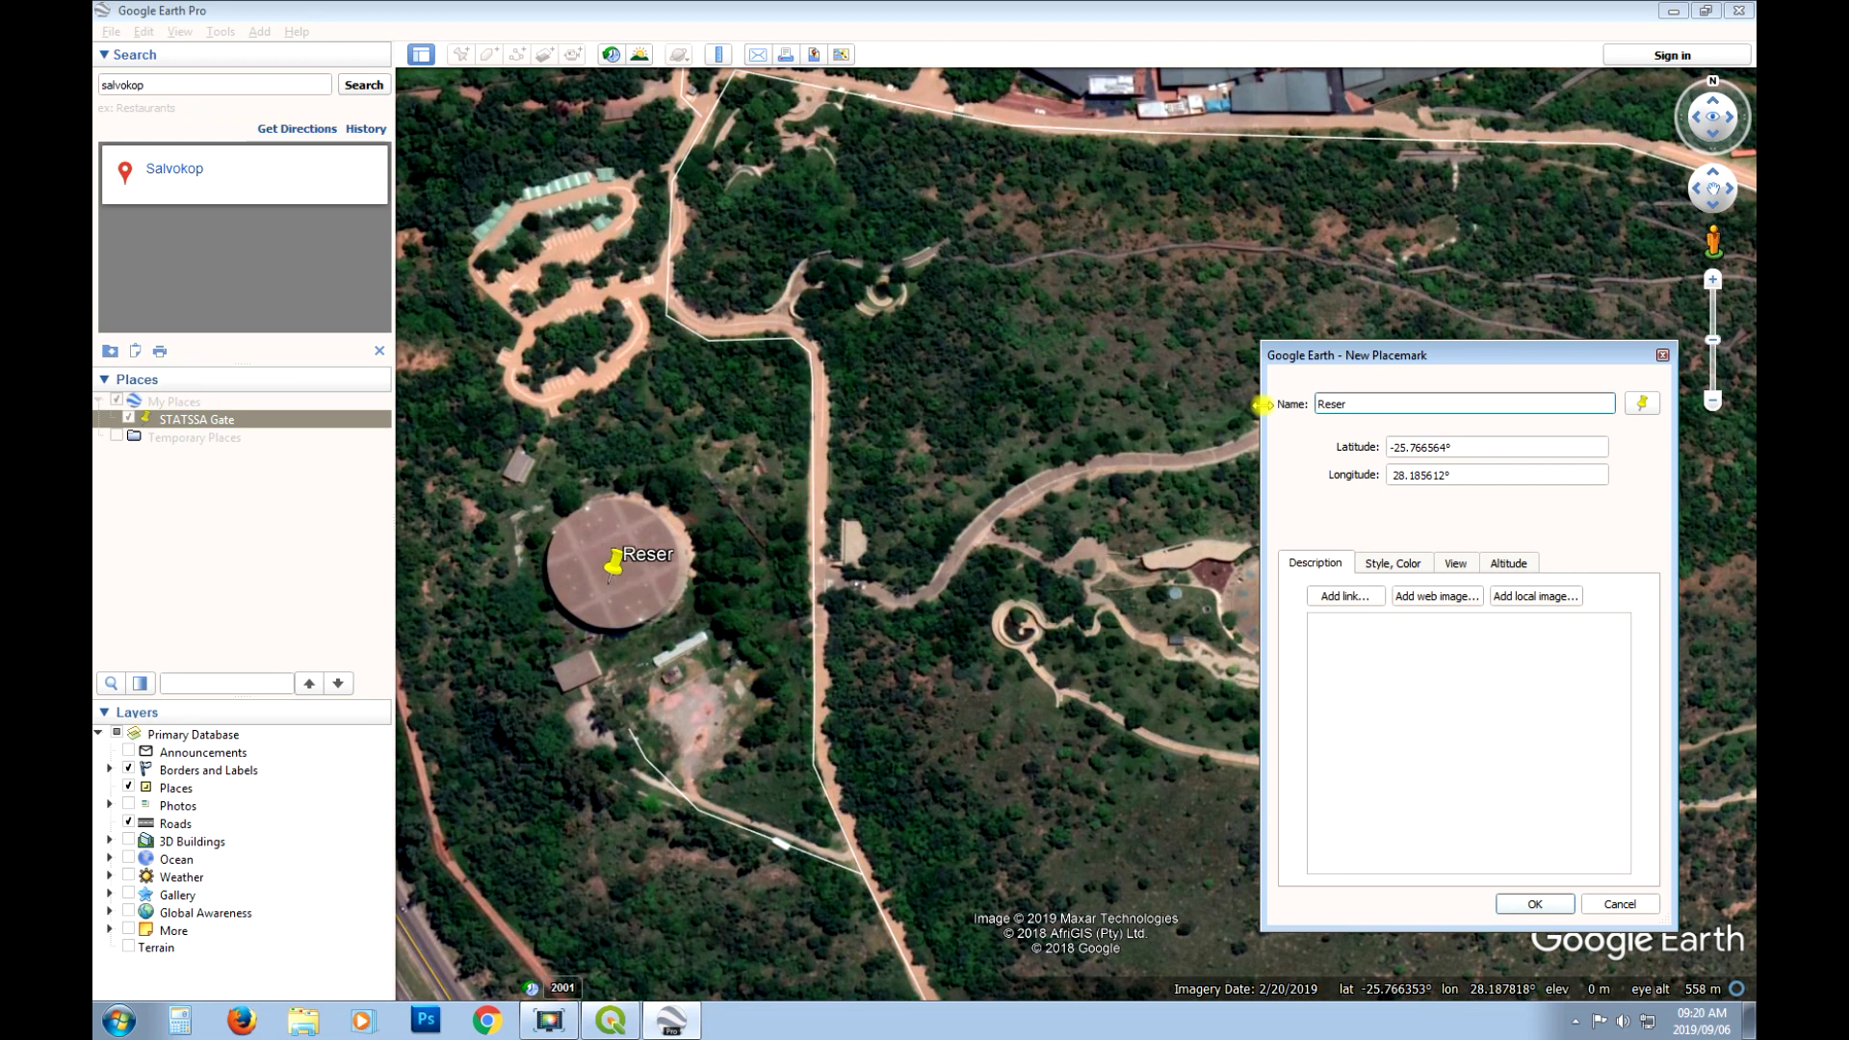
{"action": "left_click", "coordinate": [1533, 903]}
Add a placemark named 'Freedom Park Monument' beside the amphitheatre.
{"action": "left_click_drag", "start_coordinate": [1468, 631], "coordinate": [1279, 598]}
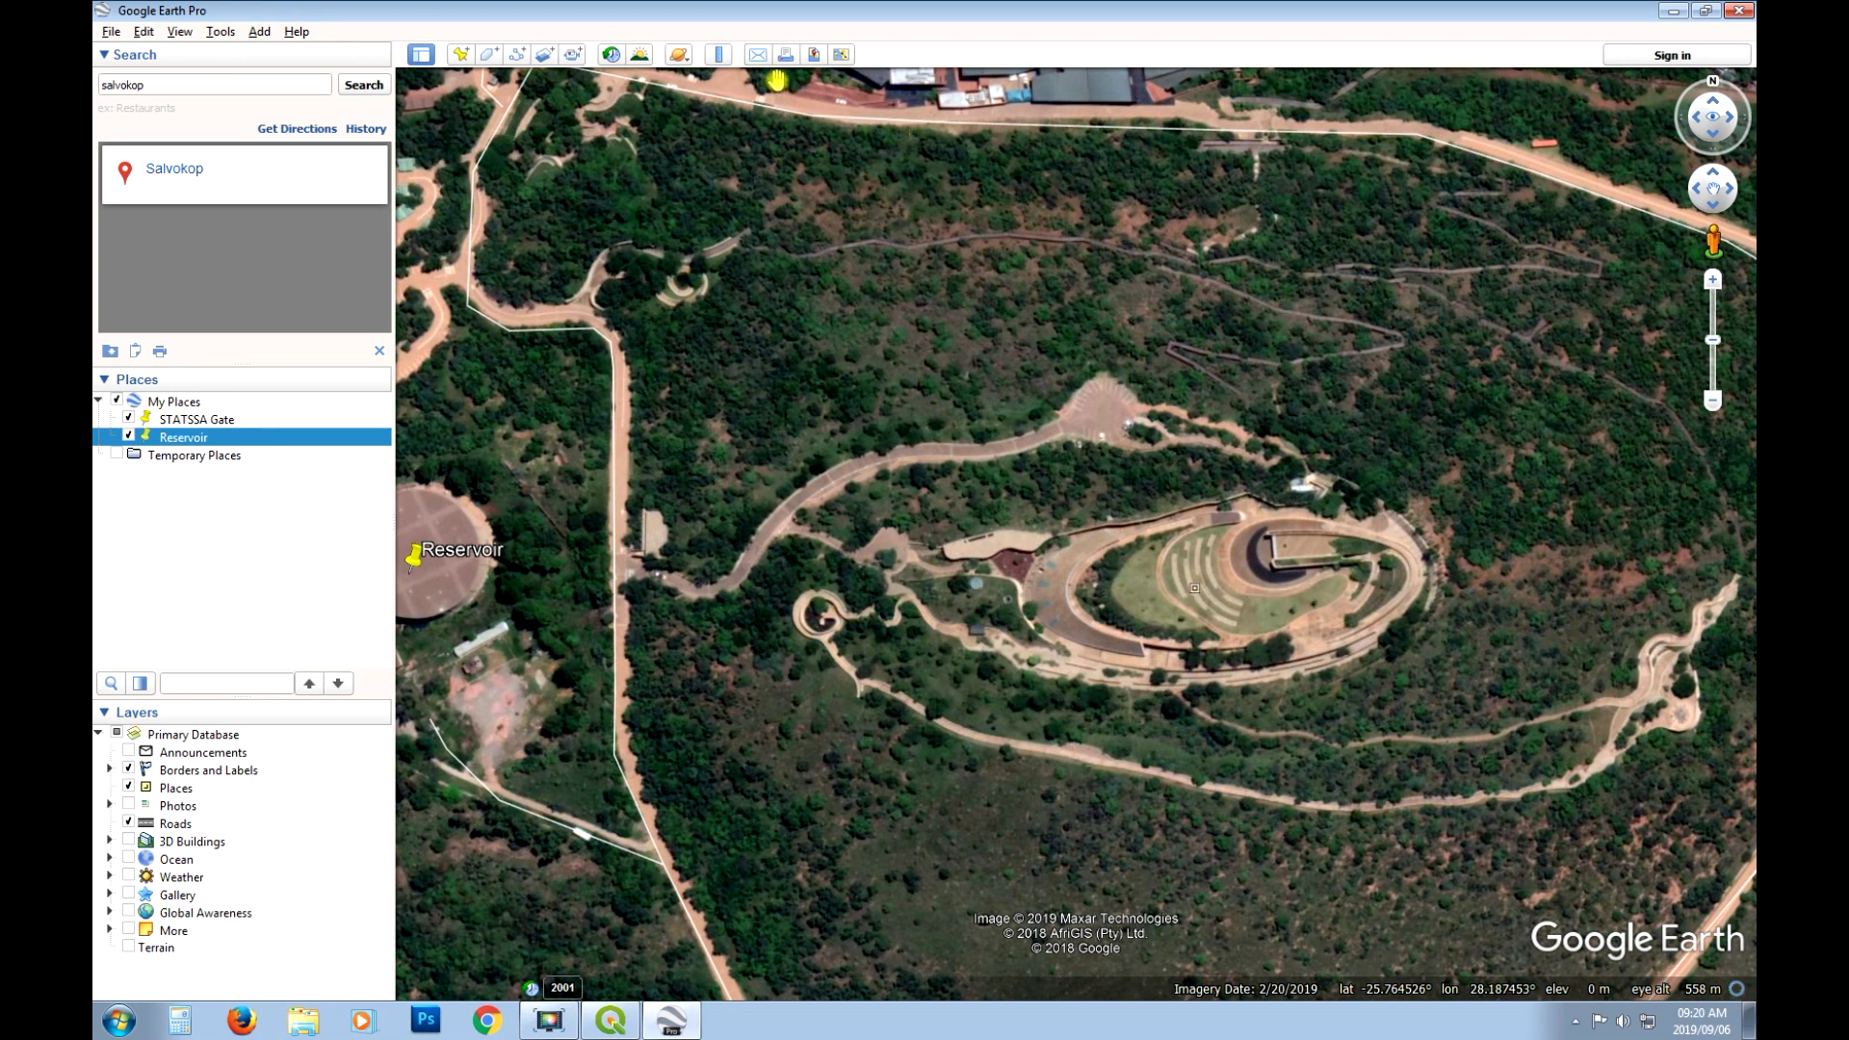
{"action": "left_click", "coordinate": [465, 55]}
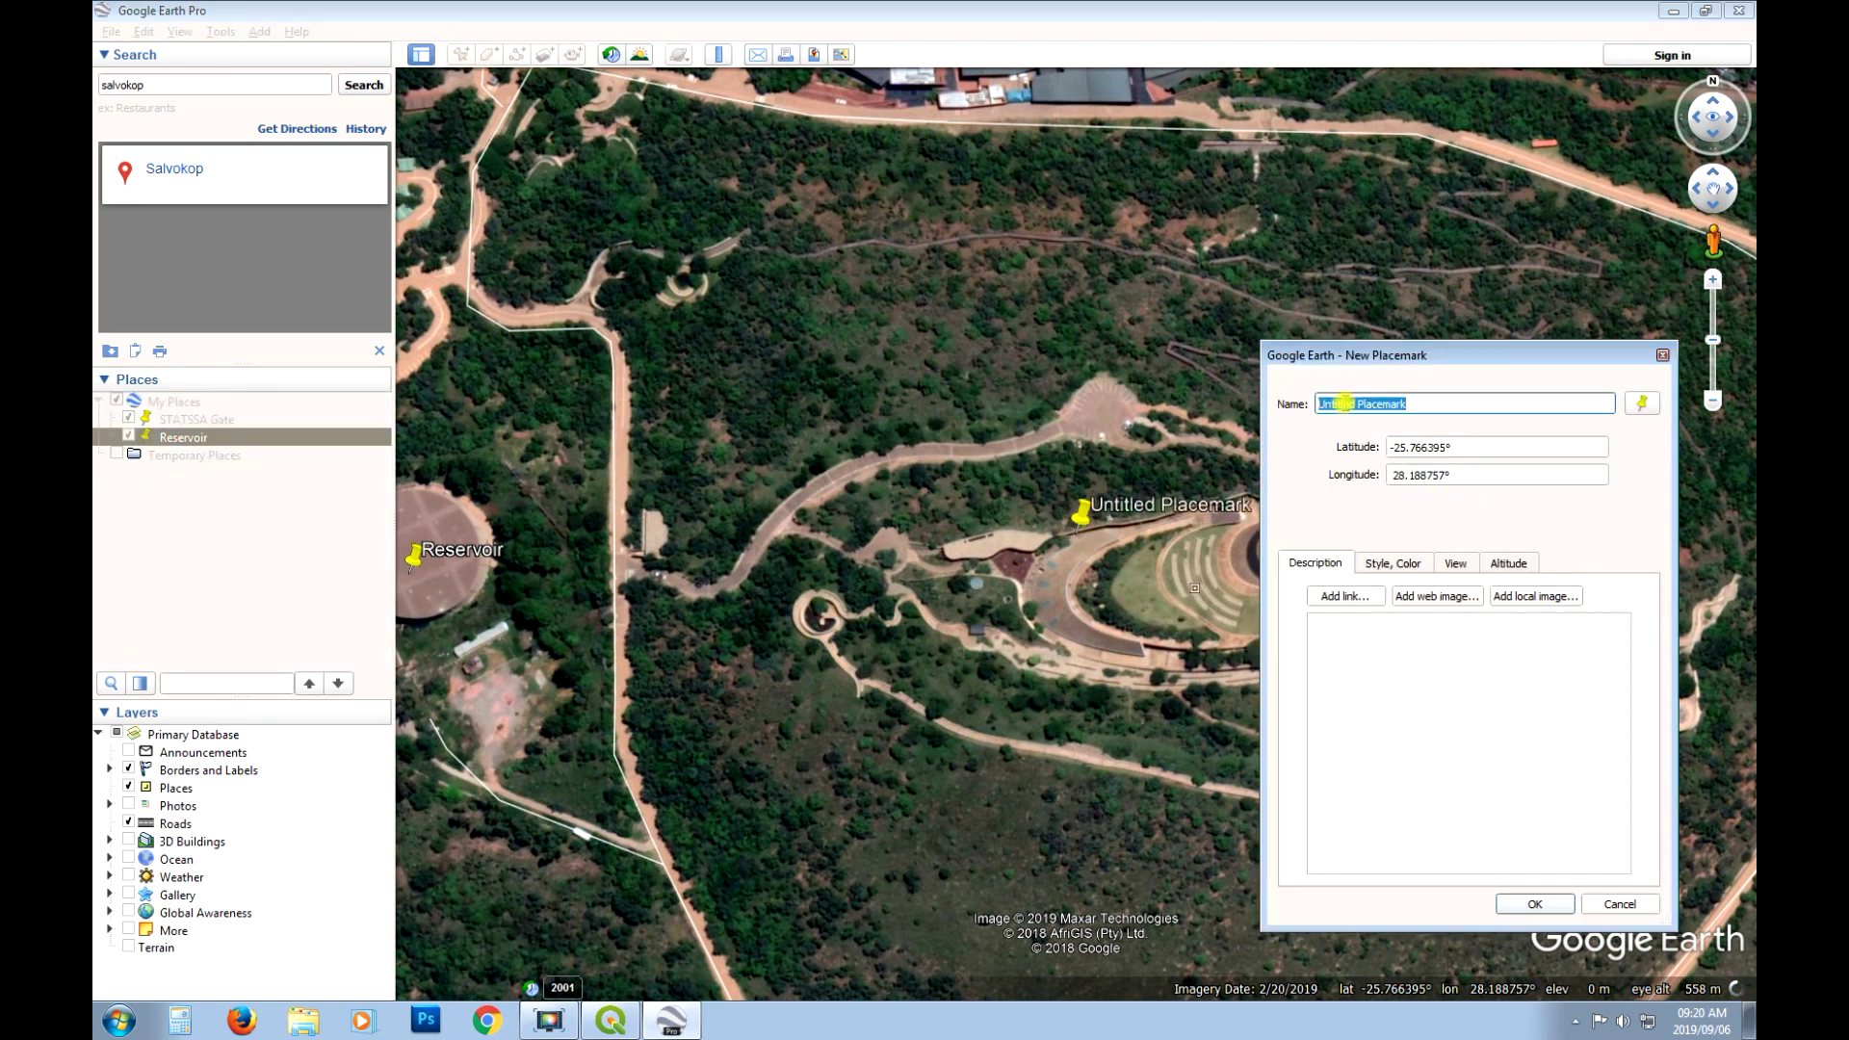
{"action": "type", "text": "Free"}
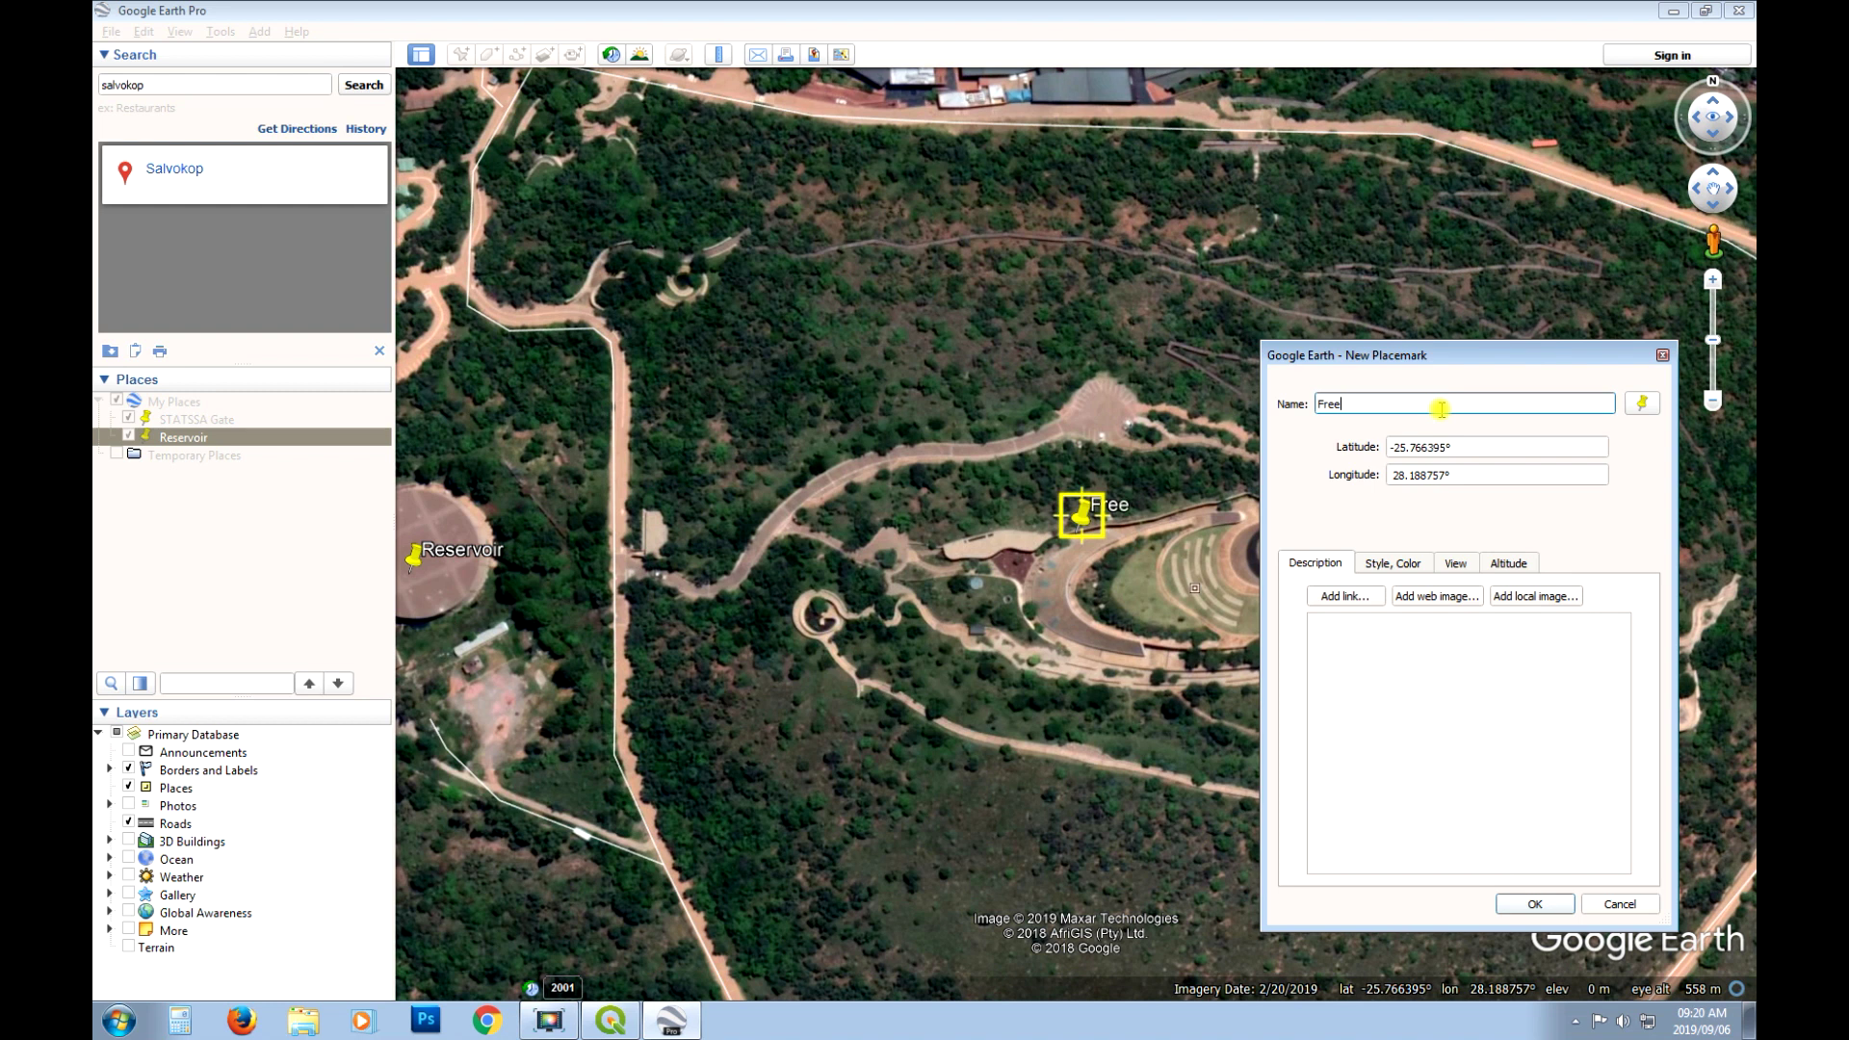
{"action": "type", "text": "dom Park"}
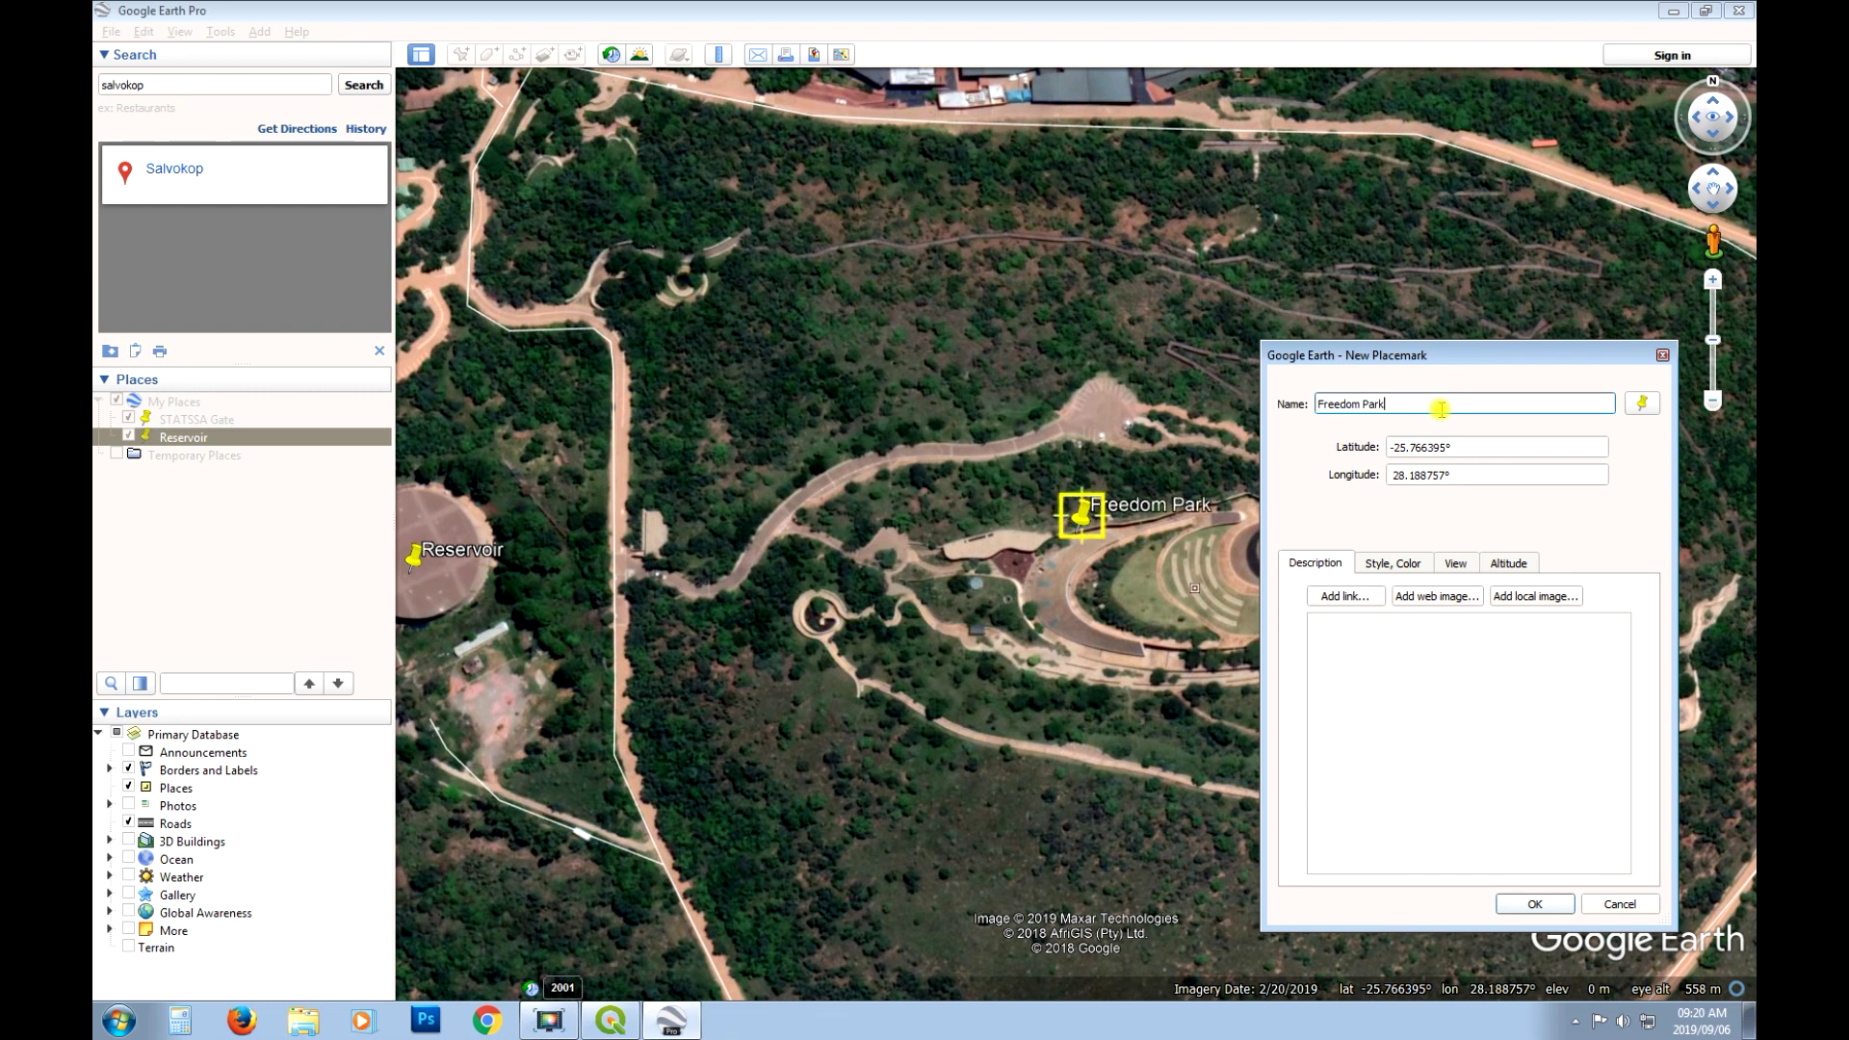
{"action": "type", "text": " Munument"}
{"action": "left_click", "coordinate": [1590, 829]}
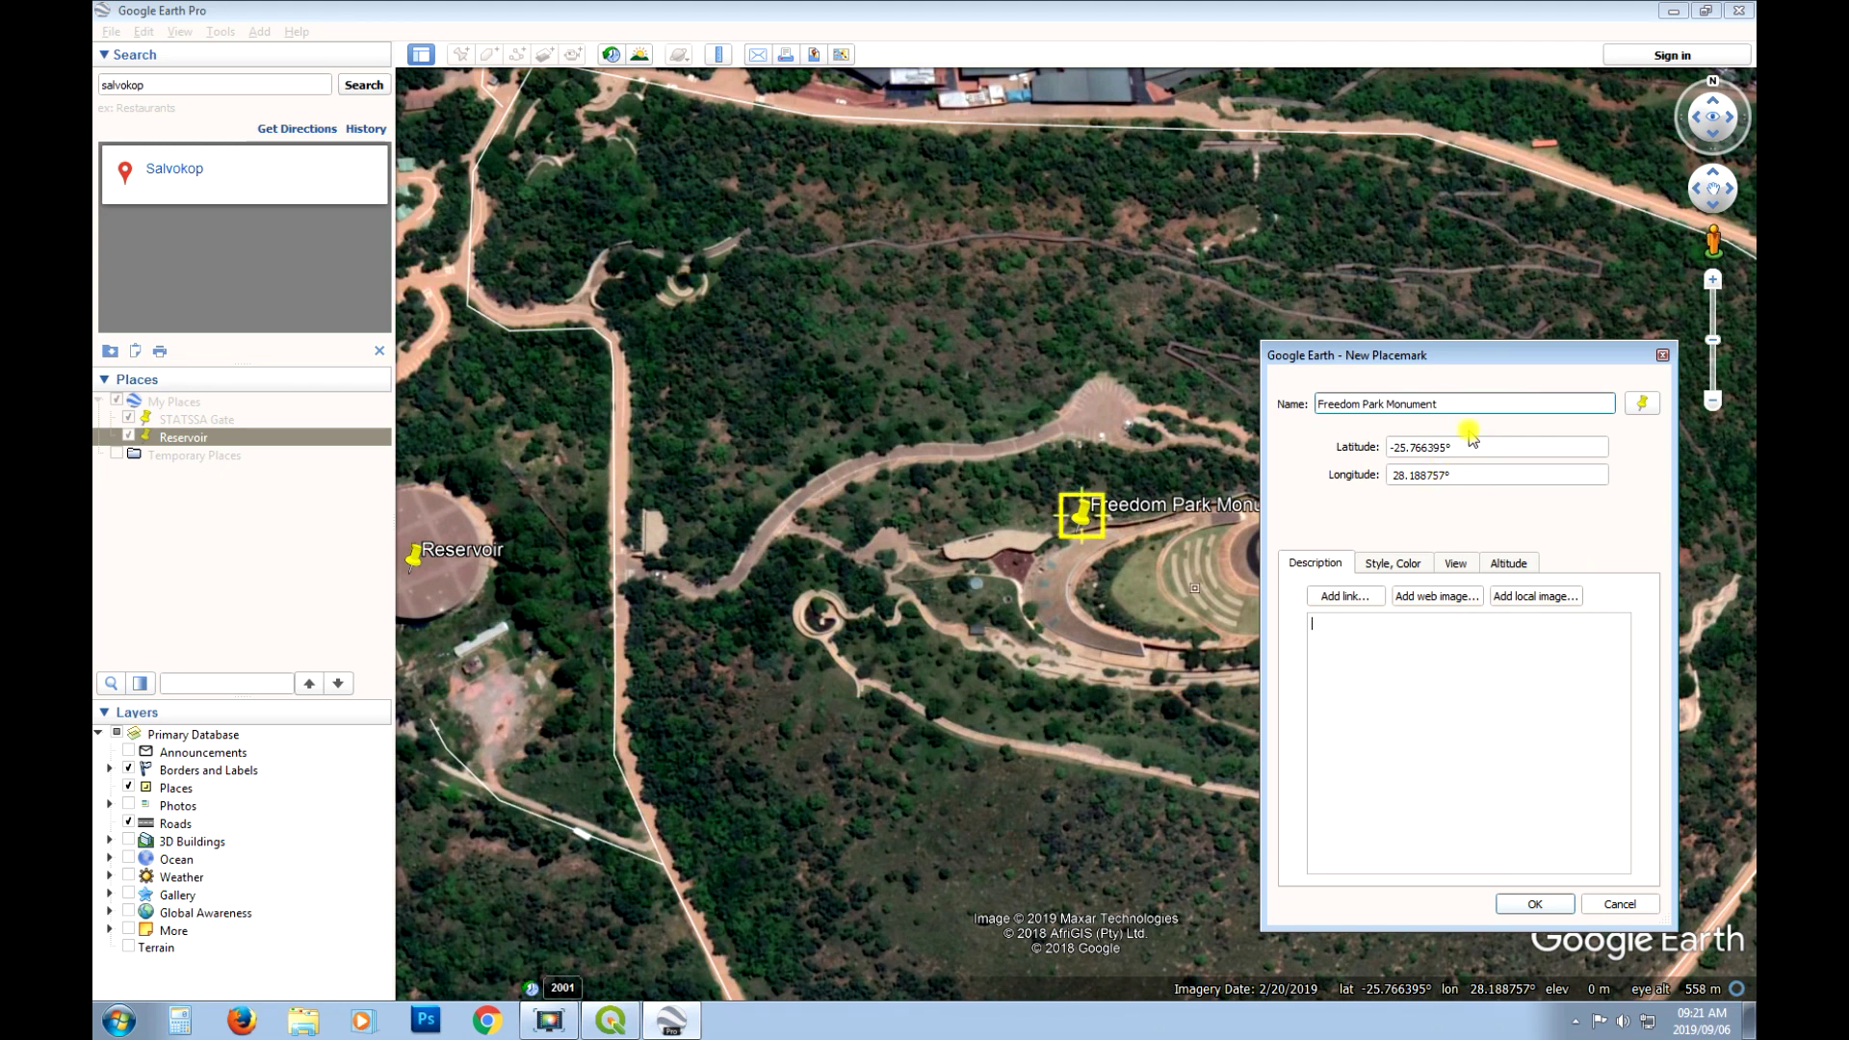
{"action": "left_click", "coordinate": [1531, 904]}
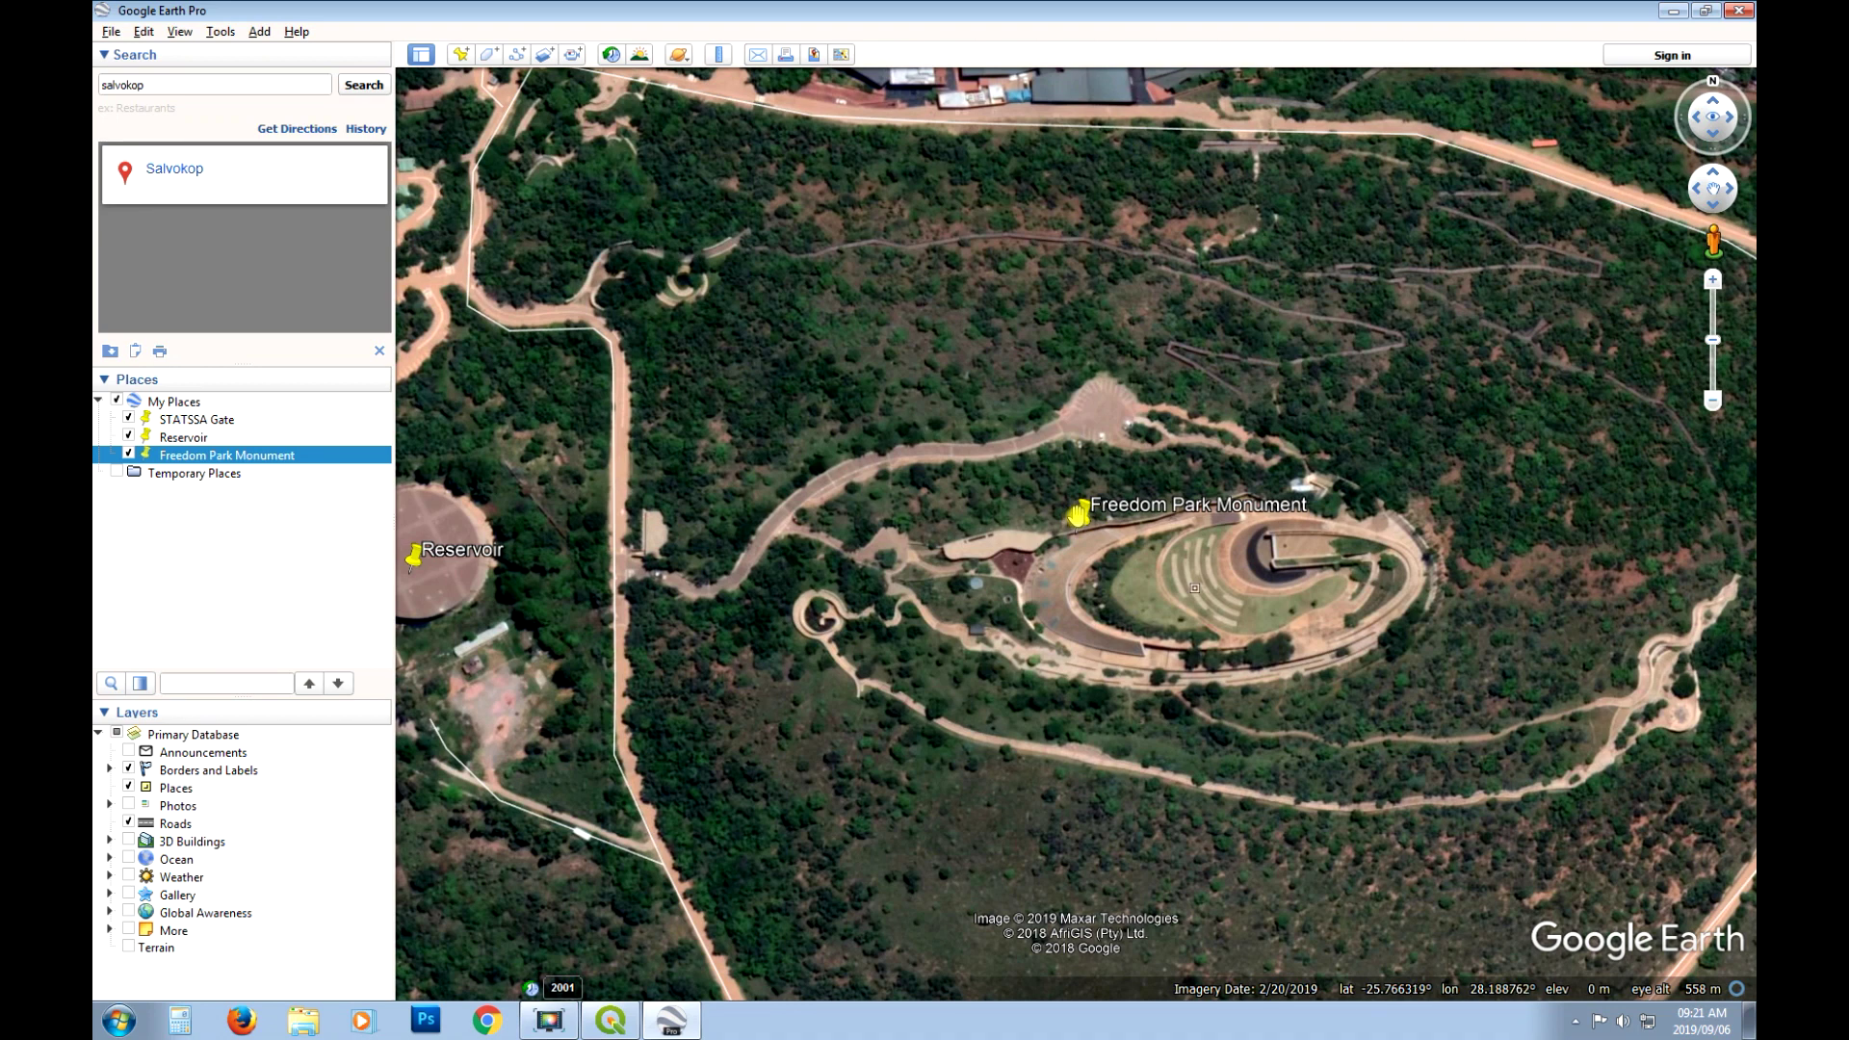
Create a SALVOKOP folder under My Places and move the placemarks, including Freedom Park Monument, into it.
{"action": "scroll", "coordinate": [845, 487], "scroll_direction": "down", "scroll_amount": 3}
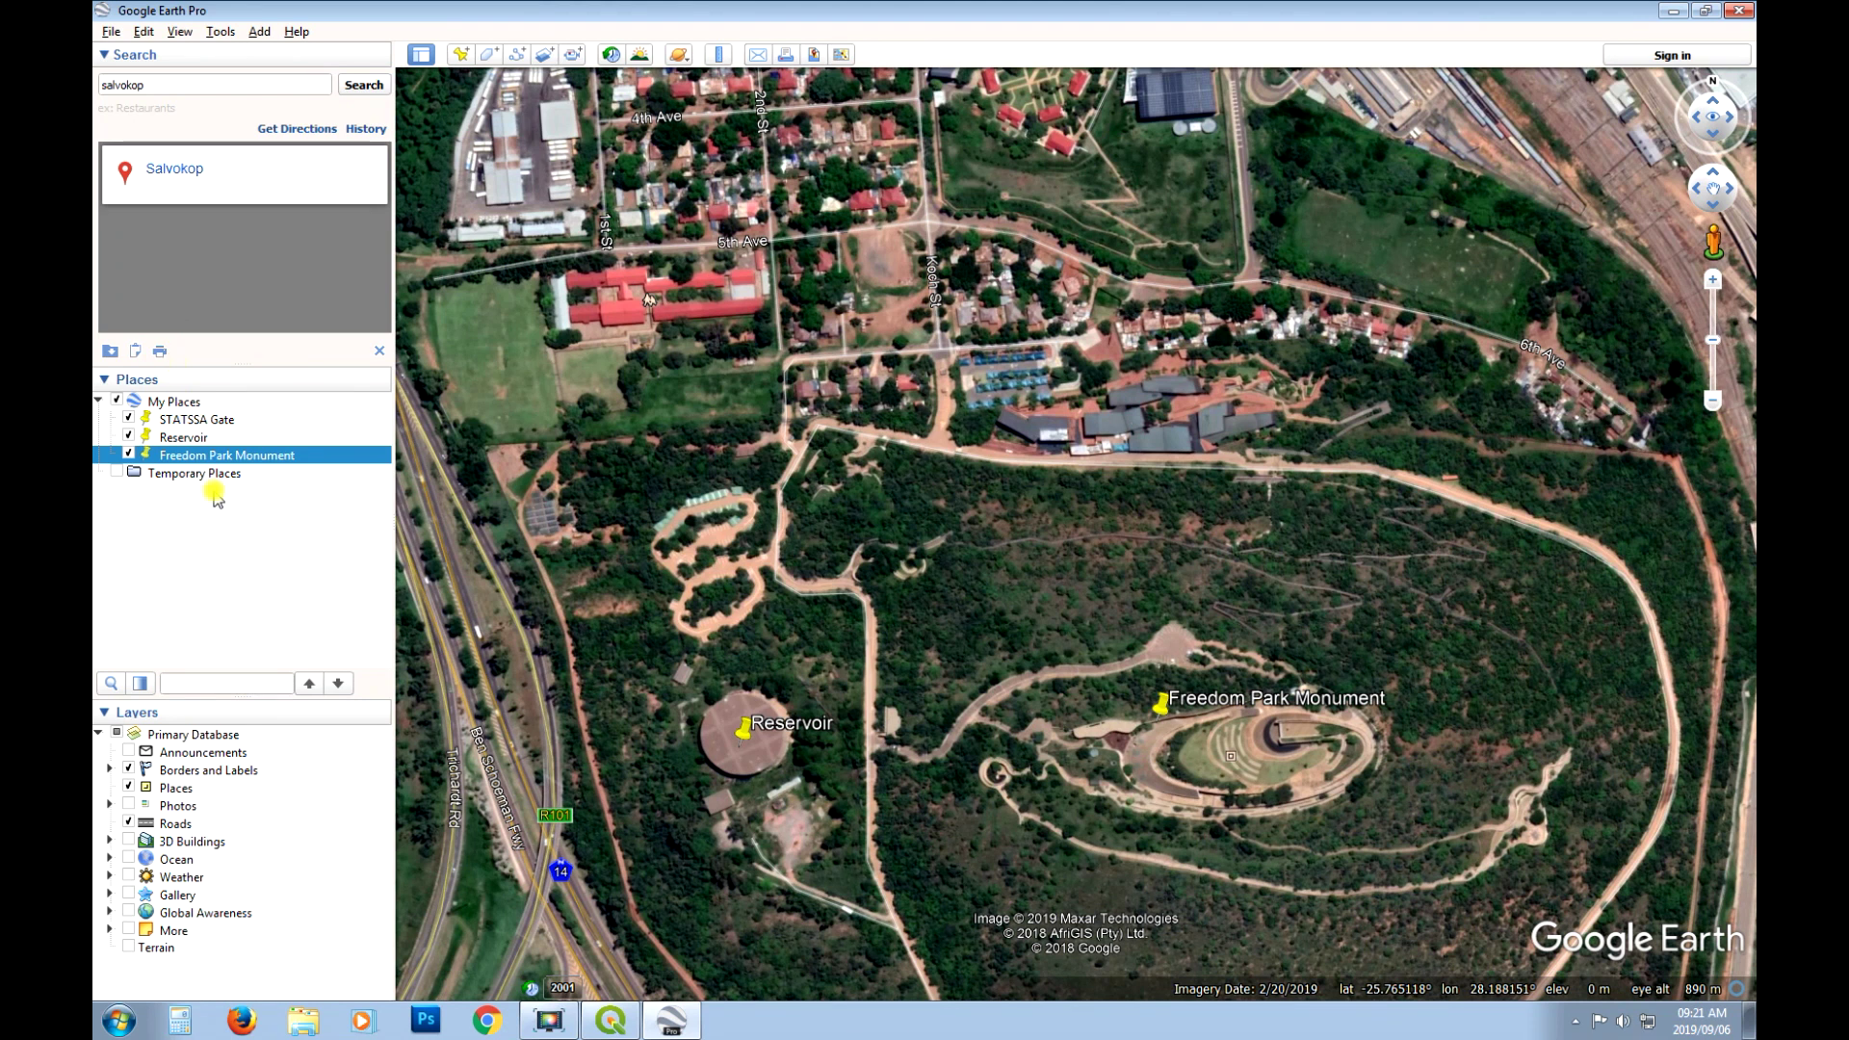
{"action": "left_click", "coordinate": [182, 401]}
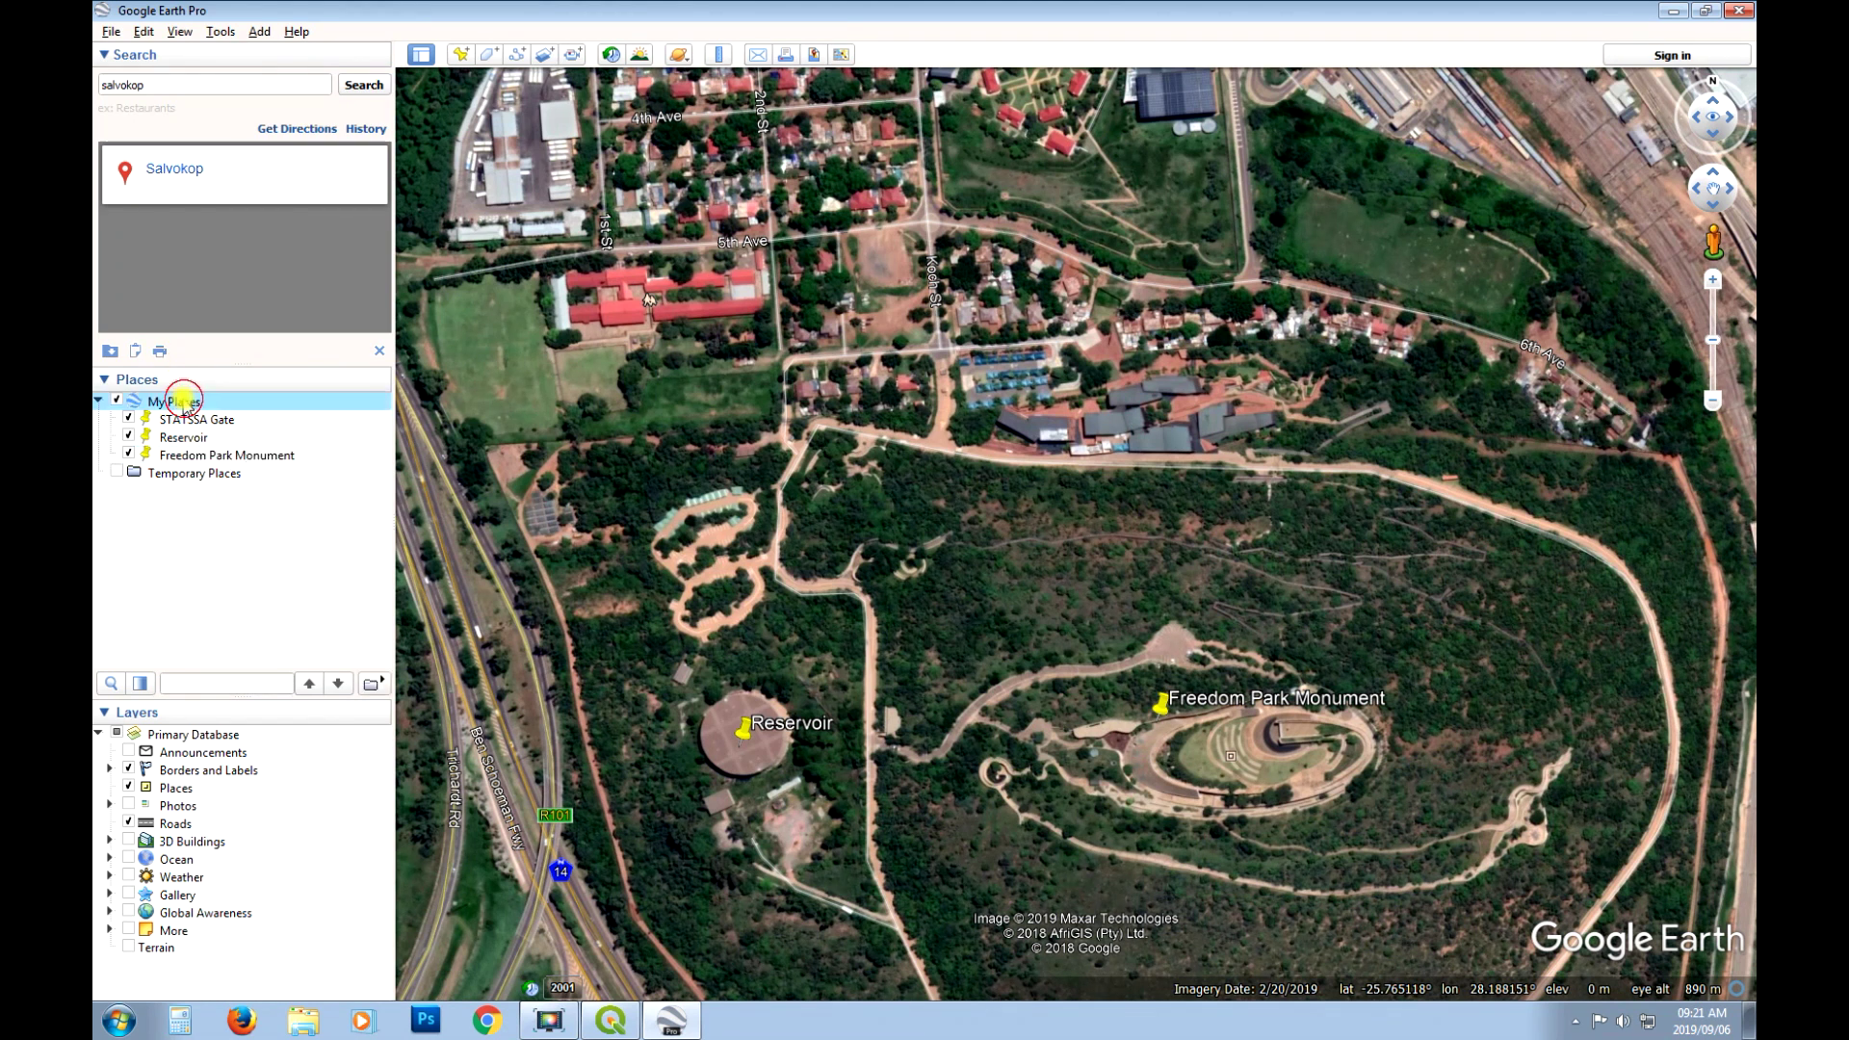
{"action": "right_click", "coordinate": [182, 401]}
{"action": "mouse_move", "coordinate": [289, 410]}
{"action": "left_click", "coordinate": [366, 410]}
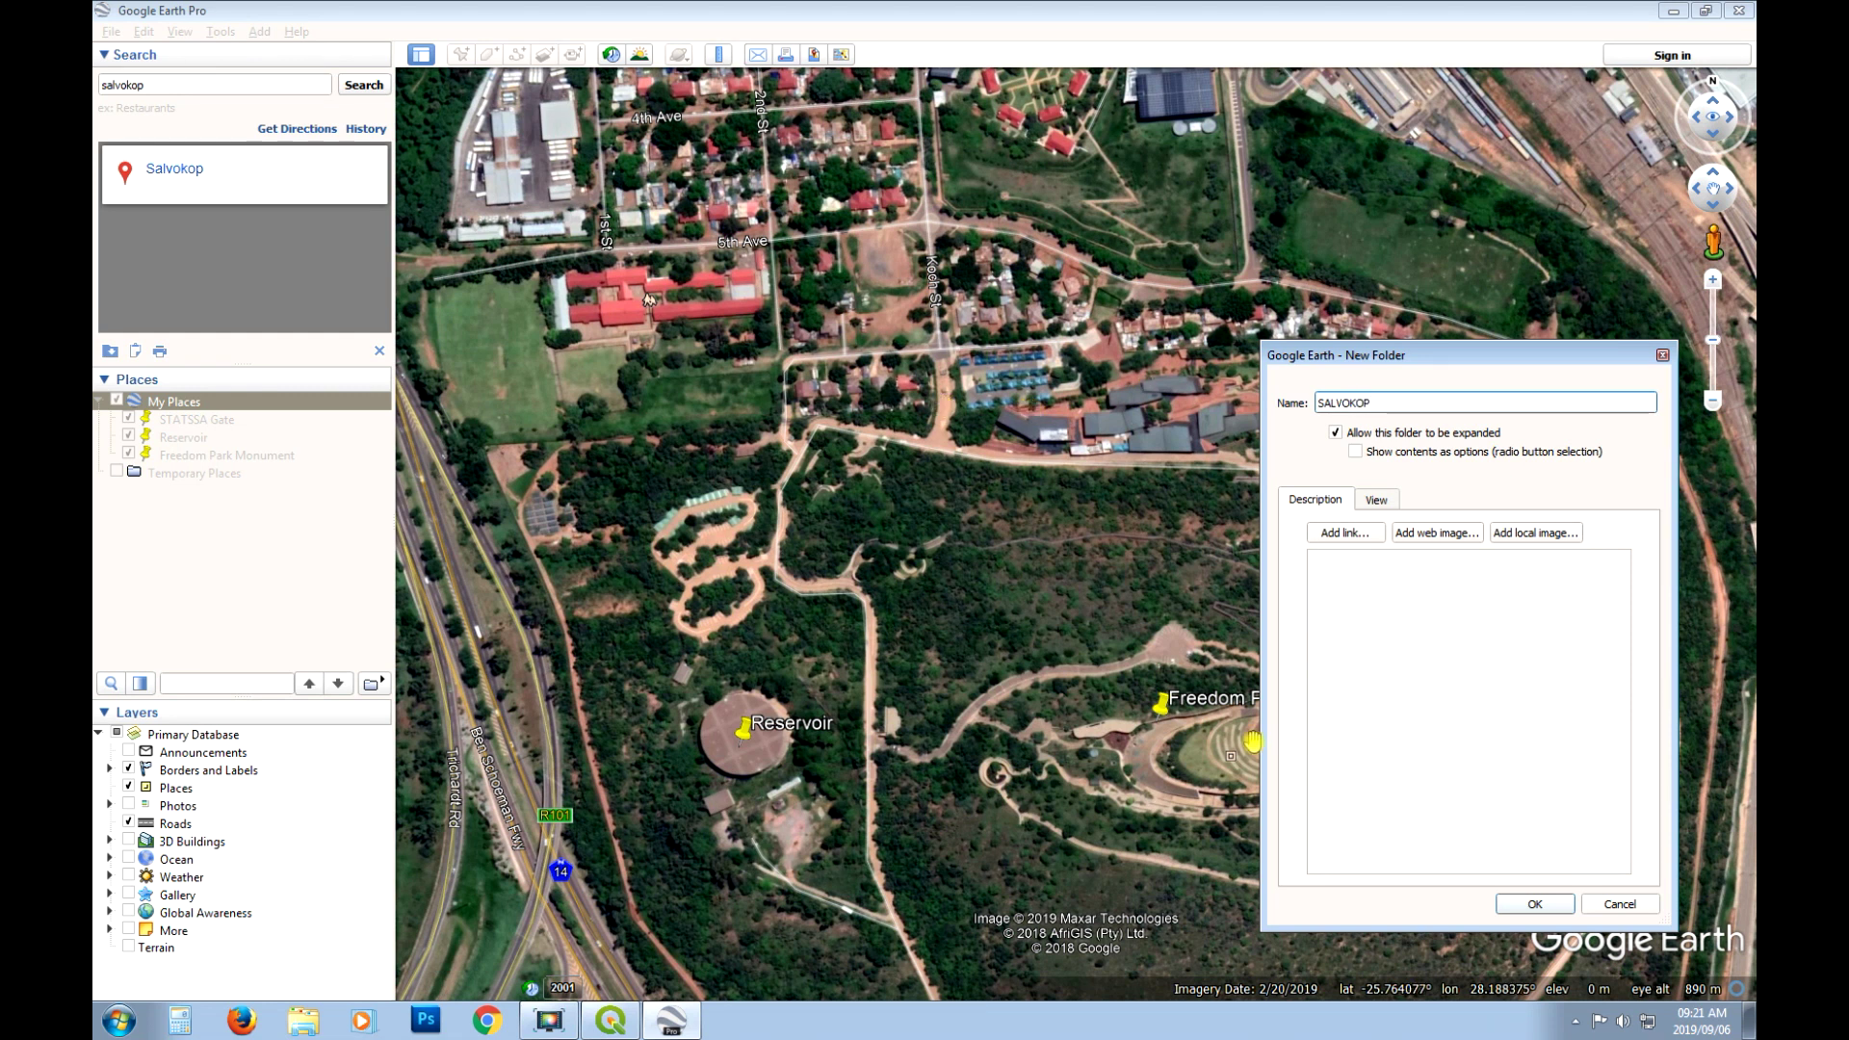
{"action": "left_click", "coordinate": [1531, 903]}
{"action": "left_click", "coordinate": [204, 460]}
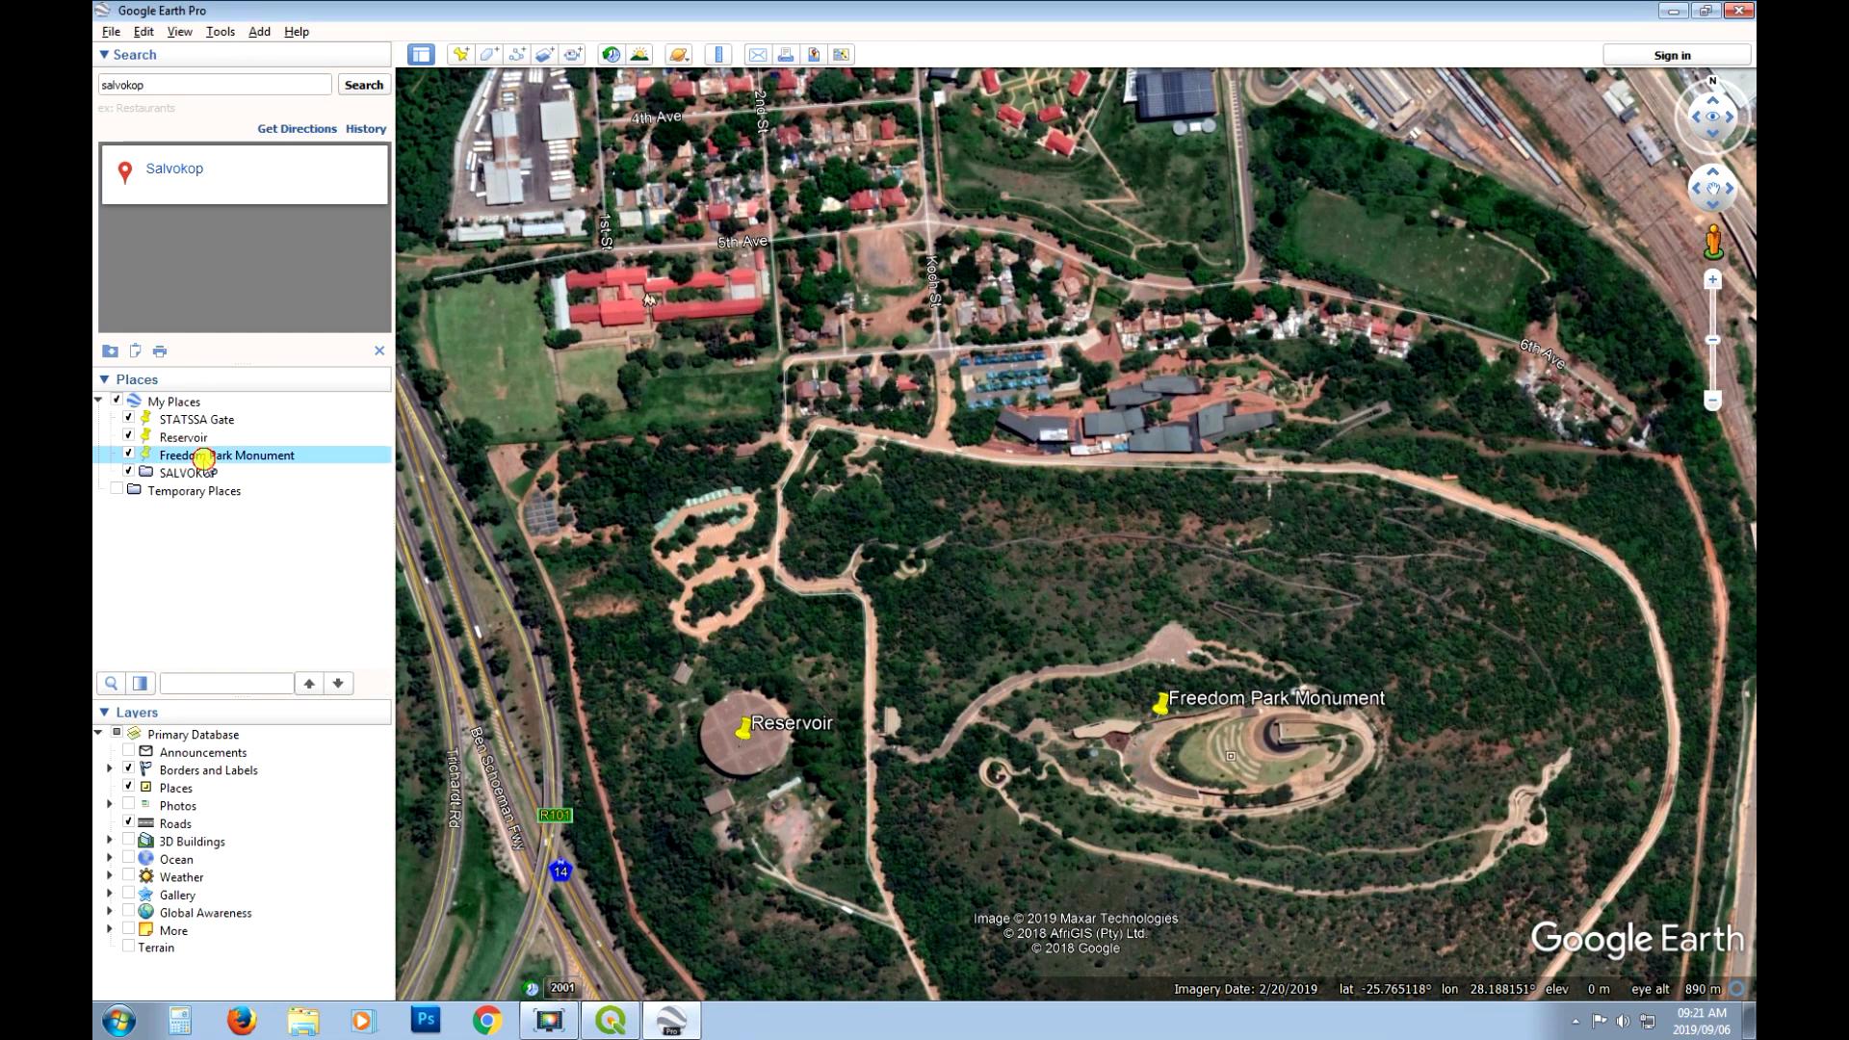
{"action": "left_click_drag", "start_coordinate": [178, 461], "coordinate": [211, 441]}
Save the SALVOKOP folder as Kml (*.kml) file SALVOKOP.kml in the project's Data\Training folder.
{"action": "left_click", "coordinate": [185, 420]}
{"action": "right_click", "coordinate": [189, 421]}
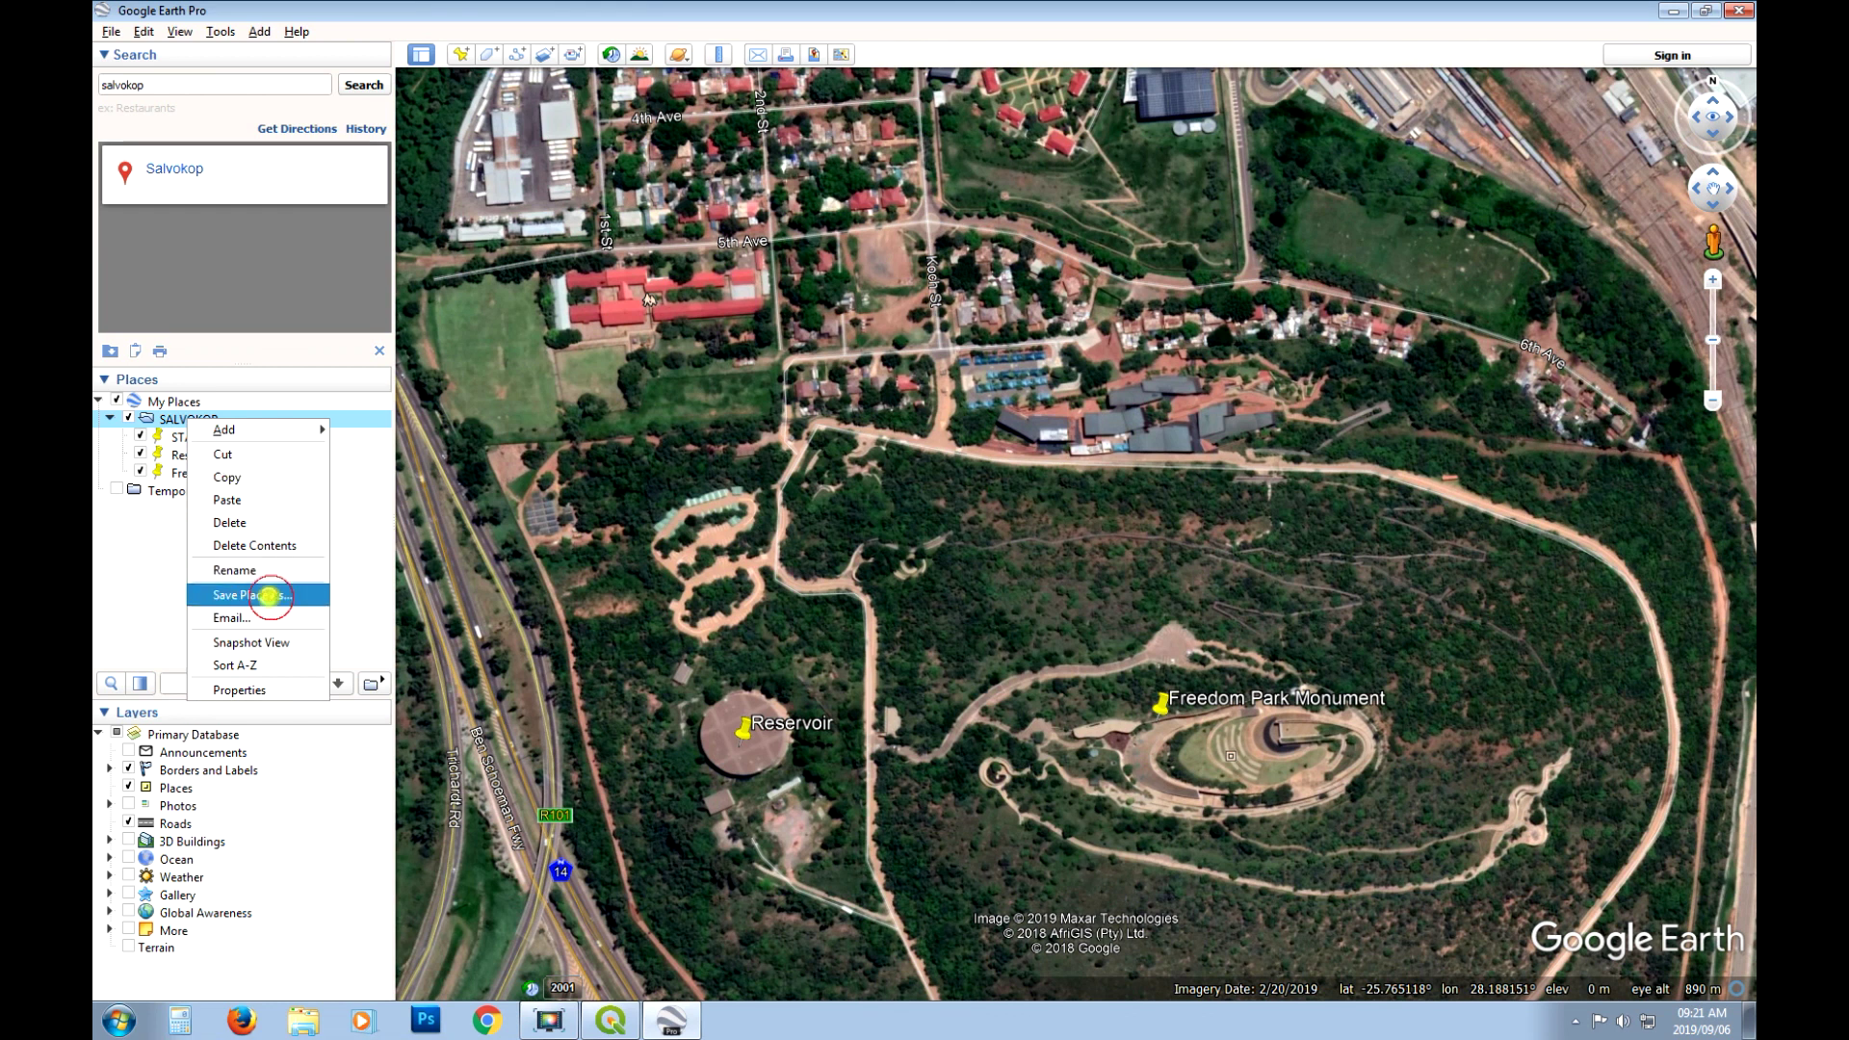
{"action": "left_click", "coordinate": [271, 595]}
{"action": "left_click", "coordinate": [207, 440]}
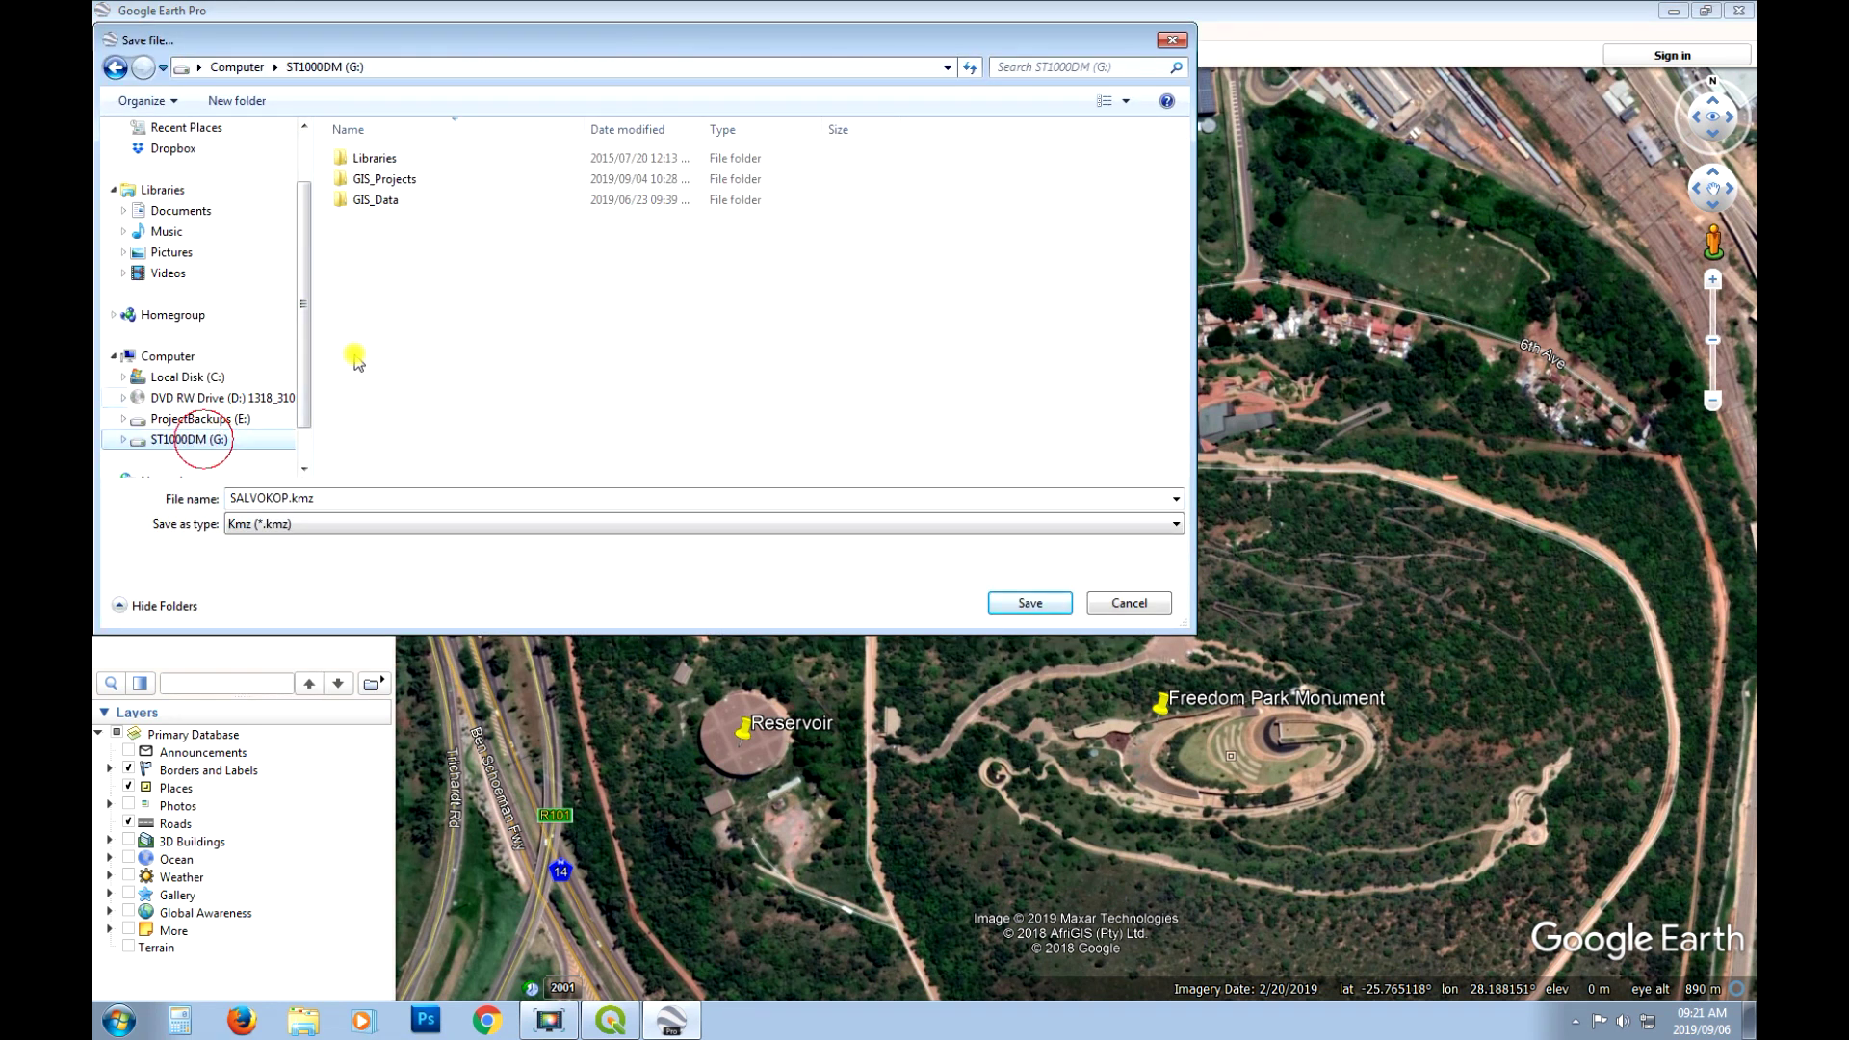
{"action": "left_click", "coordinate": [409, 181]}
{"action": "double_click", "coordinate": [409, 181]}
{"action": "double_click", "coordinate": [438, 272]}
{"action": "double_click", "coordinate": [367, 159]}
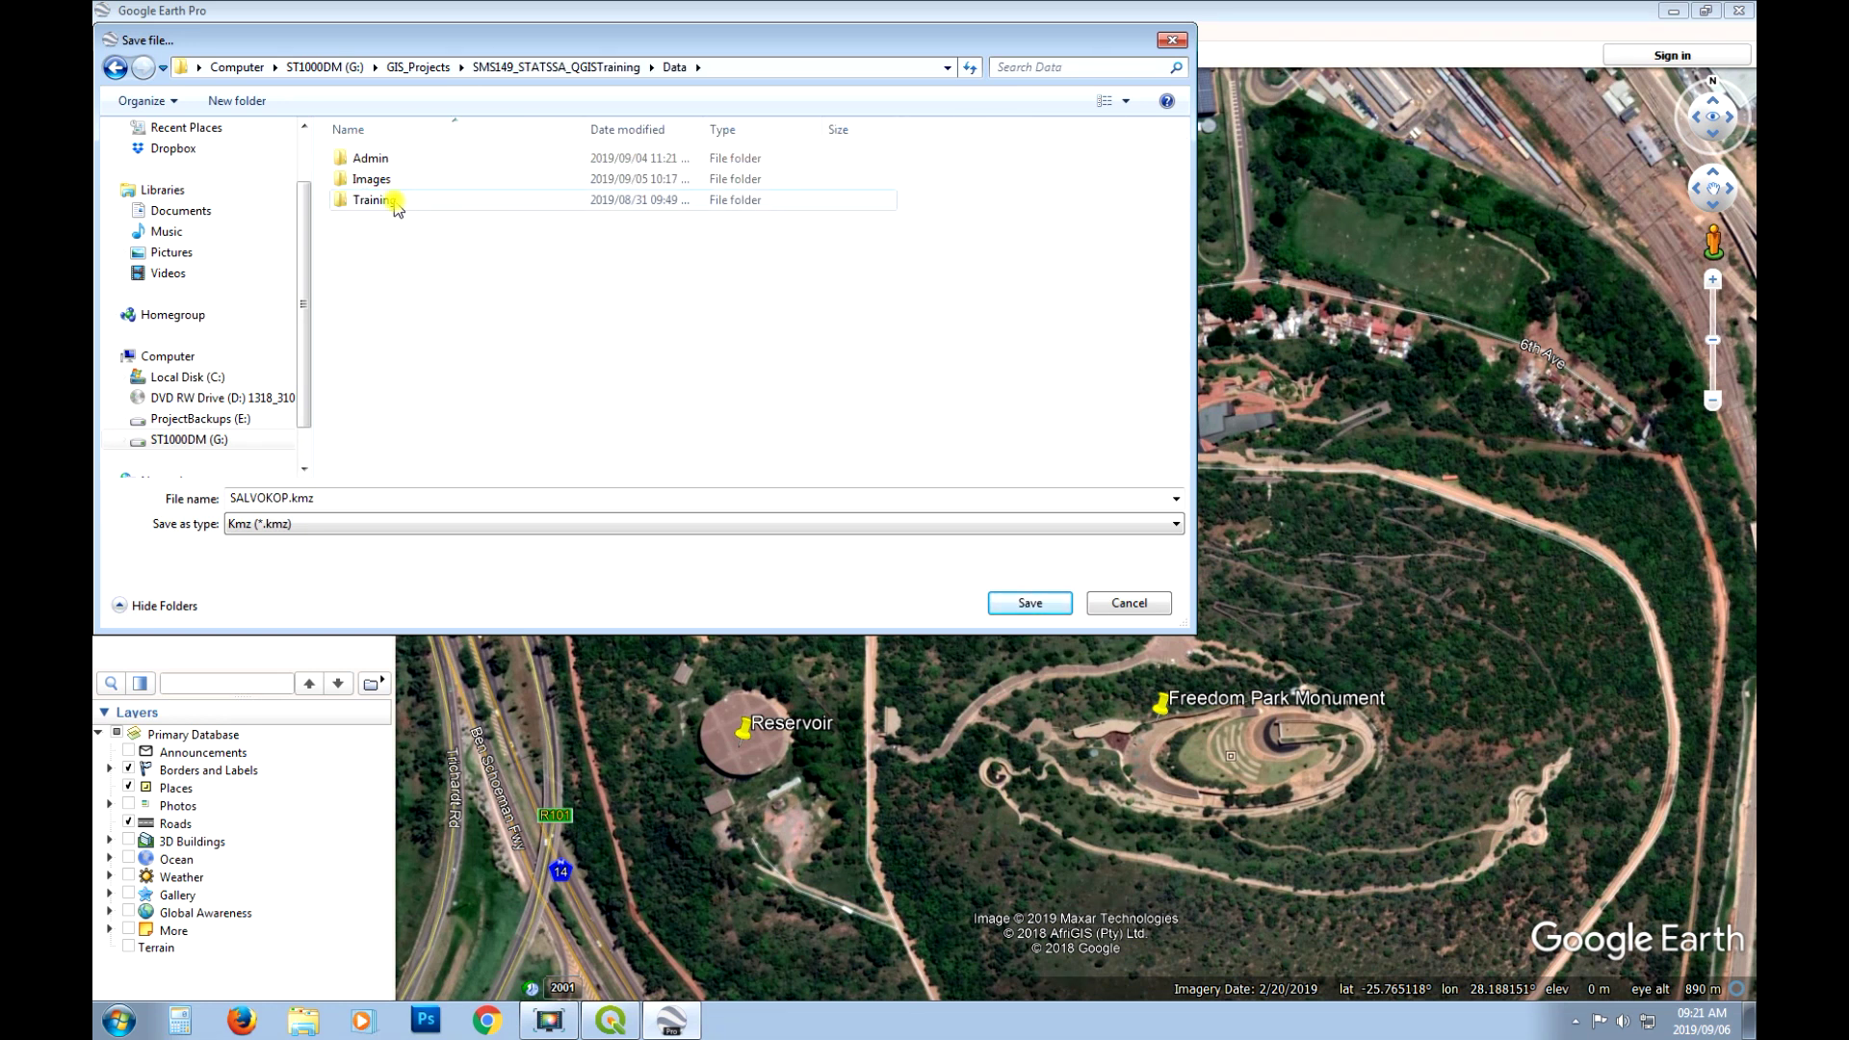
{"action": "double_click", "coordinate": [375, 200]}
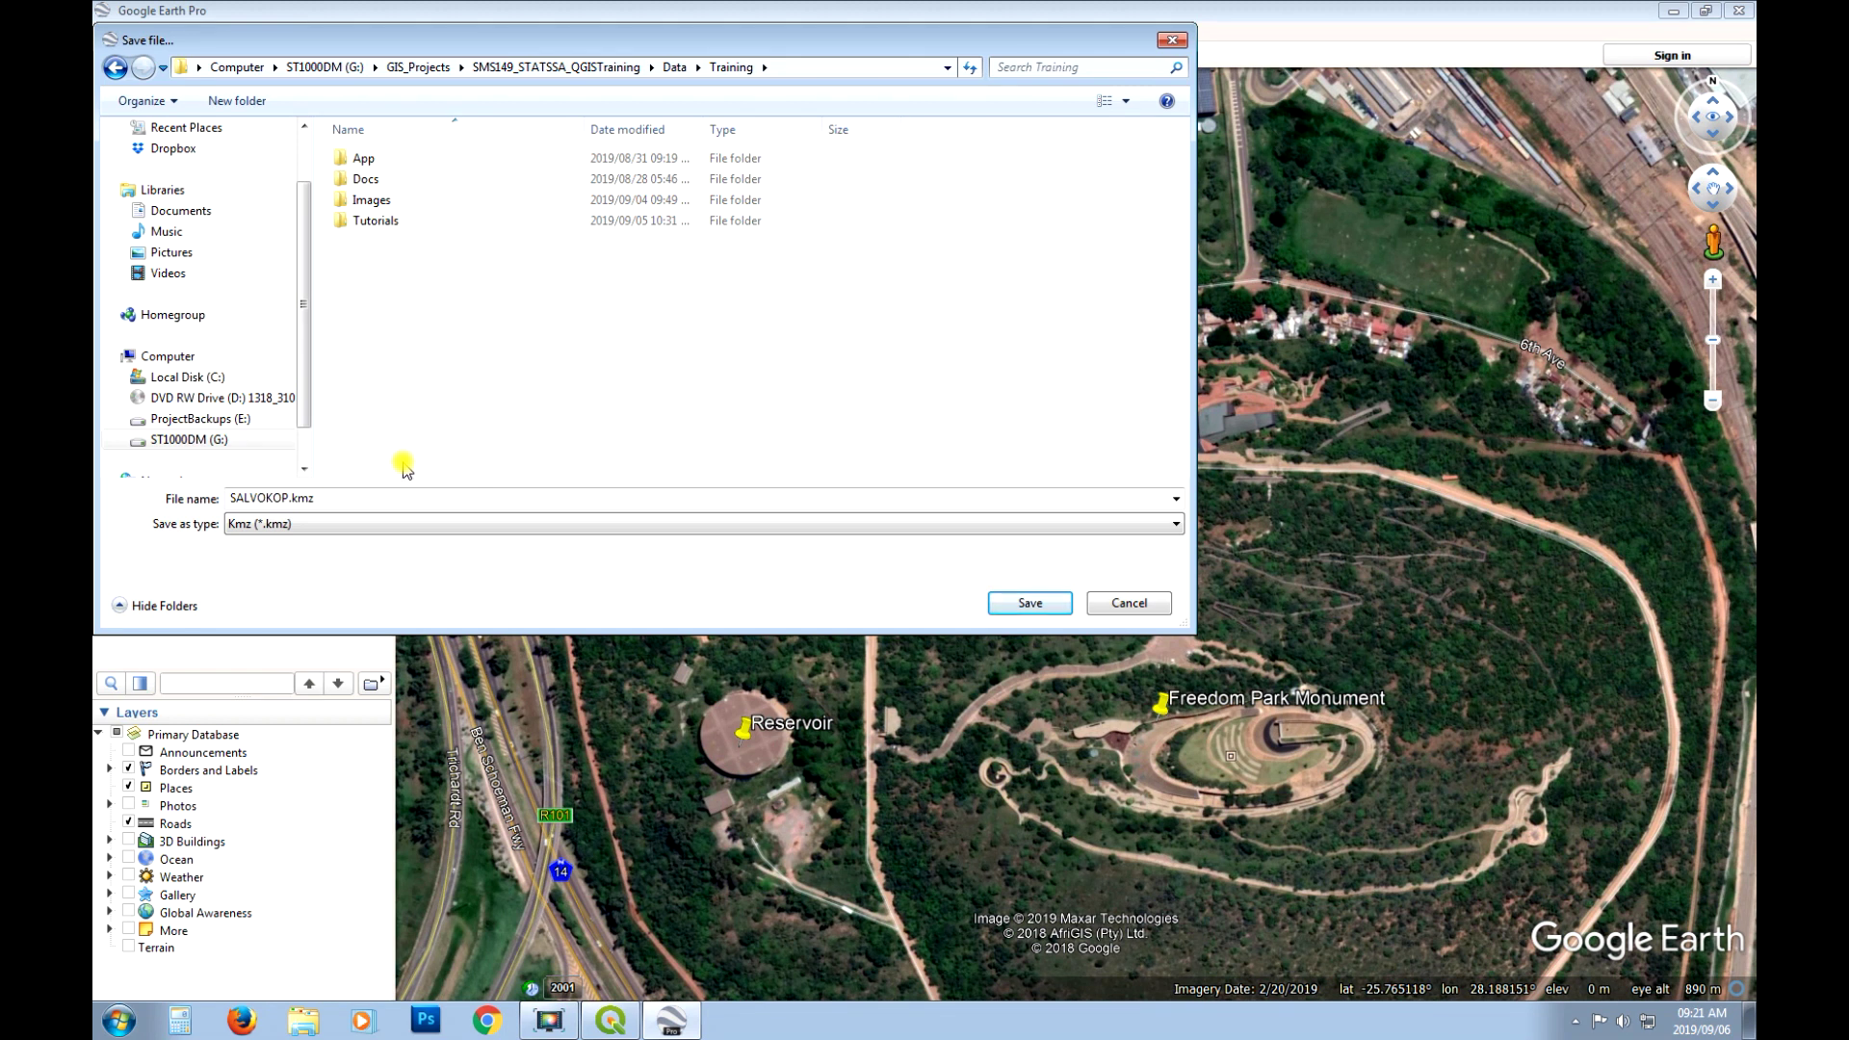
{"action": "left_click", "coordinate": [375, 524]}
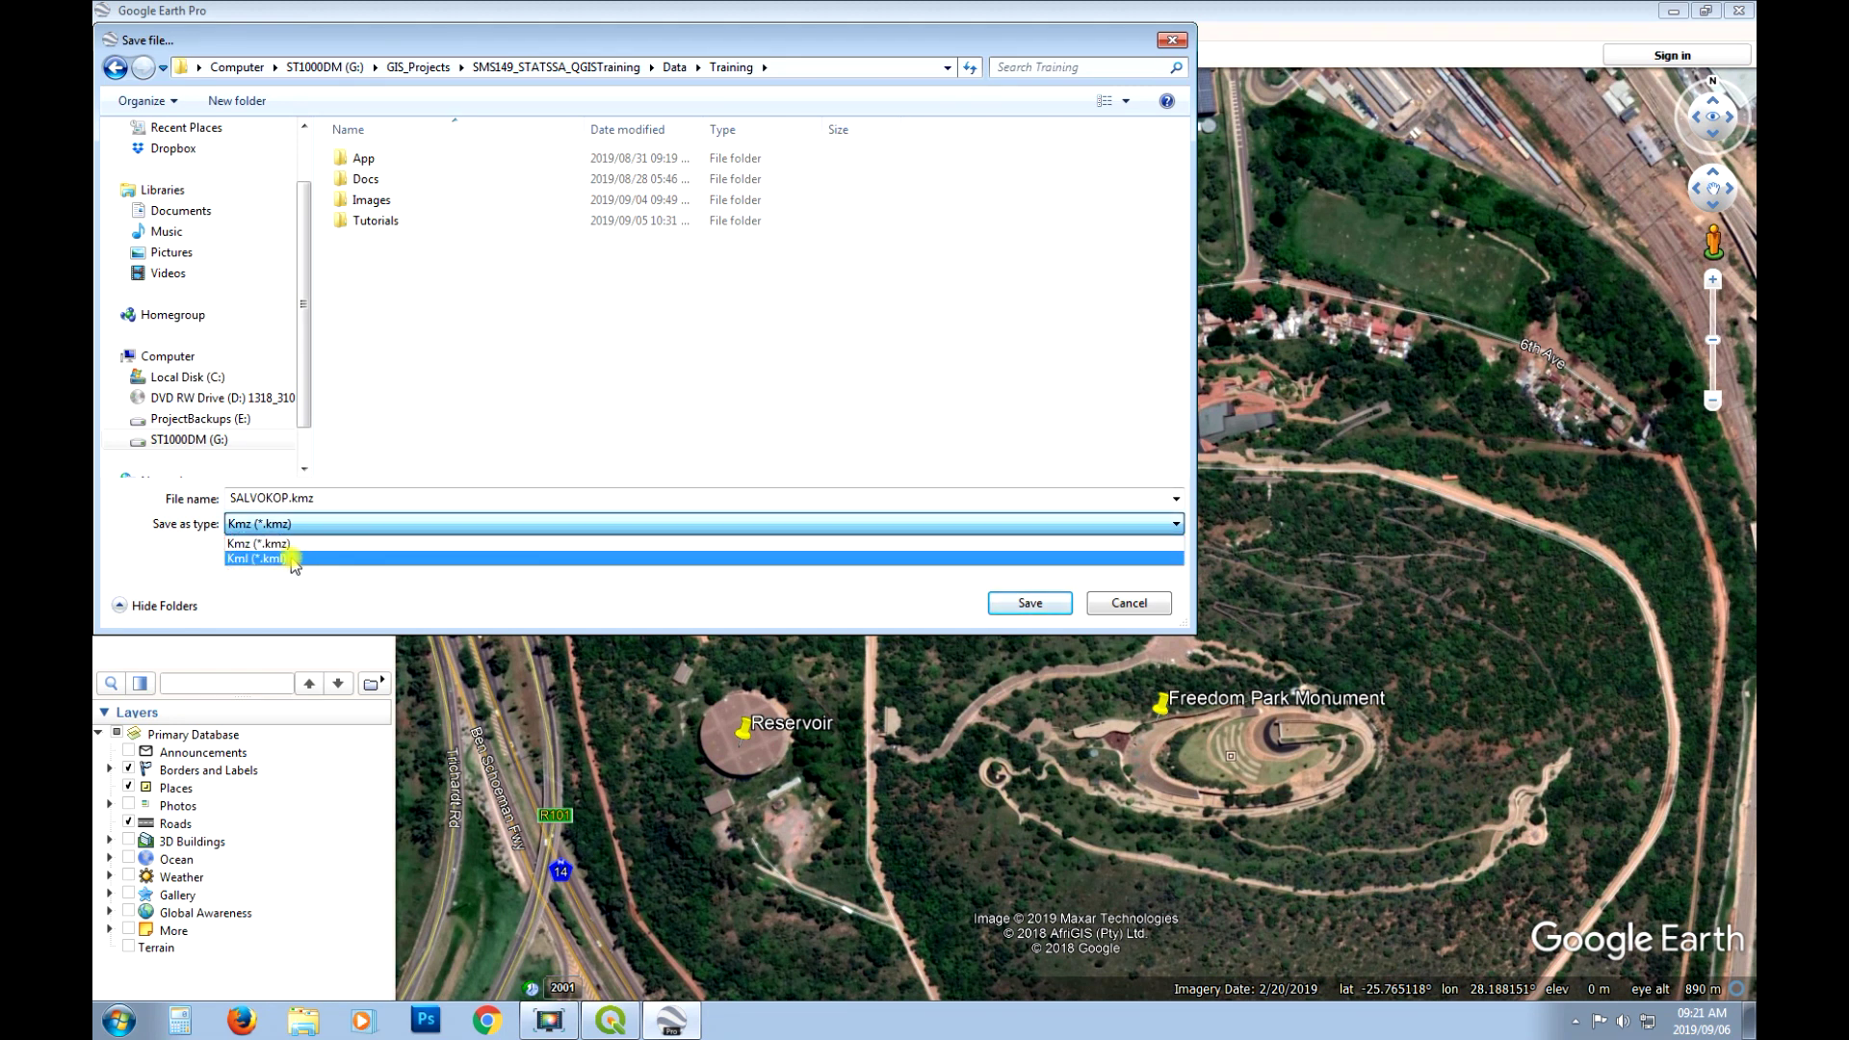
{"action": "left_click", "coordinate": [294, 560]}
{"action": "left_click", "coordinate": [1025, 603]}
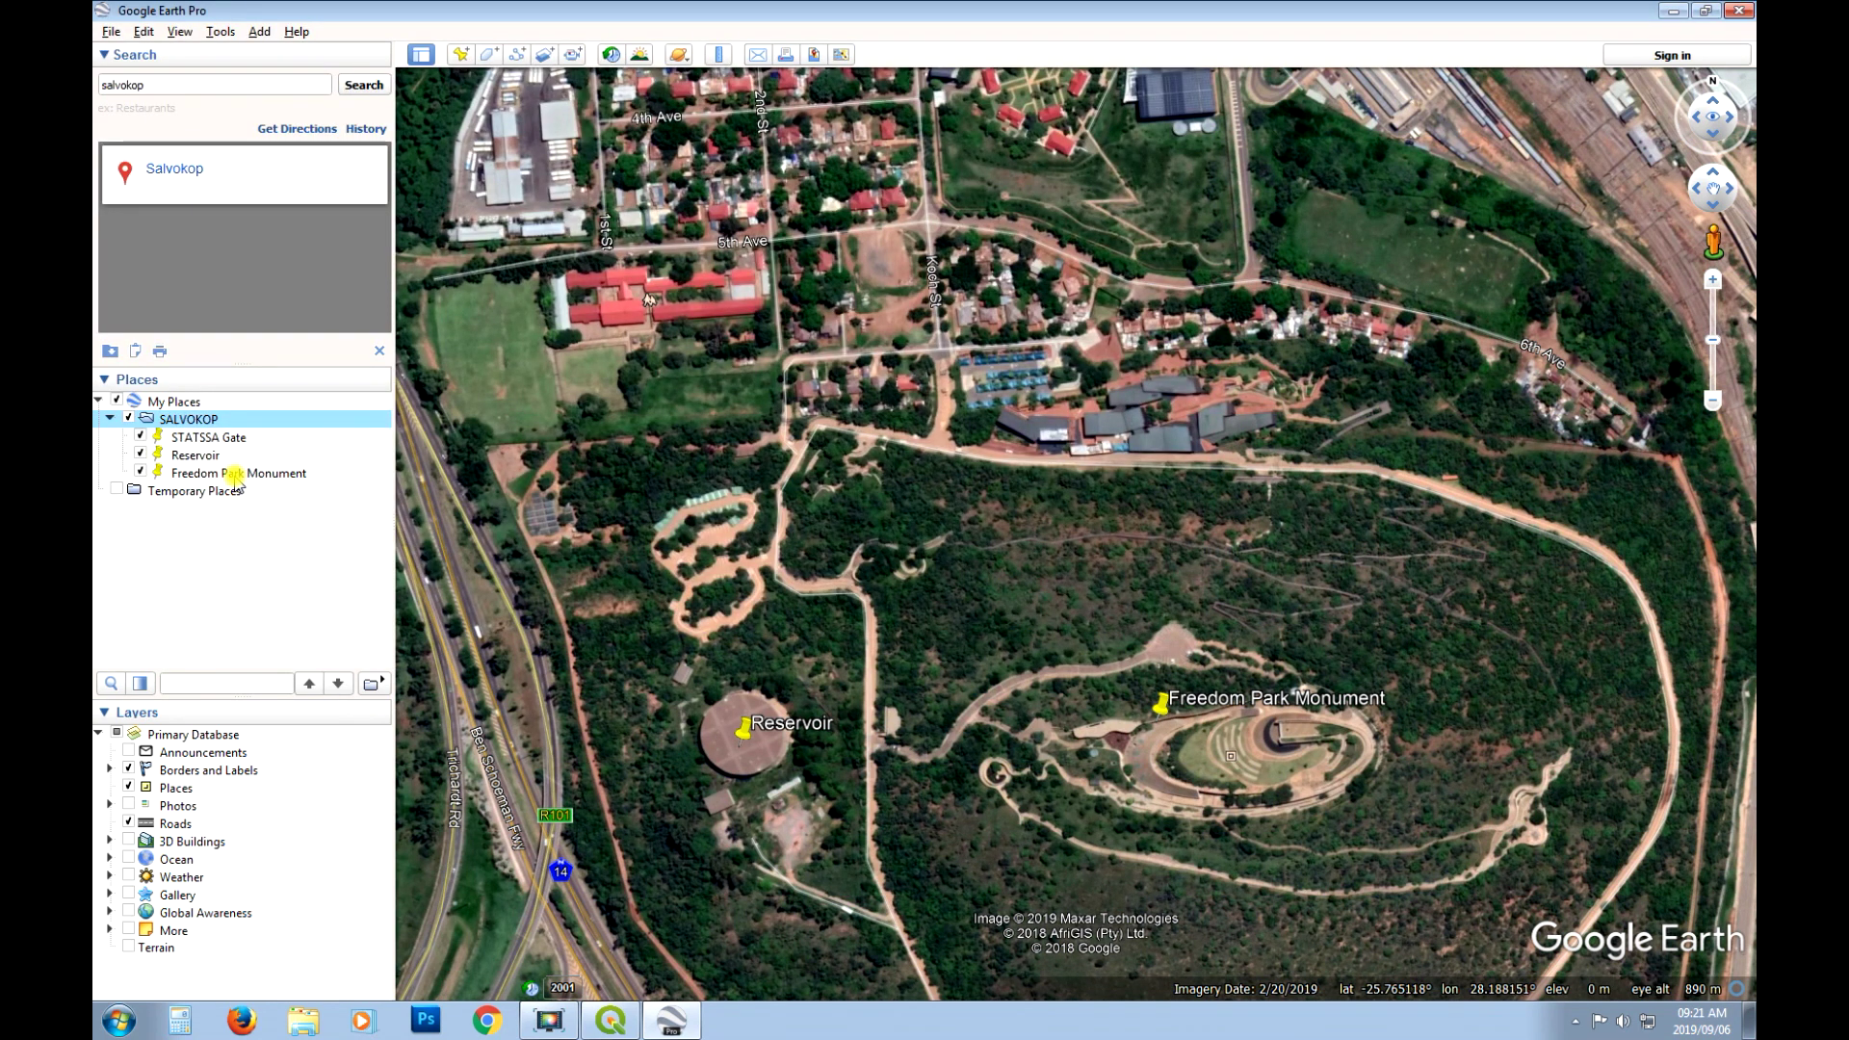
Close Google Earth Pro and add Data\Training\SALVOKOP.kml as a vector layer in QGIS.
{"action": "left_click", "coordinate": [1737, 13]}
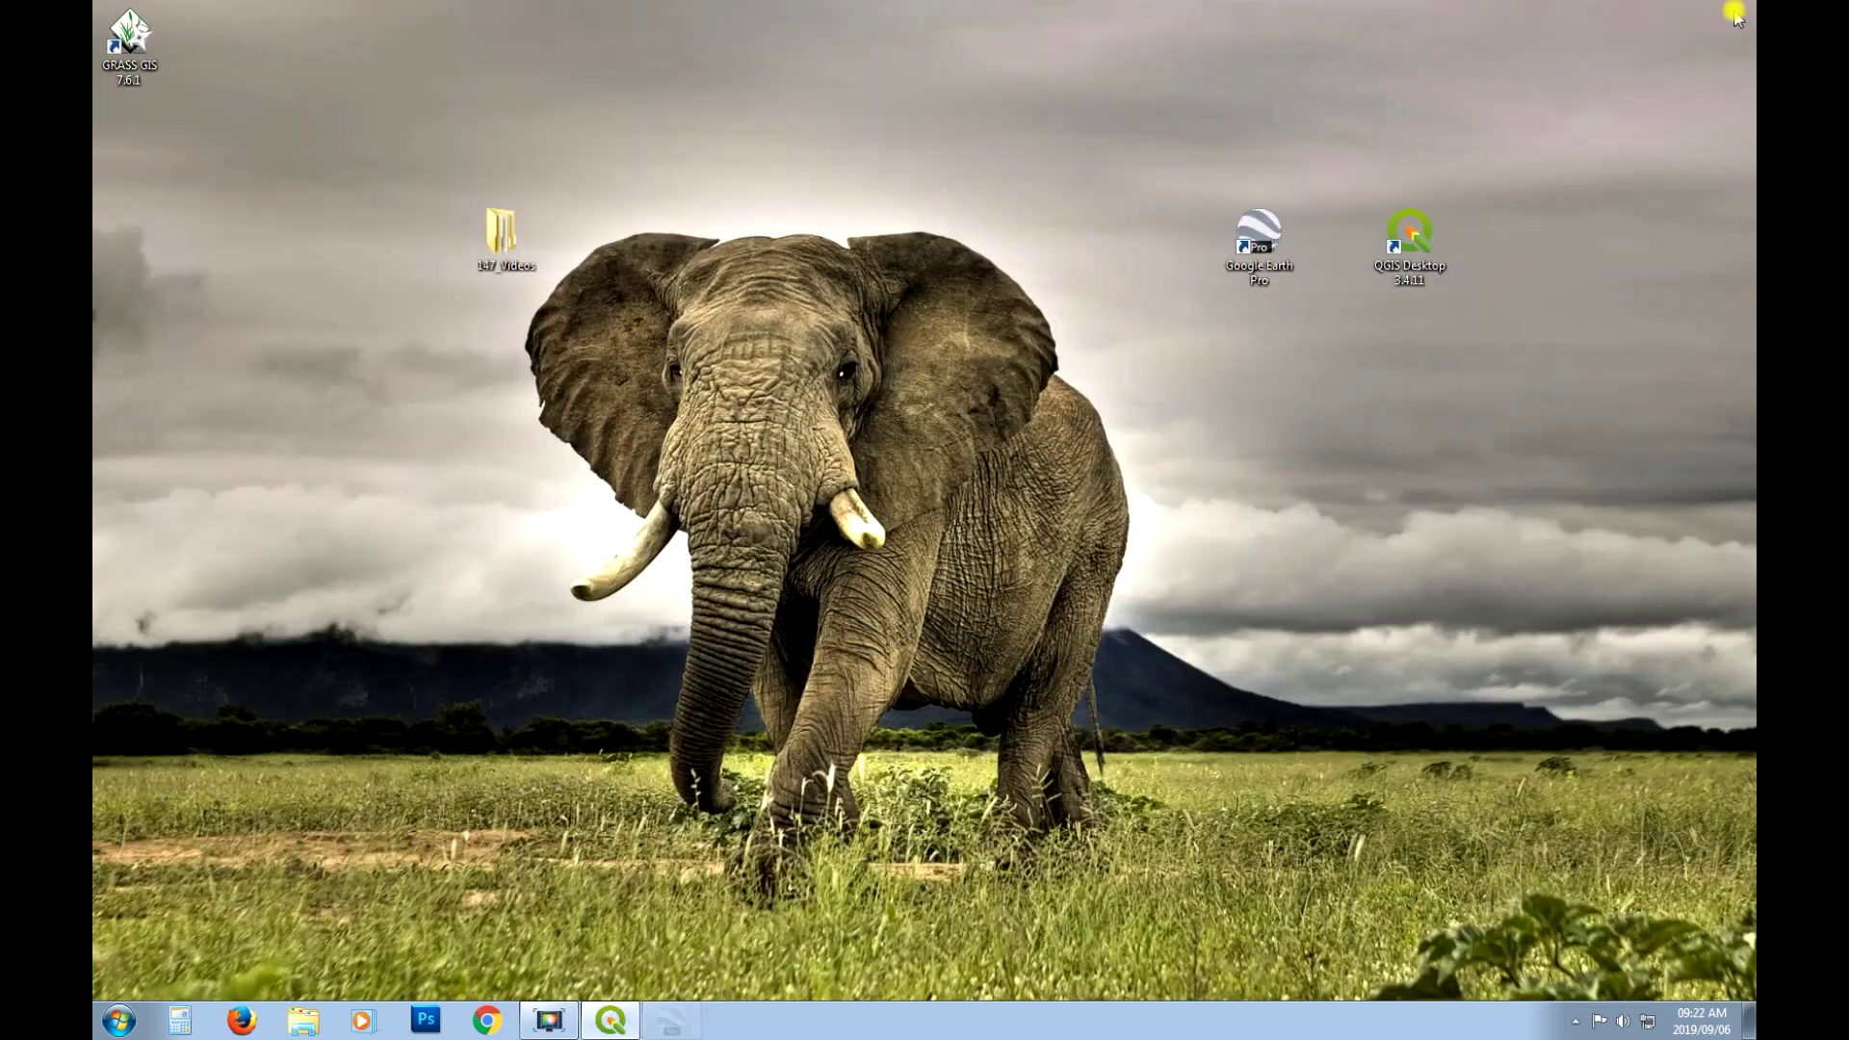
{"action": "left_click", "coordinate": [608, 1023]}
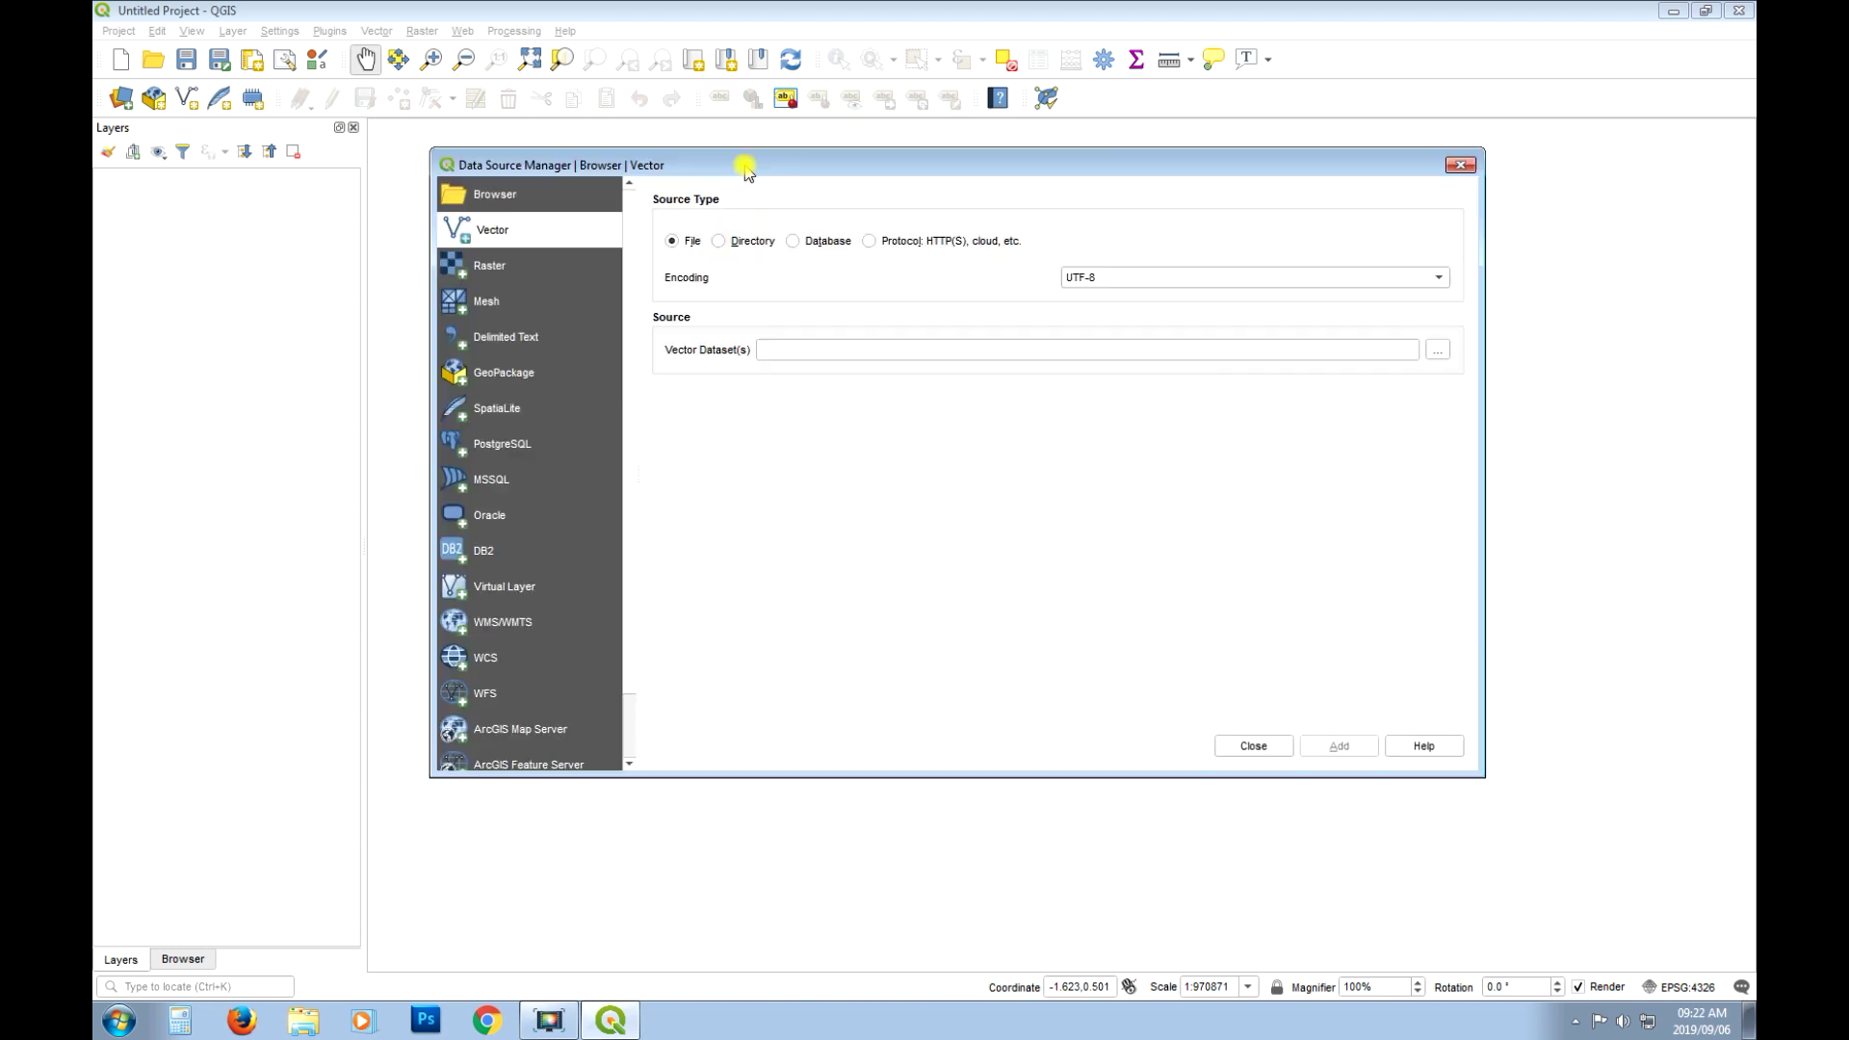
{"action": "left_click", "coordinate": [1323, 370]}
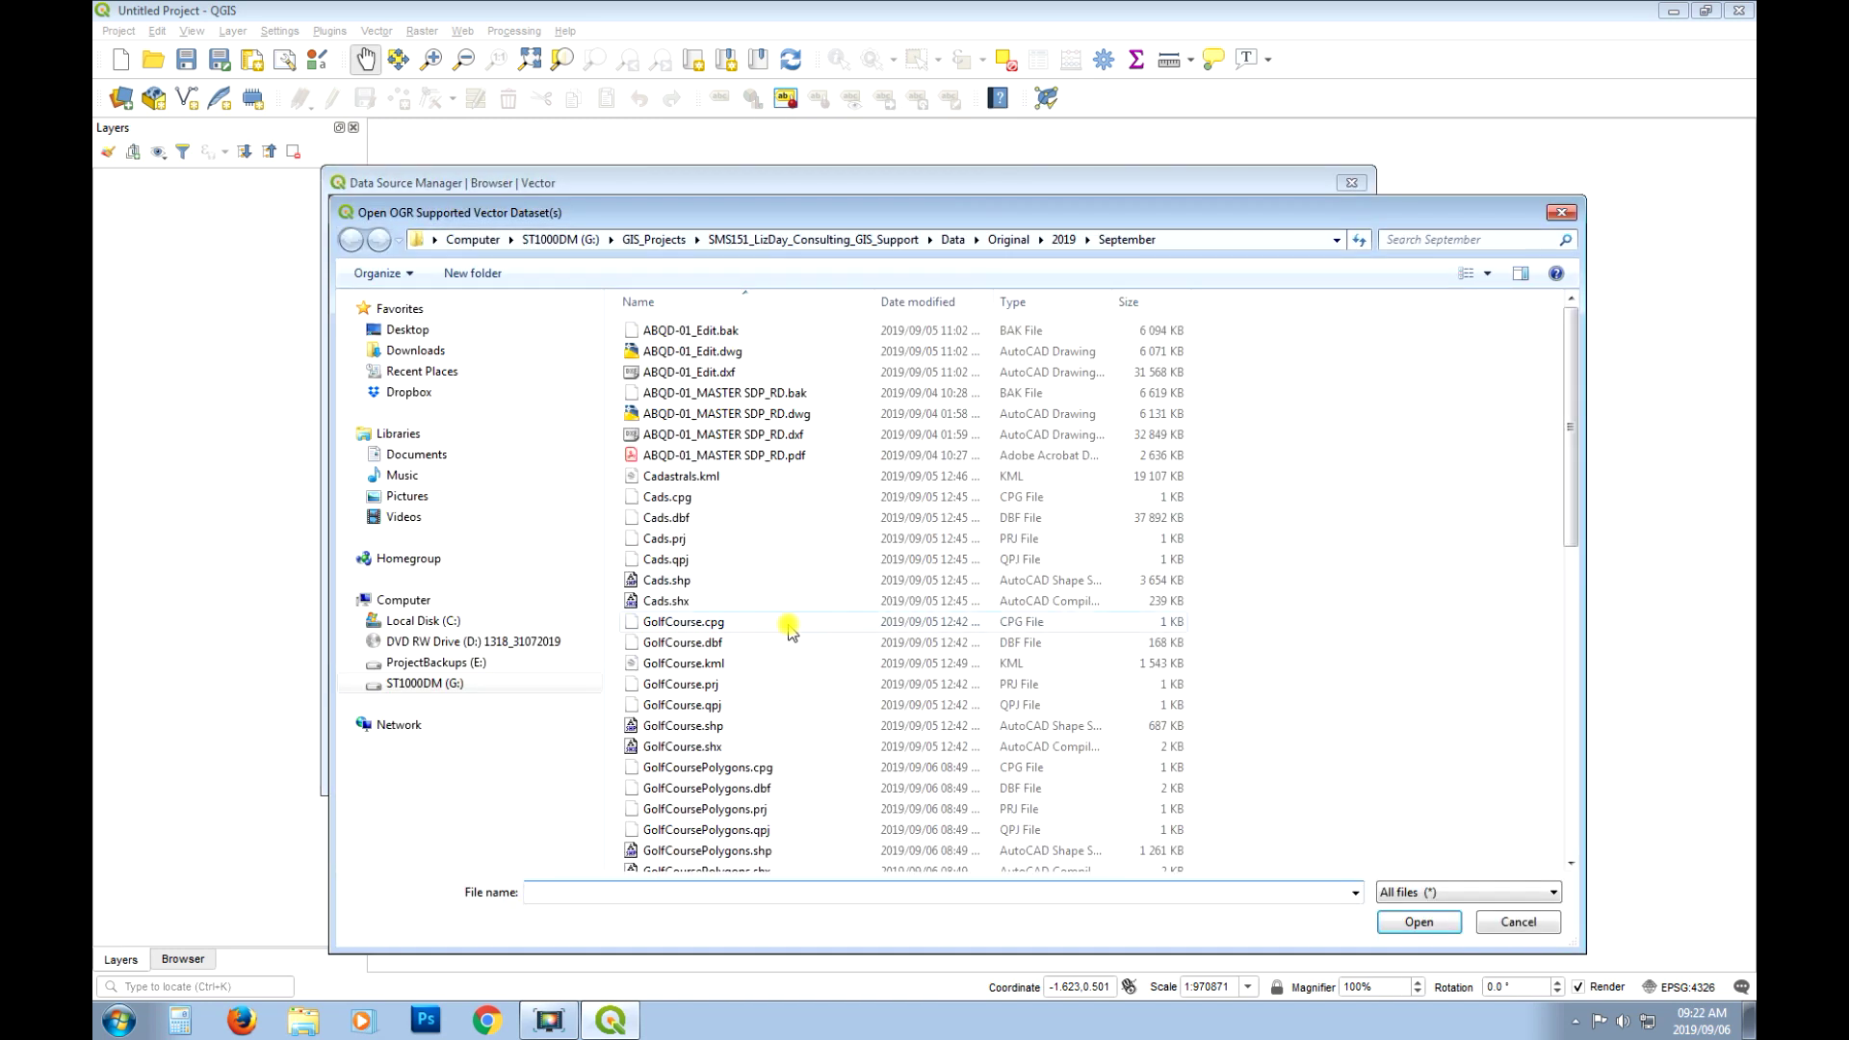
{"action": "left_click", "coordinate": [470, 683]}
{"action": "double_click", "coordinate": [693, 477]}
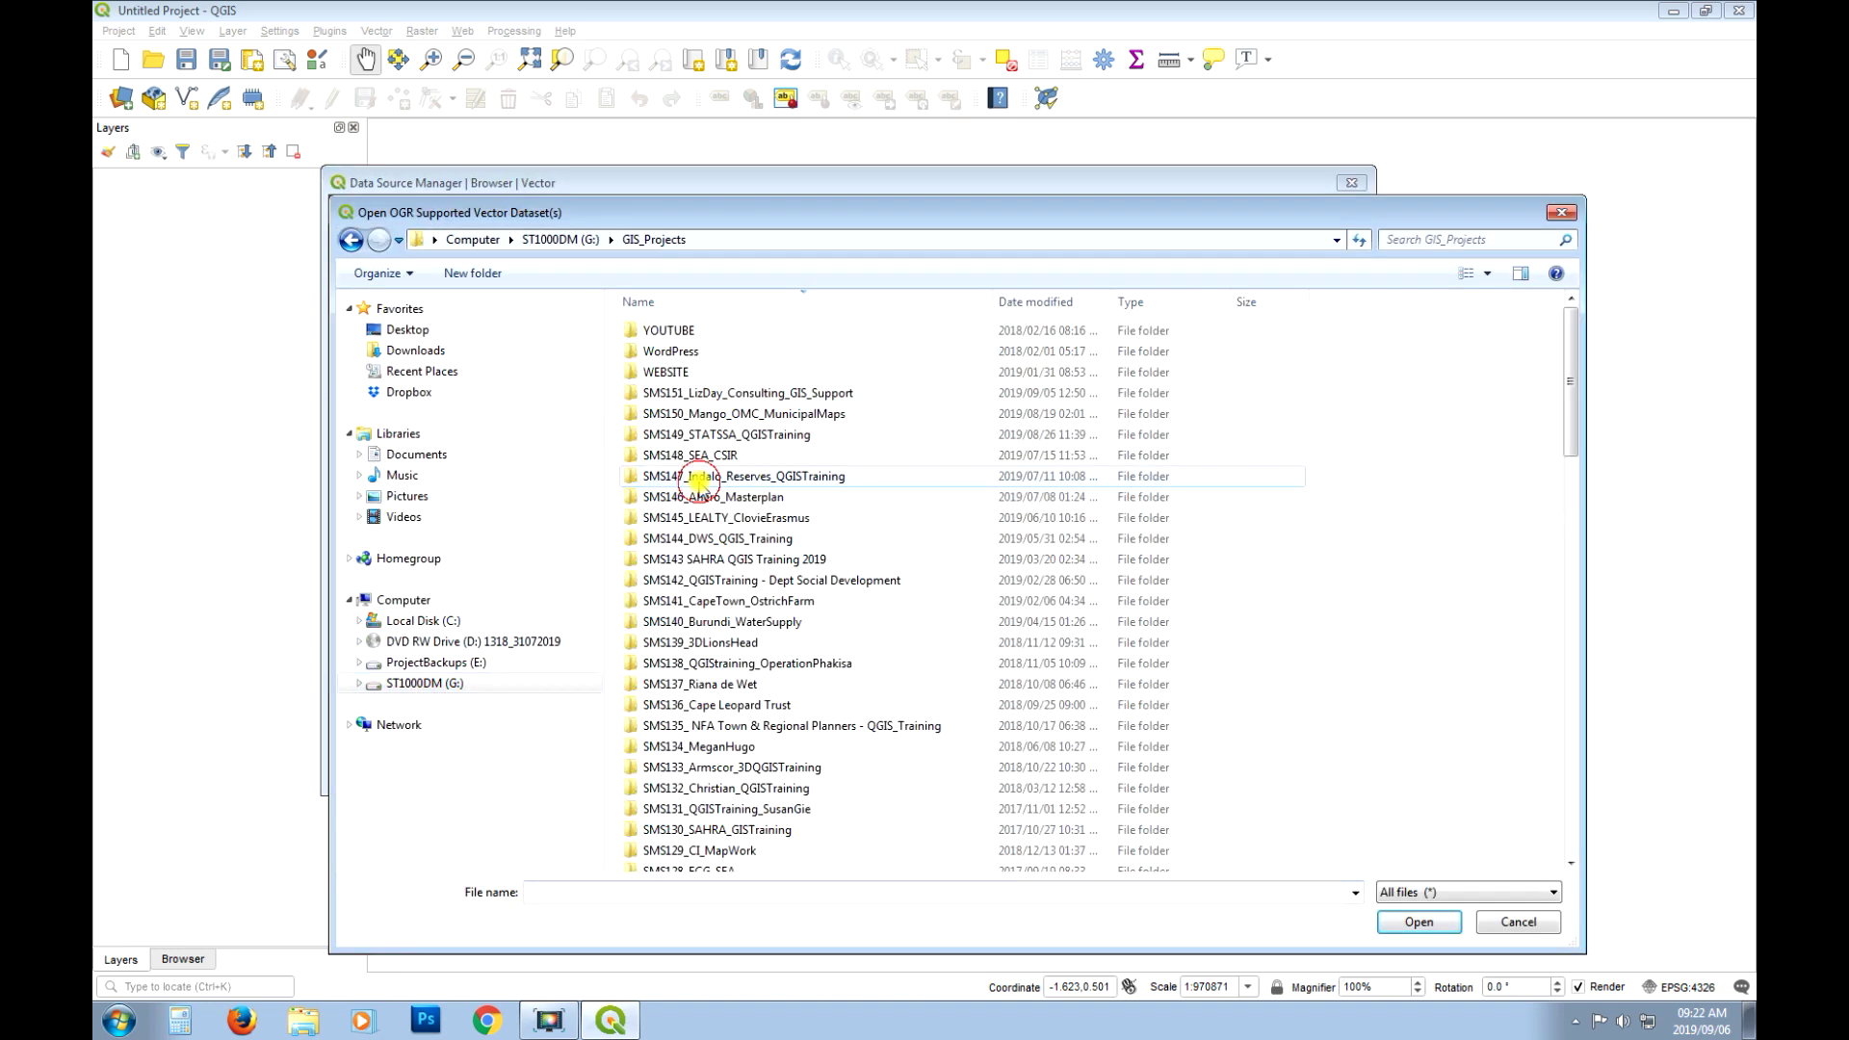
{"action": "double_click", "coordinate": [749, 435]}
{"action": "double_click", "coordinate": [658, 330]}
{"action": "double_click", "coordinate": [662, 372]}
{"action": "left_click", "coordinate": [686, 414]}
{"action": "left_click", "coordinate": [1418, 921]}
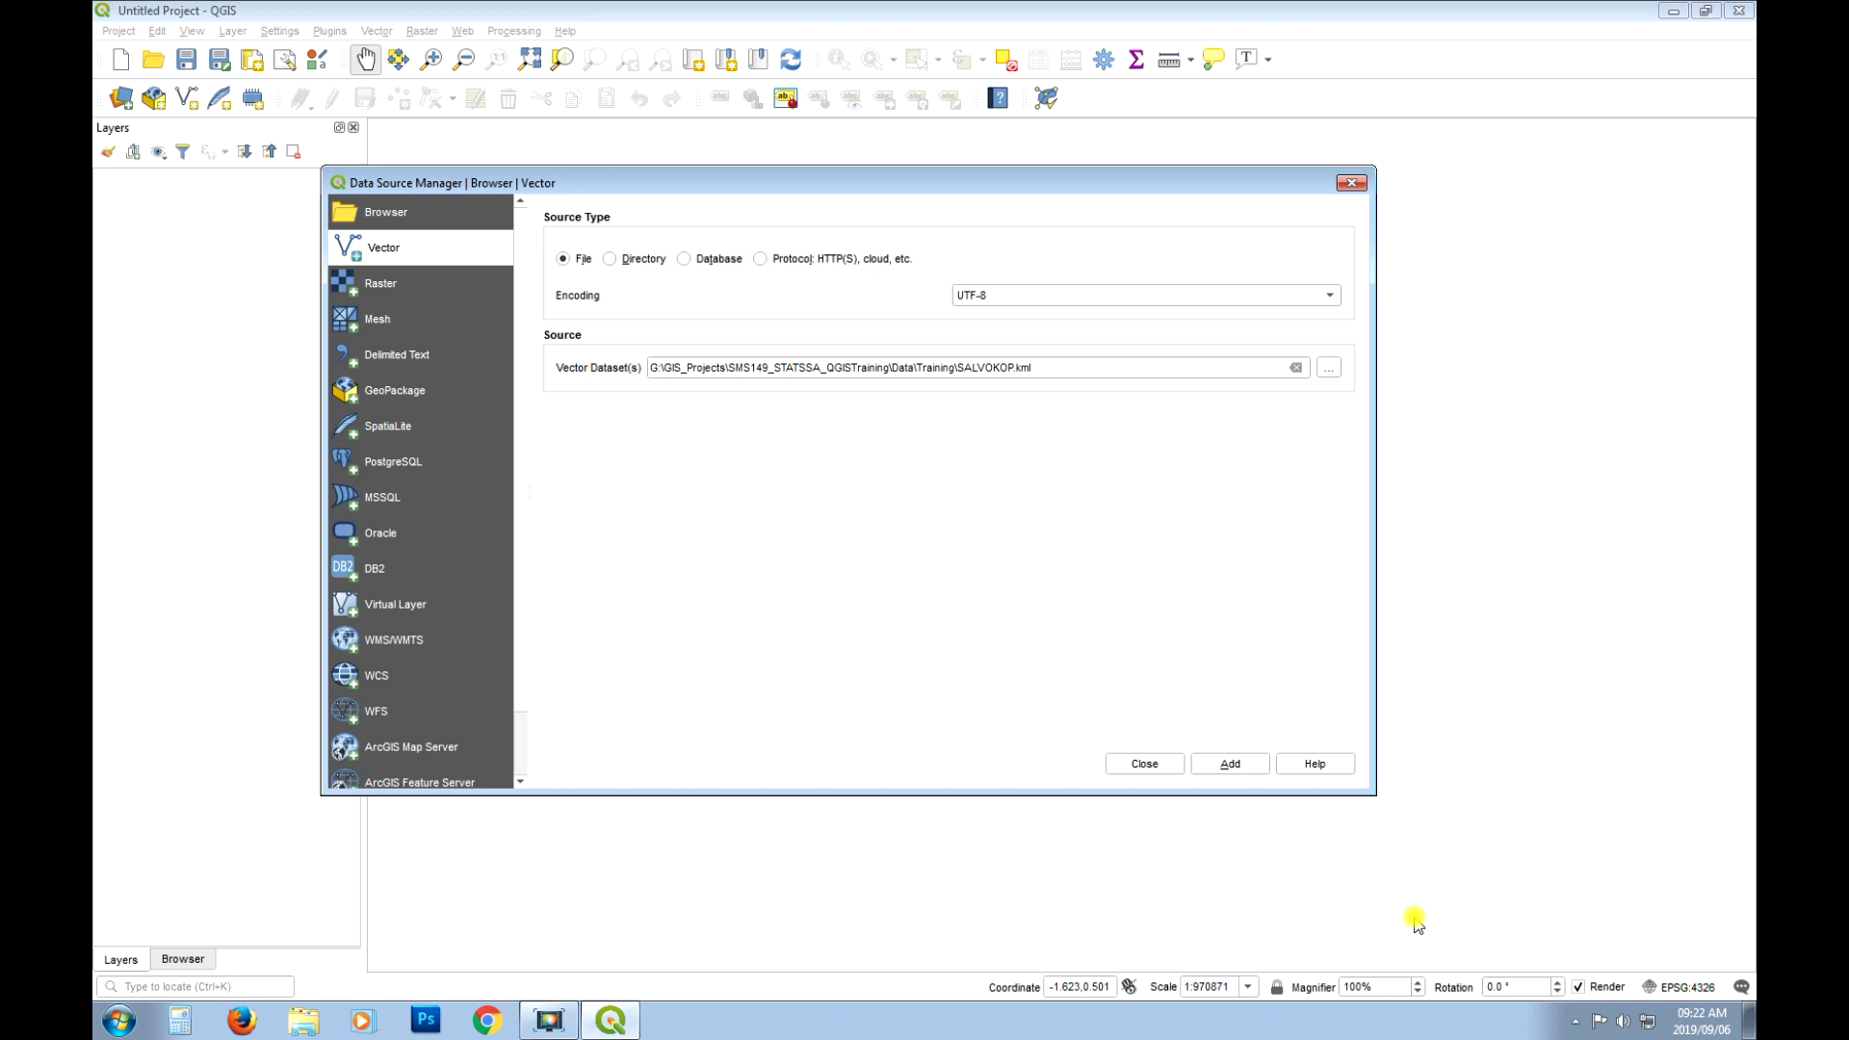
{"action": "left_click", "coordinate": [1232, 764]}
Start a Save Features As export of the SALVOKOP layer, targeting the project's Data\Training folder.
{"action": "left_click", "coordinate": [1148, 764]}
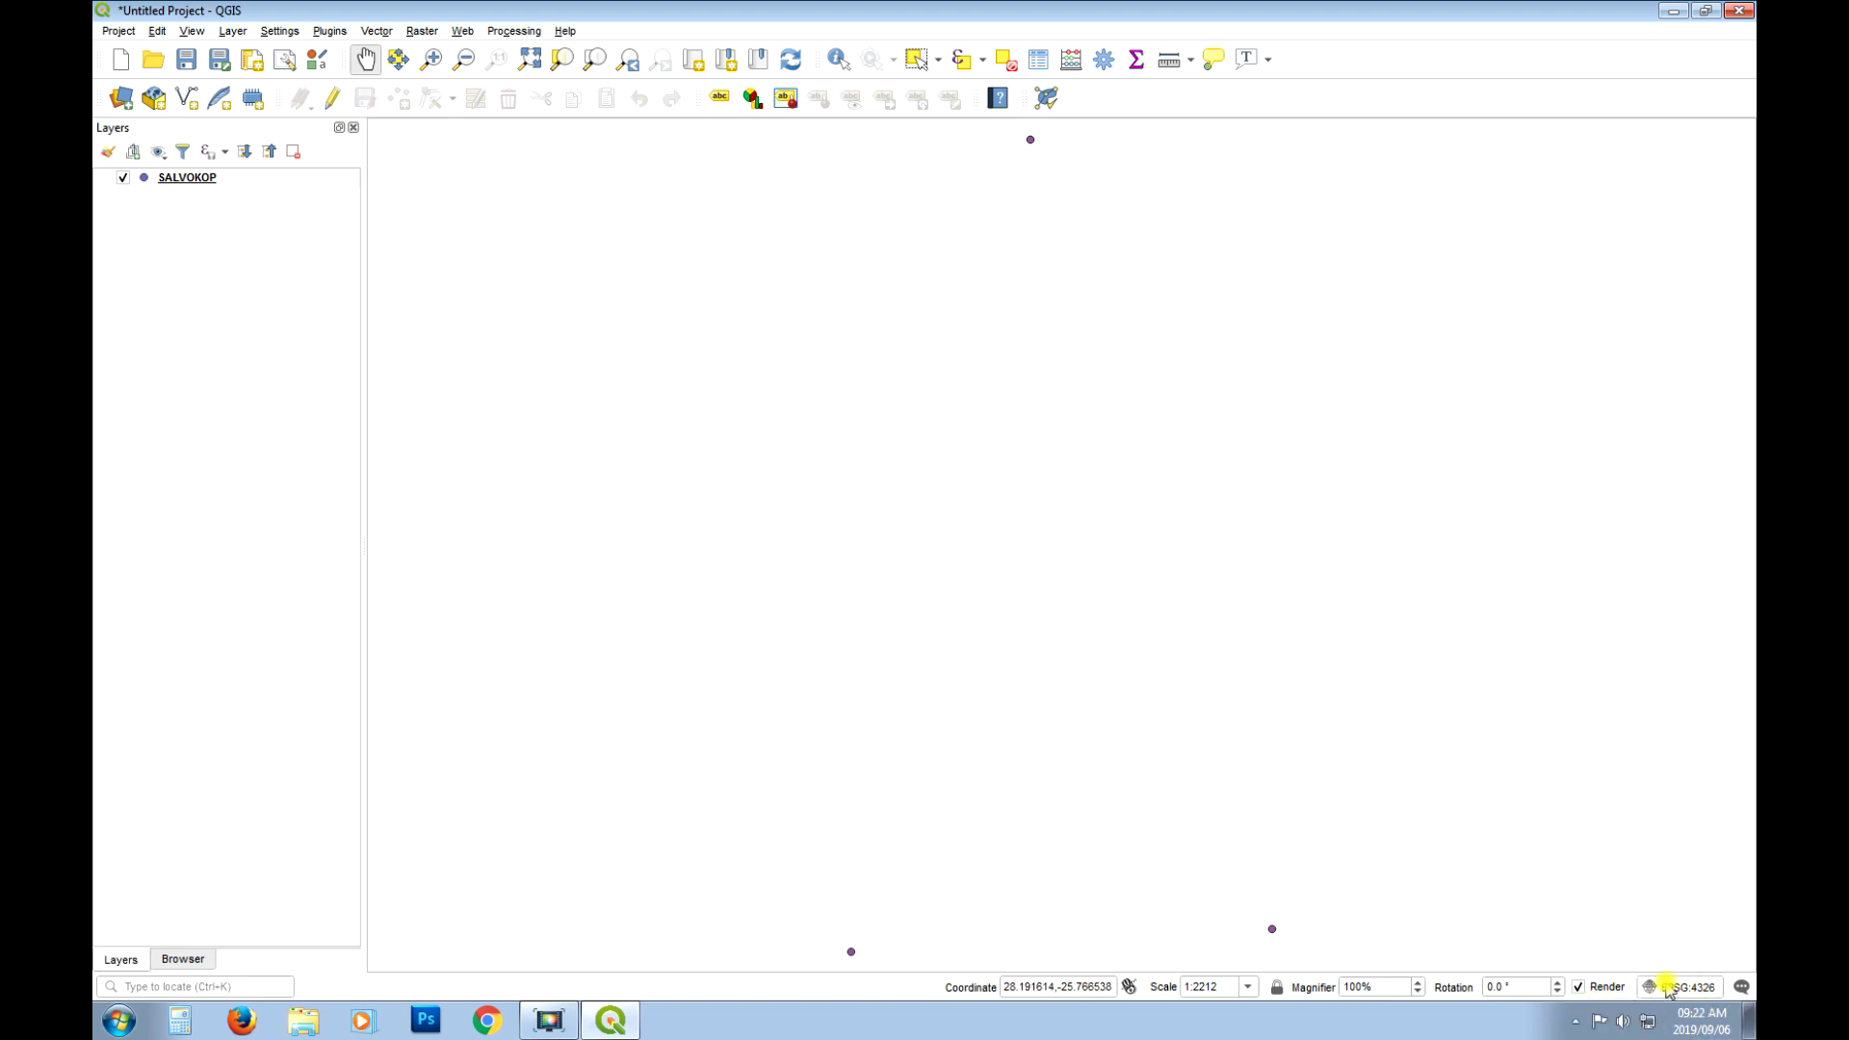
{"action": "right_click", "coordinate": [174, 177]}
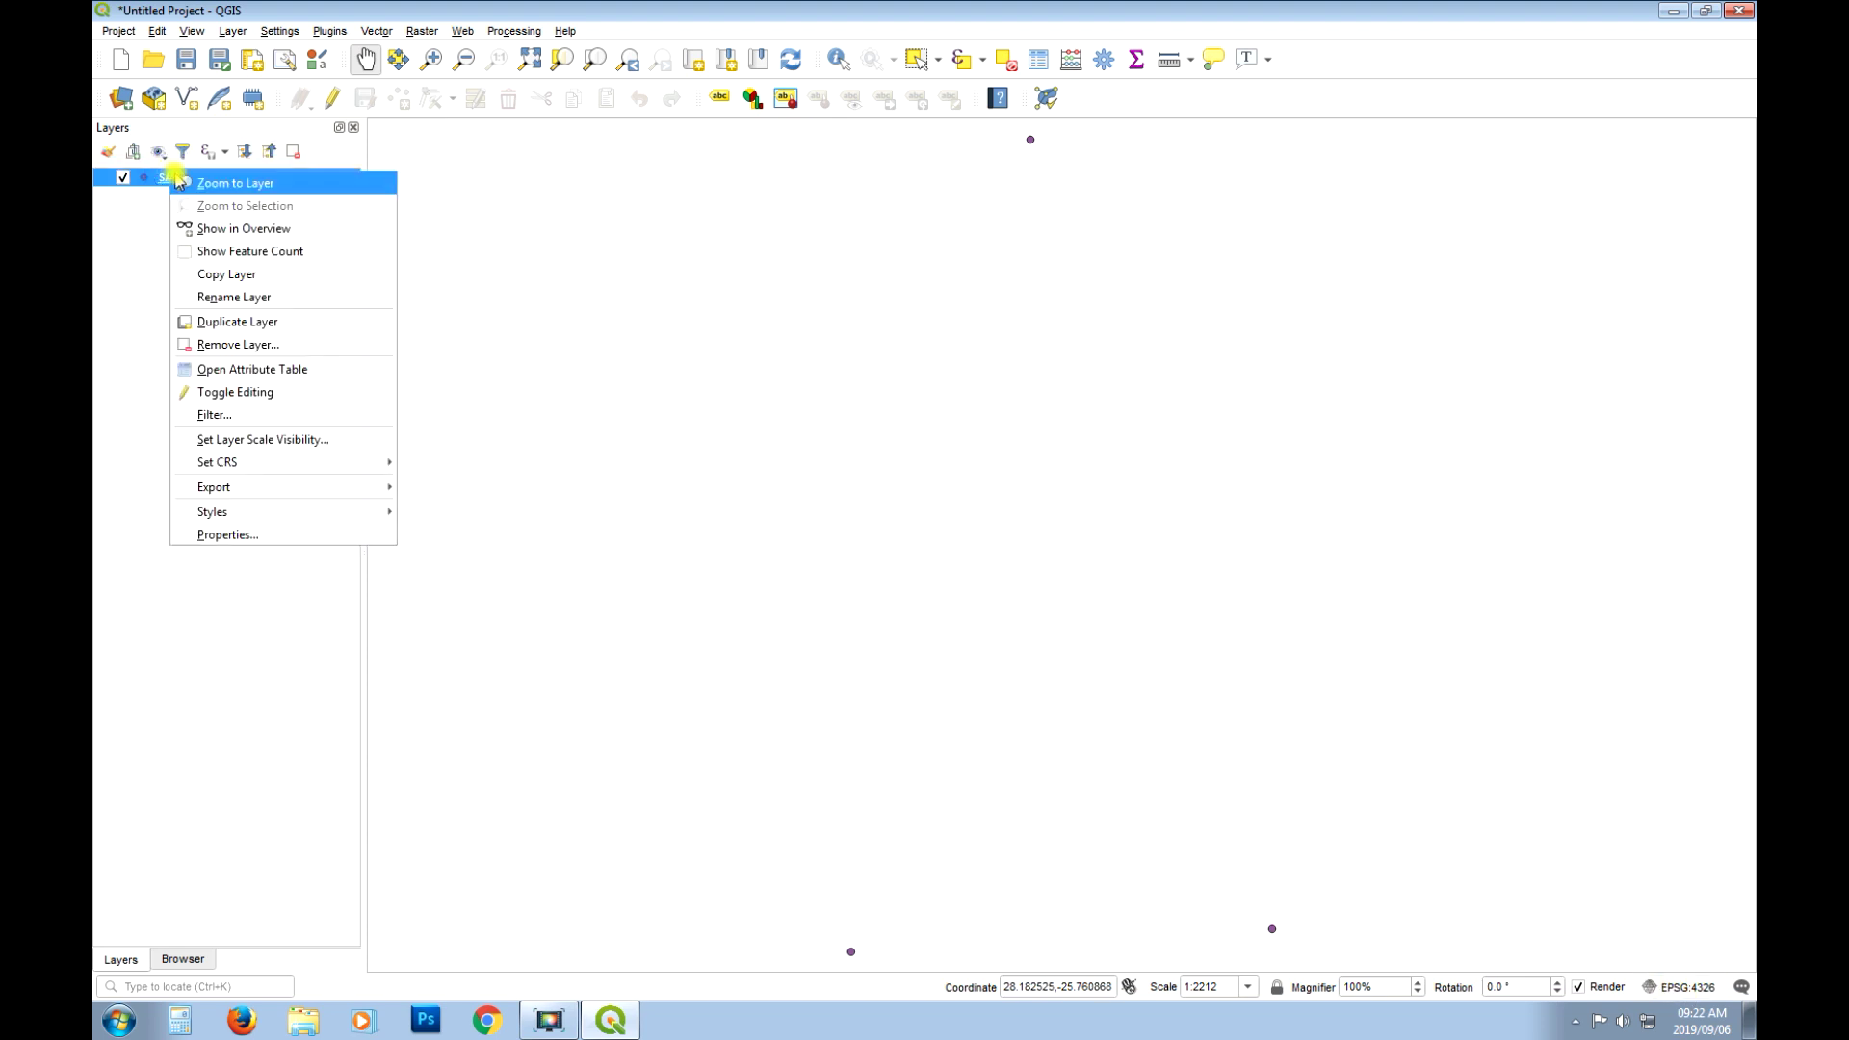
{"action": "mouse_move", "coordinate": [291, 493]}
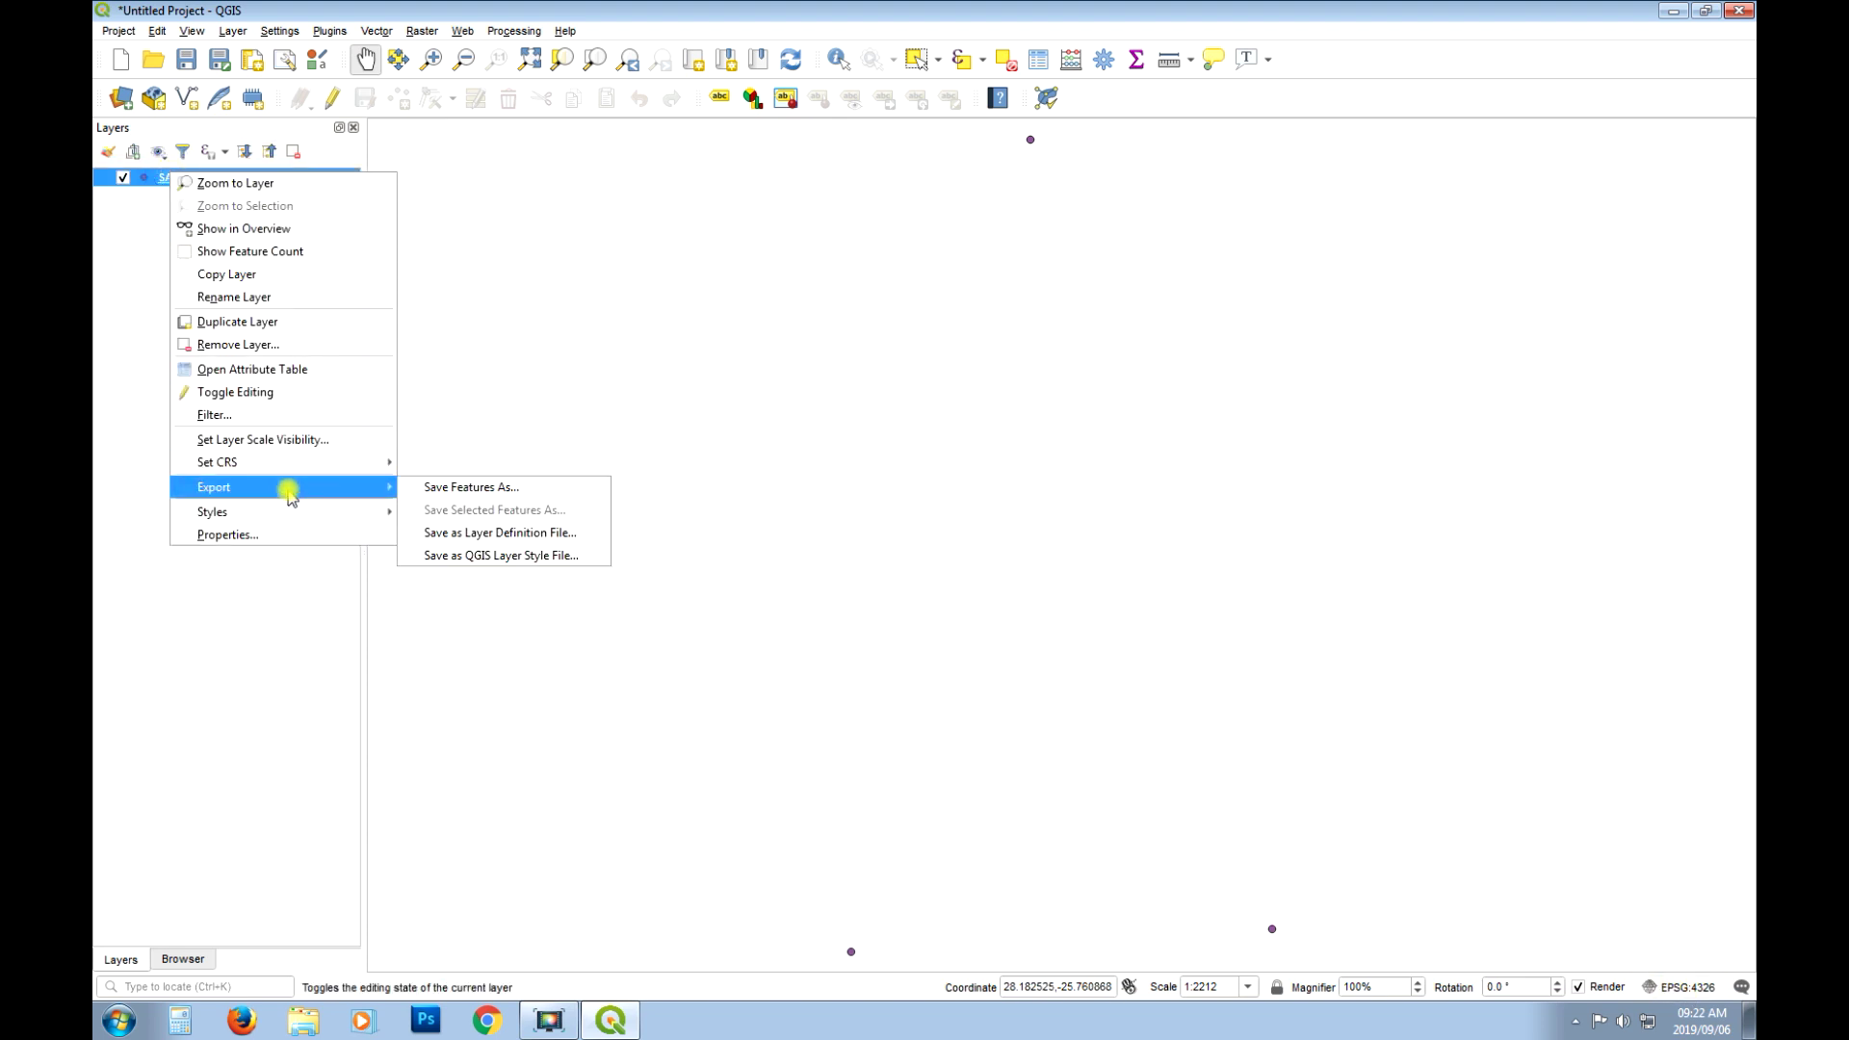
{"action": "left_click", "coordinate": [510, 489]}
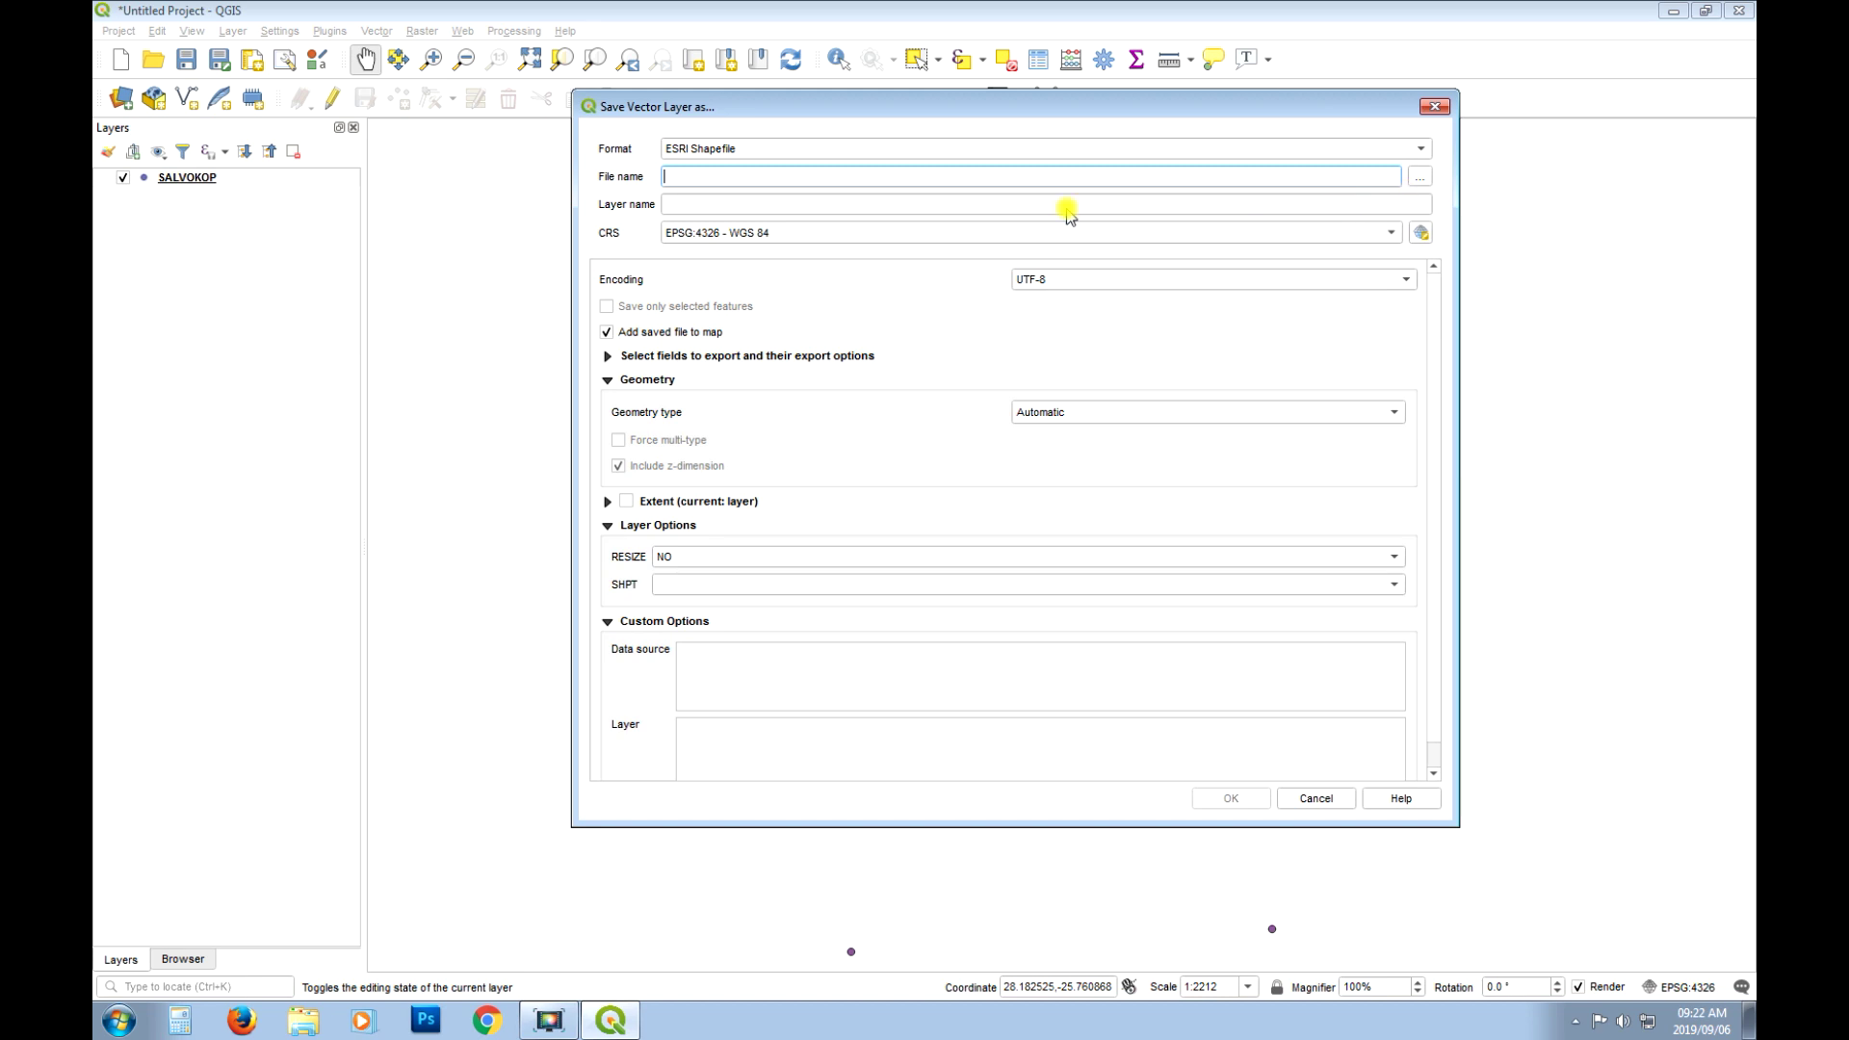
{"action": "left_click", "coordinate": [1425, 177]}
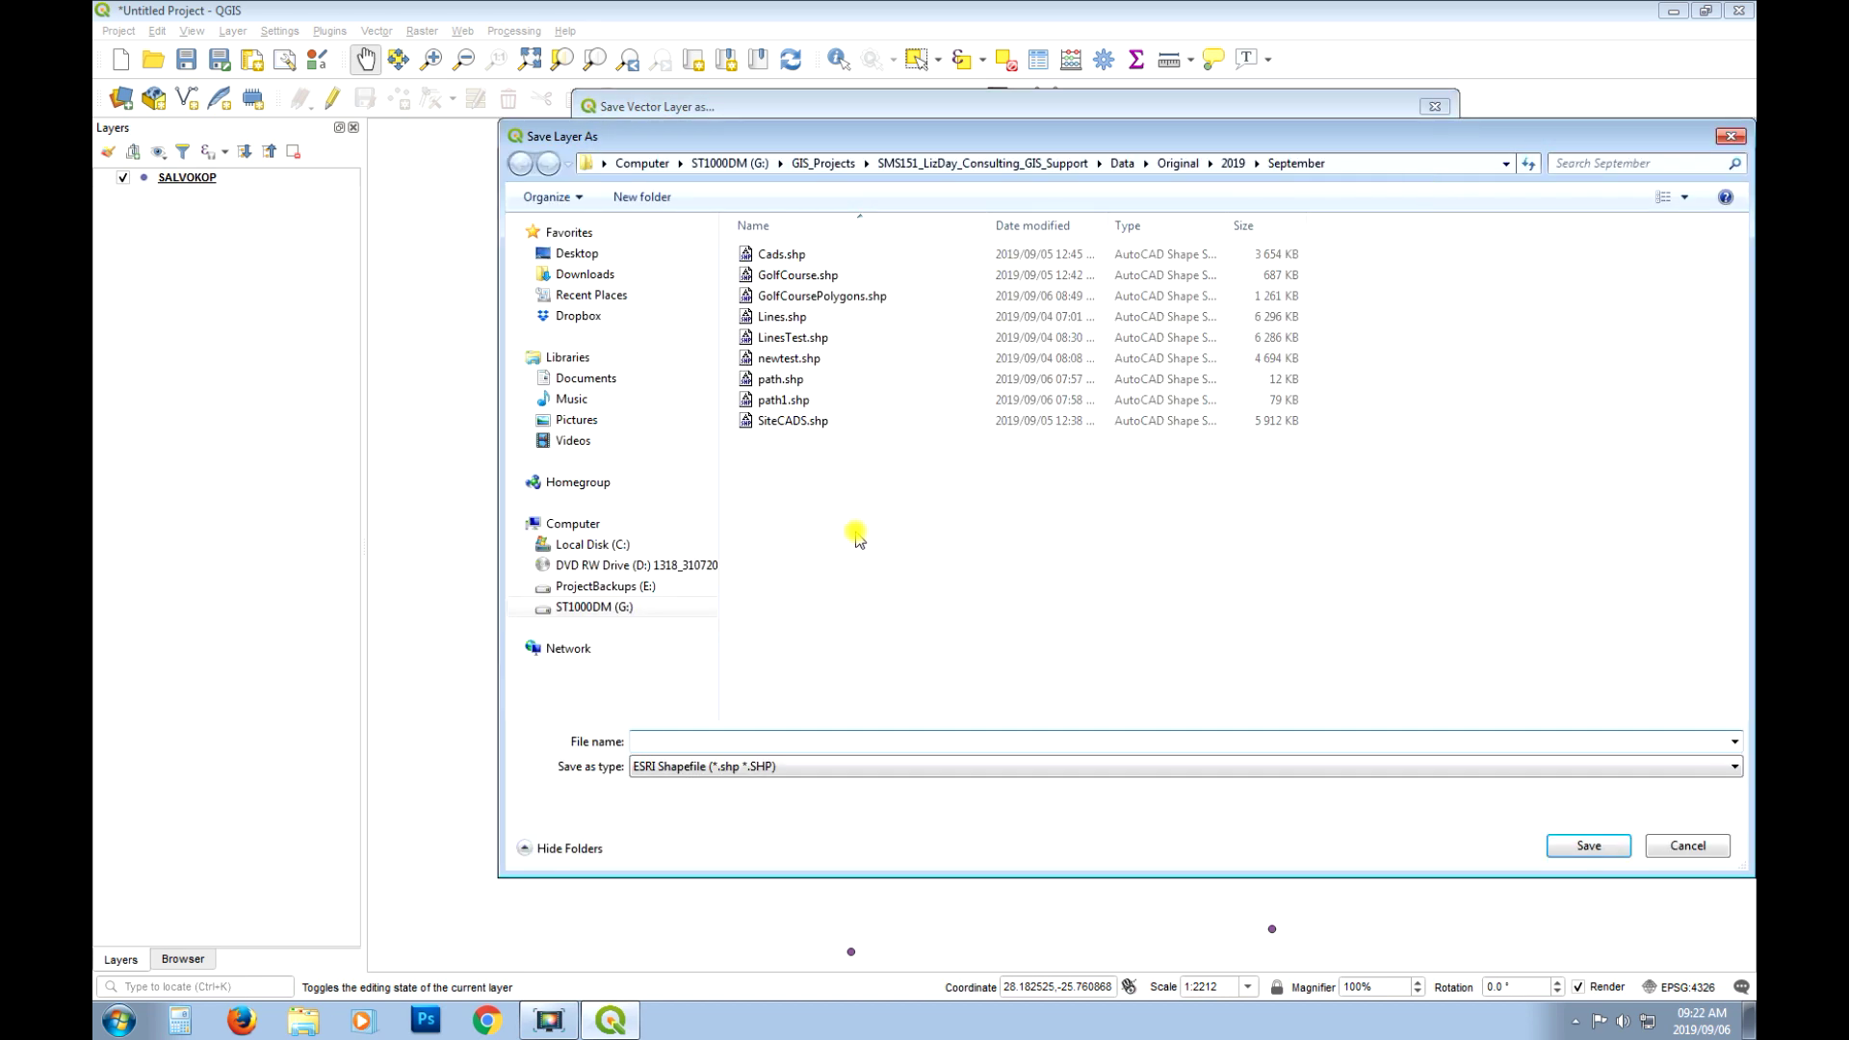
{"action": "left_click", "coordinate": [822, 162]}
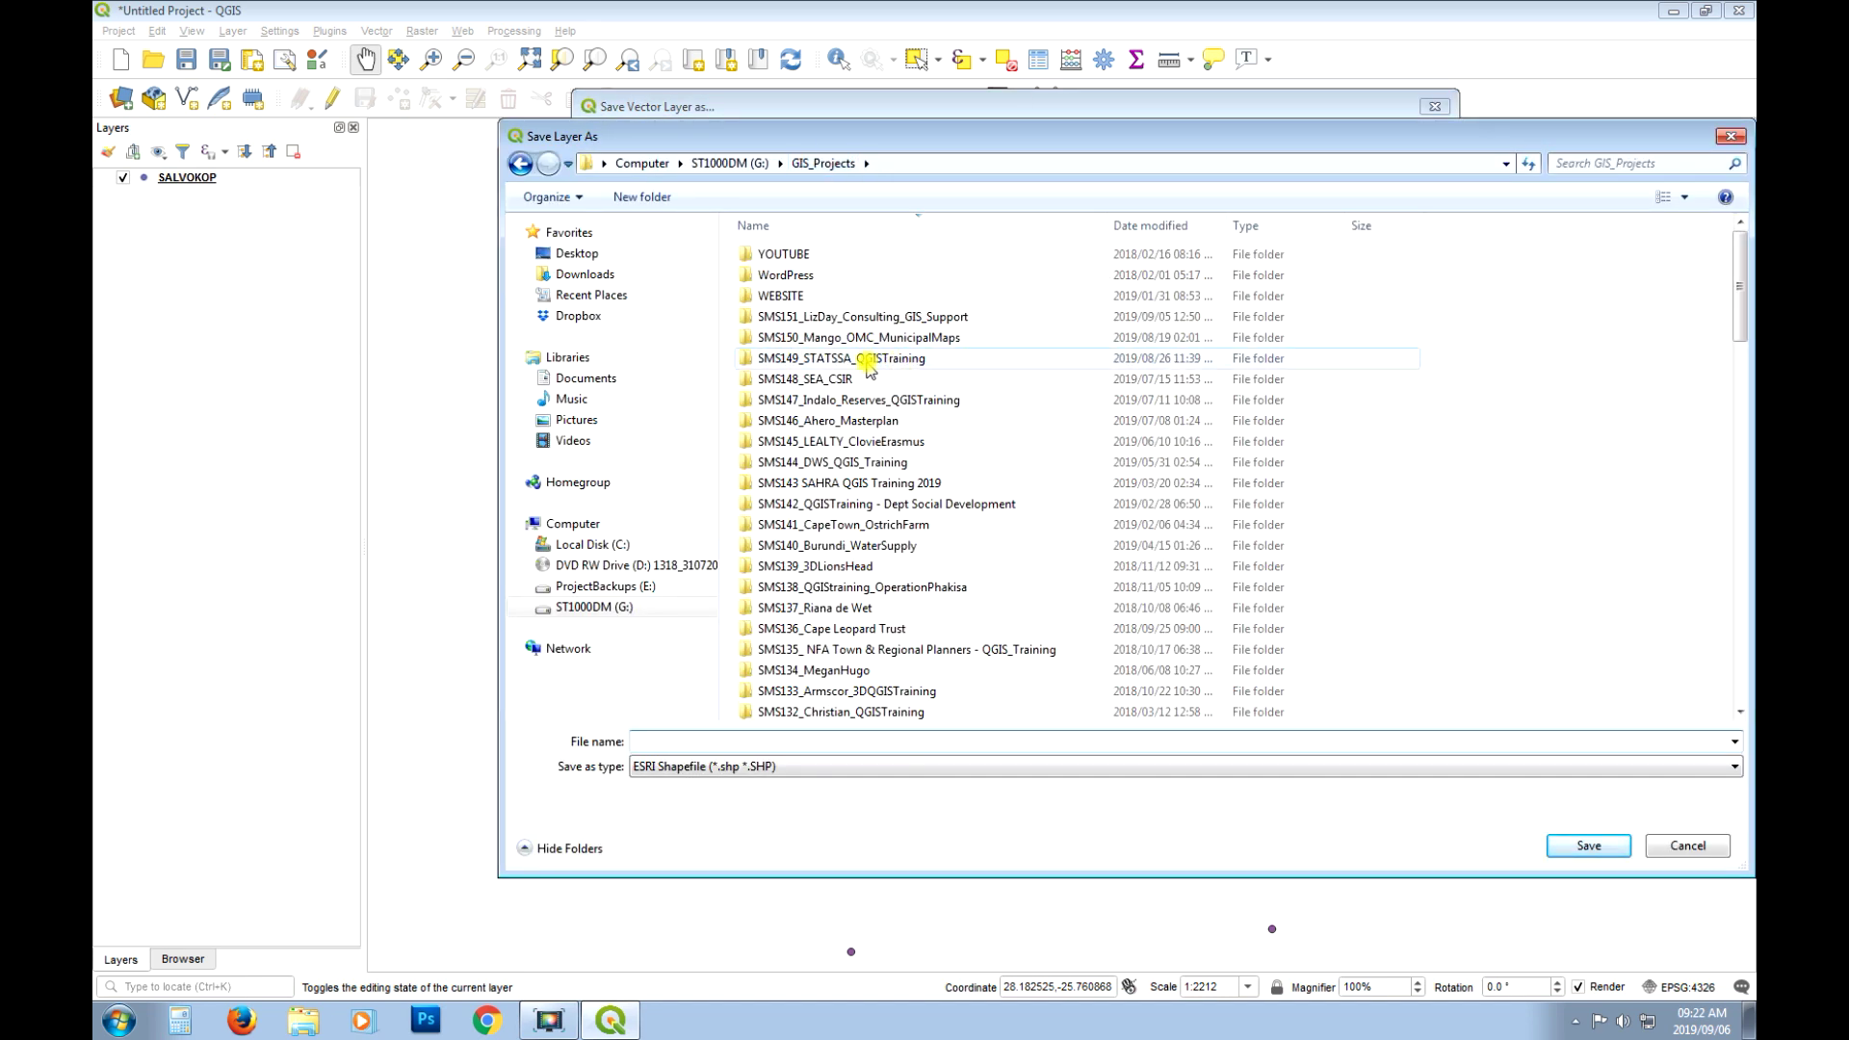
{"action": "double_click", "coordinate": [866, 361]}
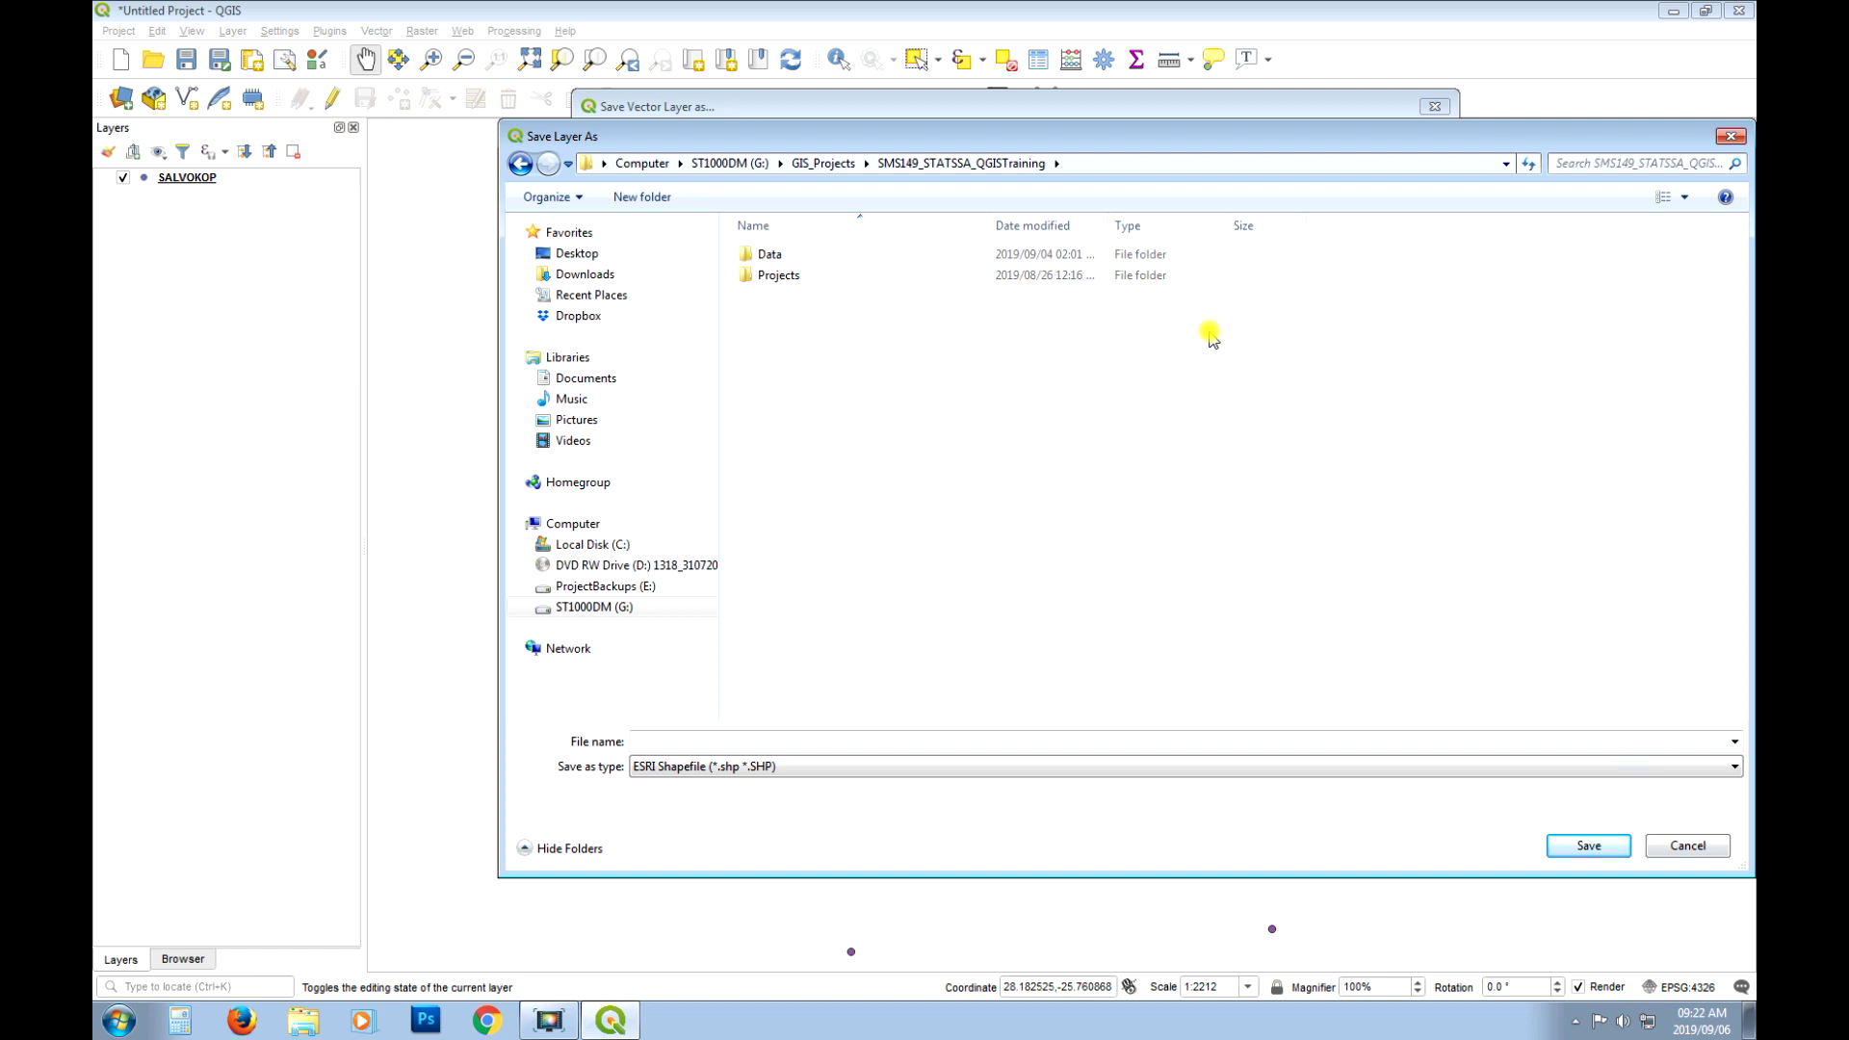
{"action": "double_click", "coordinate": [792, 254]}
{"action": "double_click", "coordinate": [811, 296]}
{"action": "double_click", "coordinate": [782, 317]}
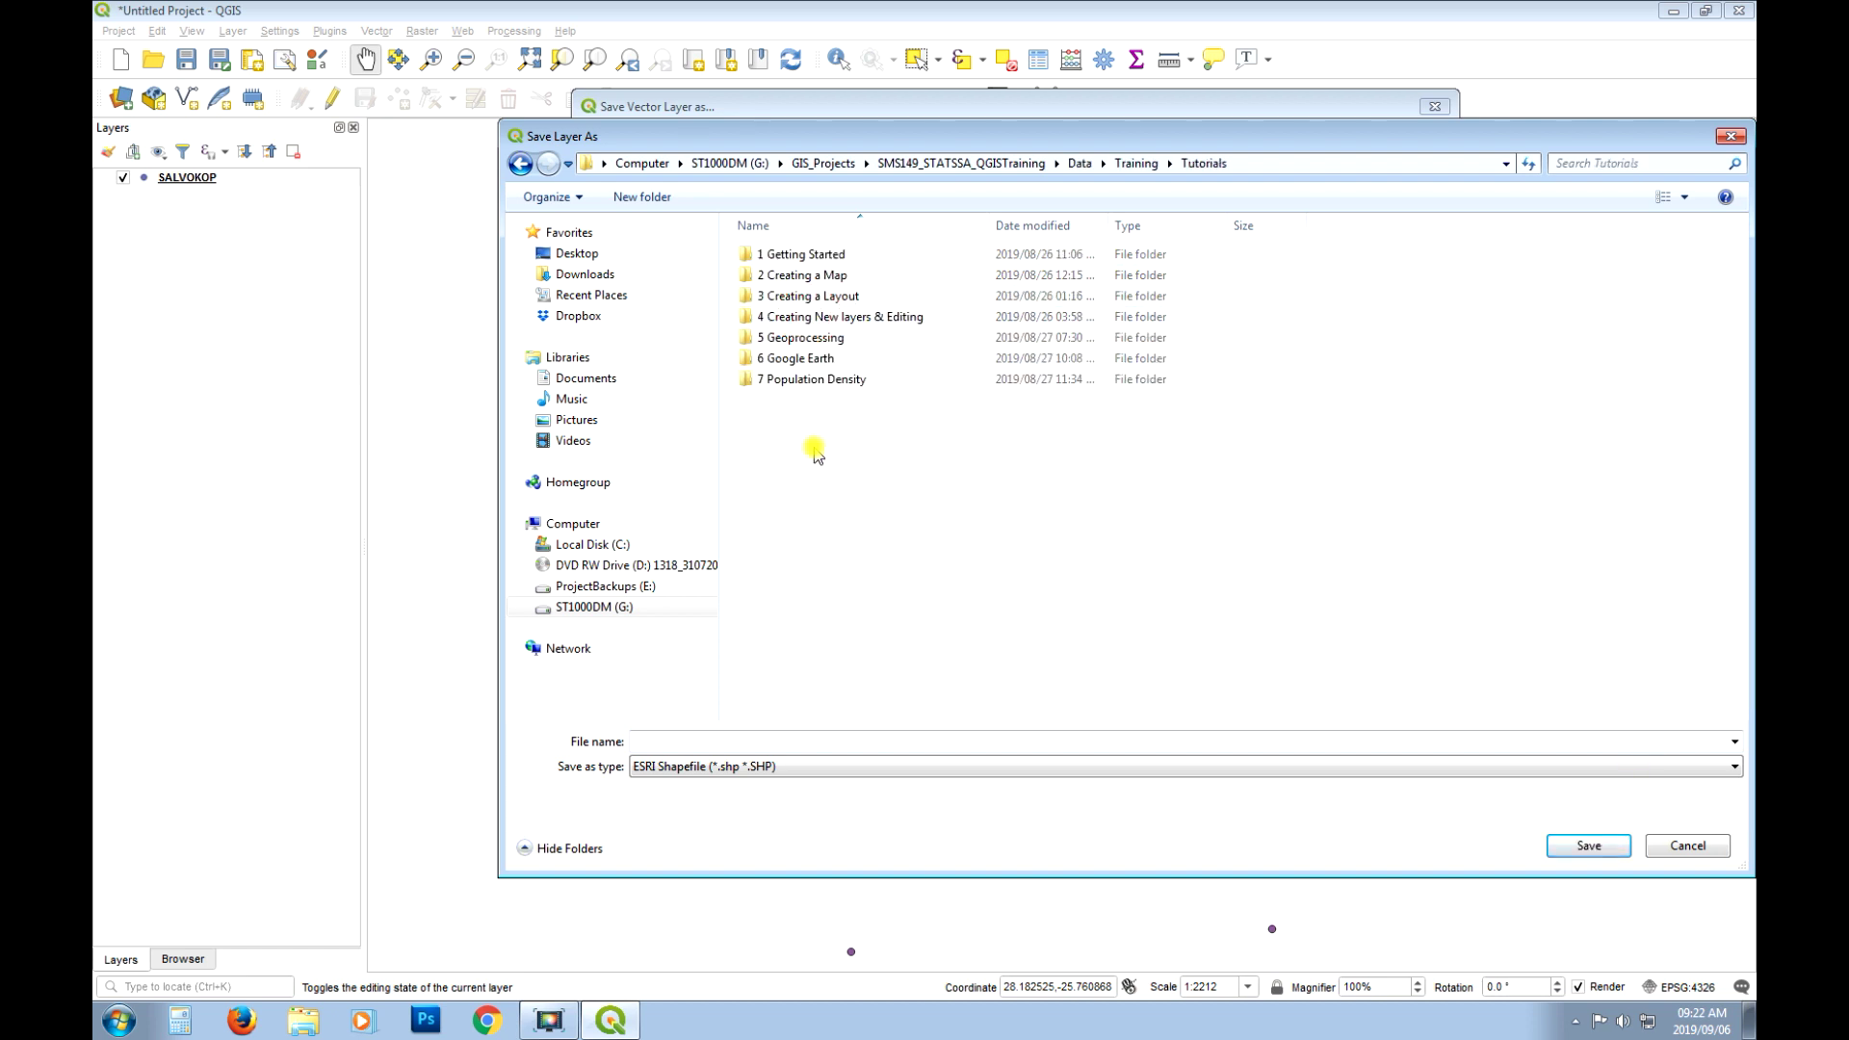
{"action": "left_click", "coordinate": [1136, 172]}
Save the export as the ESRI Shapefile 'Salvokop GCS' and add it to the map.
{"action": "left_click", "coordinate": [785, 739]}
{"action": "type", "text": "Salvo"}
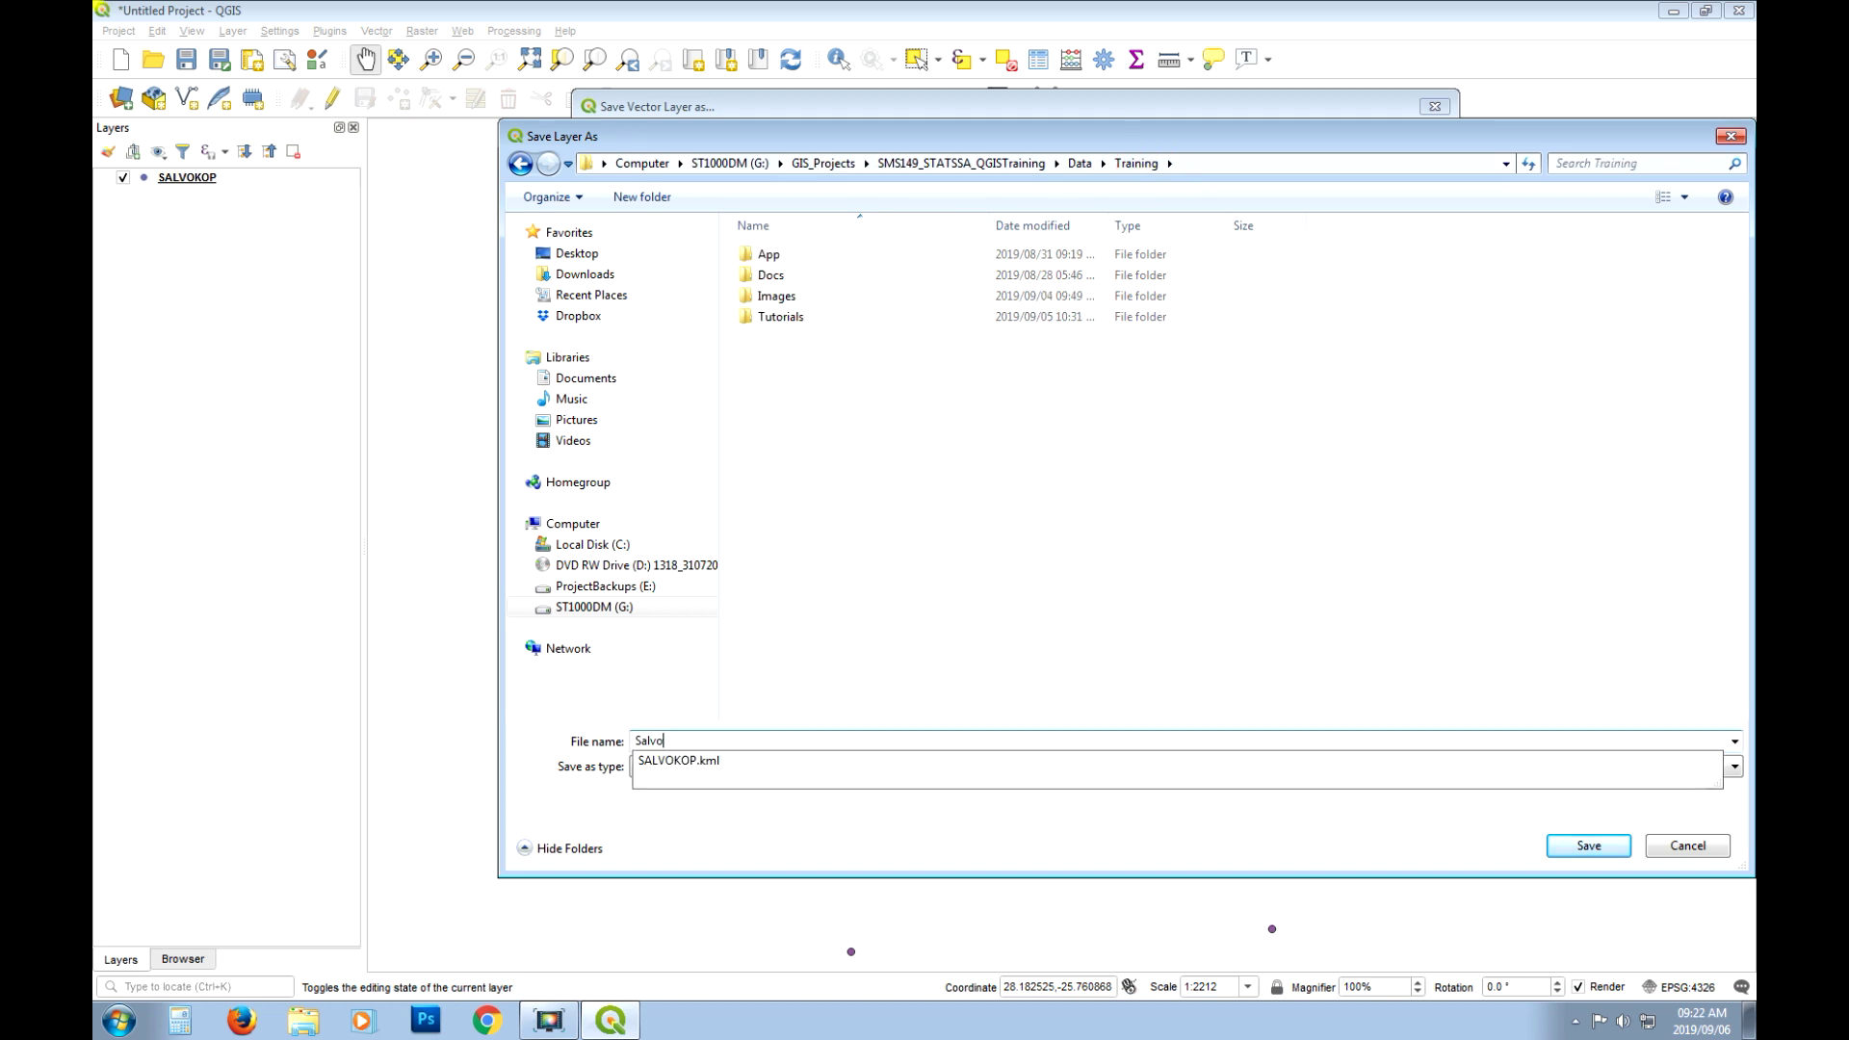
{"action": "type", "text": "kop "}
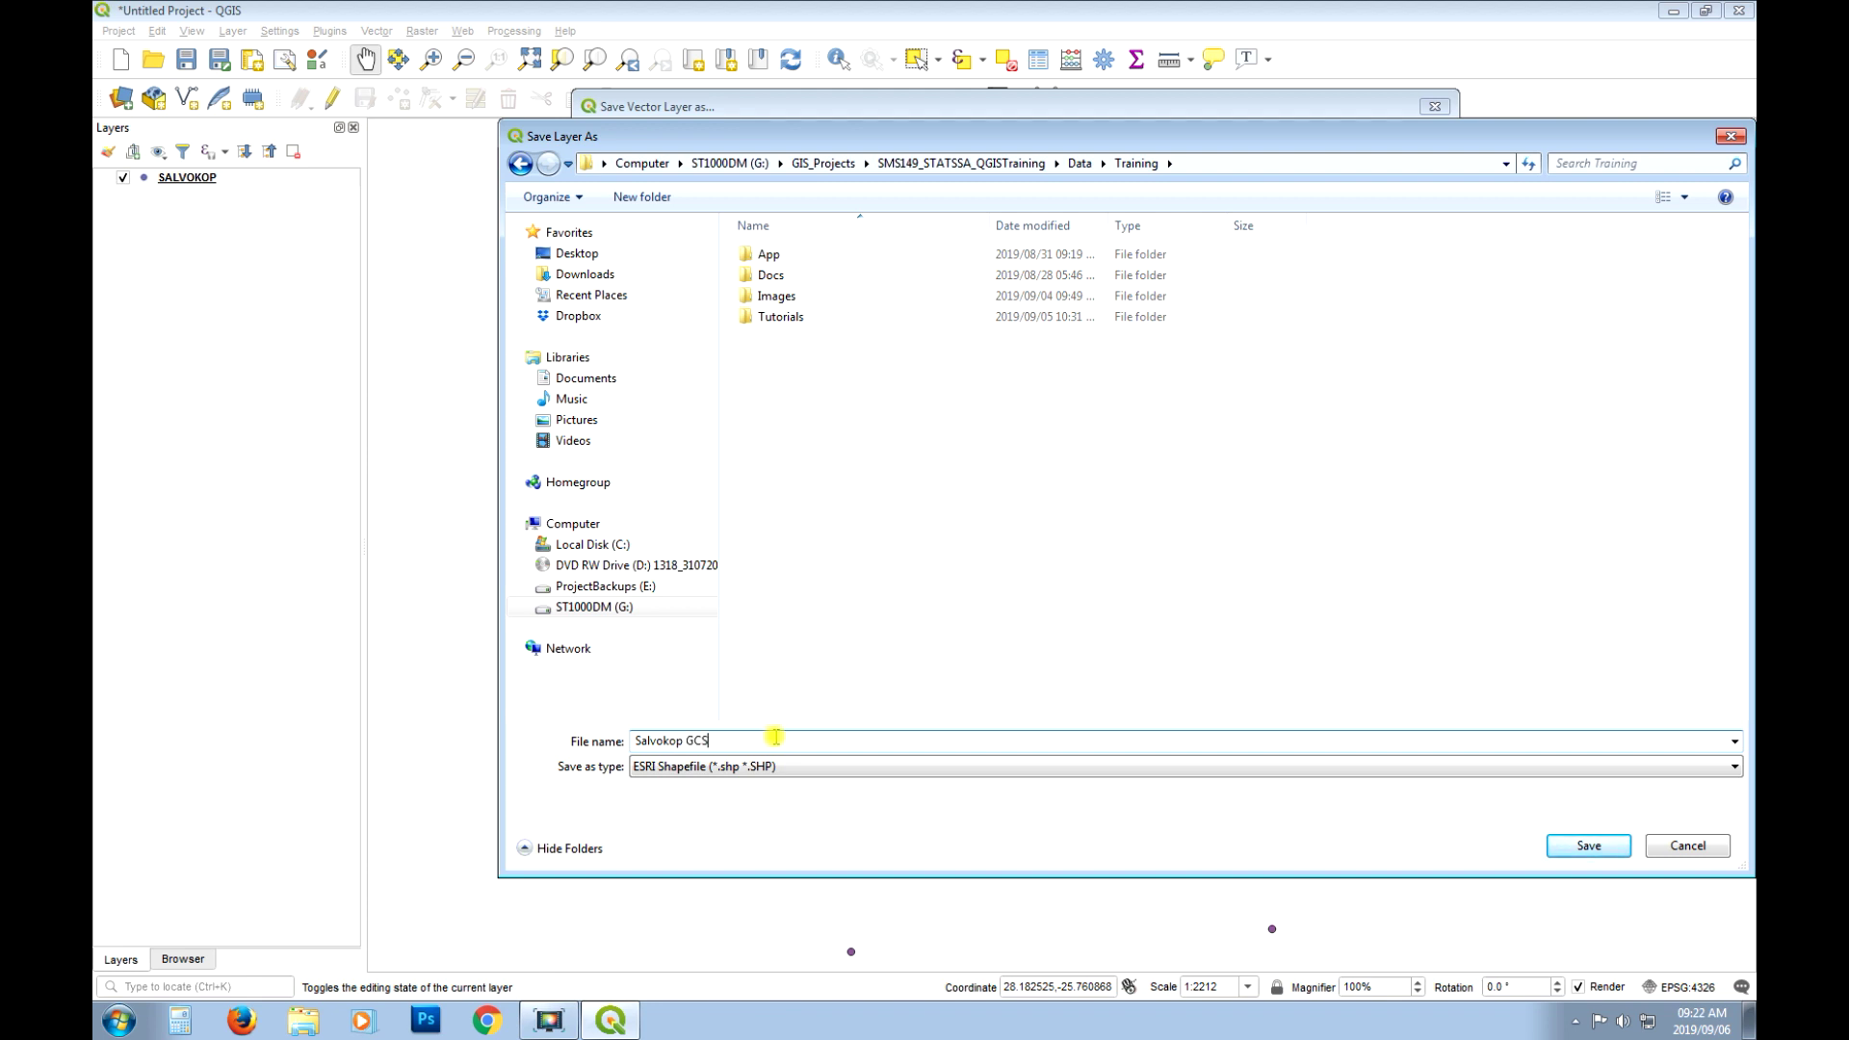
{"action": "type", "text": "GCS"}
{"action": "left_click", "coordinate": [1569, 846]}
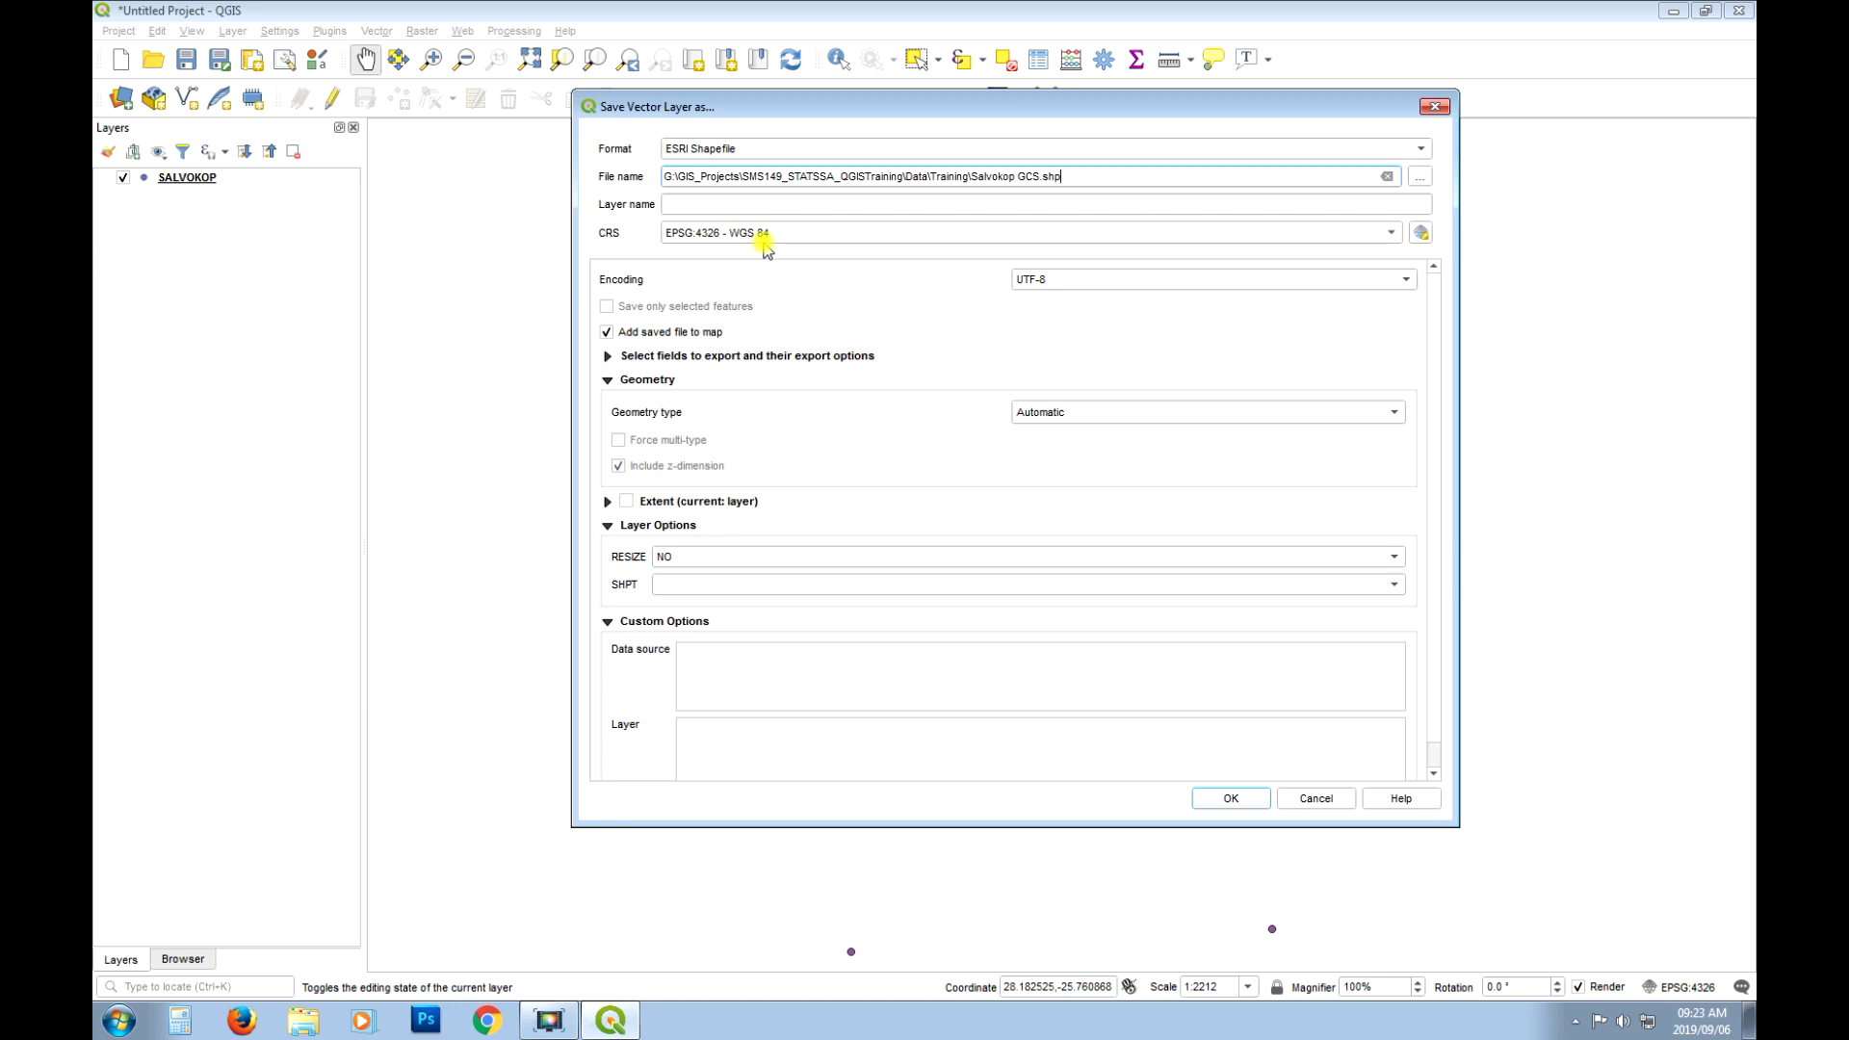
{"action": "left_click", "coordinate": [1232, 798]}
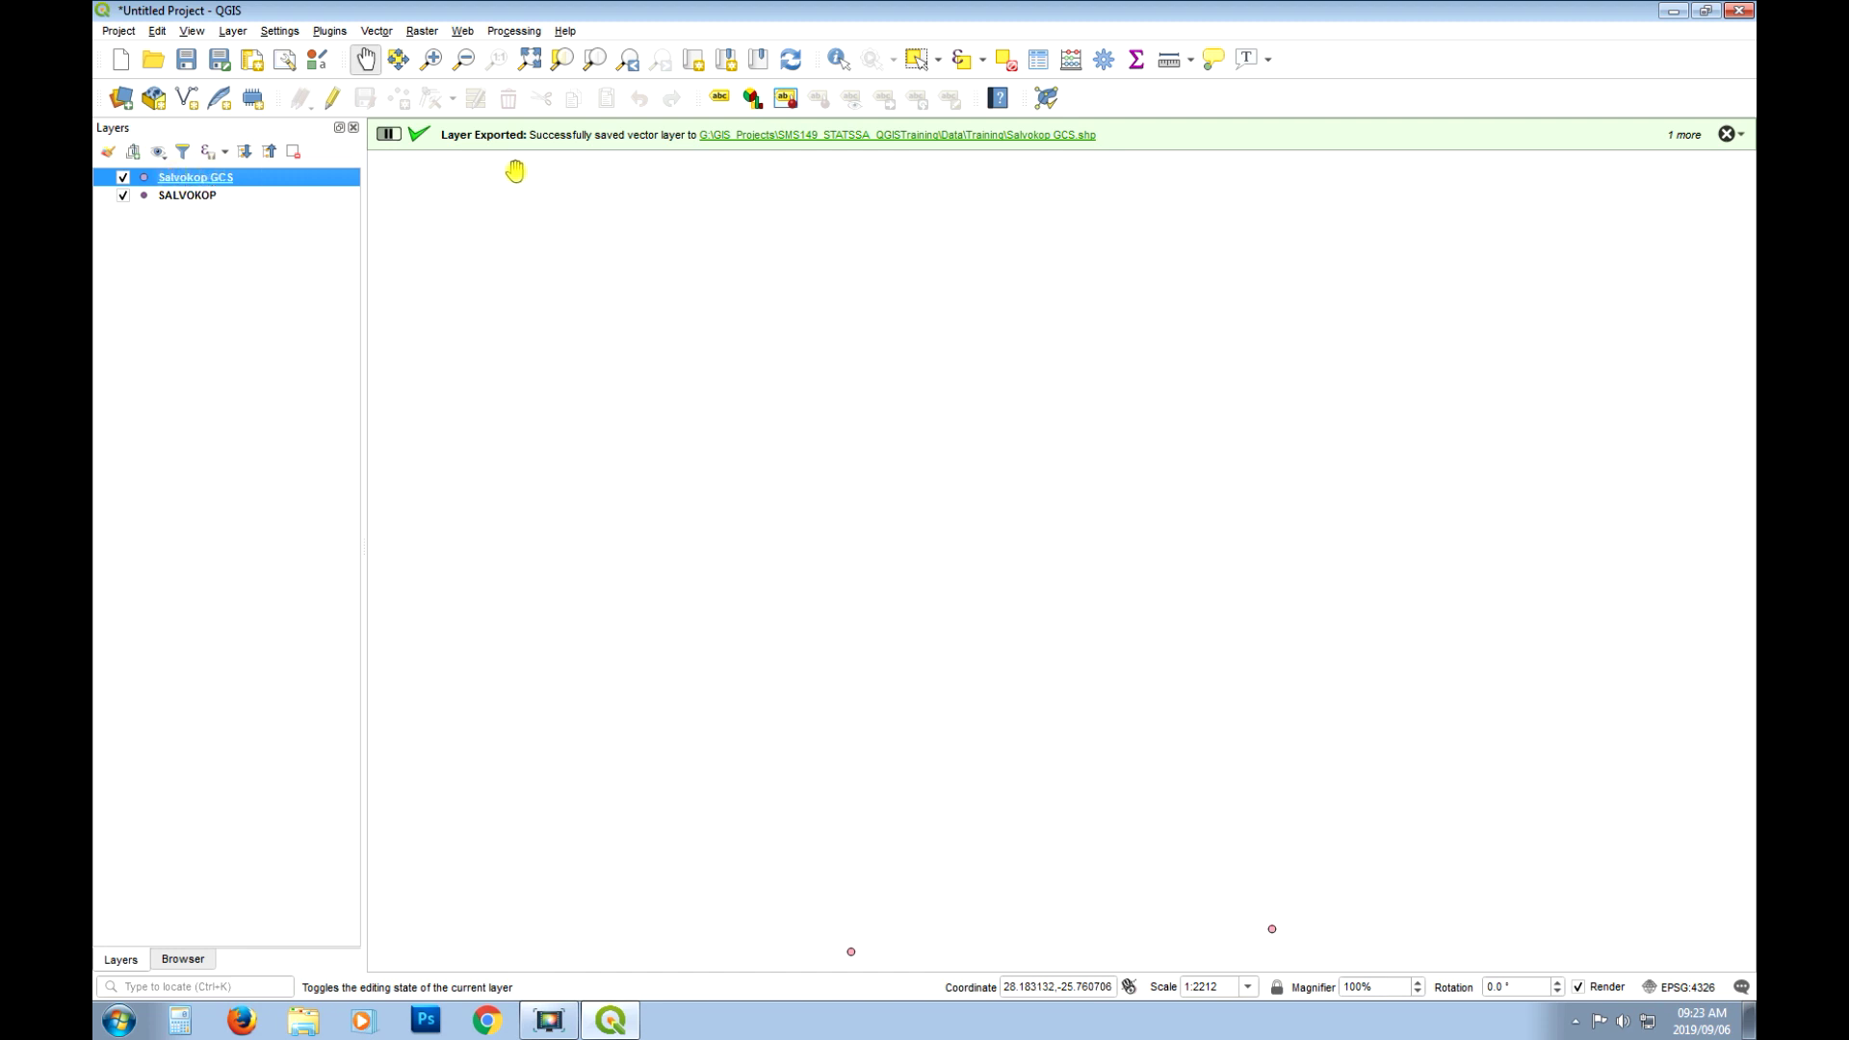
Add Google Satellite imagery from QuickMapServices as a basemap.
{"action": "left_click", "coordinate": [462, 31]}
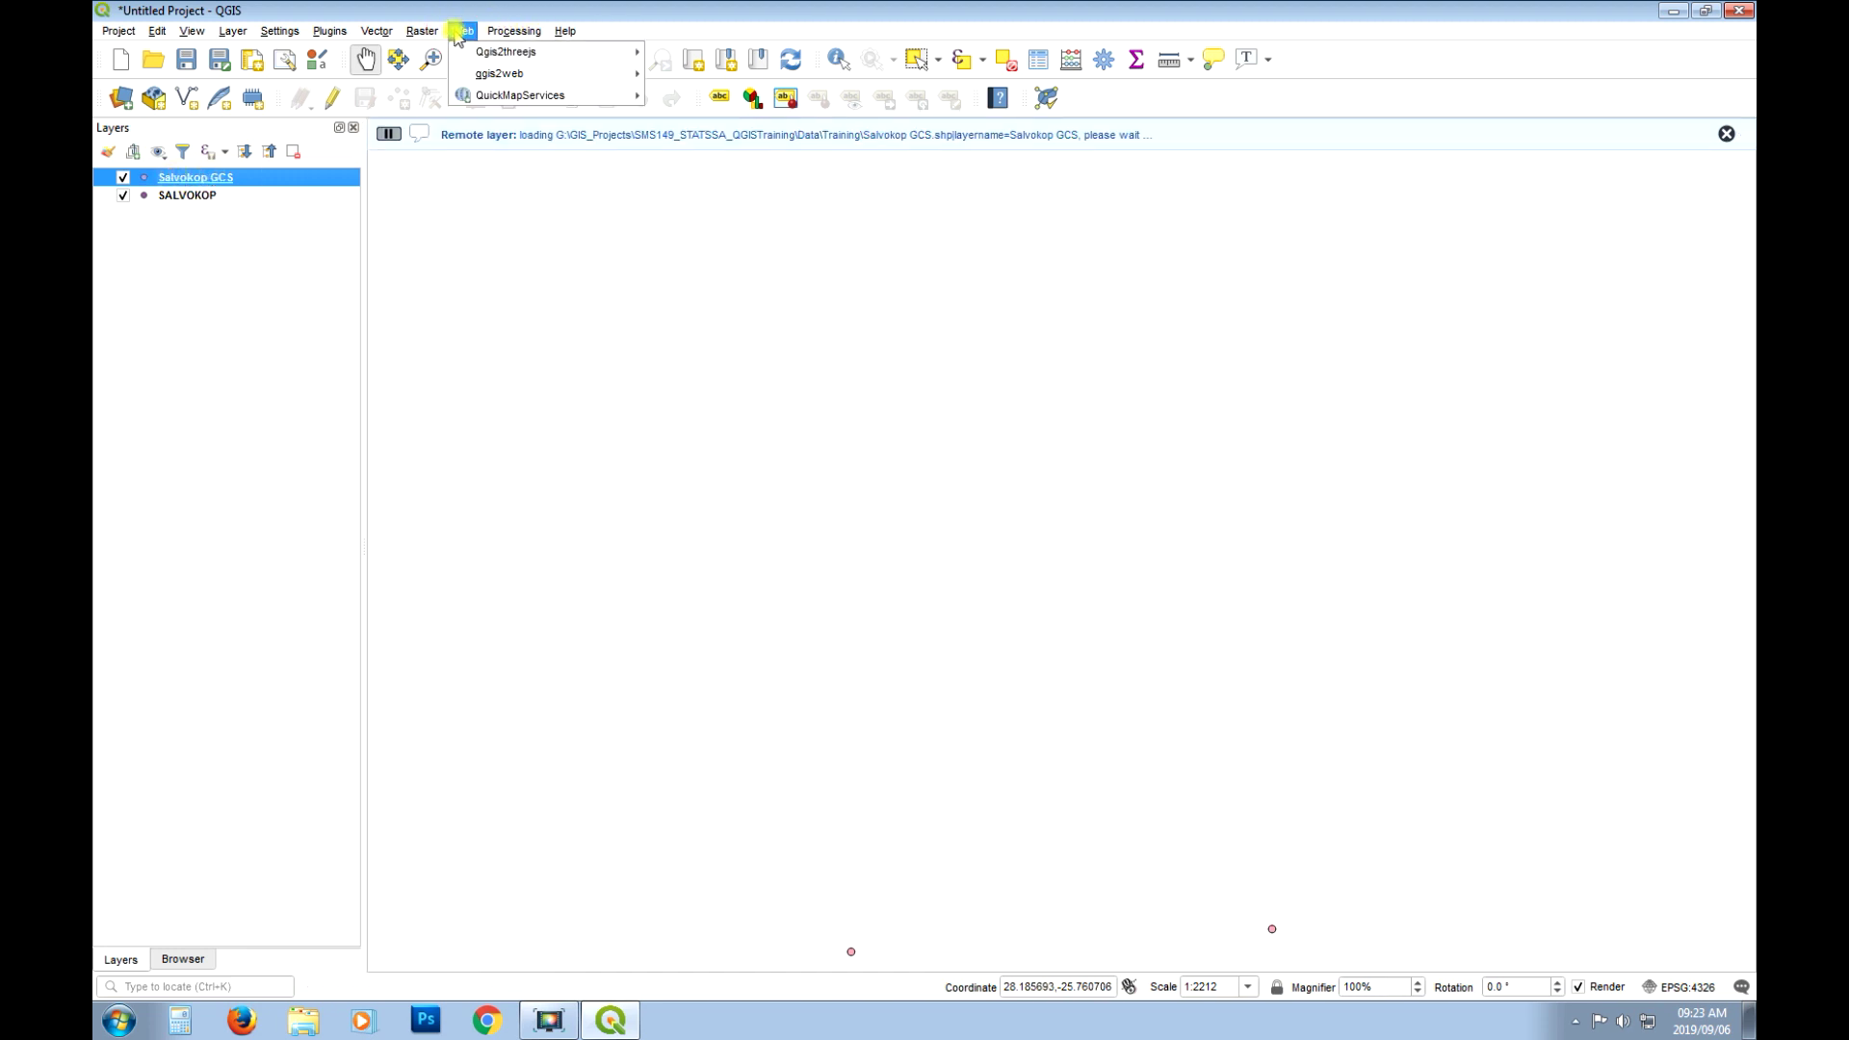
{"action": "mouse_move", "coordinate": [542, 95]}
{"action": "mouse_move", "coordinate": [761, 234]}
{"action": "left_click", "coordinate": [925, 300]}
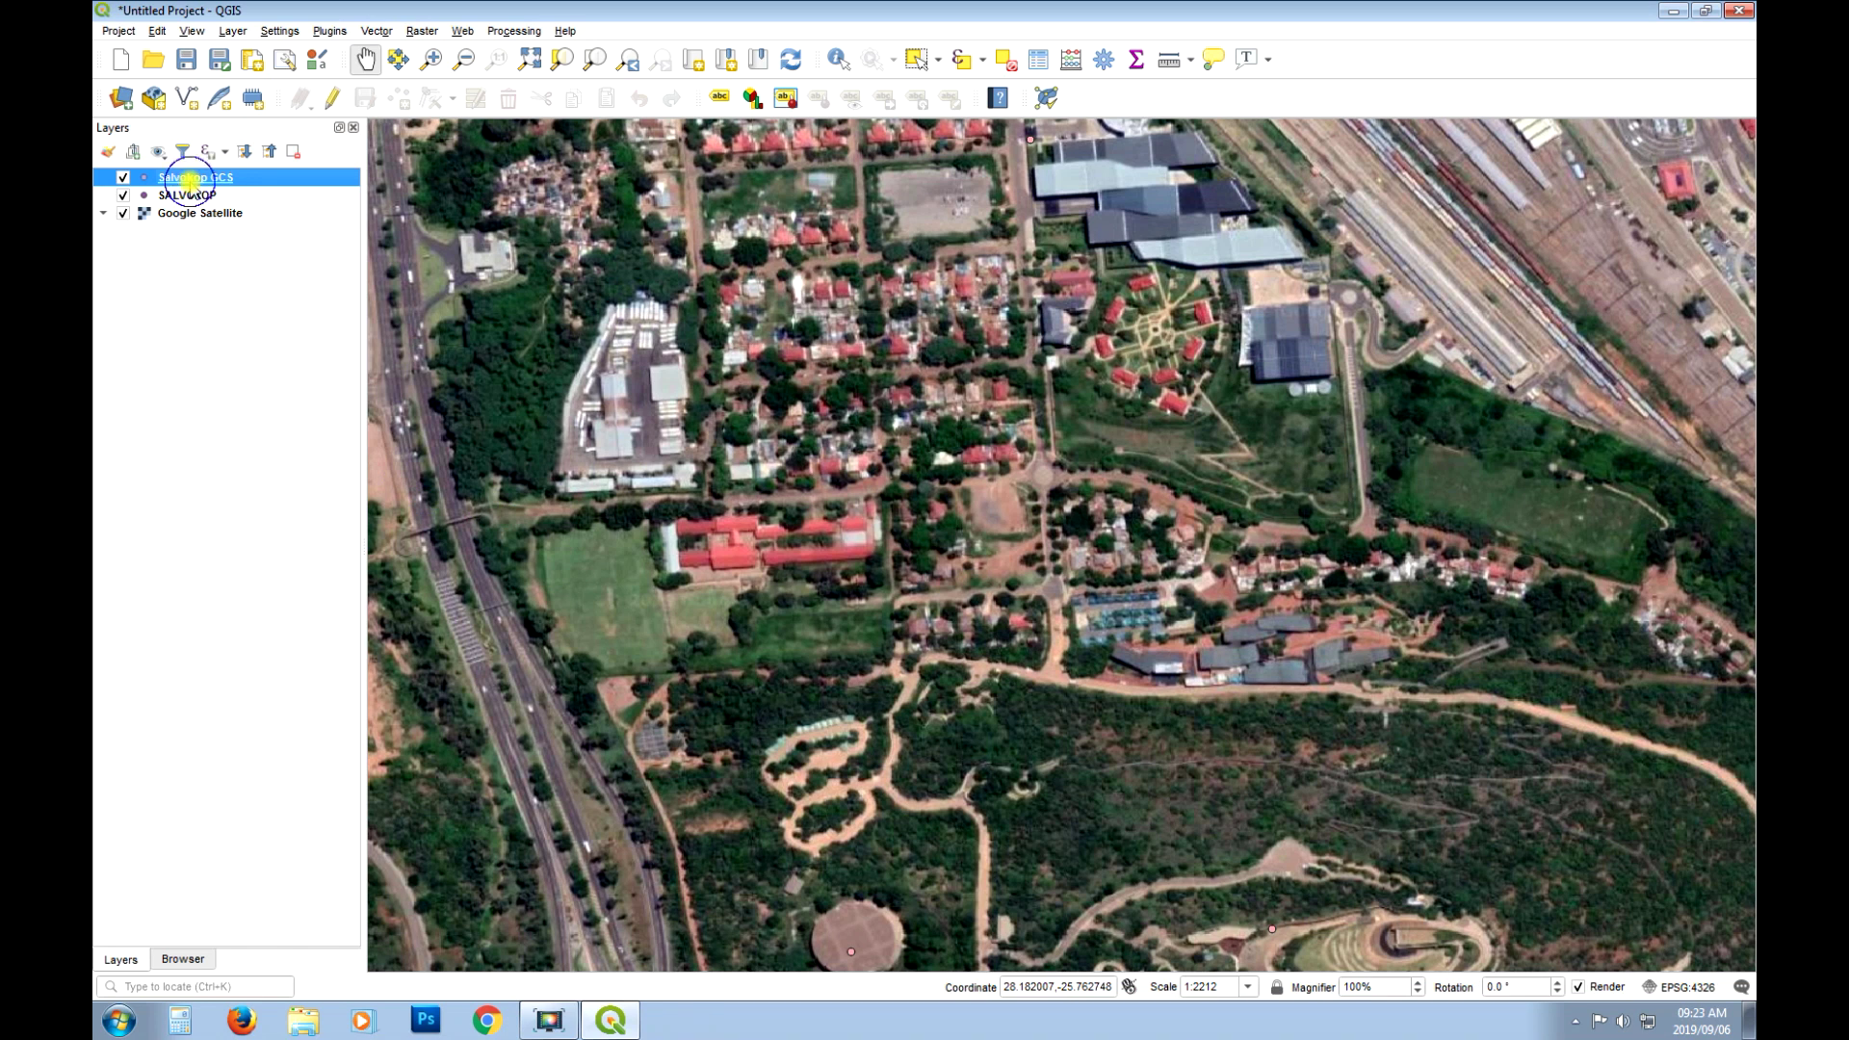
Style the Salvokop GCS points as yellow size-3 markers and centre the map on them.
{"action": "right_click", "coordinate": [188, 177]}
{"action": "left_click", "coordinate": [145, 177]}
{"action": "double_click", "coordinate": [145, 177]}
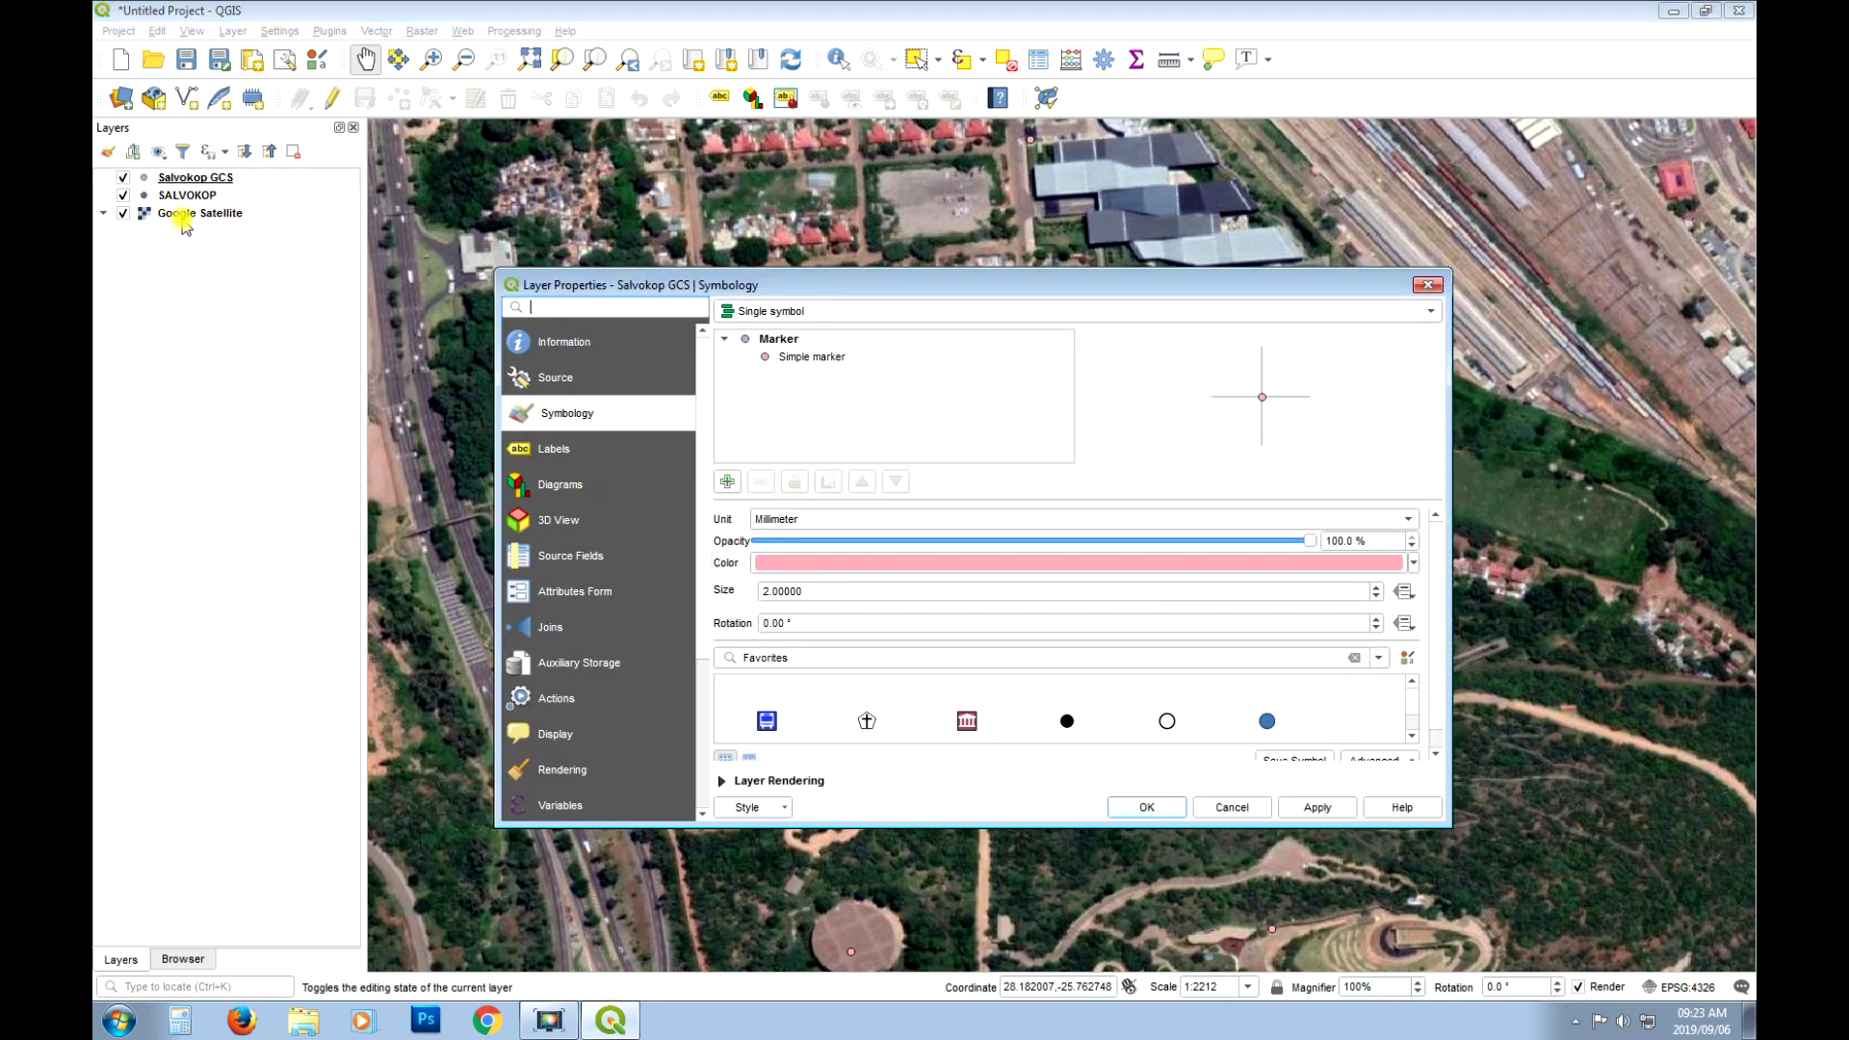
{"action": "double_click", "coordinate": [800, 591]}
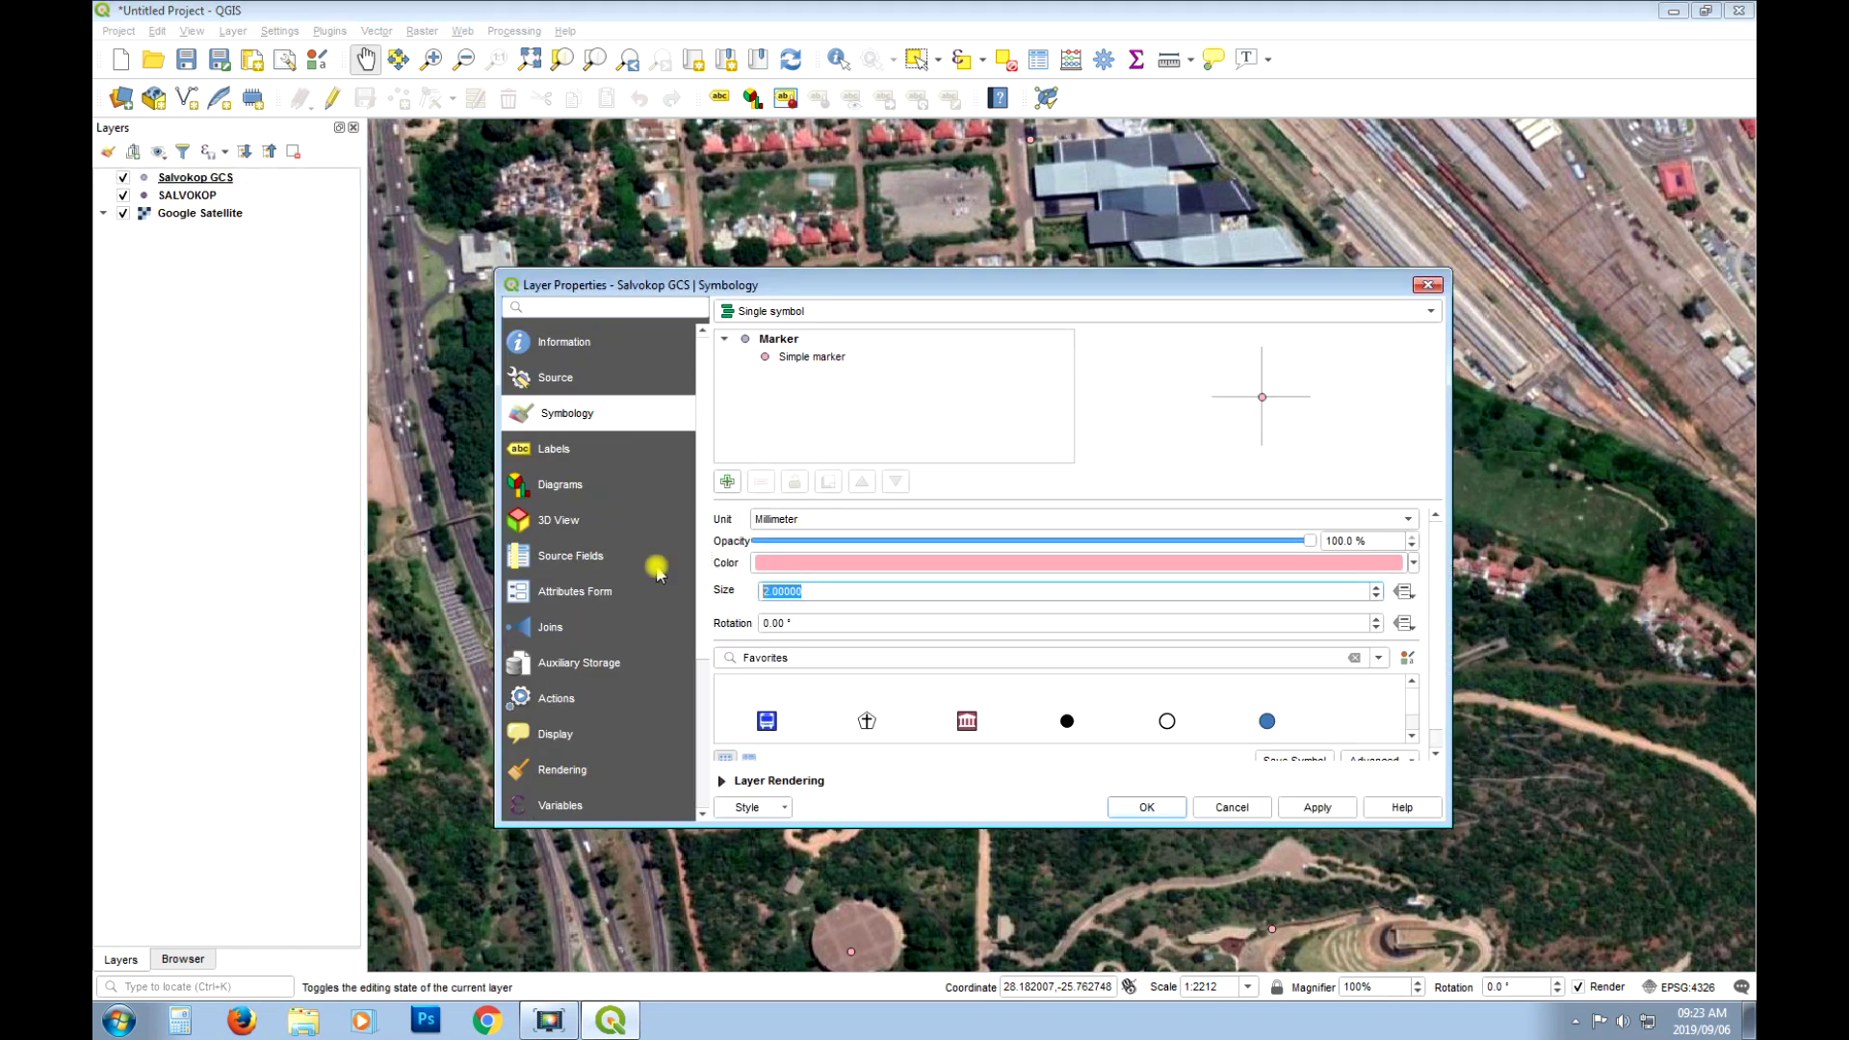
{"action": "type", "text": "3"}
{"action": "left_click", "coordinate": [823, 564]}
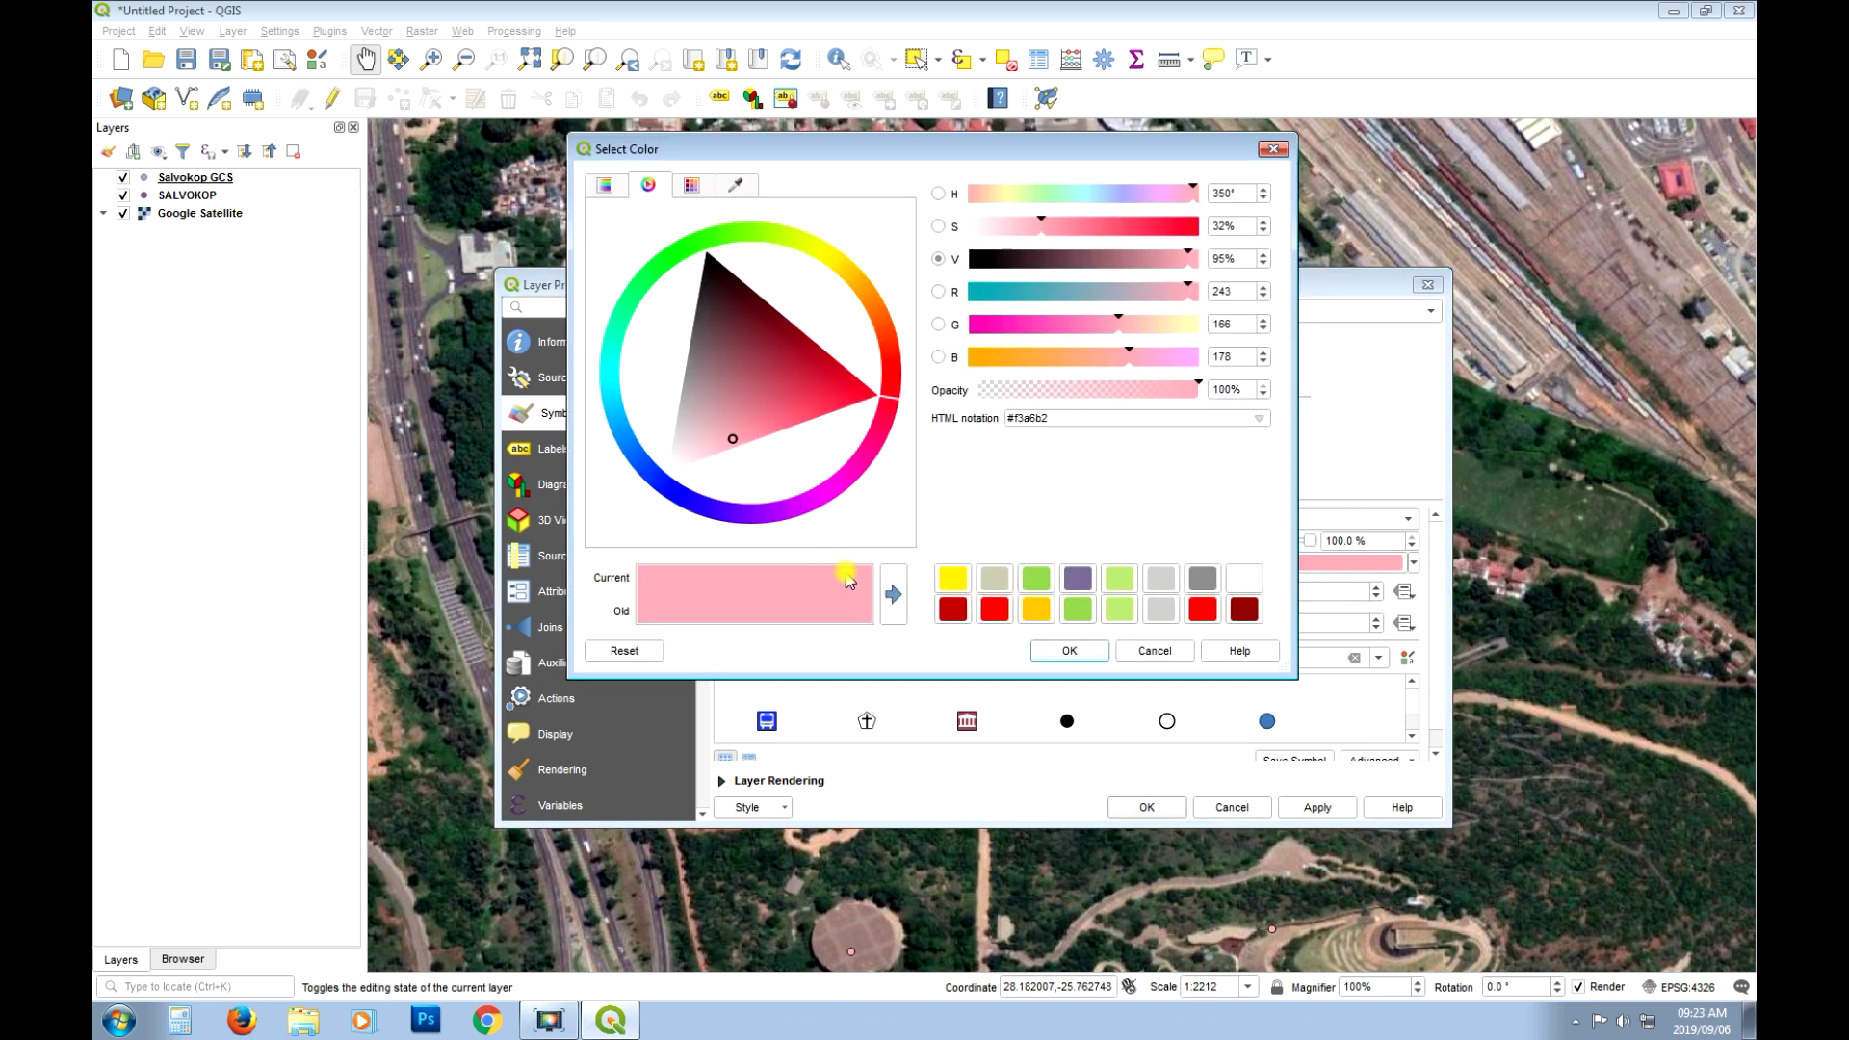
{"action": "left_click", "coordinate": [953, 579]}
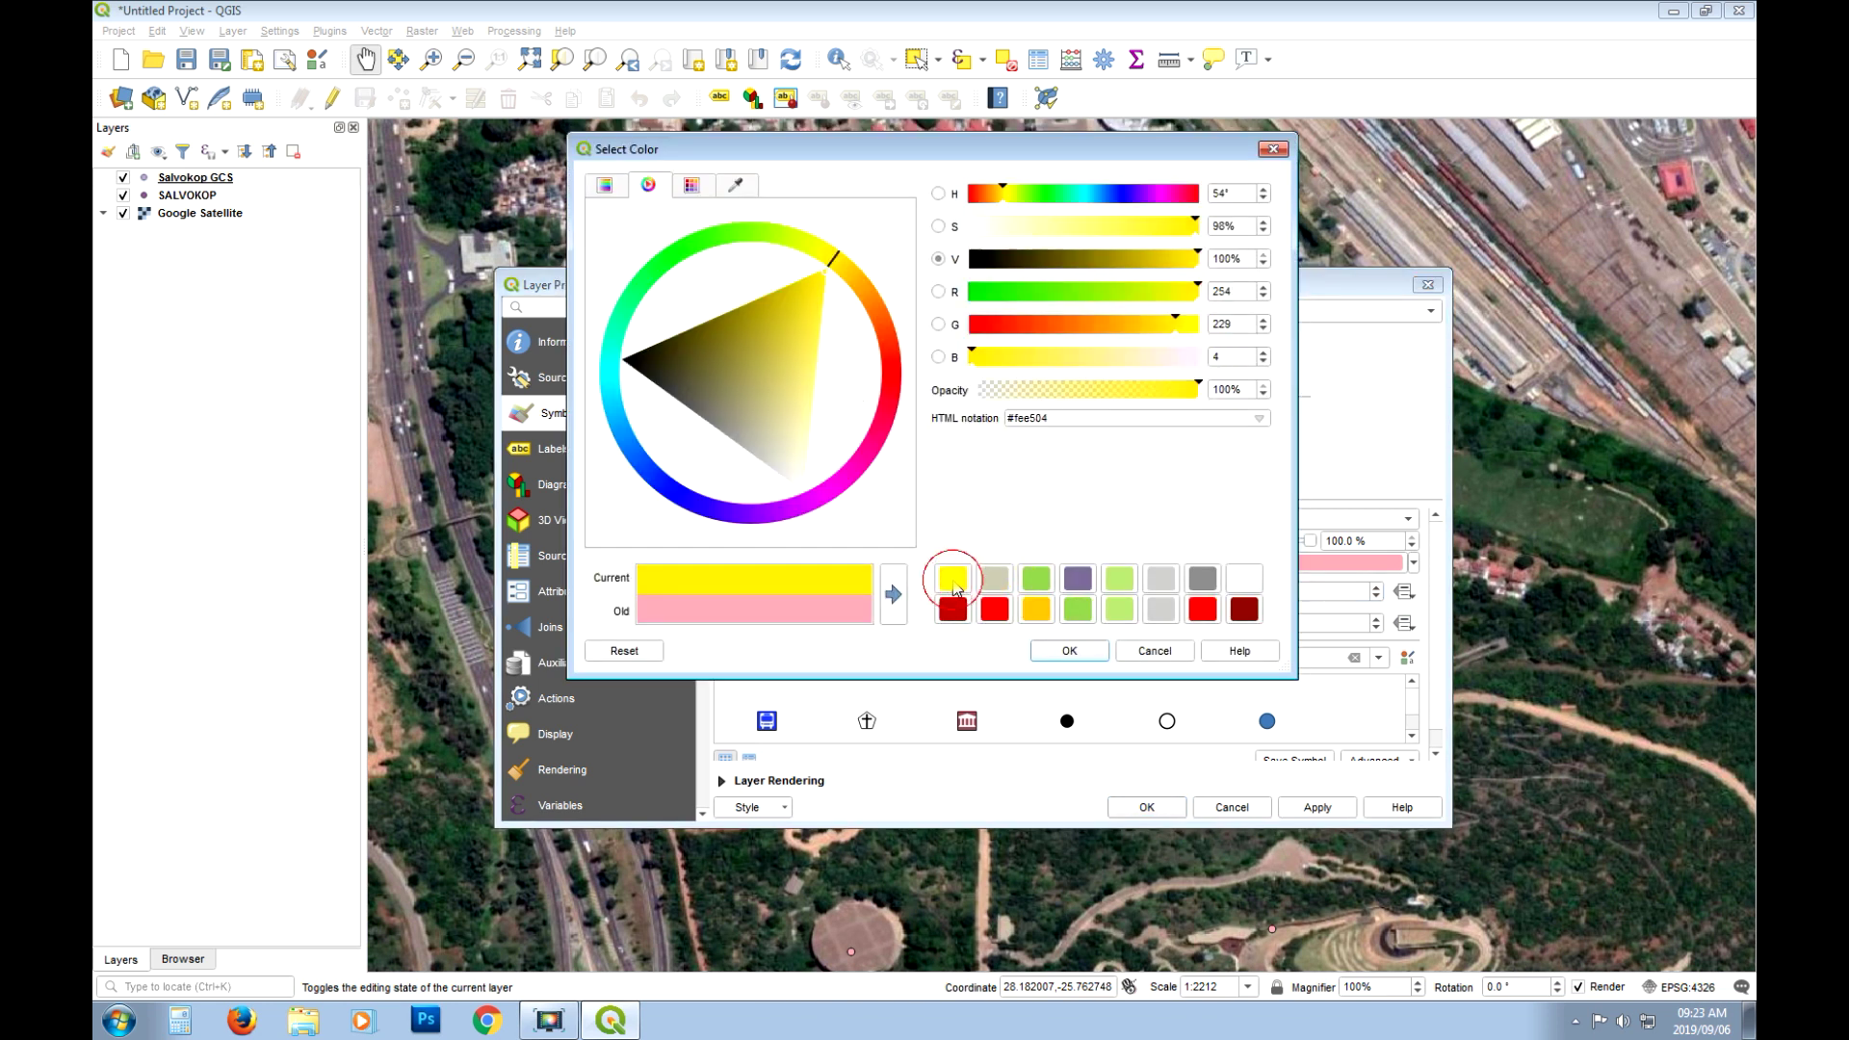
{"action": "left_click", "coordinate": [1069, 650]}
{"action": "left_click", "coordinate": [1312, 807]}
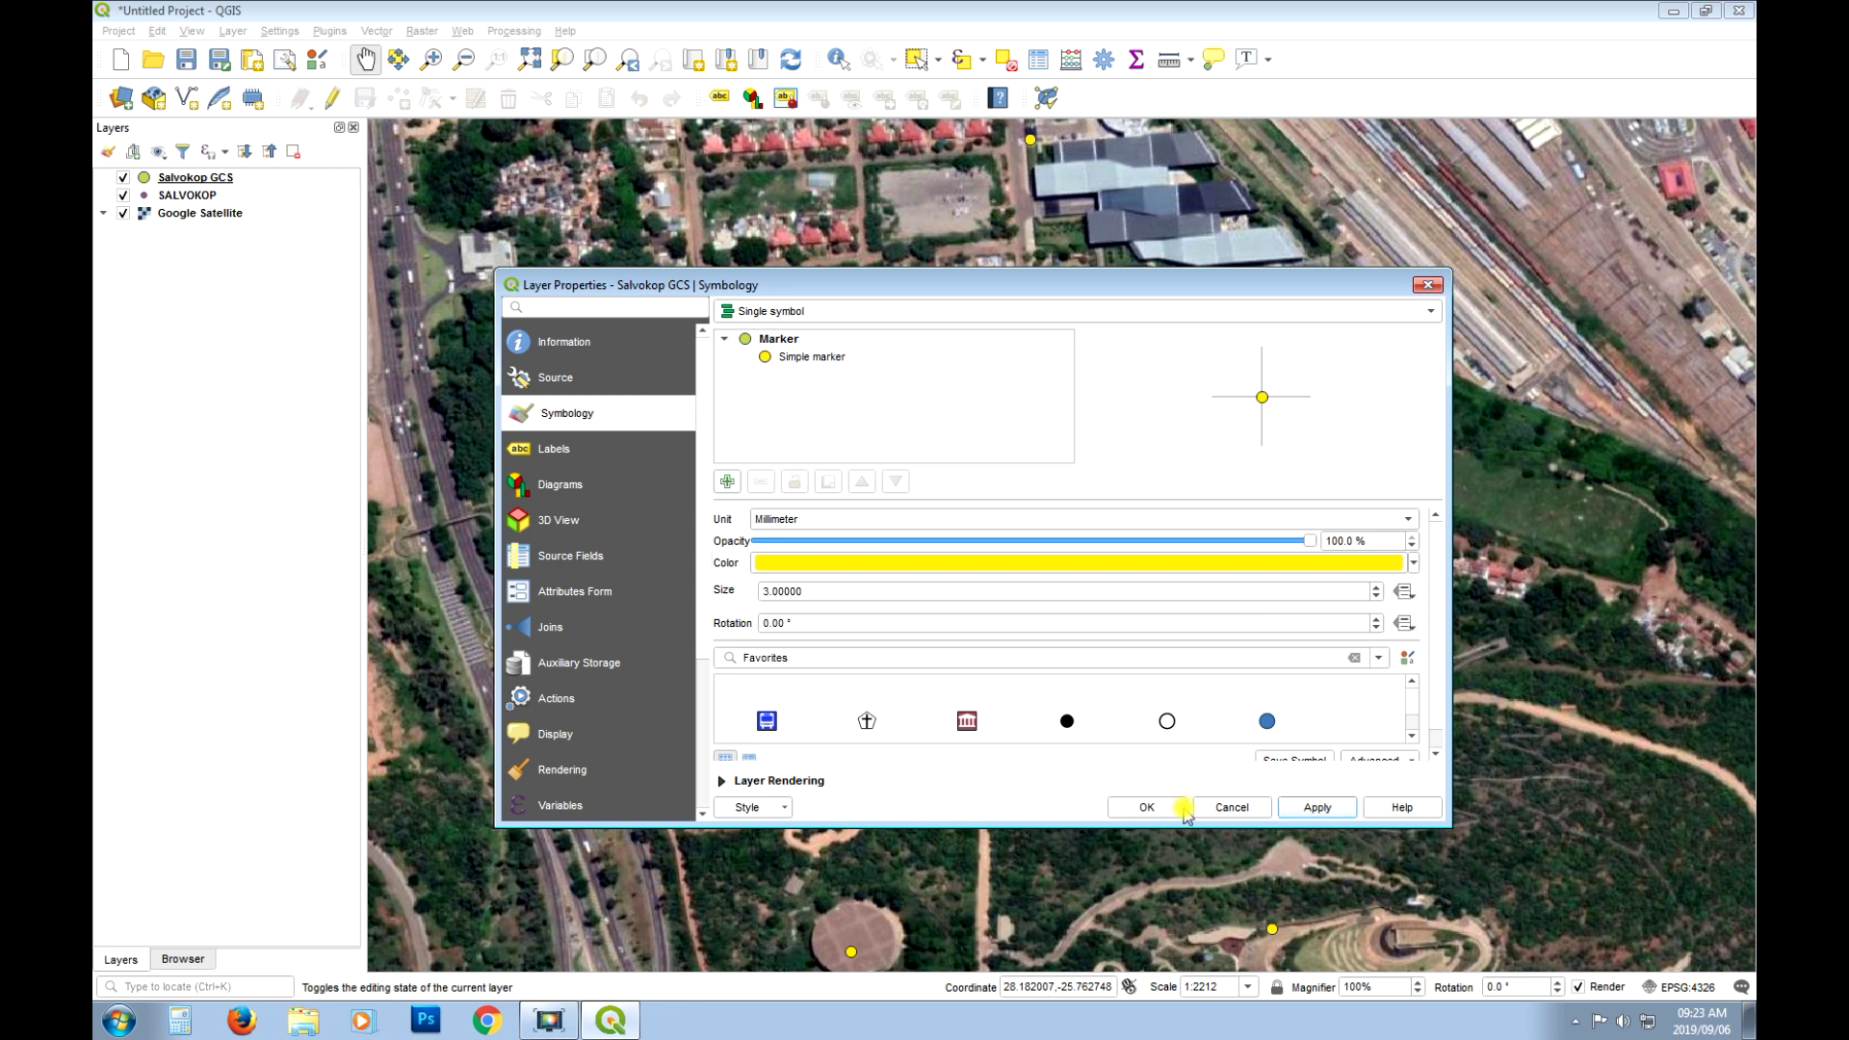
{"action": "left_click", "coordinate": [1155, 807]}
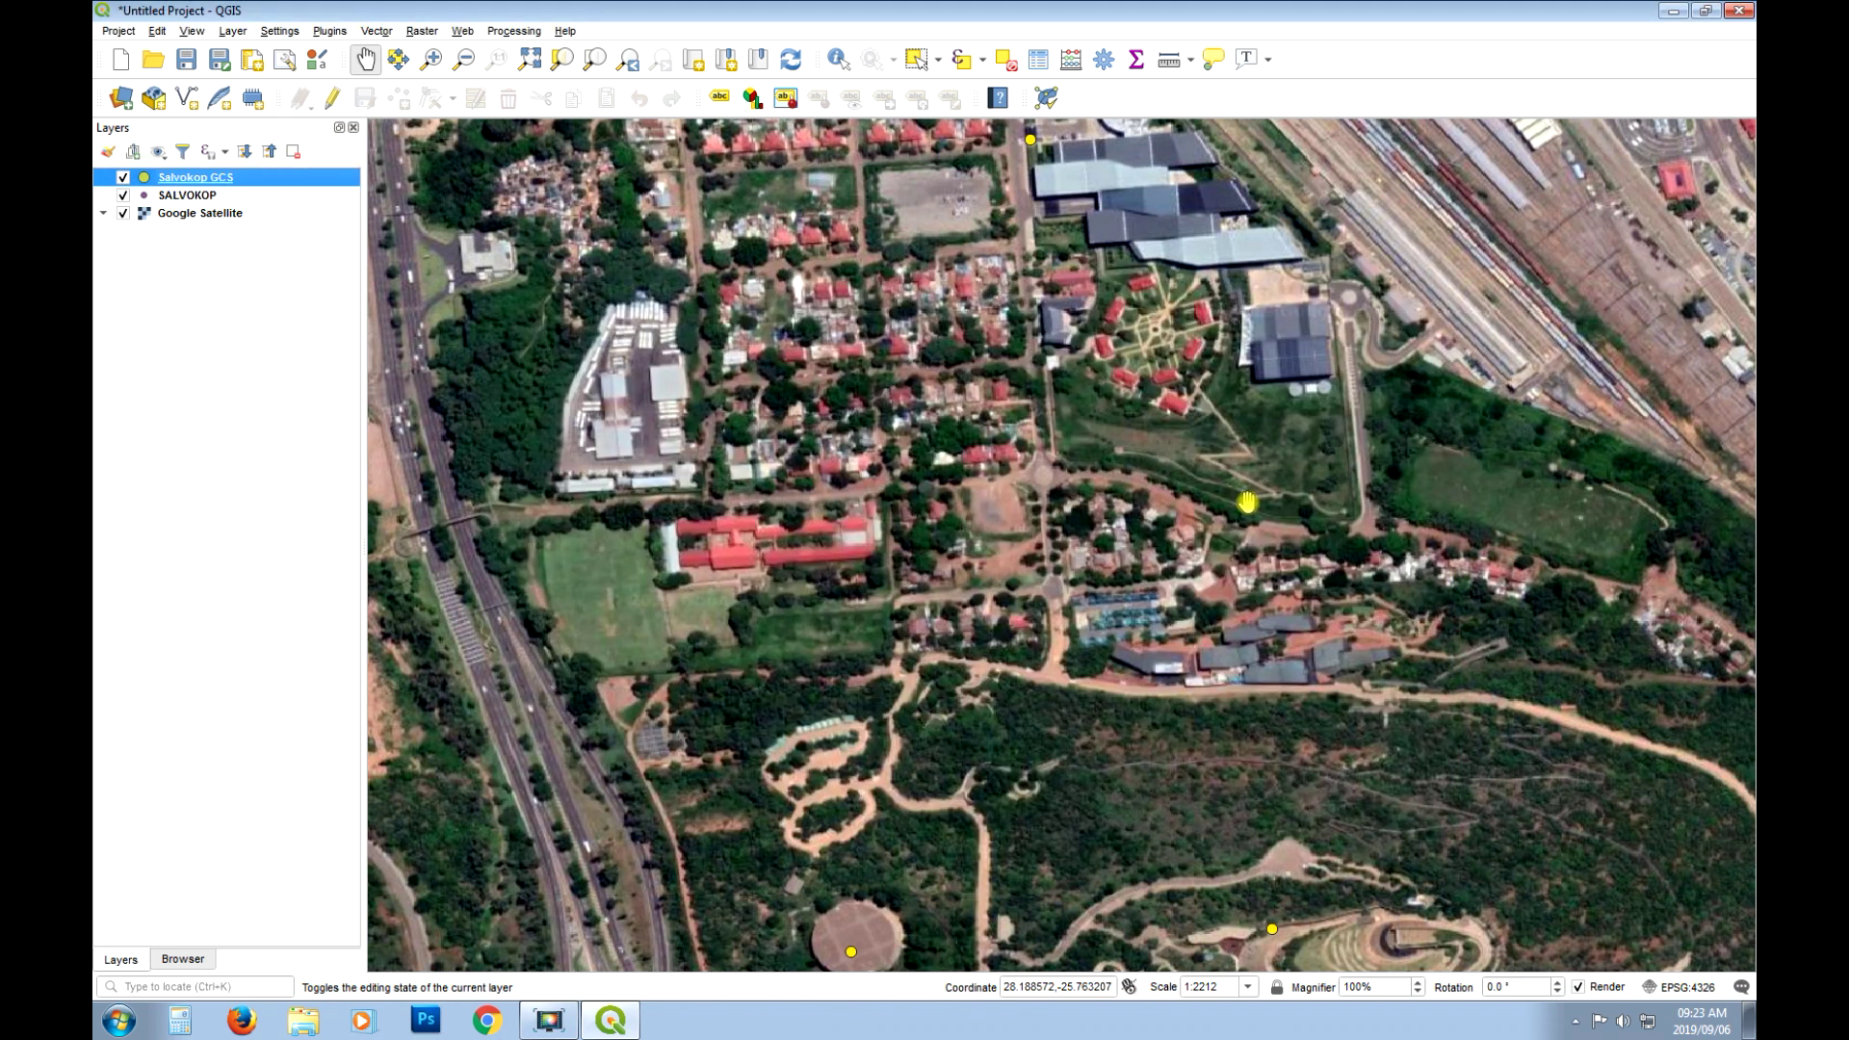
{"action": "scroll", "coordinate": [1155, 529], "scroll_direction": "down", "scroll_amount": 1}
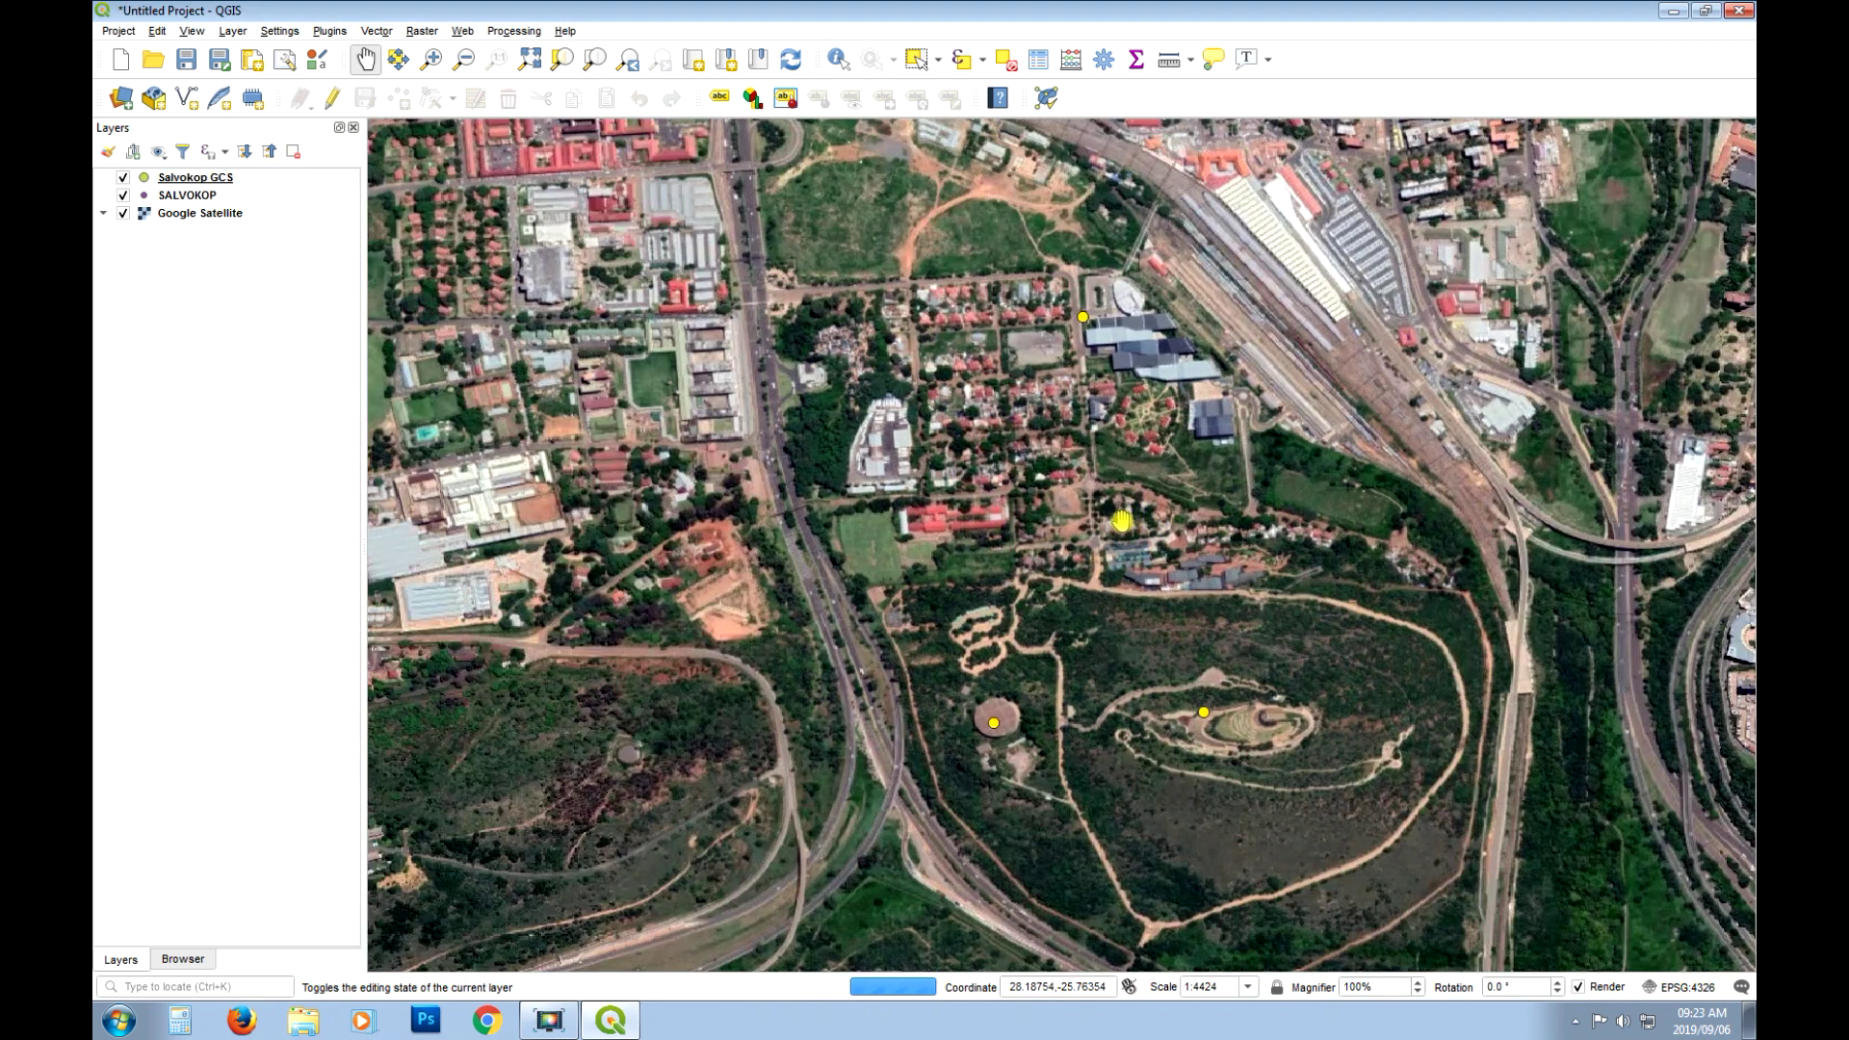
{"action": "left_click_drag", "start_coordinate": [1068, 489], "coordinate": [980, 525]}
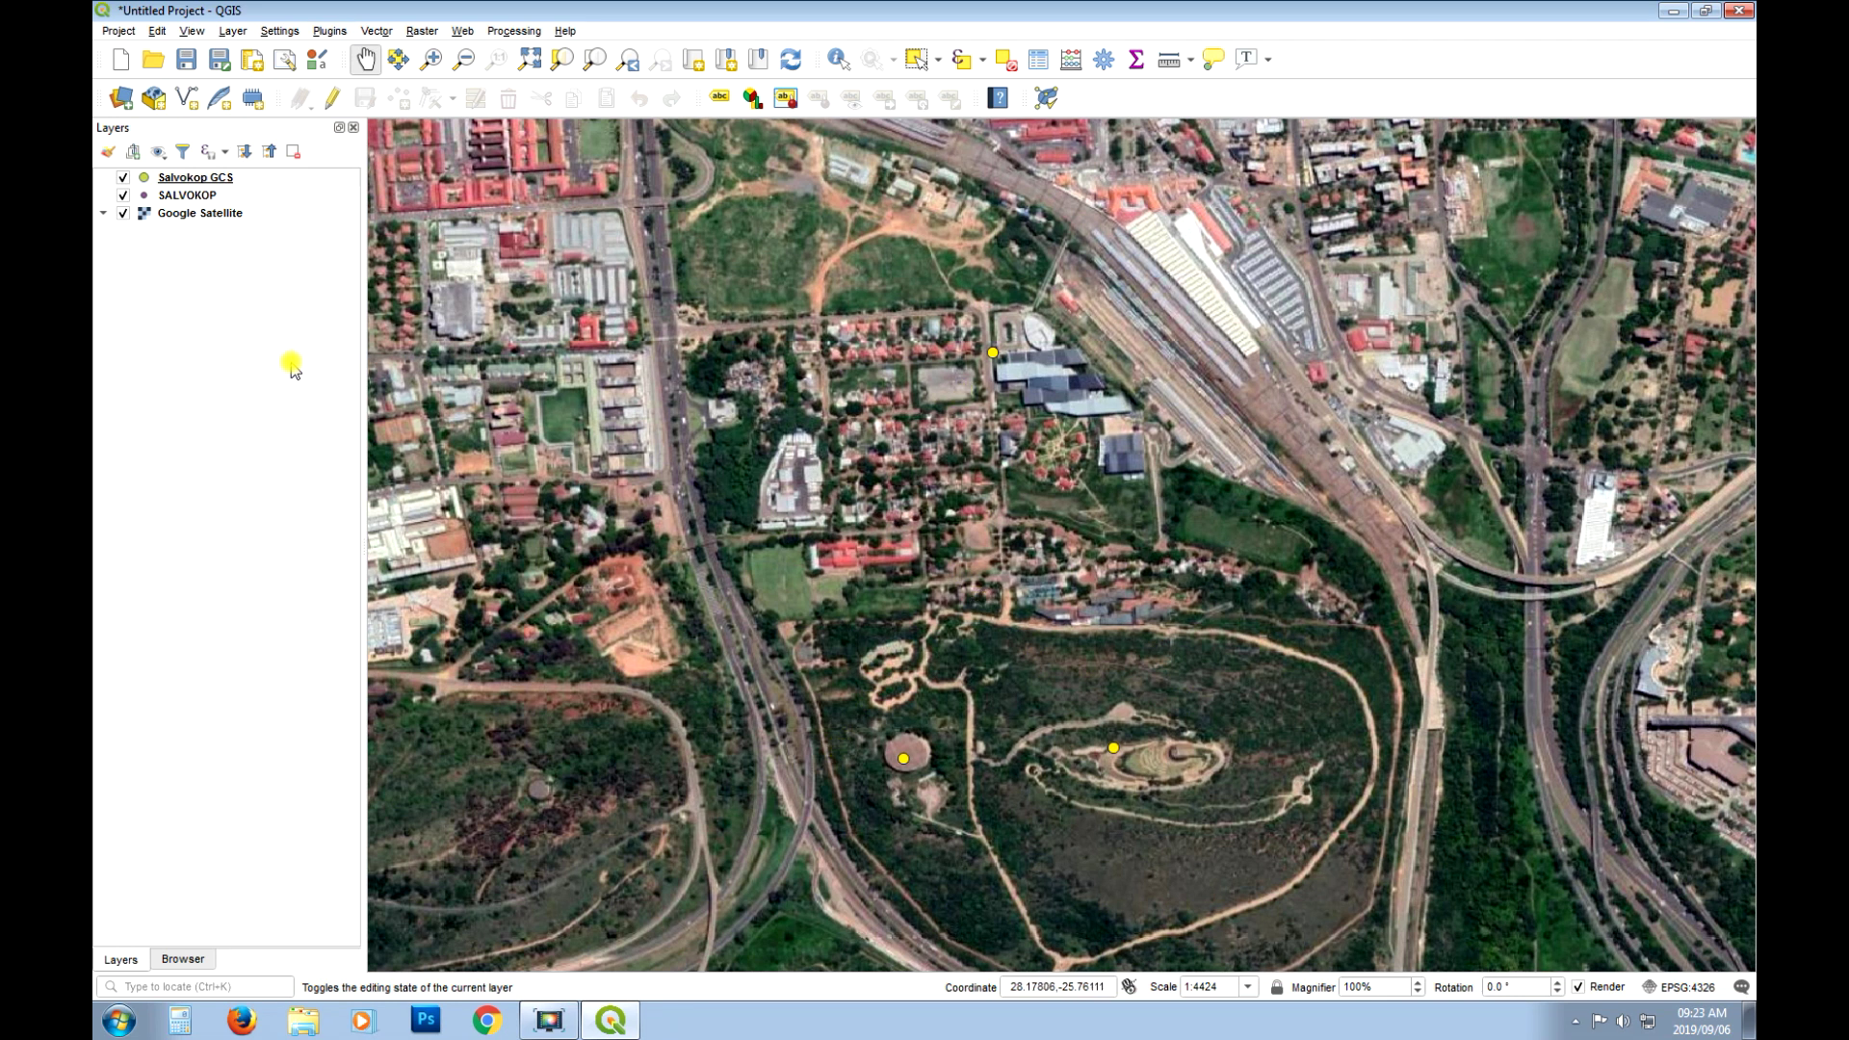
Delete the descriptio-through-icon fields from Salvokop GCS, keeping Name, and widen the Name column.
{"action": "right_click", "coordinate": [204, 181]}
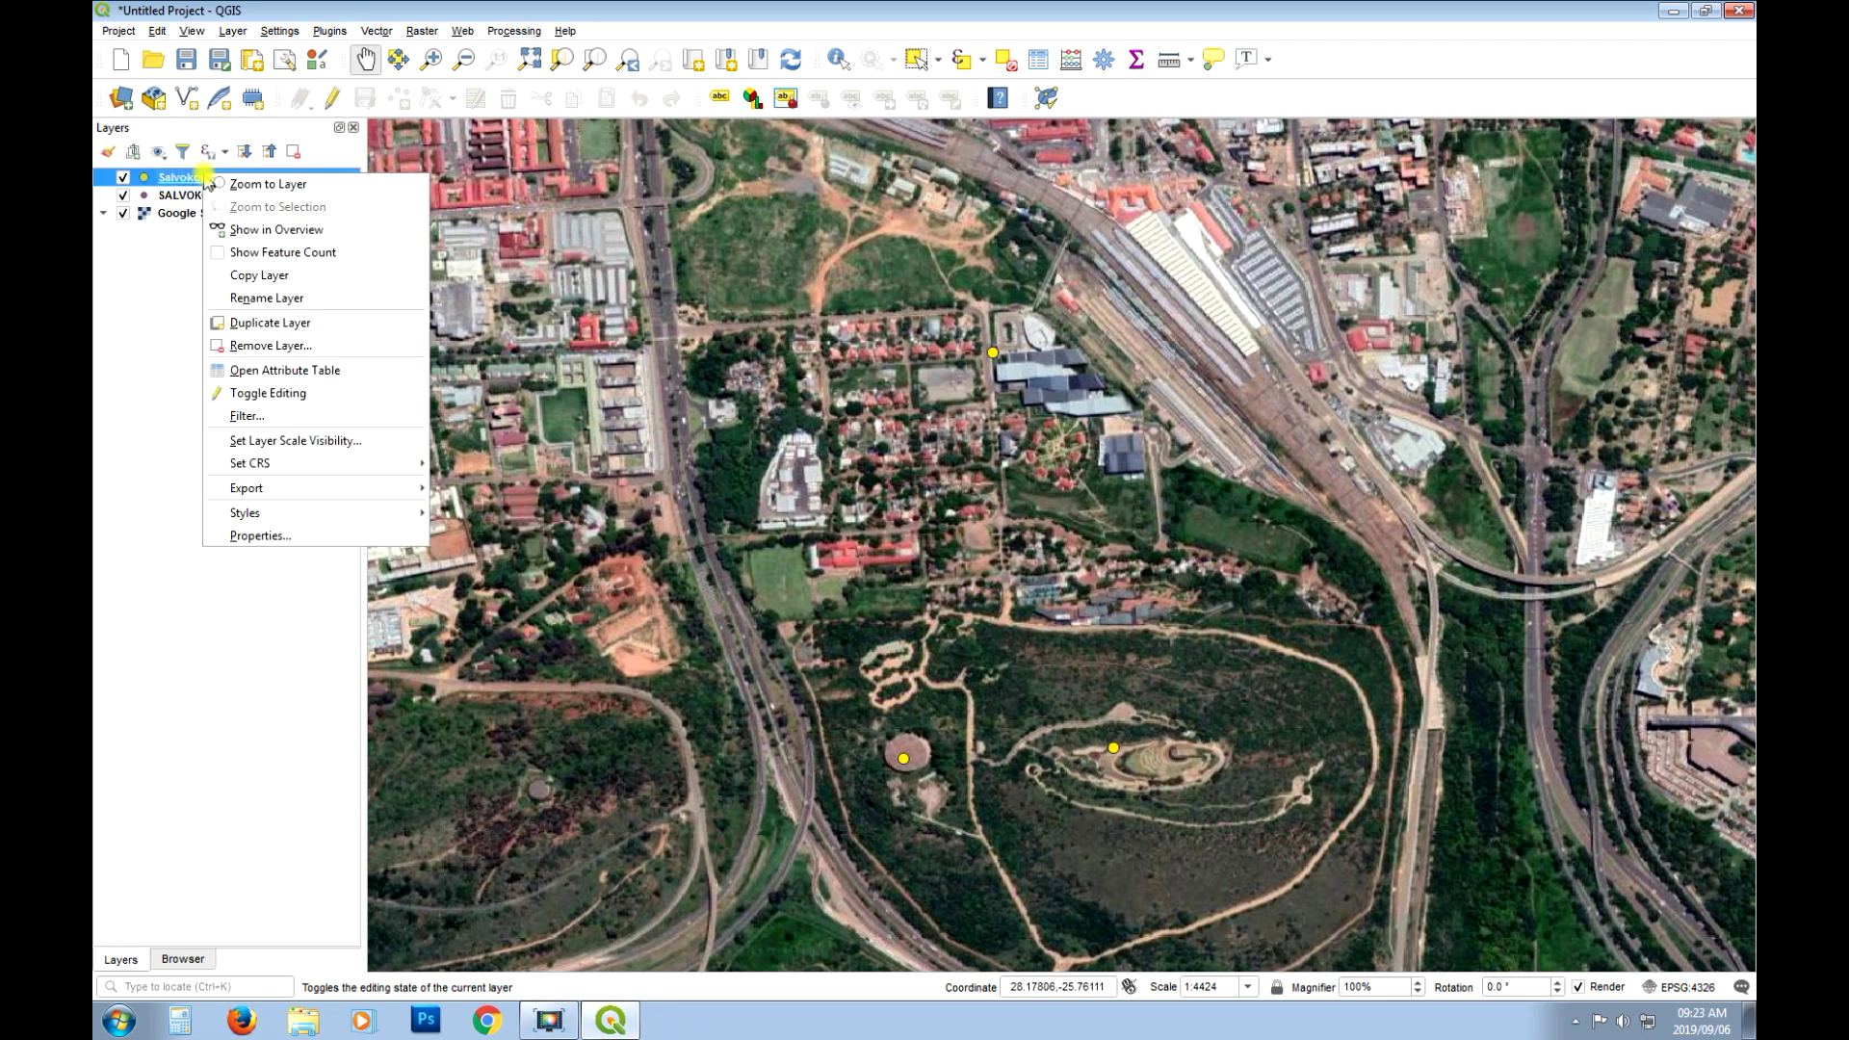
{"action": "left_click", "coordinate": [344, 374]}
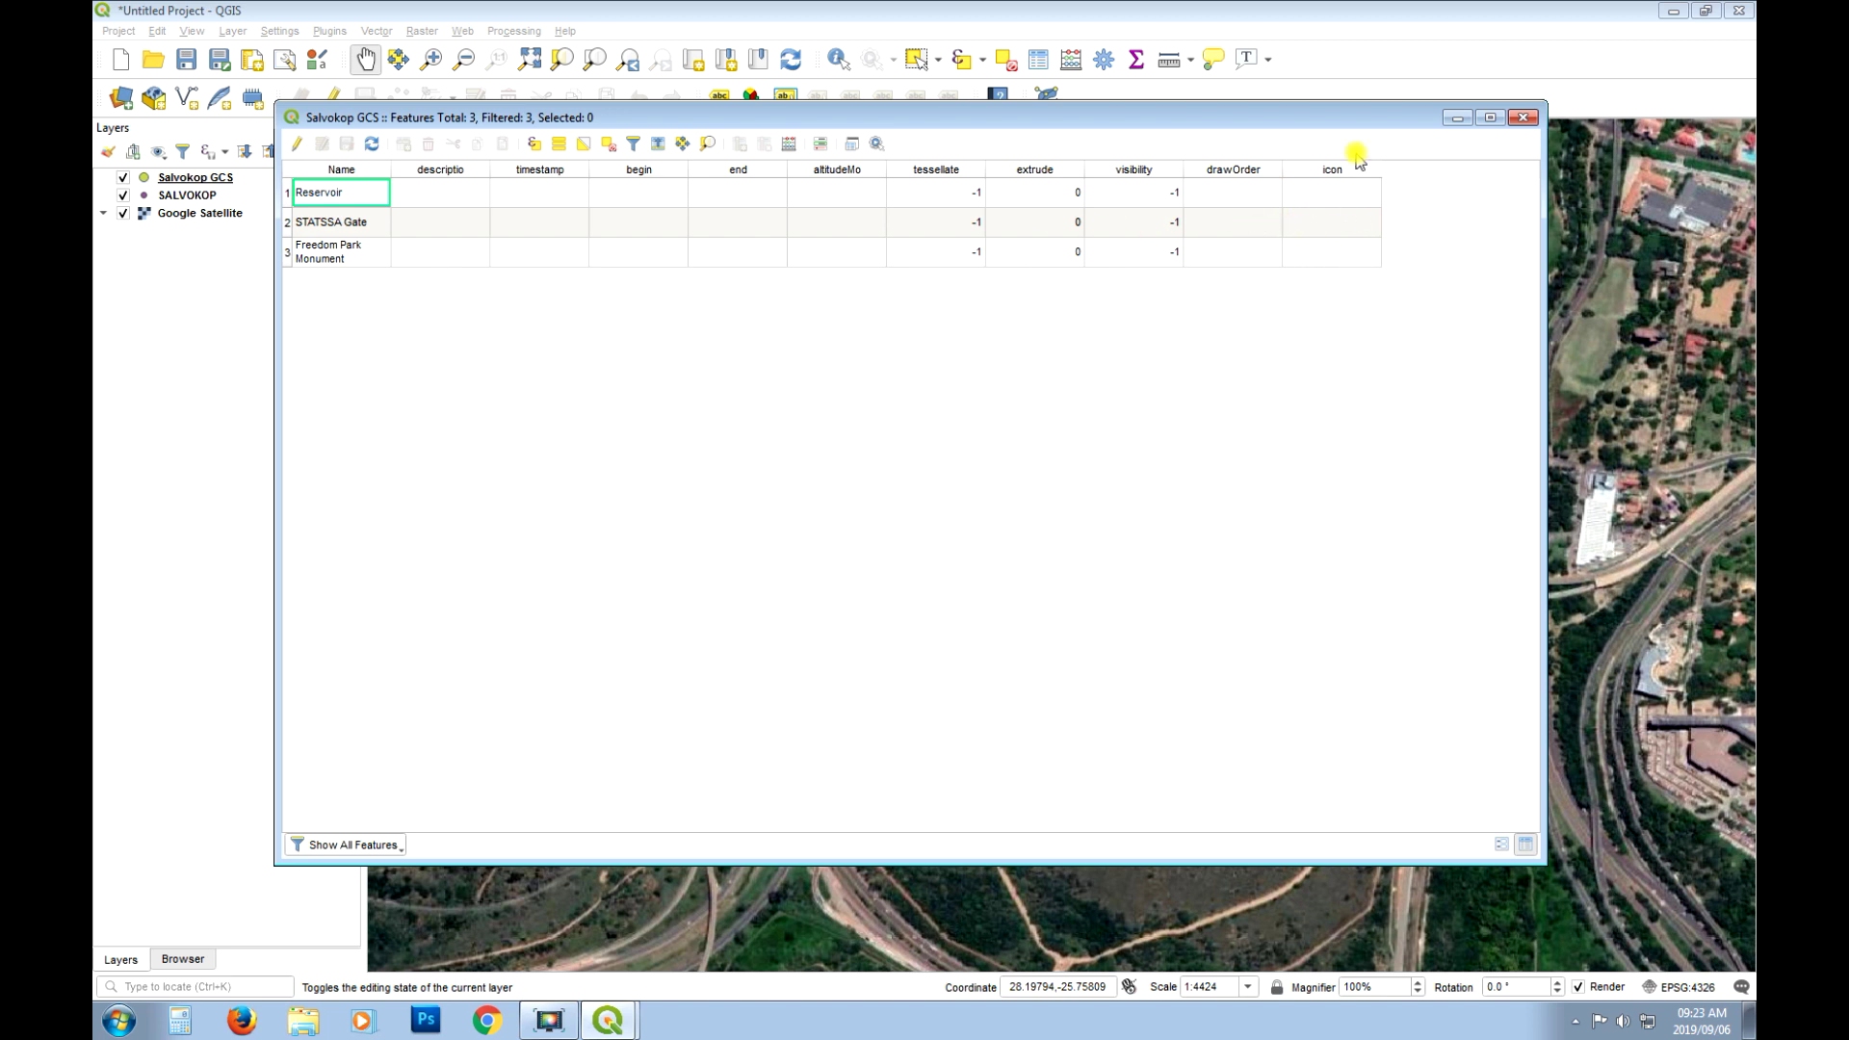
{"action": "left_click", "coordinate": [297, 144]}
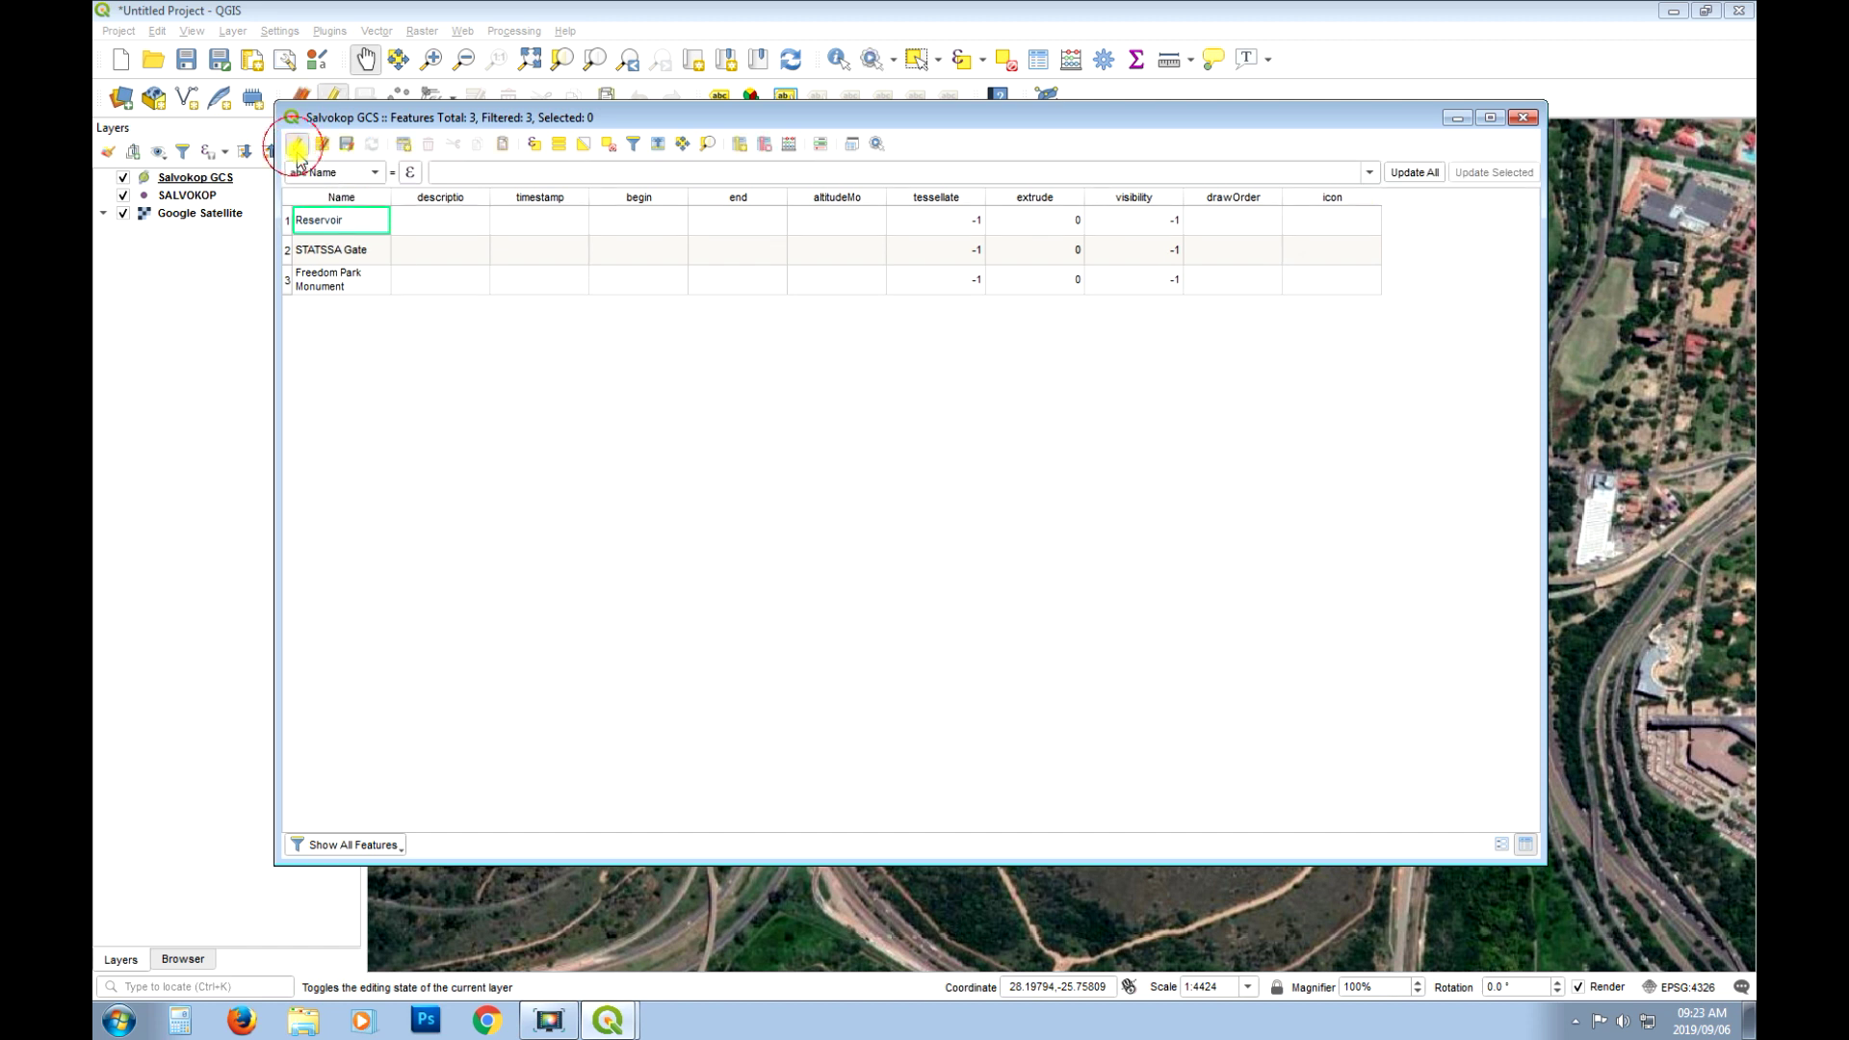
{"action": "left_click", "coordinate": [765, 148]}
{"action": "left_click_drag", "start_coordinate": [446, 154], "coordinate": [557, 452]}
{"action": "left_click", "coordinate": [1362, 676]}
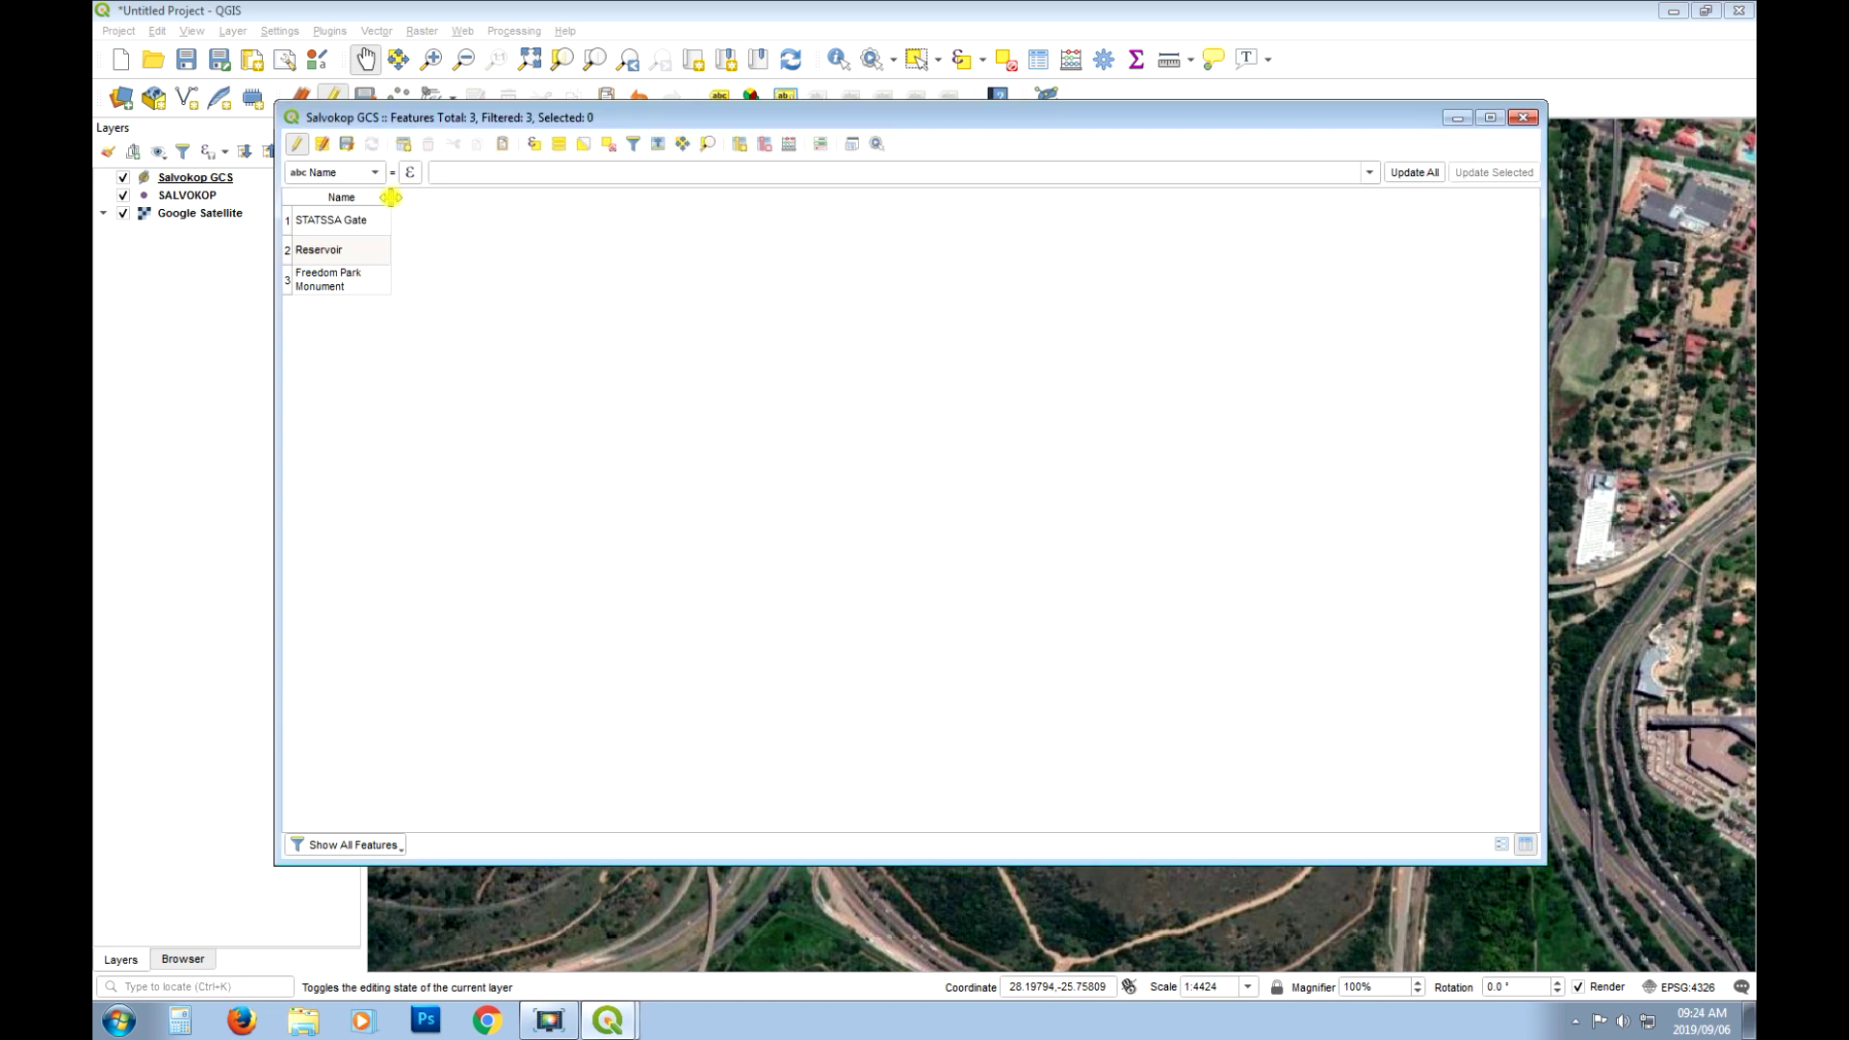
{"action": "left_click_drag", "start_coordinate": [391, 196], "coordinate": [467, 202]}
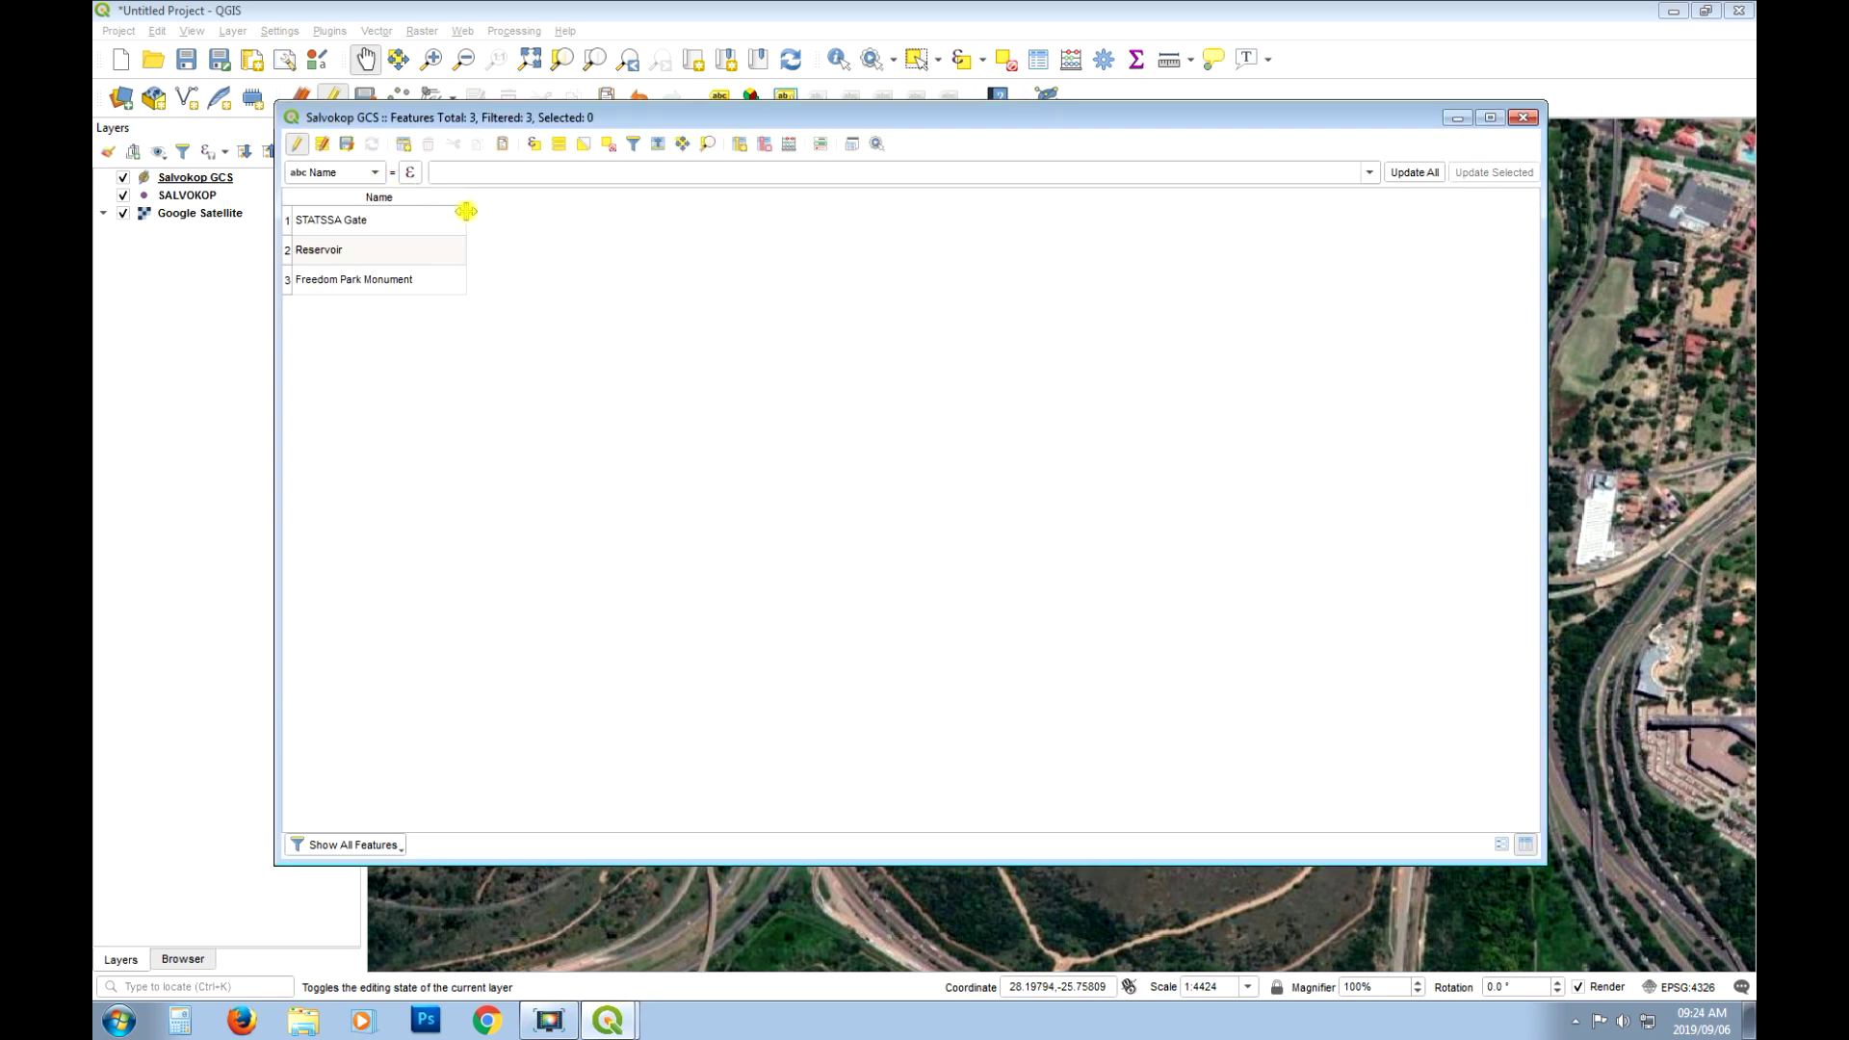
Calculate a 'latitude' decimal (real) field with precision 6 from the expression $y.
{"action": "left_click", "coordinate": [787, 144]}
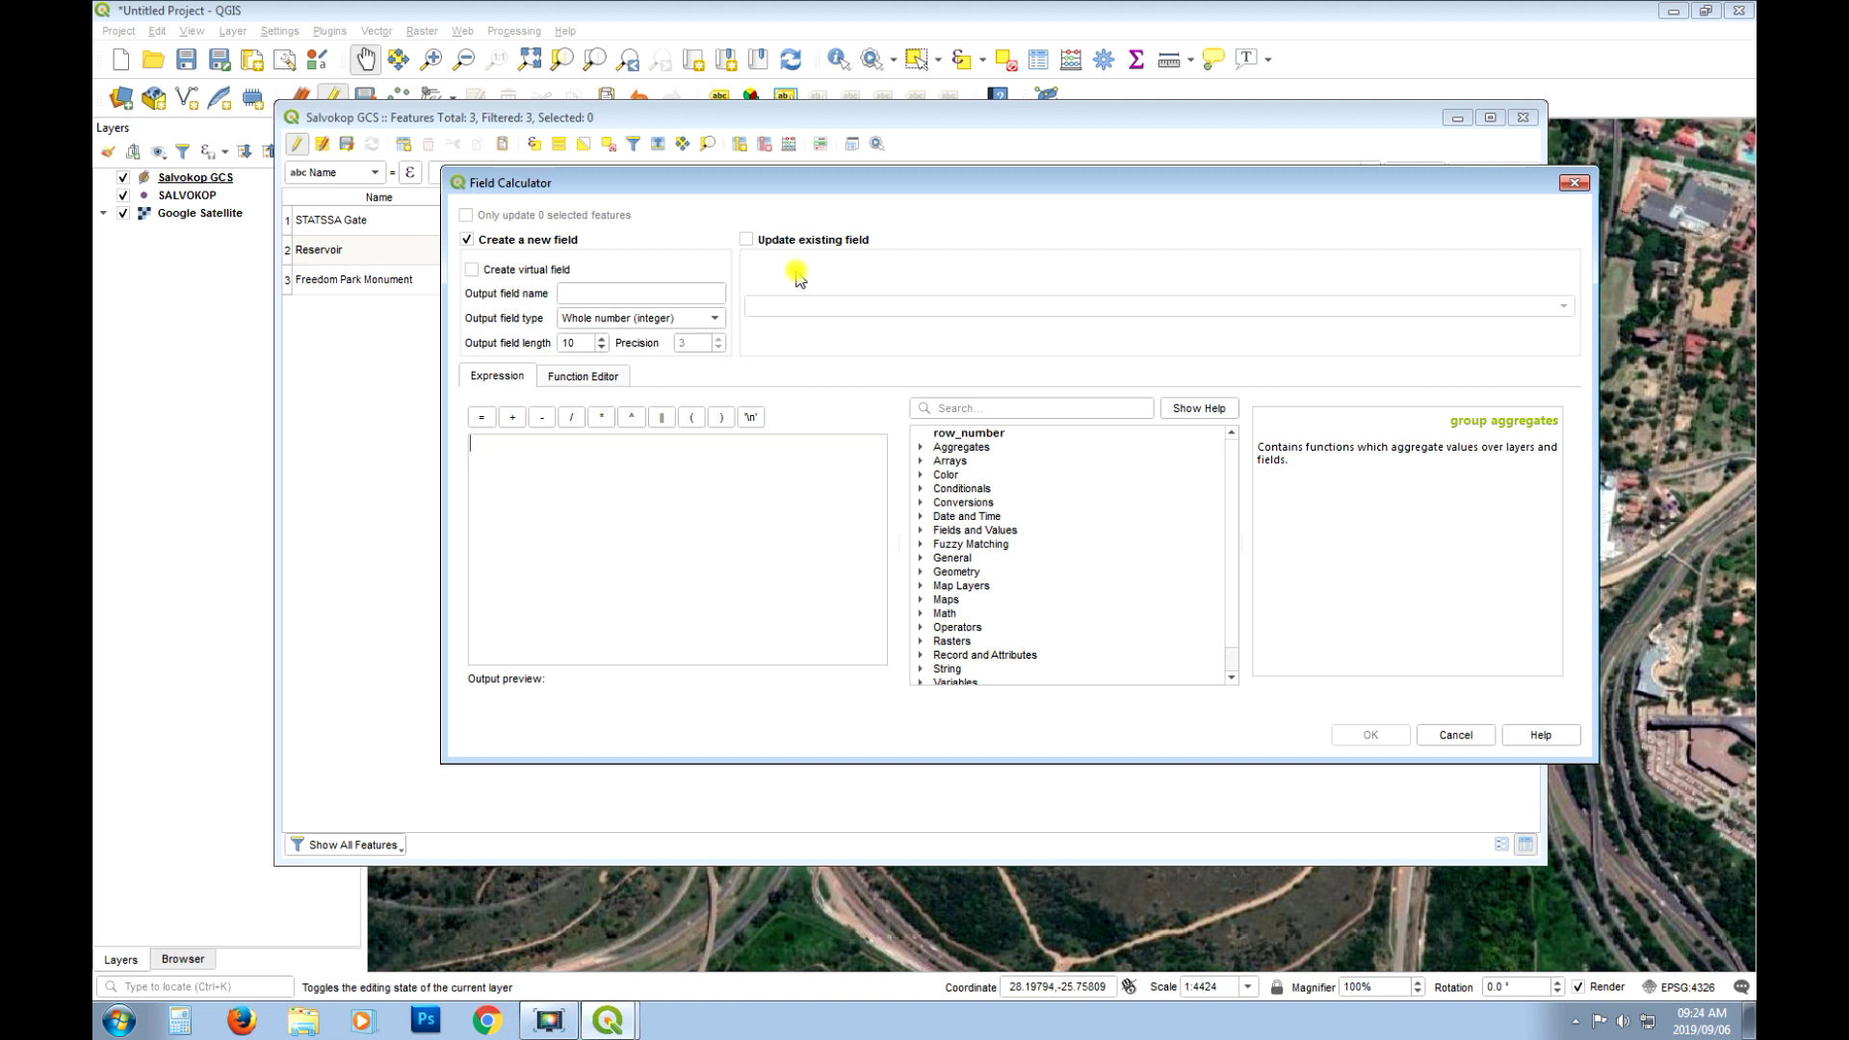
{"action": "left_click", "coordinate": [641, 294]}
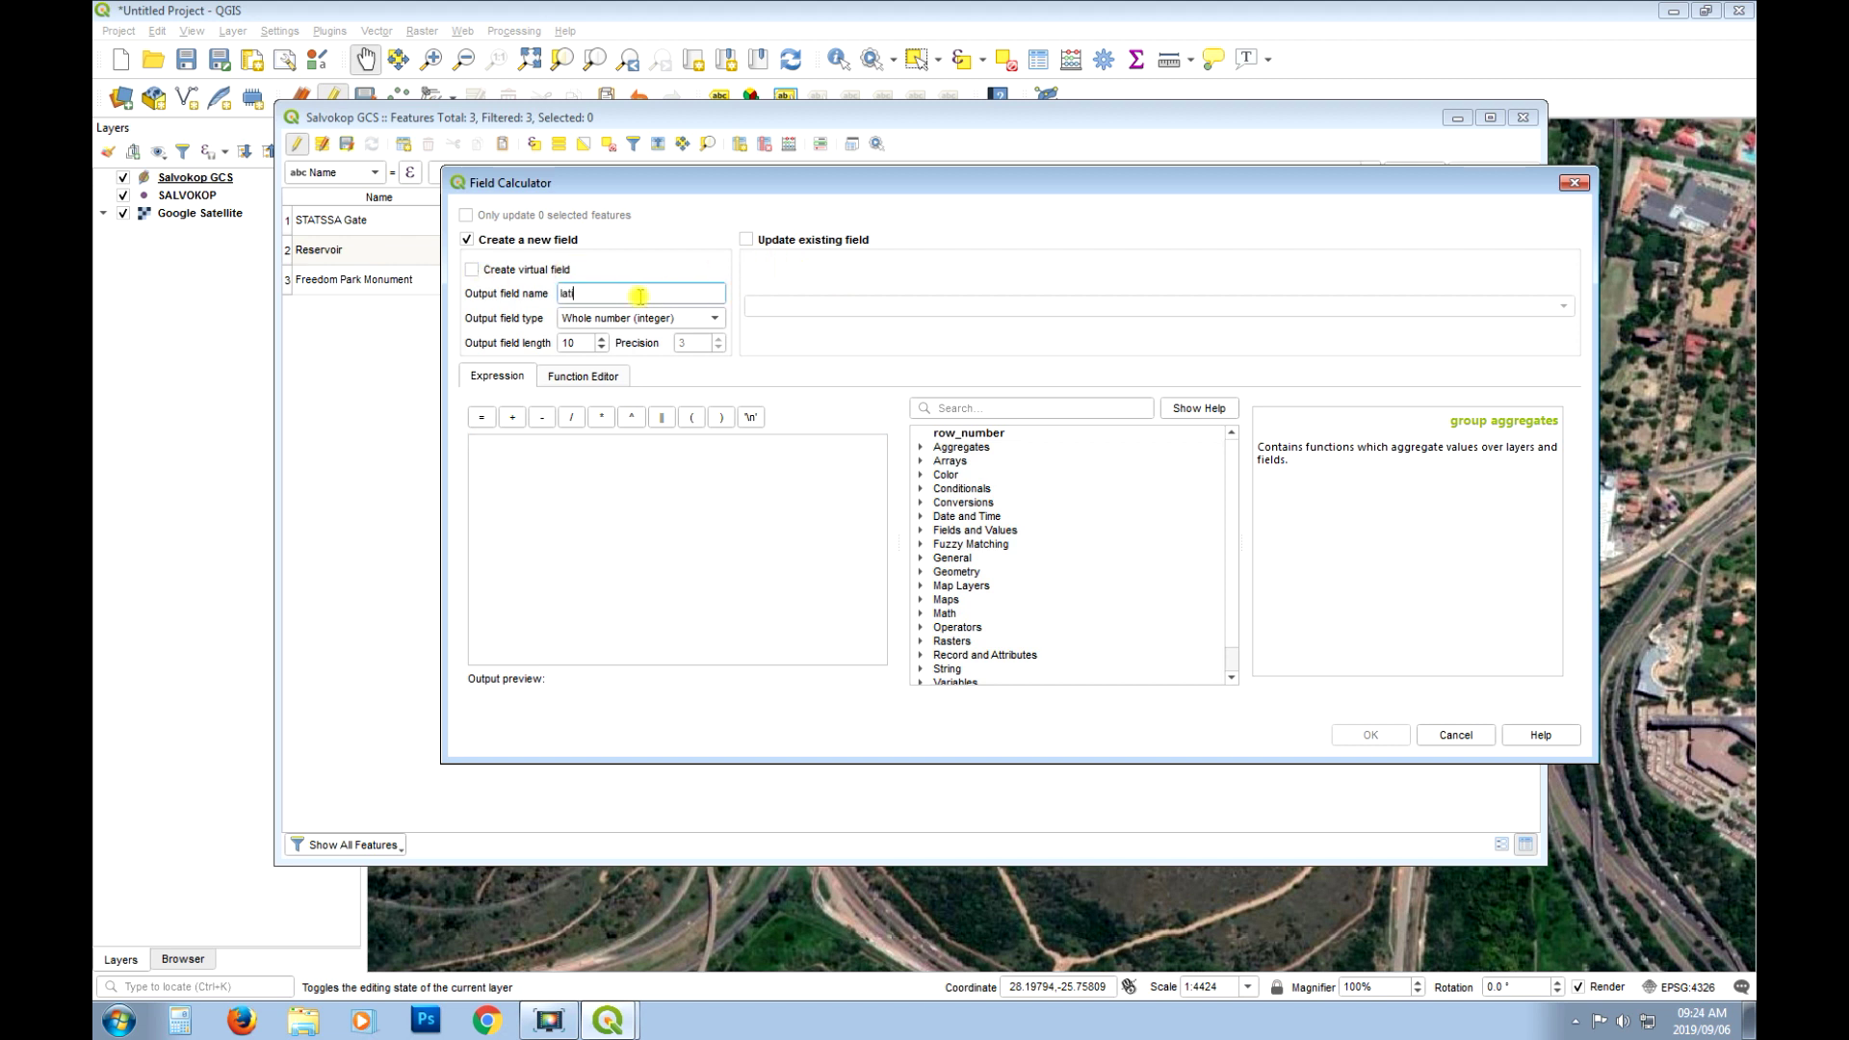
{"action": "left_click", "coordinate": [681, 326]}
{"action": "left_click", "coordinate": [636, 366]}
{"action": "left_click", "coordinate": [693, 342]}
{"action": "type", "text": "6"}
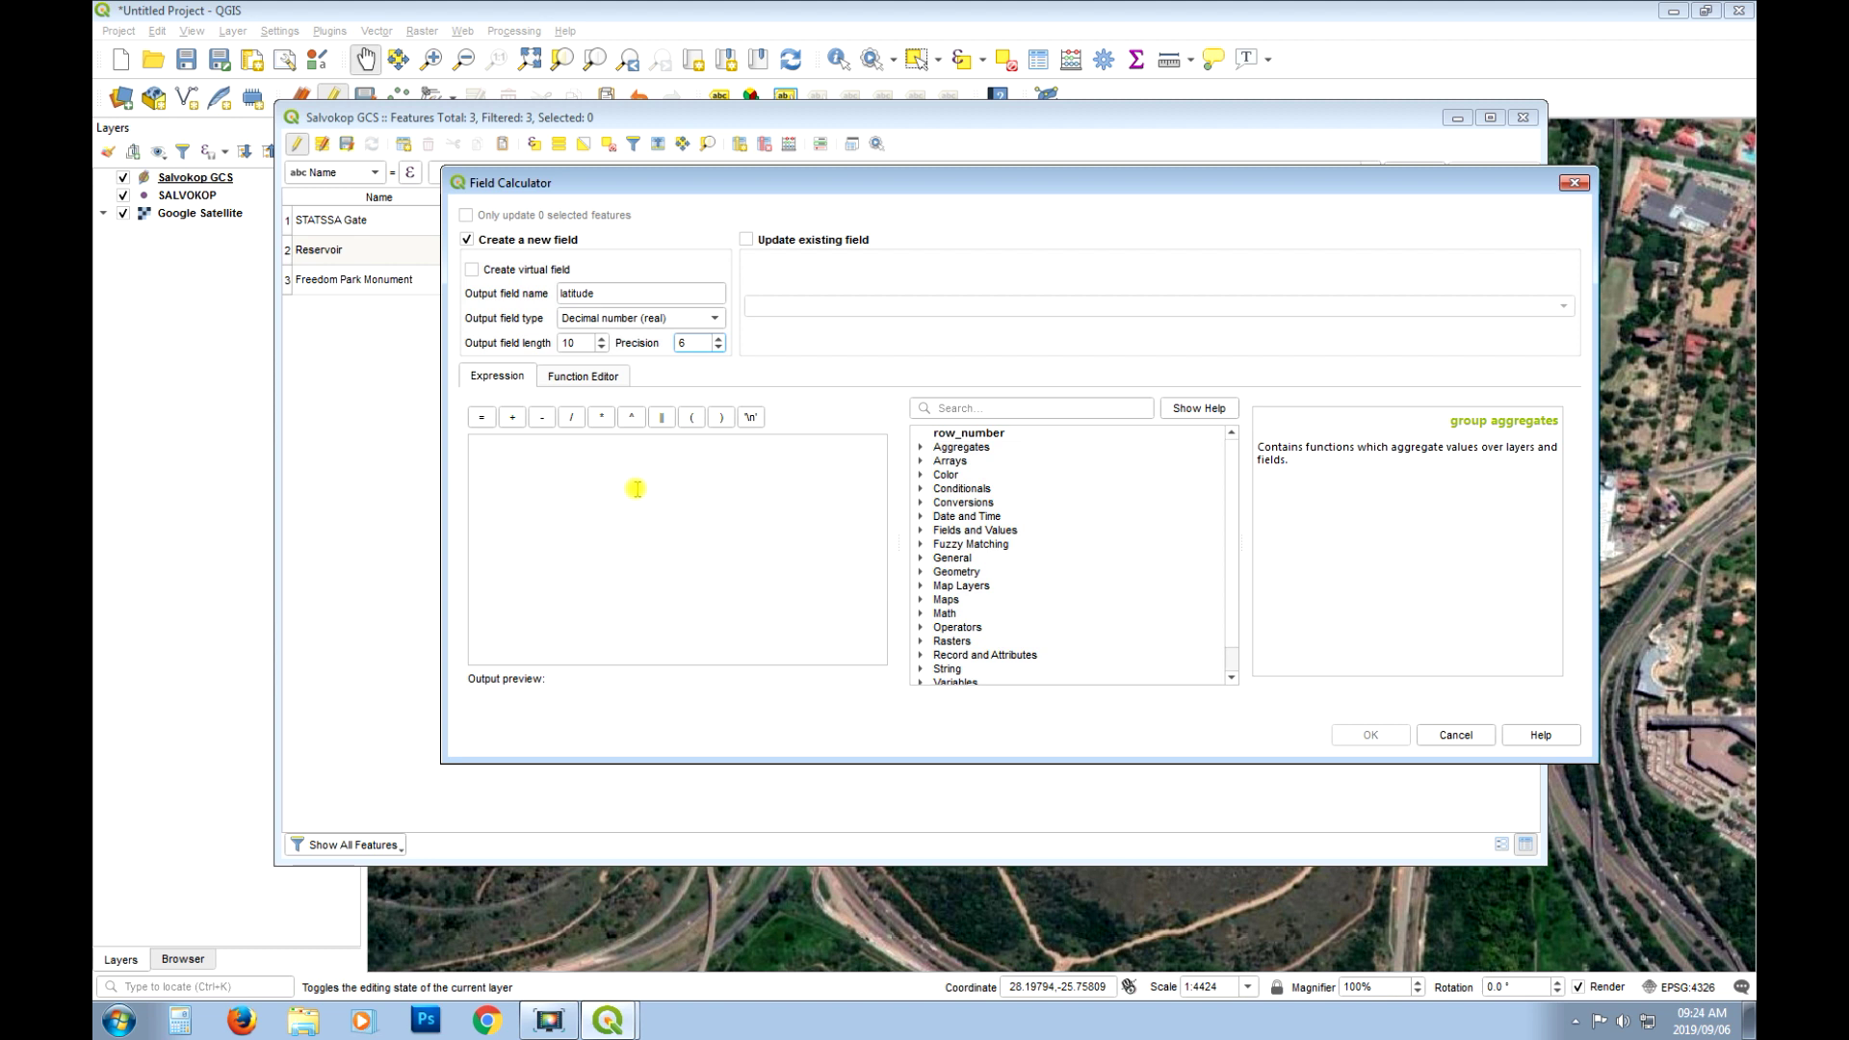
{"action": "left_click", "coordinate": [579, 481]}
{"action": "type", "text": "$x"}
{"action": "key", "text": "BackSpace"}
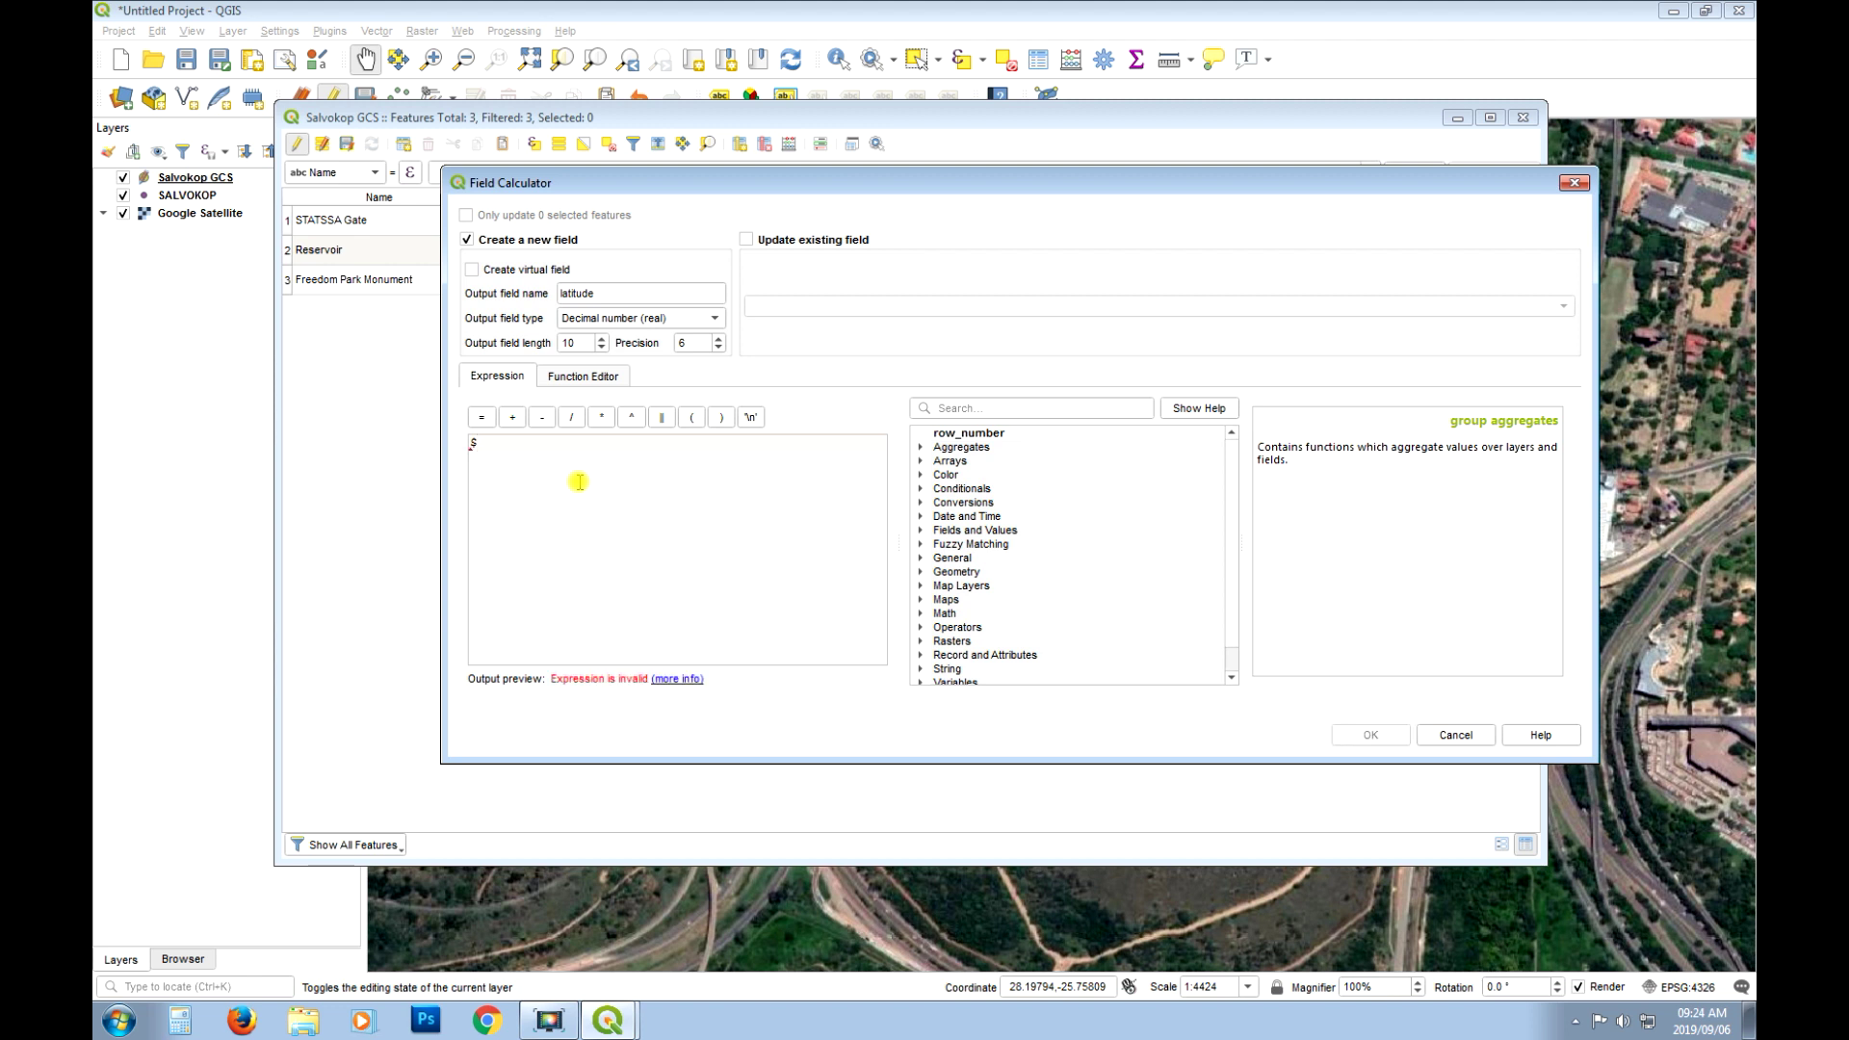
{"action": "type", "text": "y"}
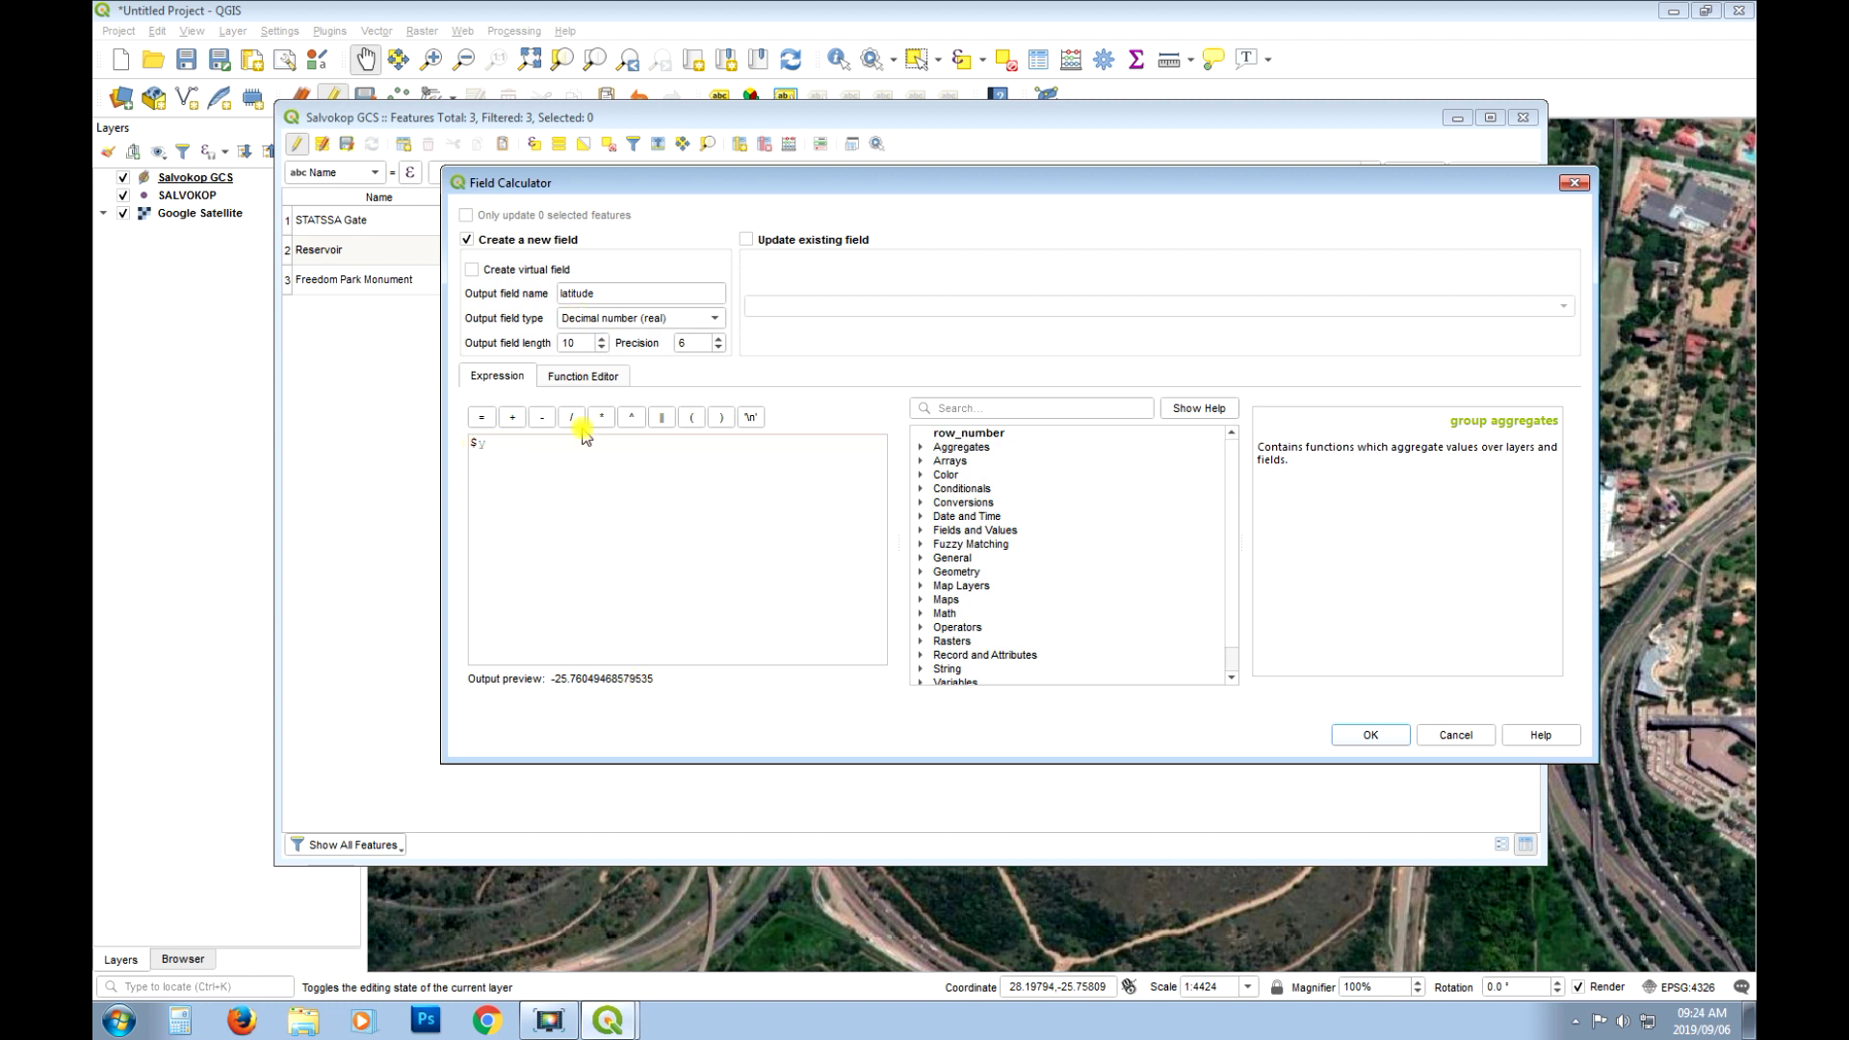
{"action": "left_click", "coordinate": [1372, 735]}
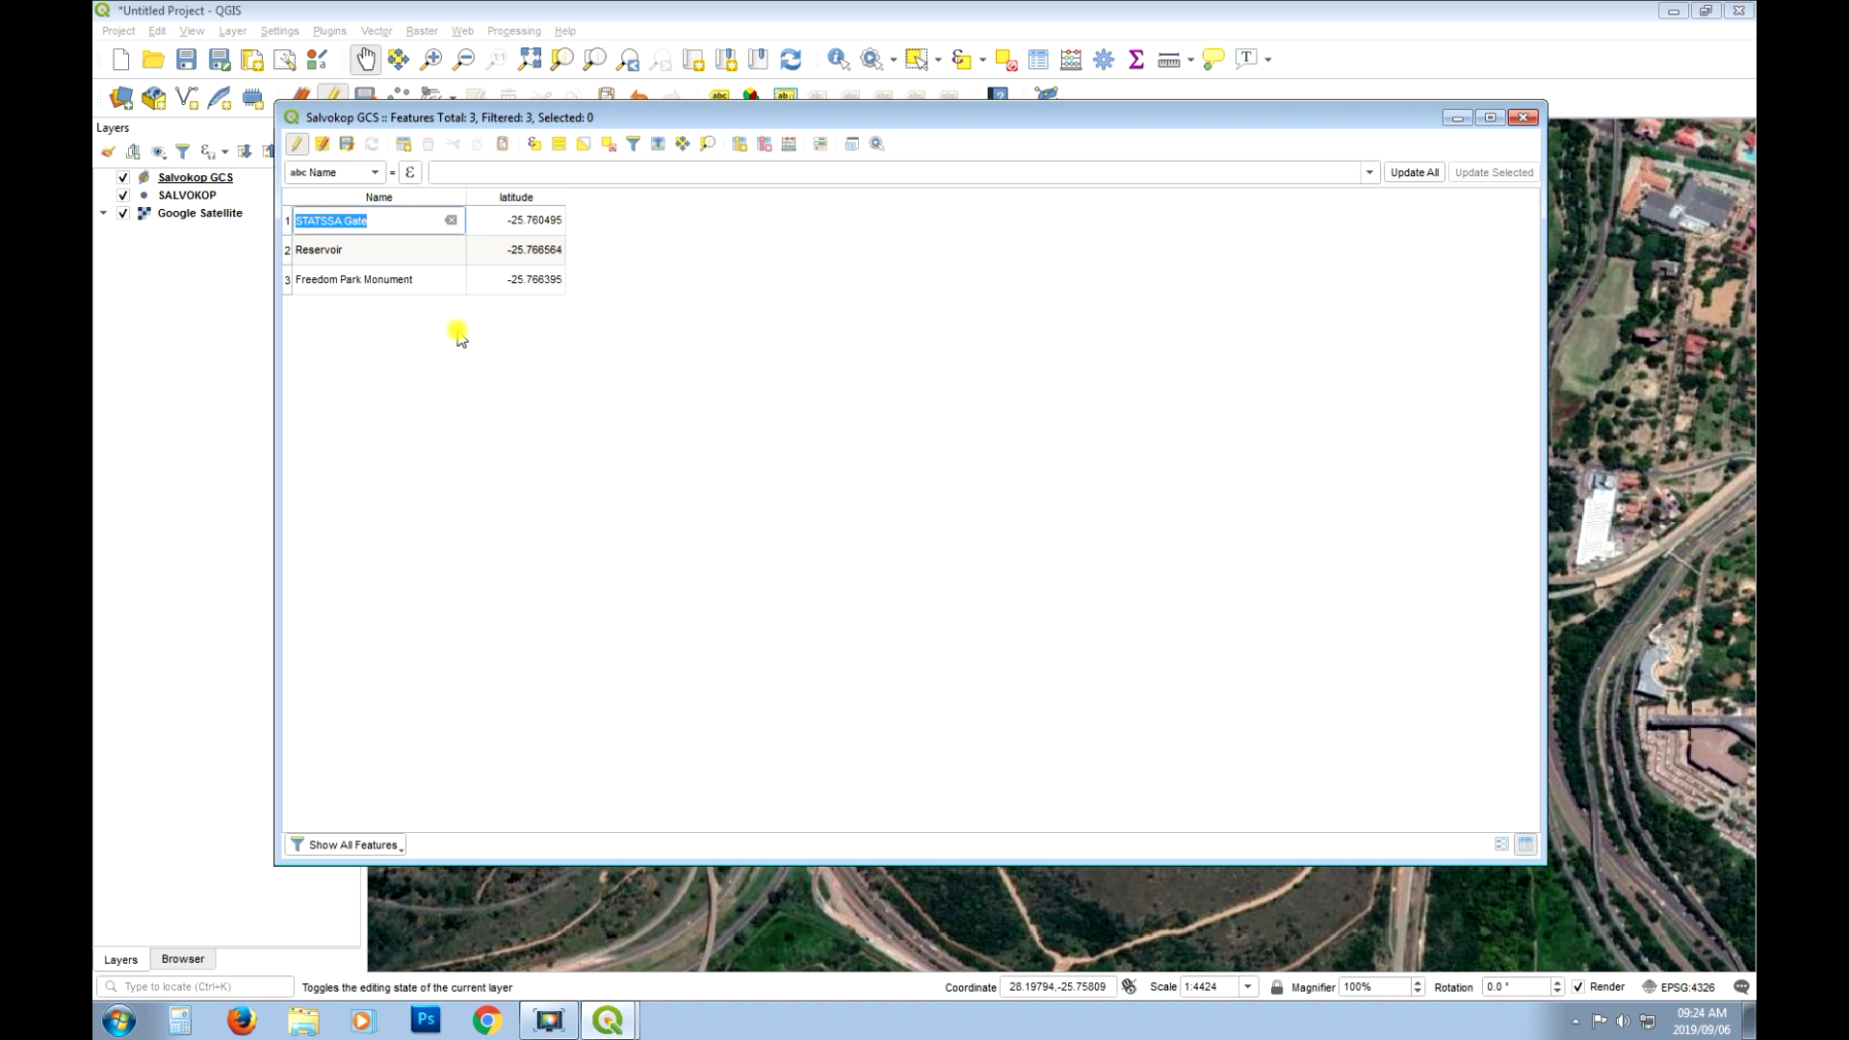
Calculate a new 'longitude' decimal field with precision 6 from the expression $x.
{"action": "left_click", "coordinate": [791, 151]}
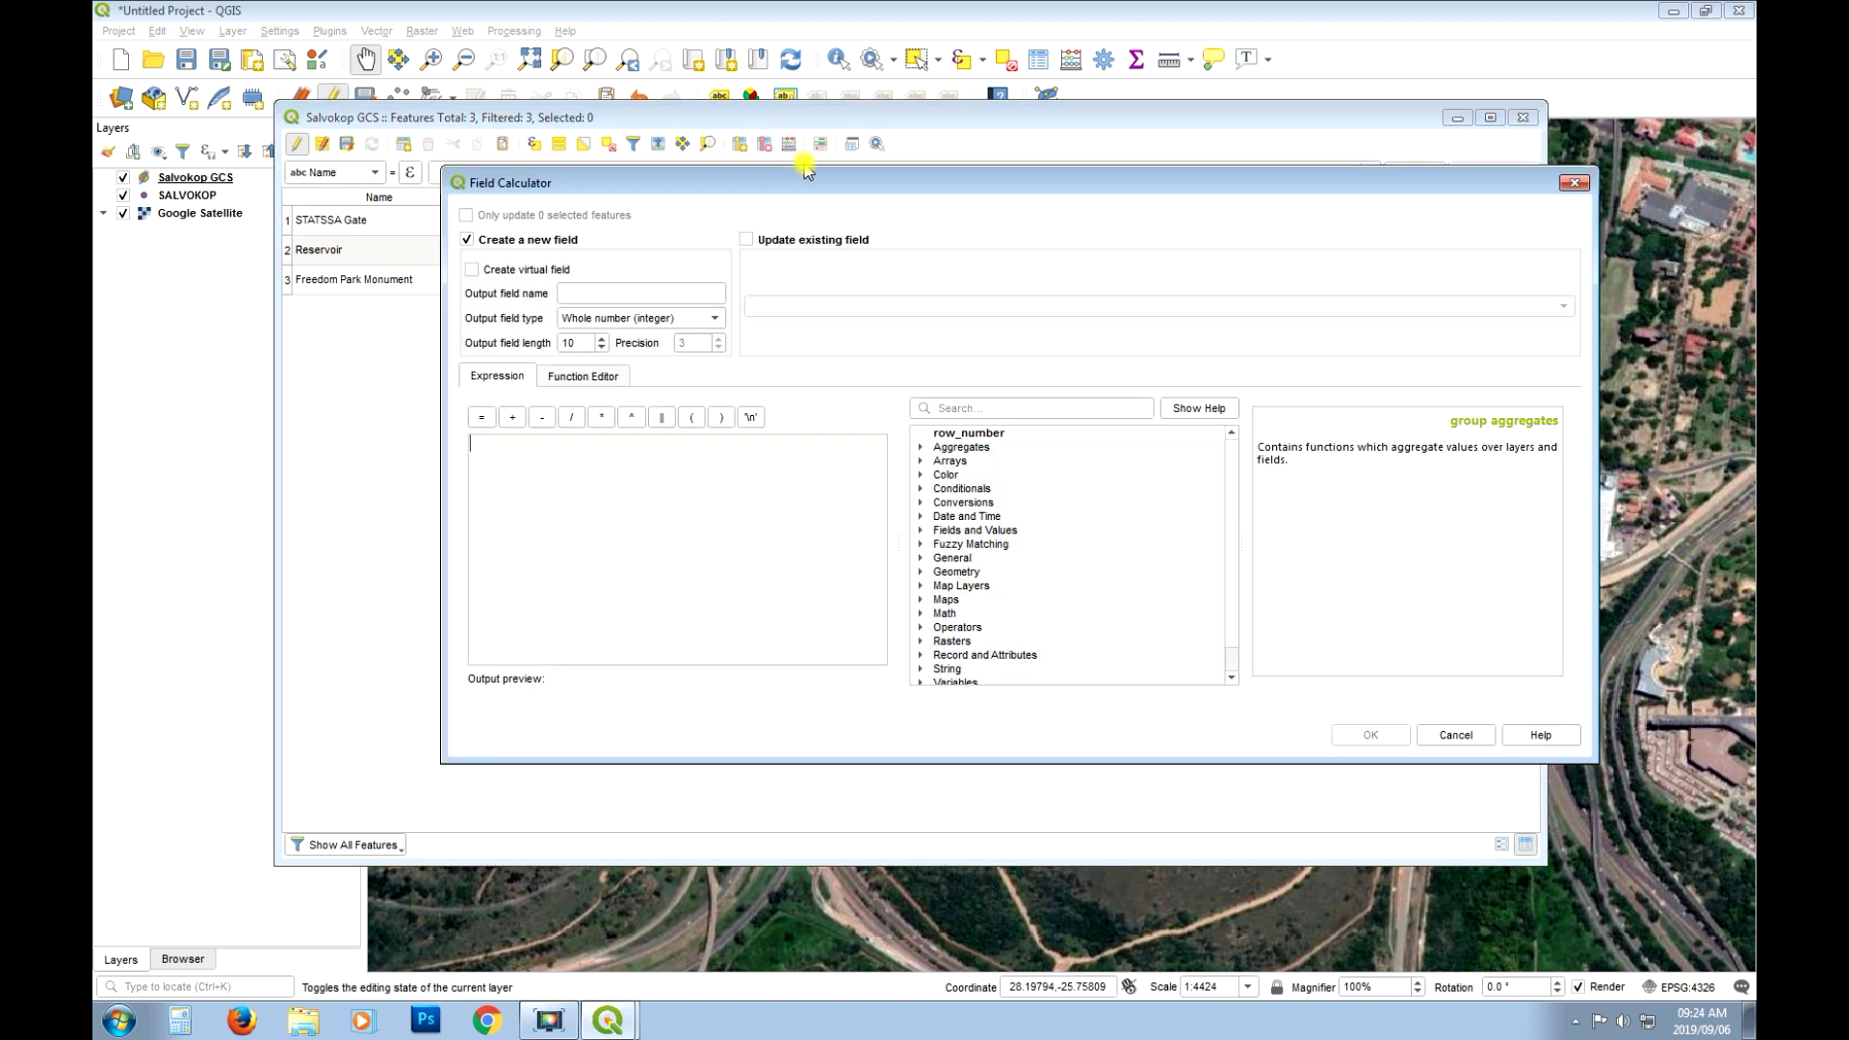
{"action": "left_click", "coordinate": [581, 292]}
{"action": "type", "text": "longitude"}
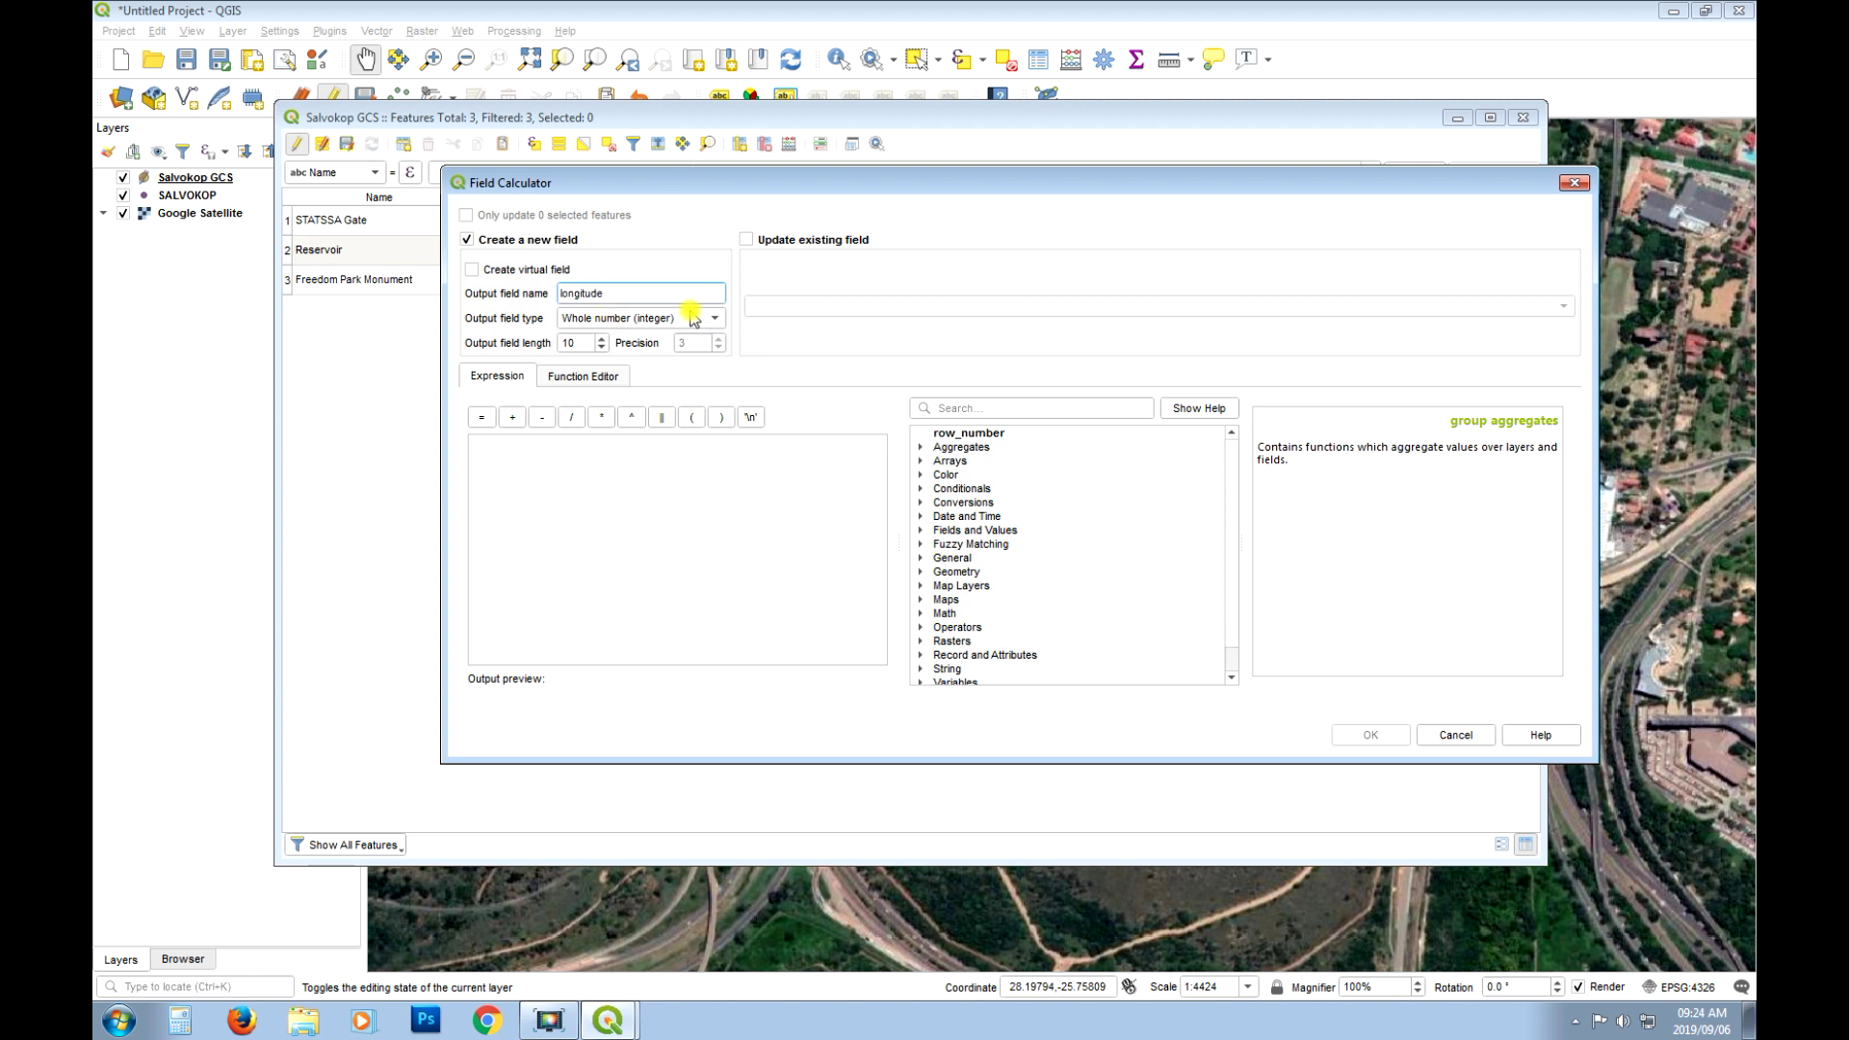
{"action": "left_click", "coordinate": [689, 319]}
{"action": "left_click", "coordinate": [635, 366]}
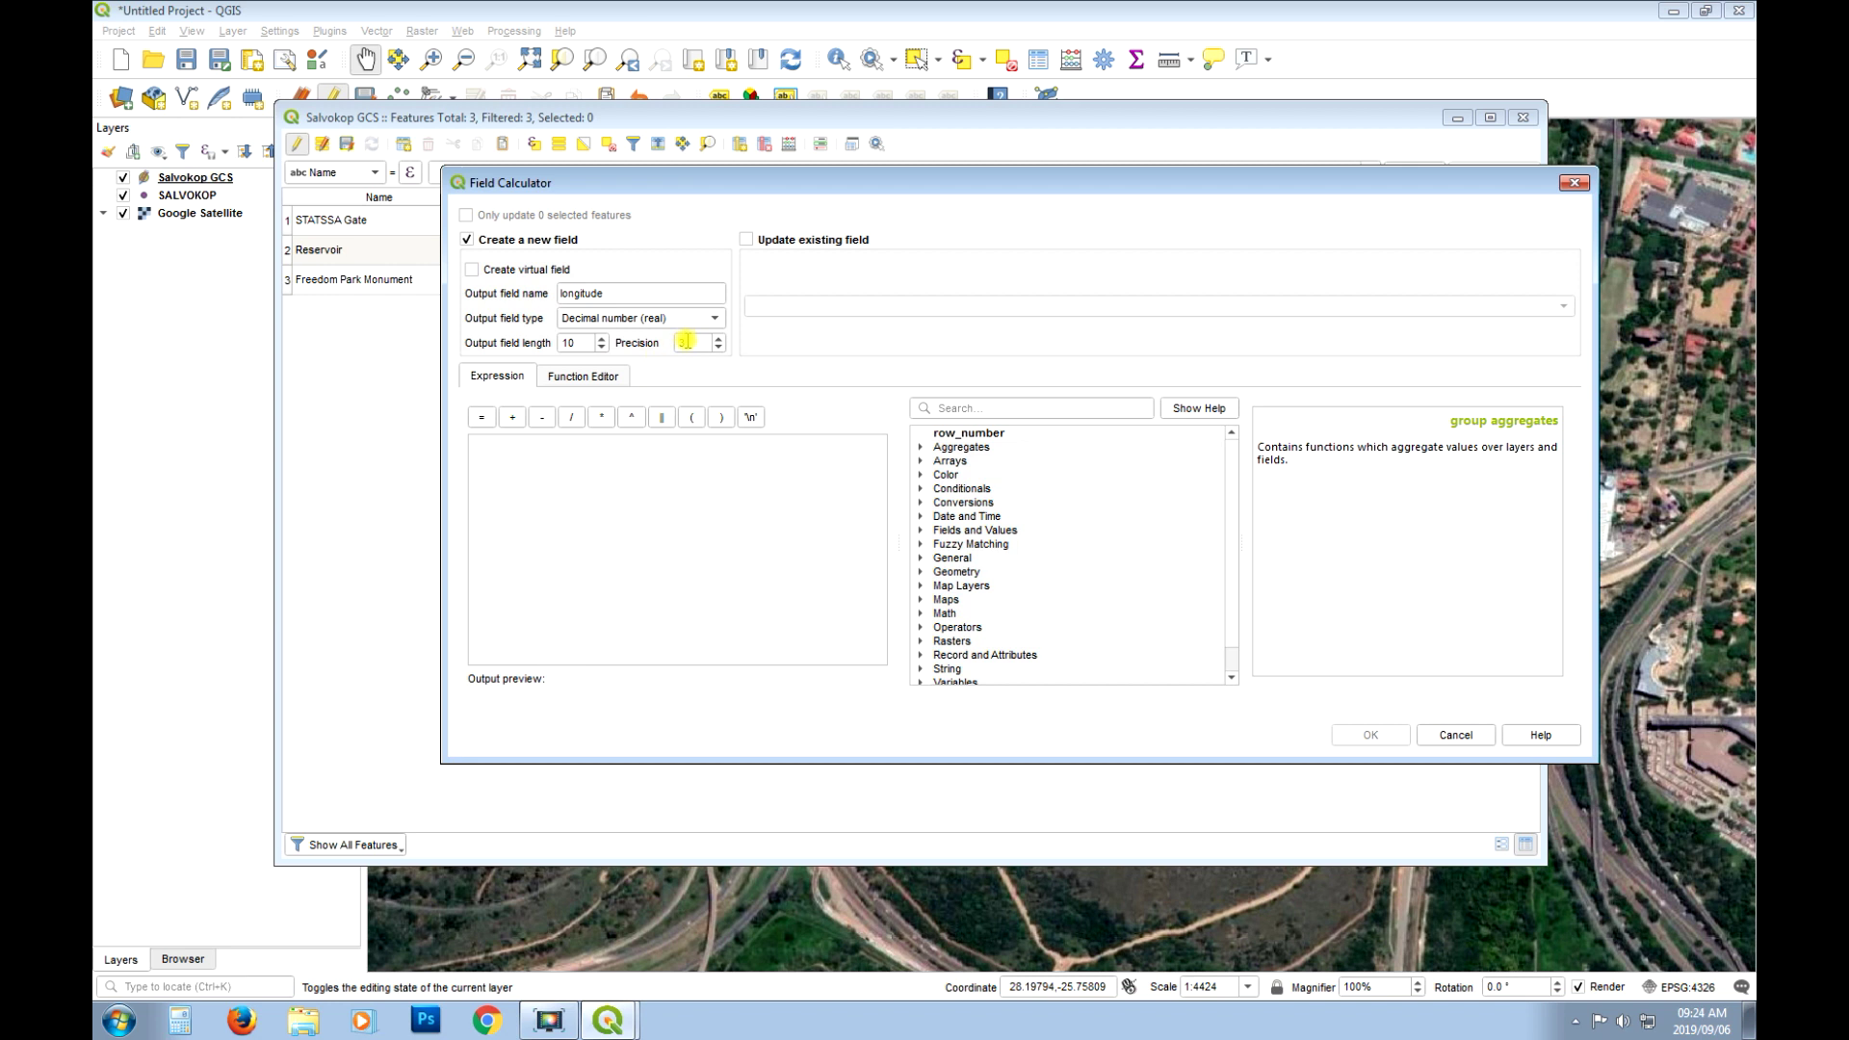
{"action": "left_click", "coordinate": [681, 342]}
{"action": "type", "text": "6"}
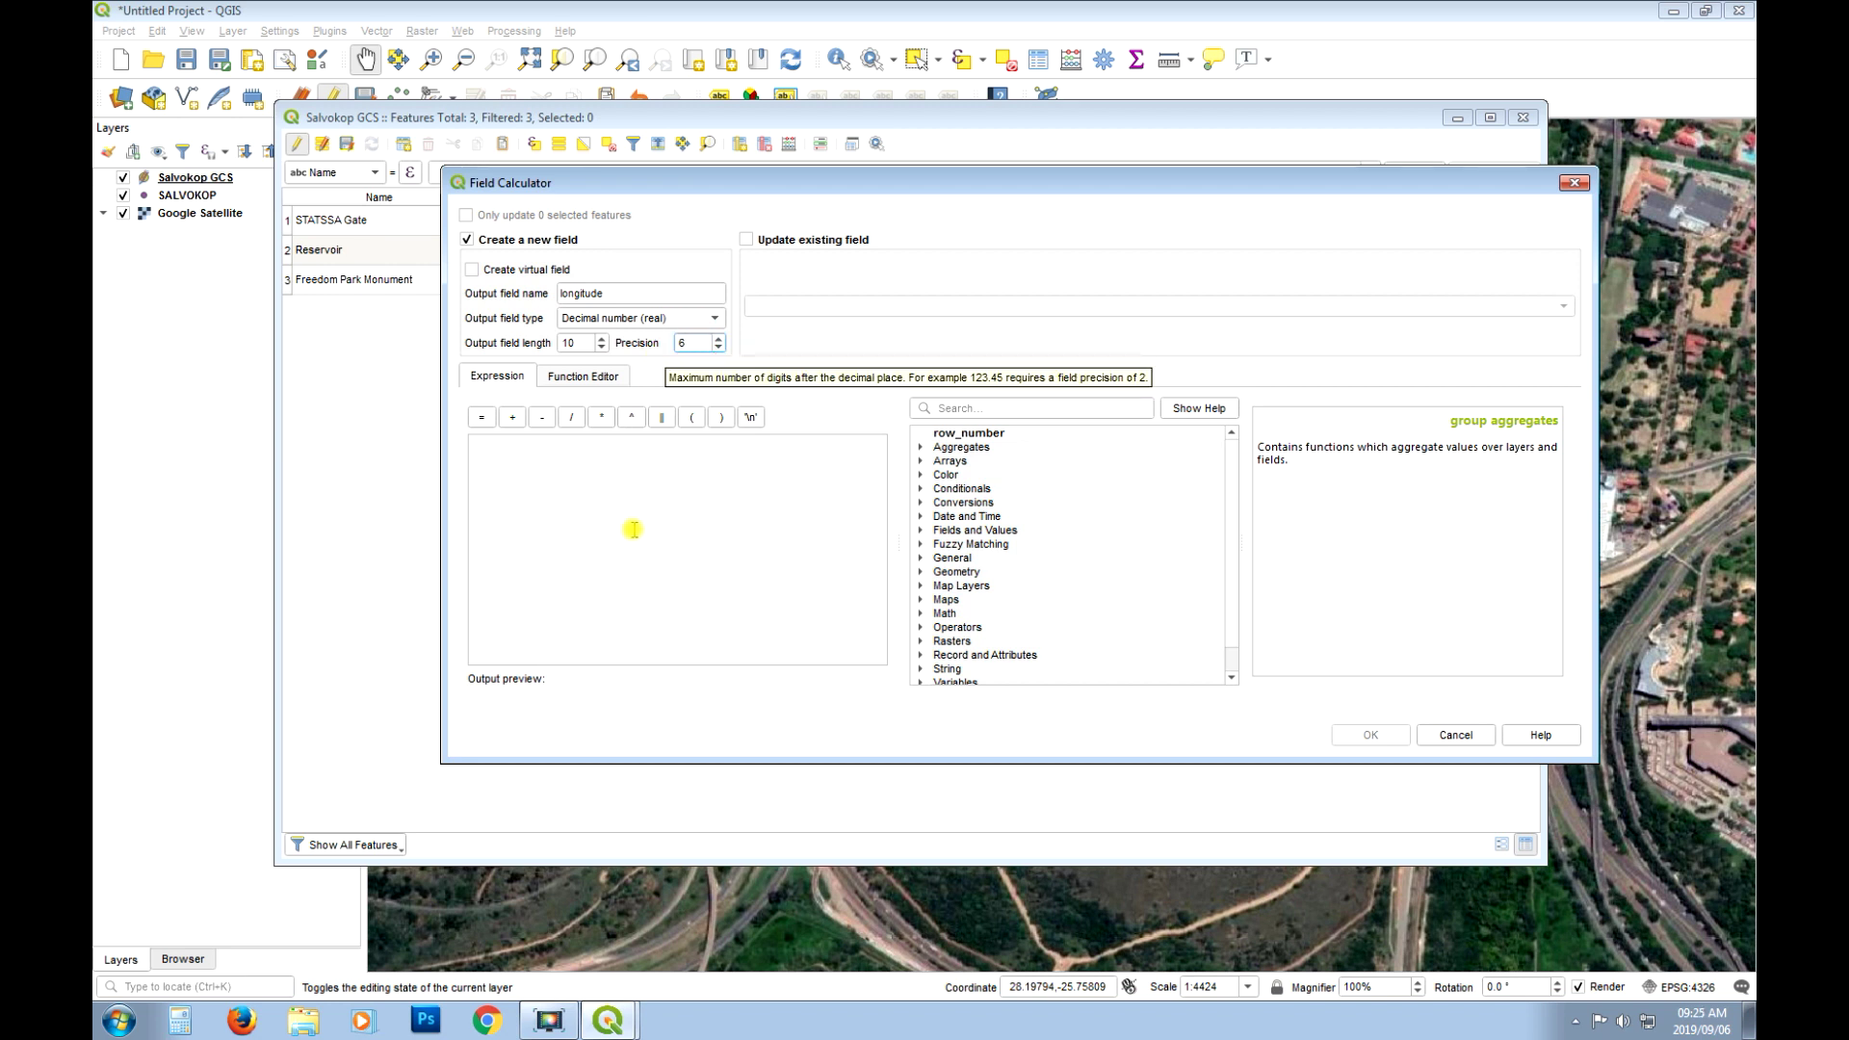
{"action": "left_click", "coordinate": [614, 528]}
{"action": "type", "text": "$x"}
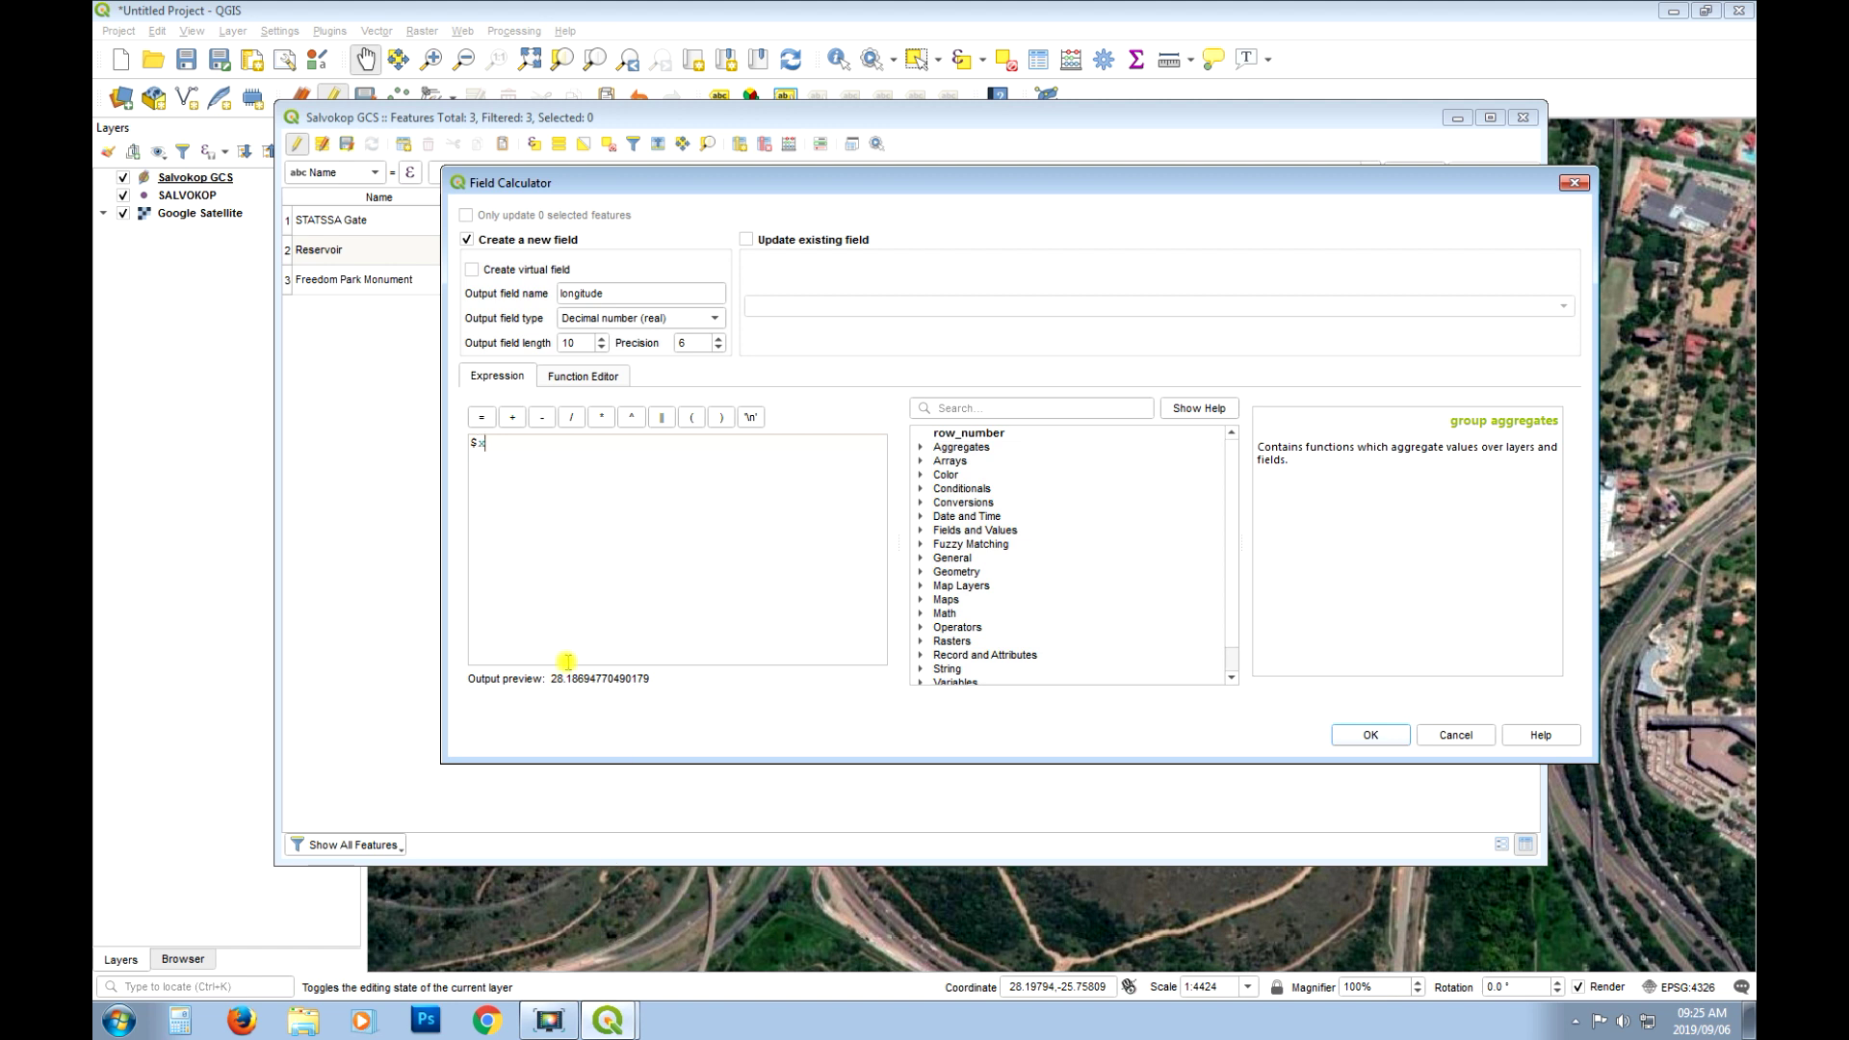
{"action": "left_click", "coordinate": [1370, 735]}
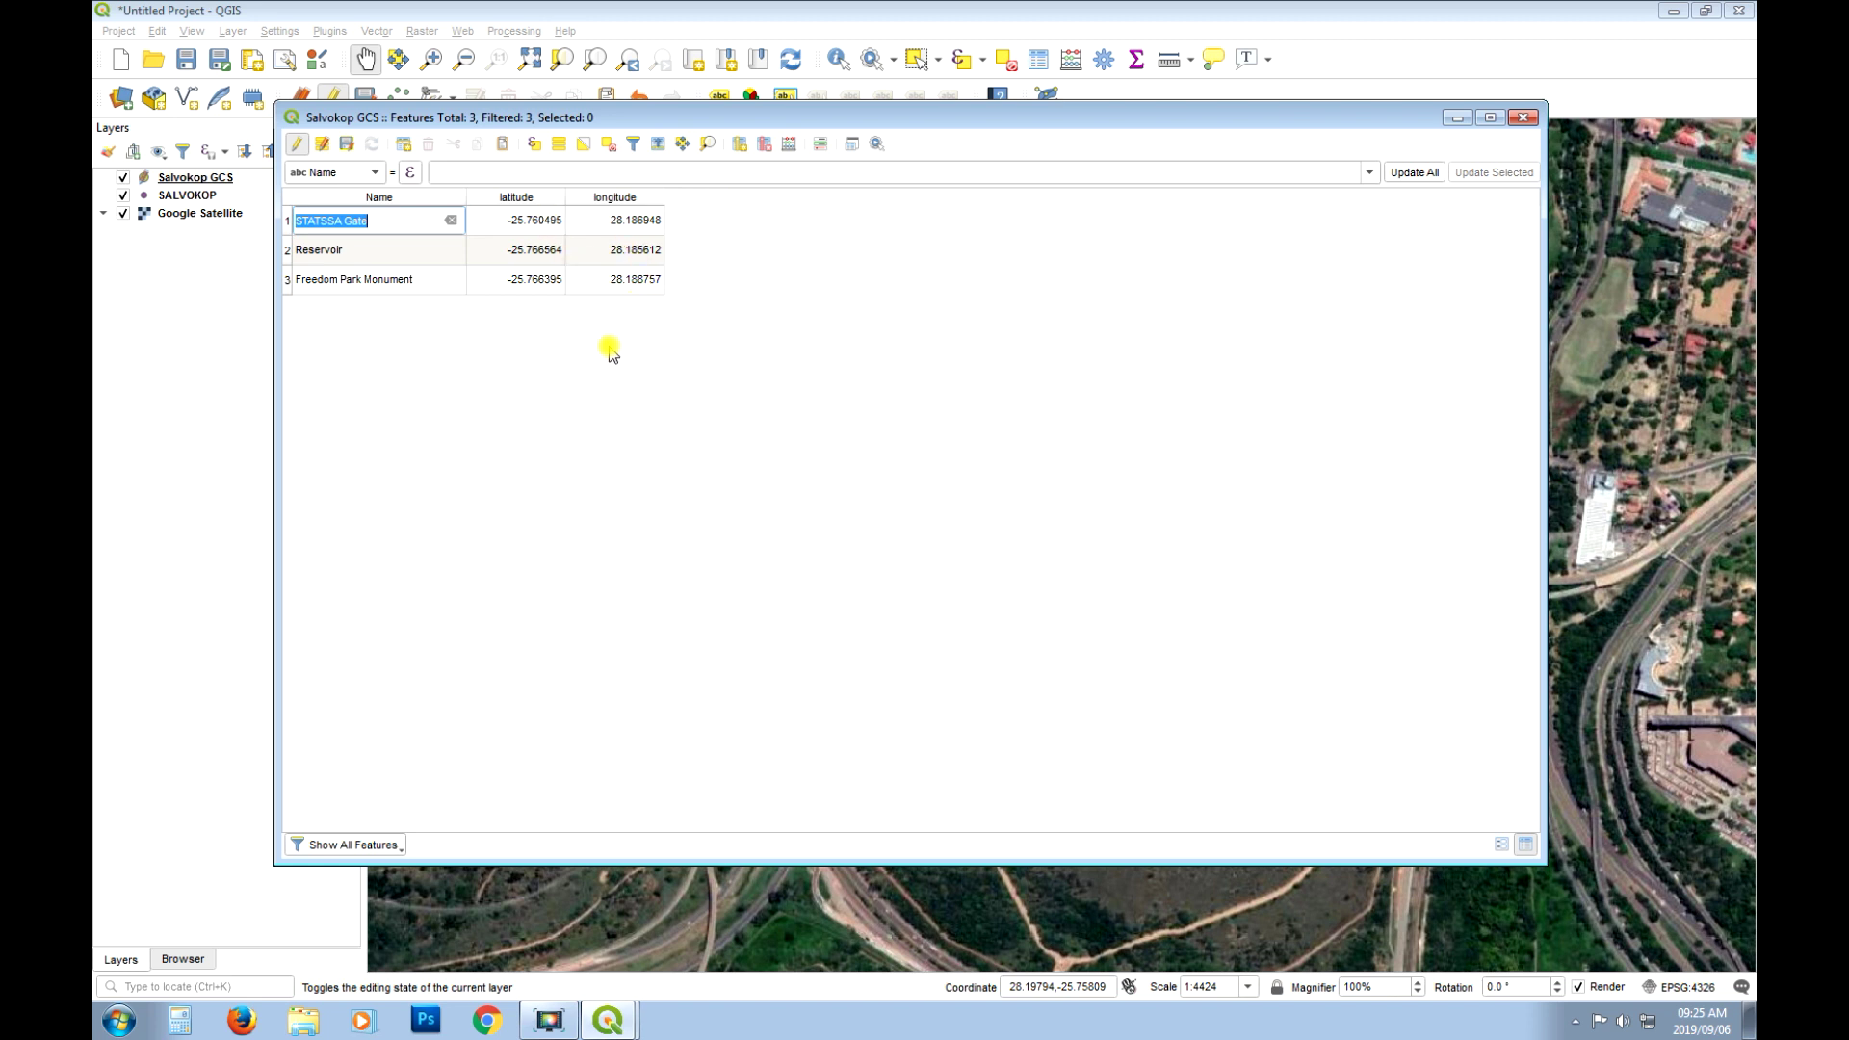
Stop editing Salvokop GCS, save the new field edits, and close the attribute table.
{"action": "left_click", "coordinate": [300, 154]}
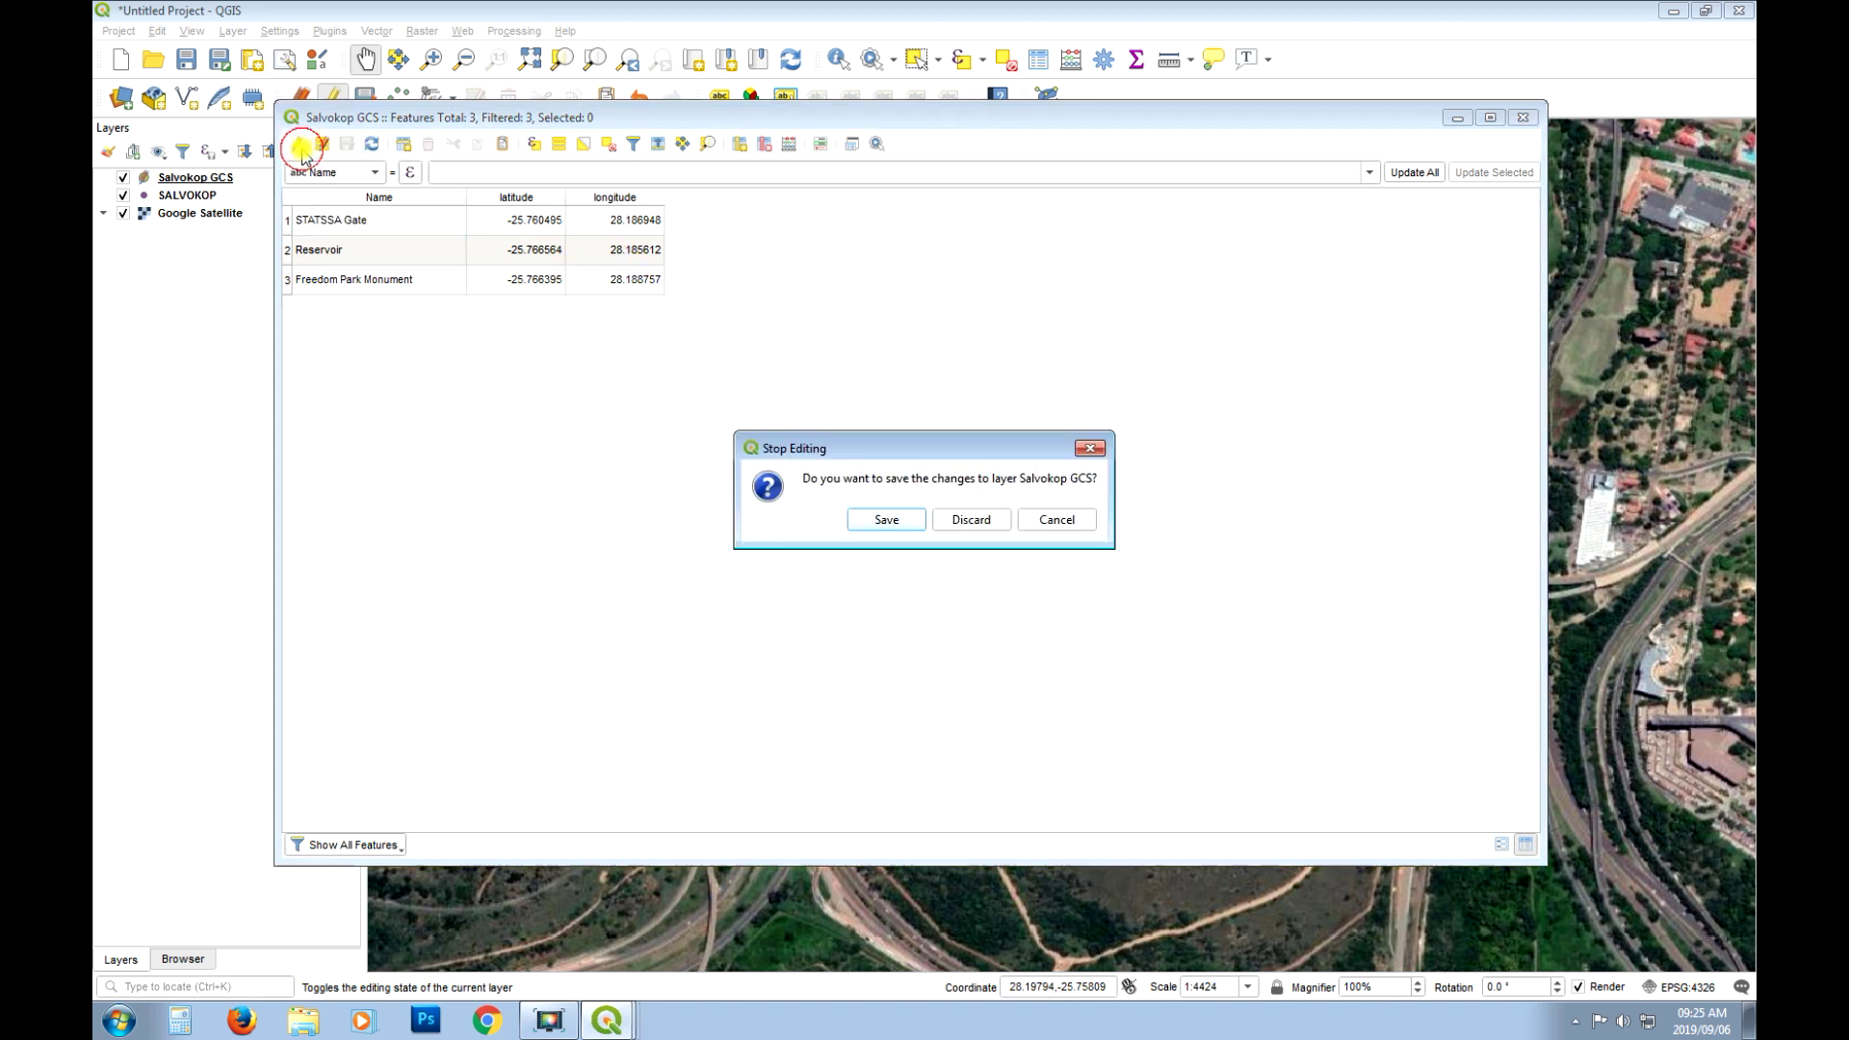
{"action": "left_click", "coordinate": [894, 526]}
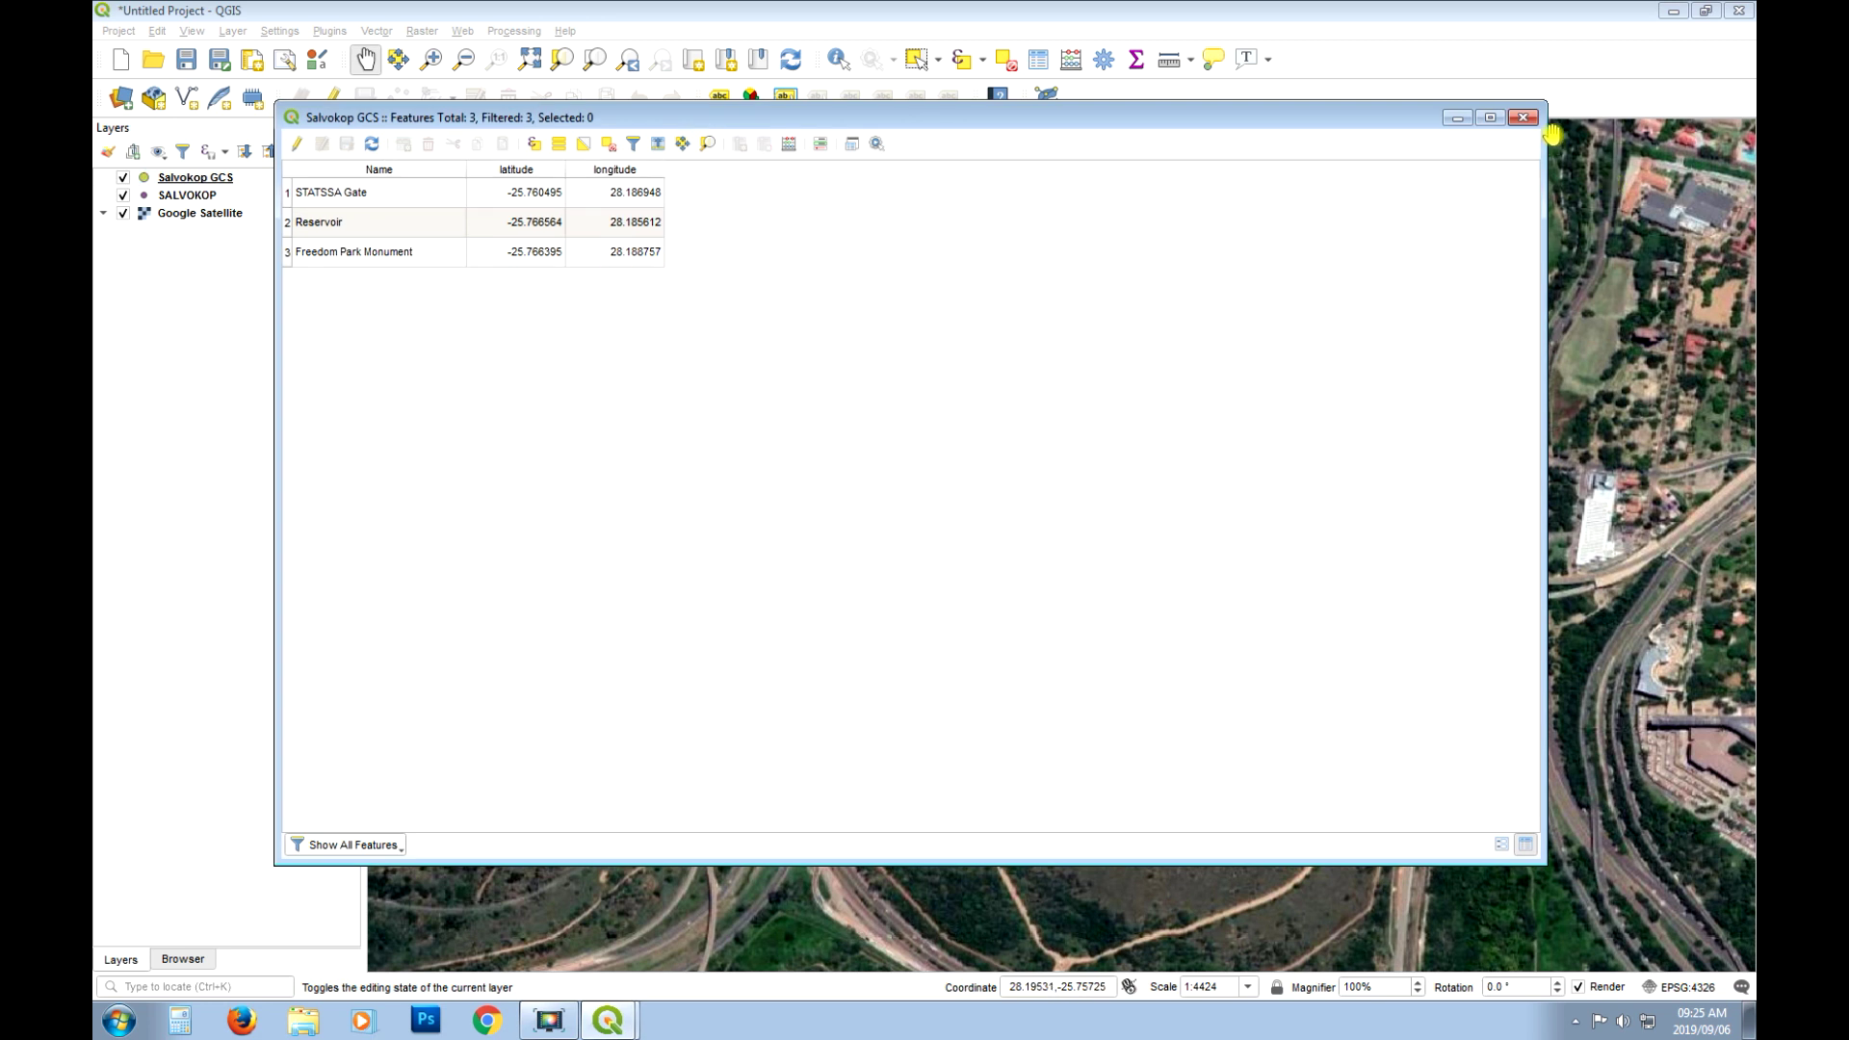
{"action": "left_click", "coordinate": [1523, 117]}
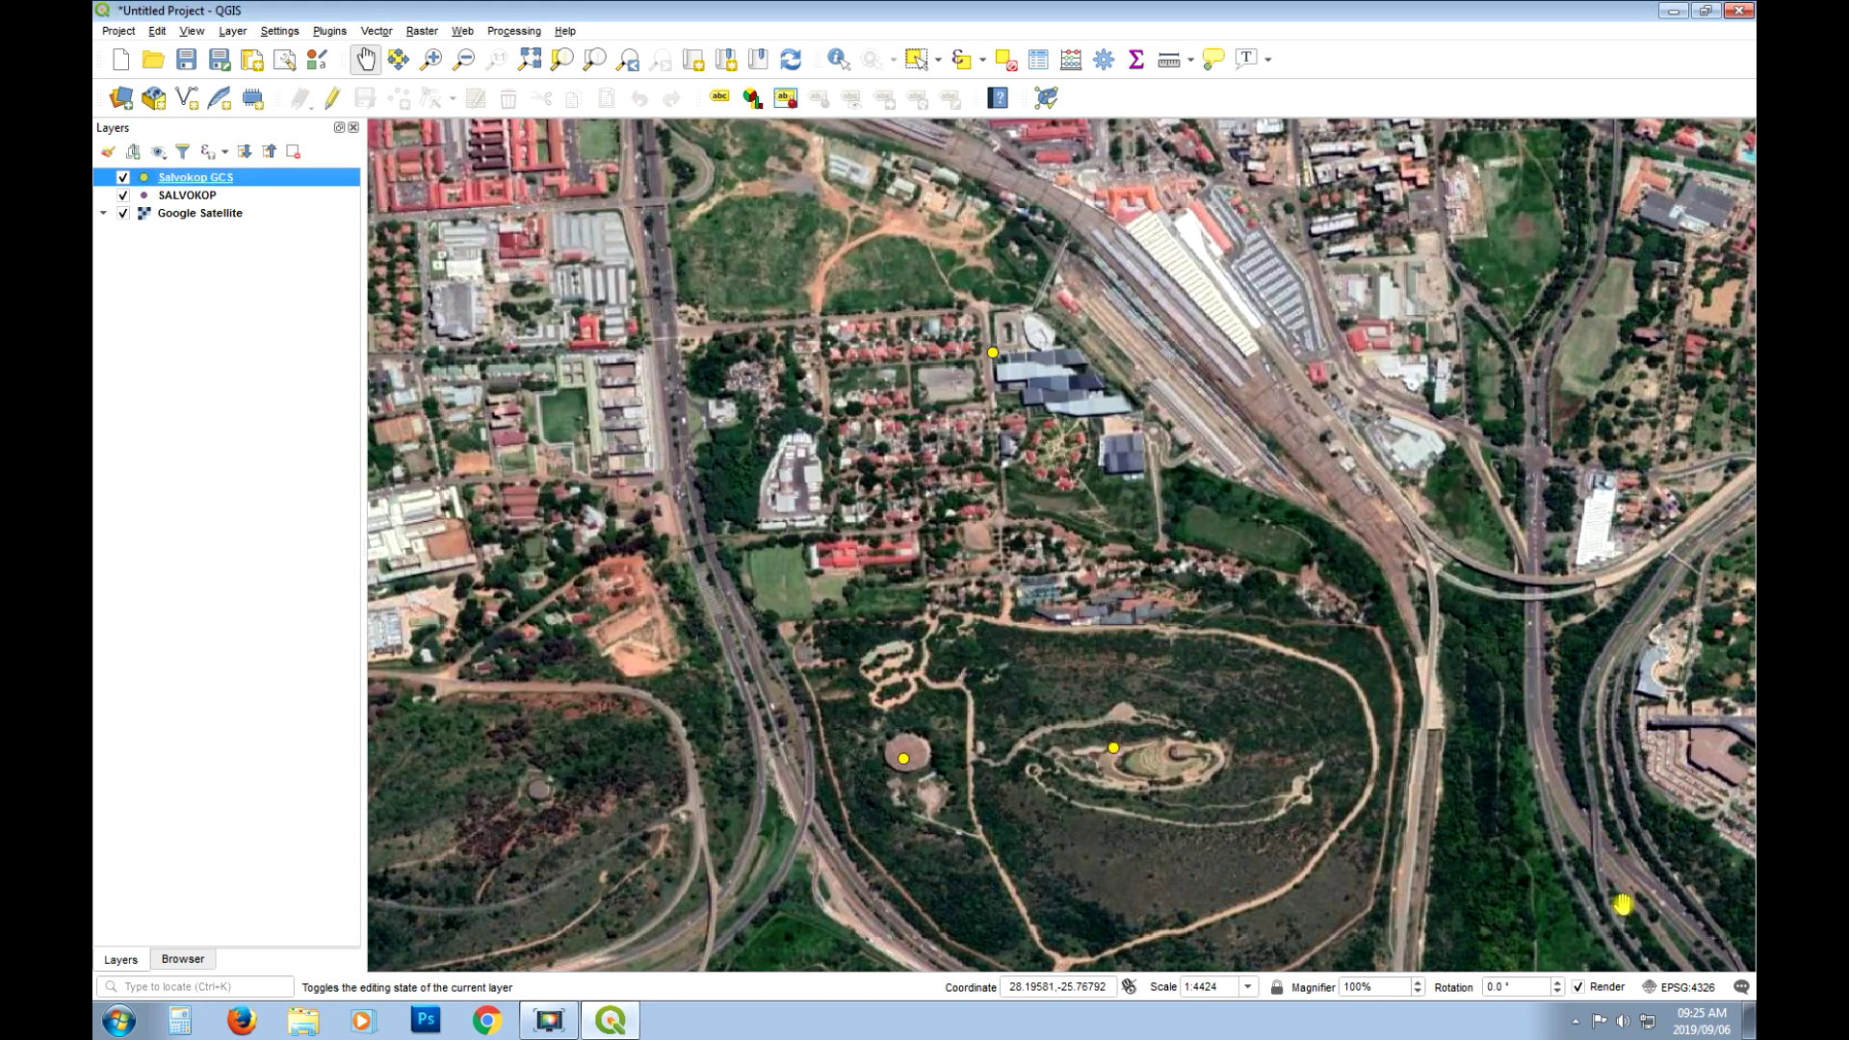
Export Salvokop GCS features as 'Salvokop Lo29.shp' in EPSG:2048 Hartebeesthoek94 / Lo19 and add it.
{"action": "right_click", "coordinate": [233, 183]}
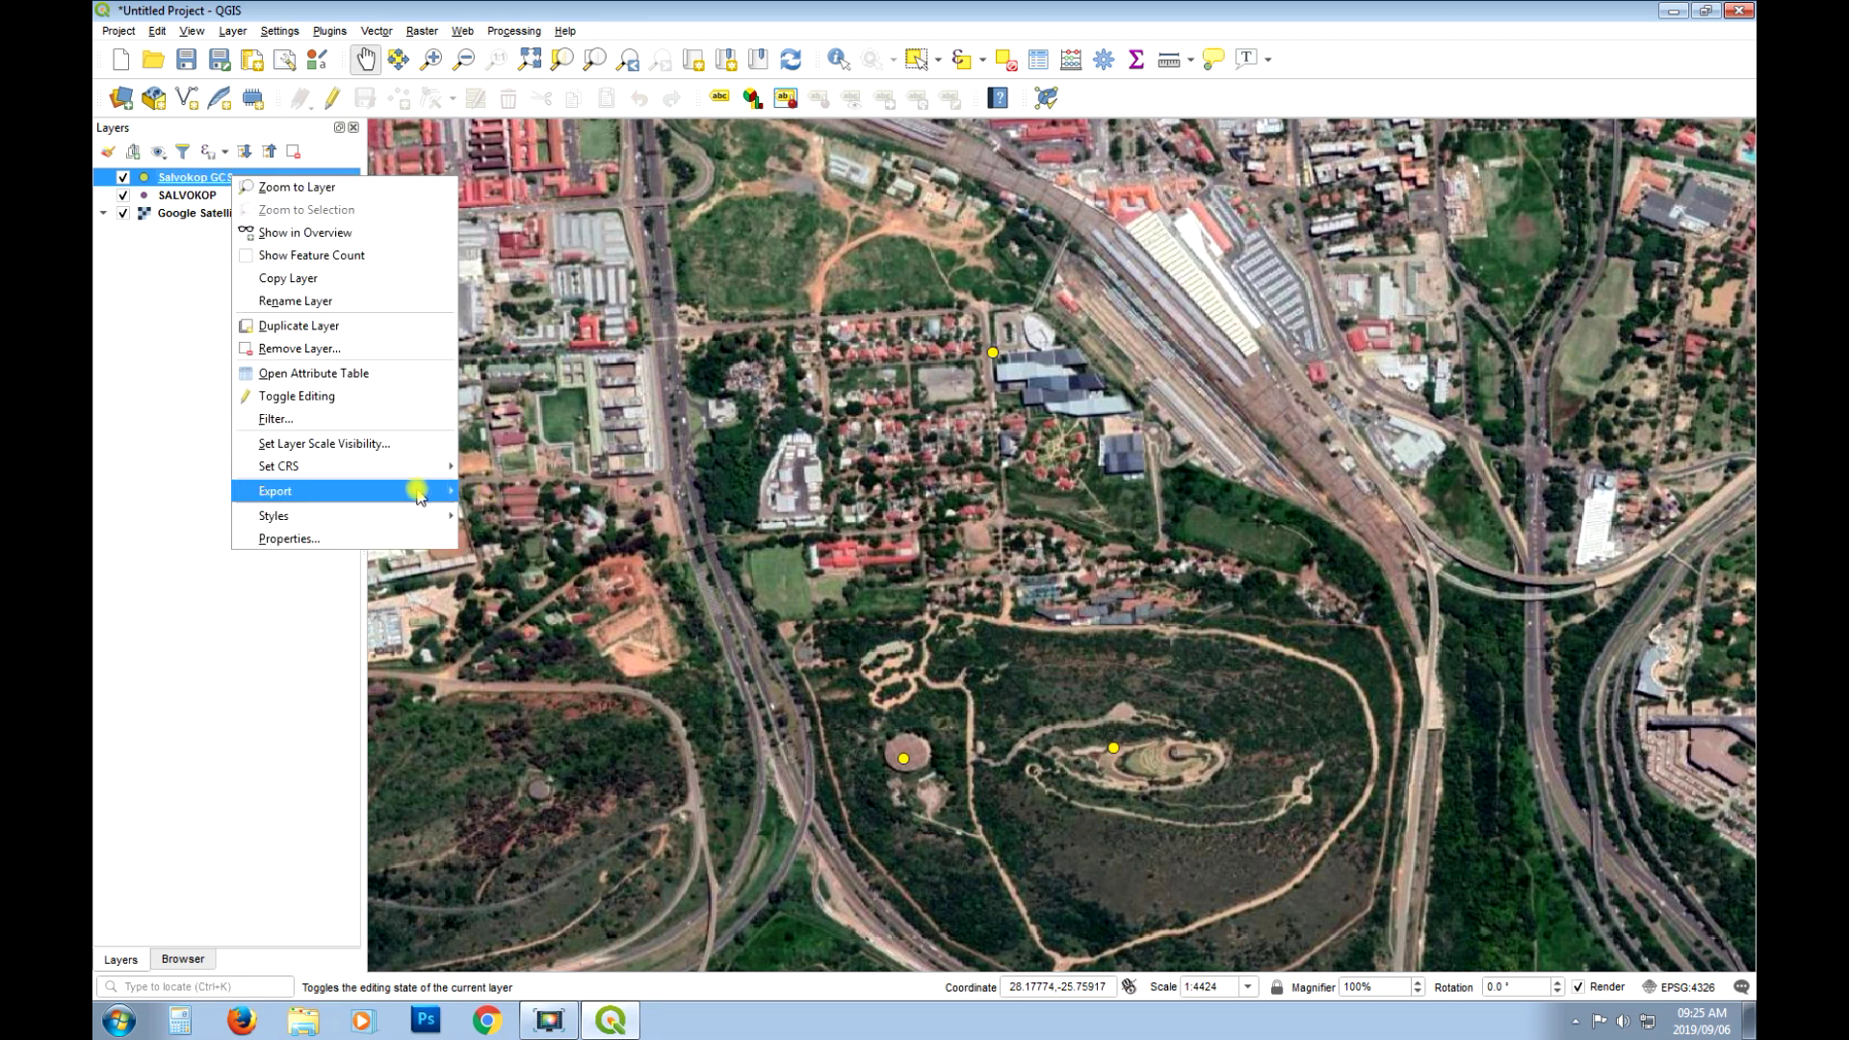
{"action": "mouse_move", "coordinate": [414, 491]}
{"action": "left_click", "coordinate": [591, 493]}
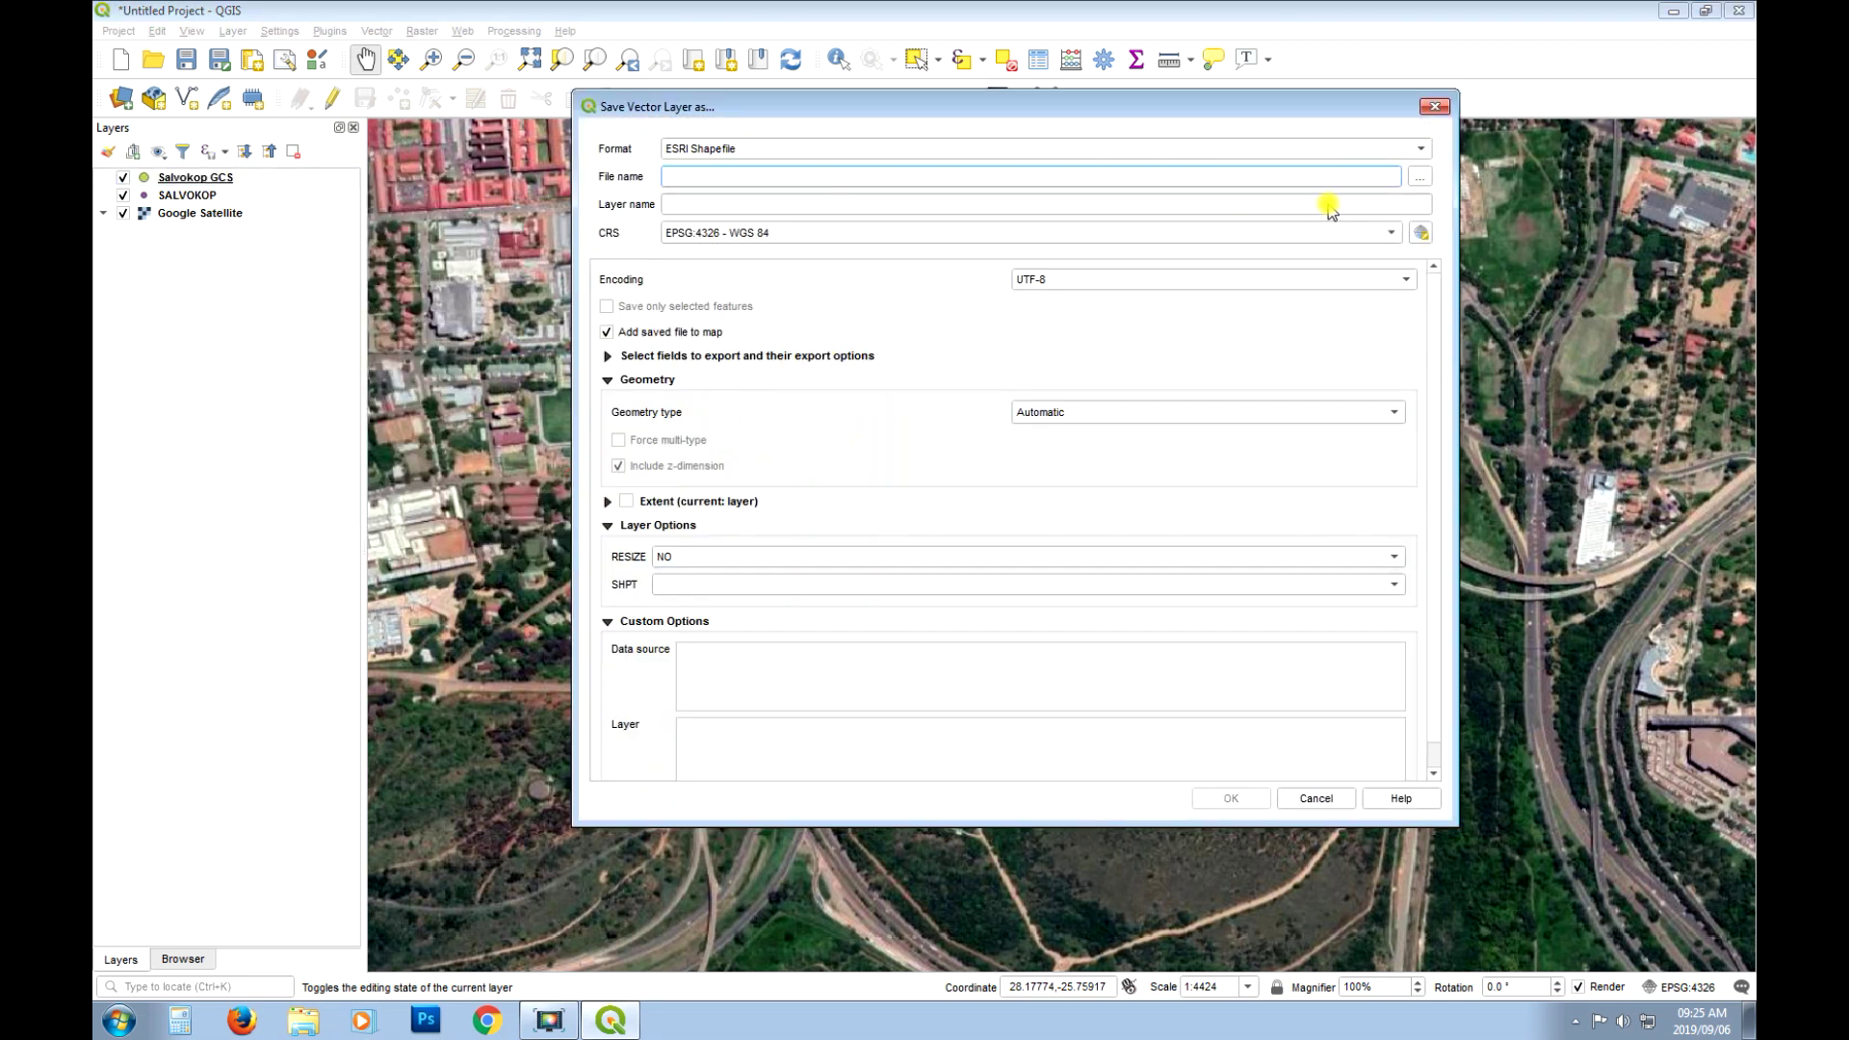
{"action": "left_click", "coordinate": [1414, 179]}
{"action": "left_click", "coordinate": [799, 337]}
{"action": "left_click", "coordinate": [685, 742]}
{"action": "key", "text": "Delete"}
{"action": "key", "text": "Delete"}
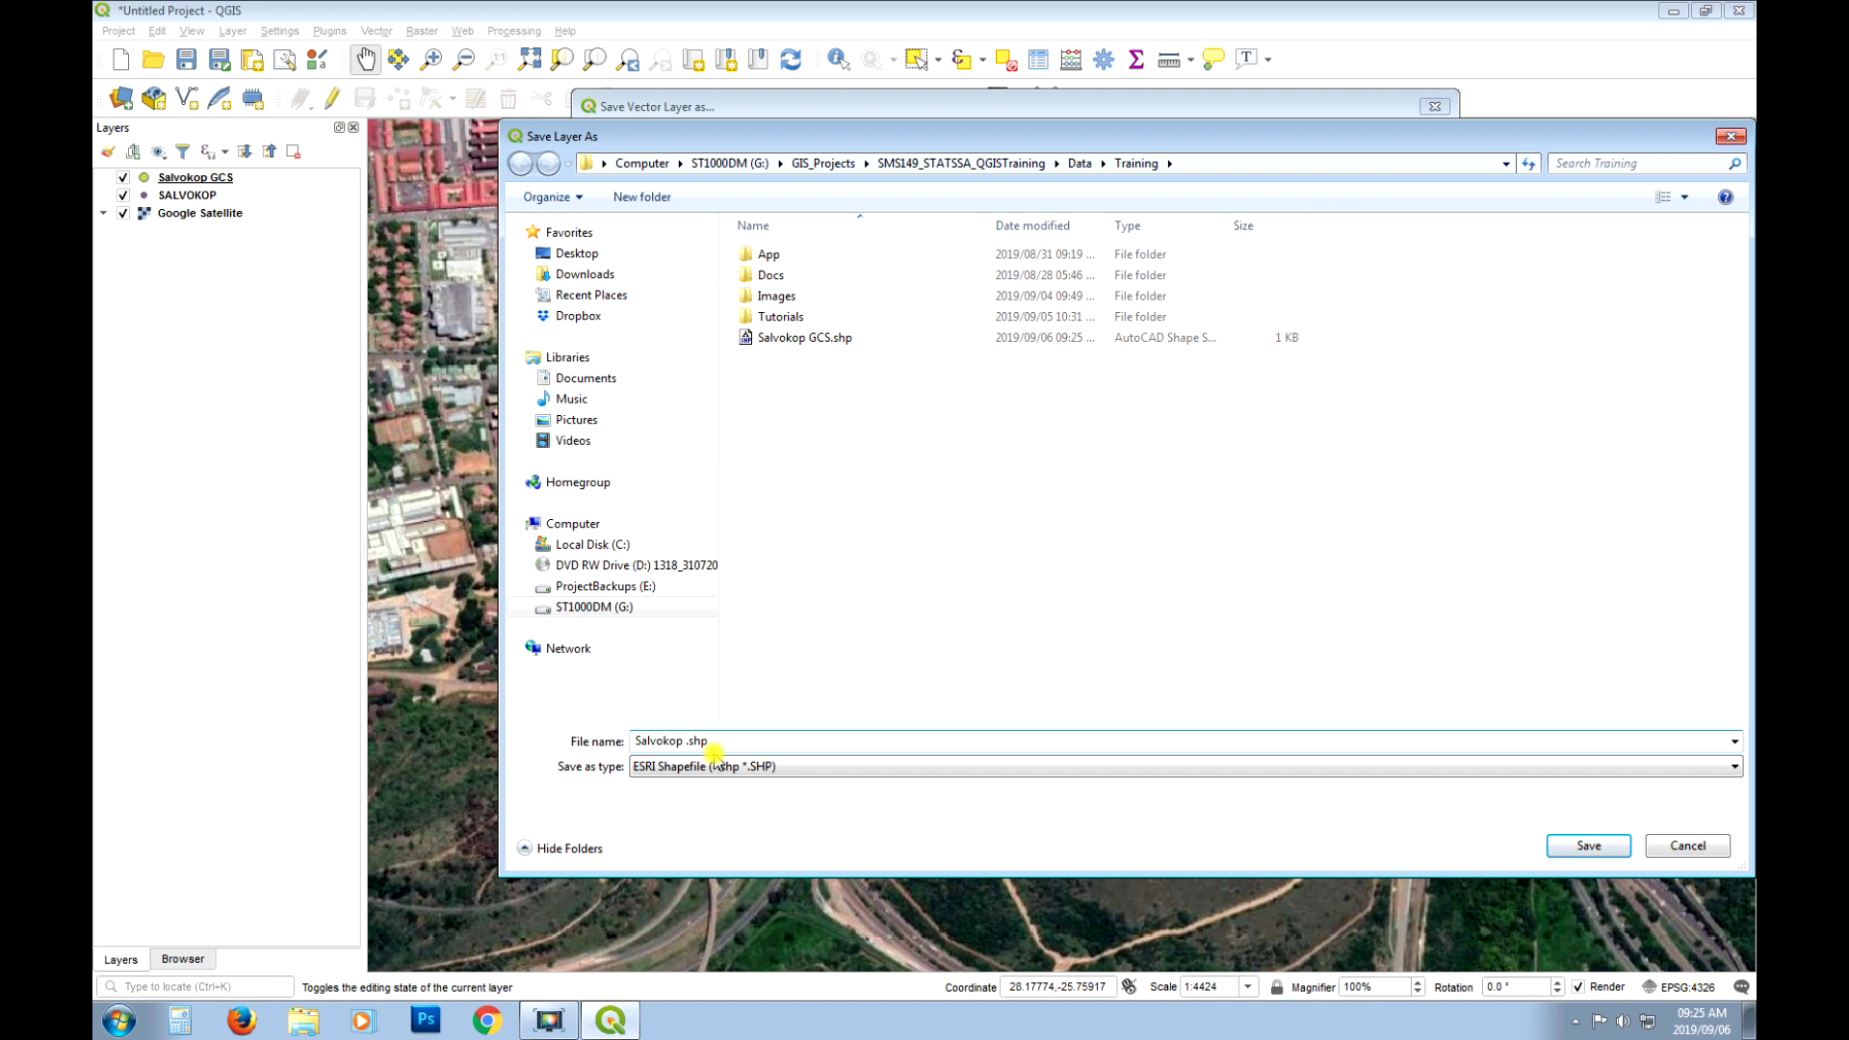
{"action": "type", "text": "Lo29"}
{"action": "left_click", "coordinate": [1589, 845]}
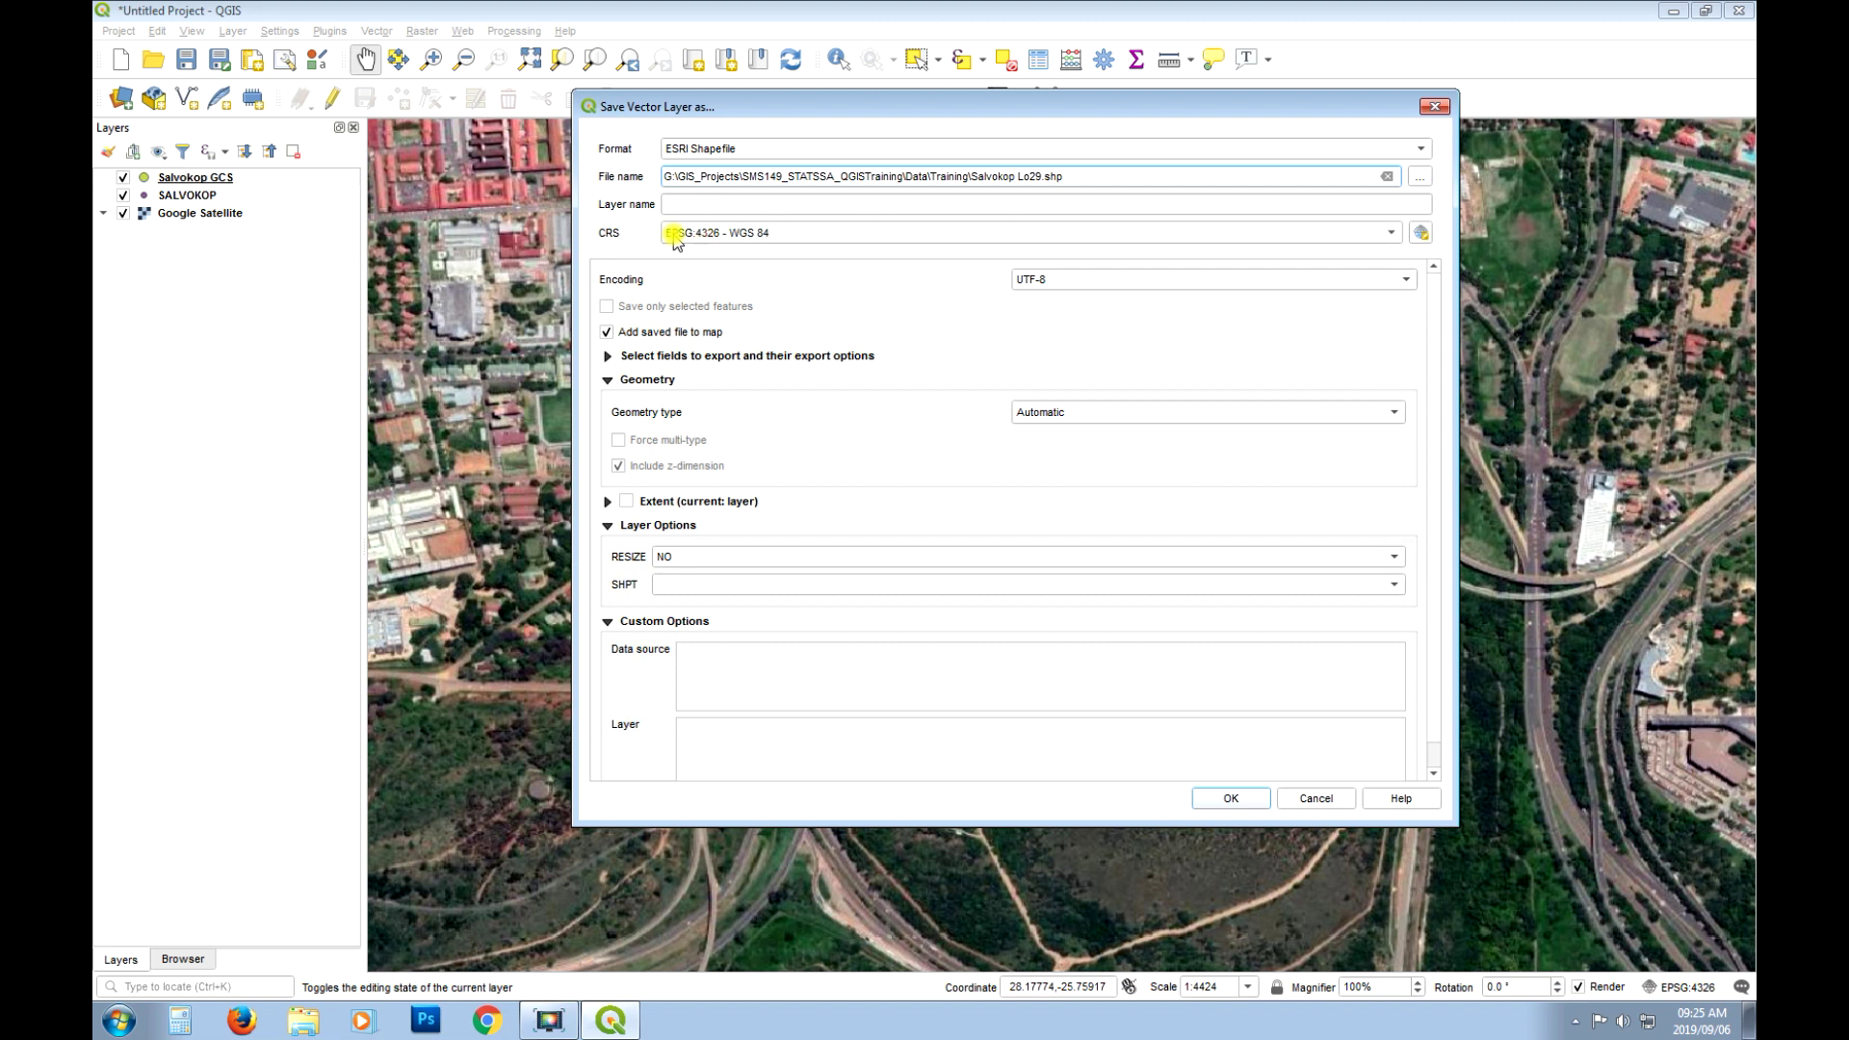
{"action": "left_click", "coordinate": [1384, 234]}
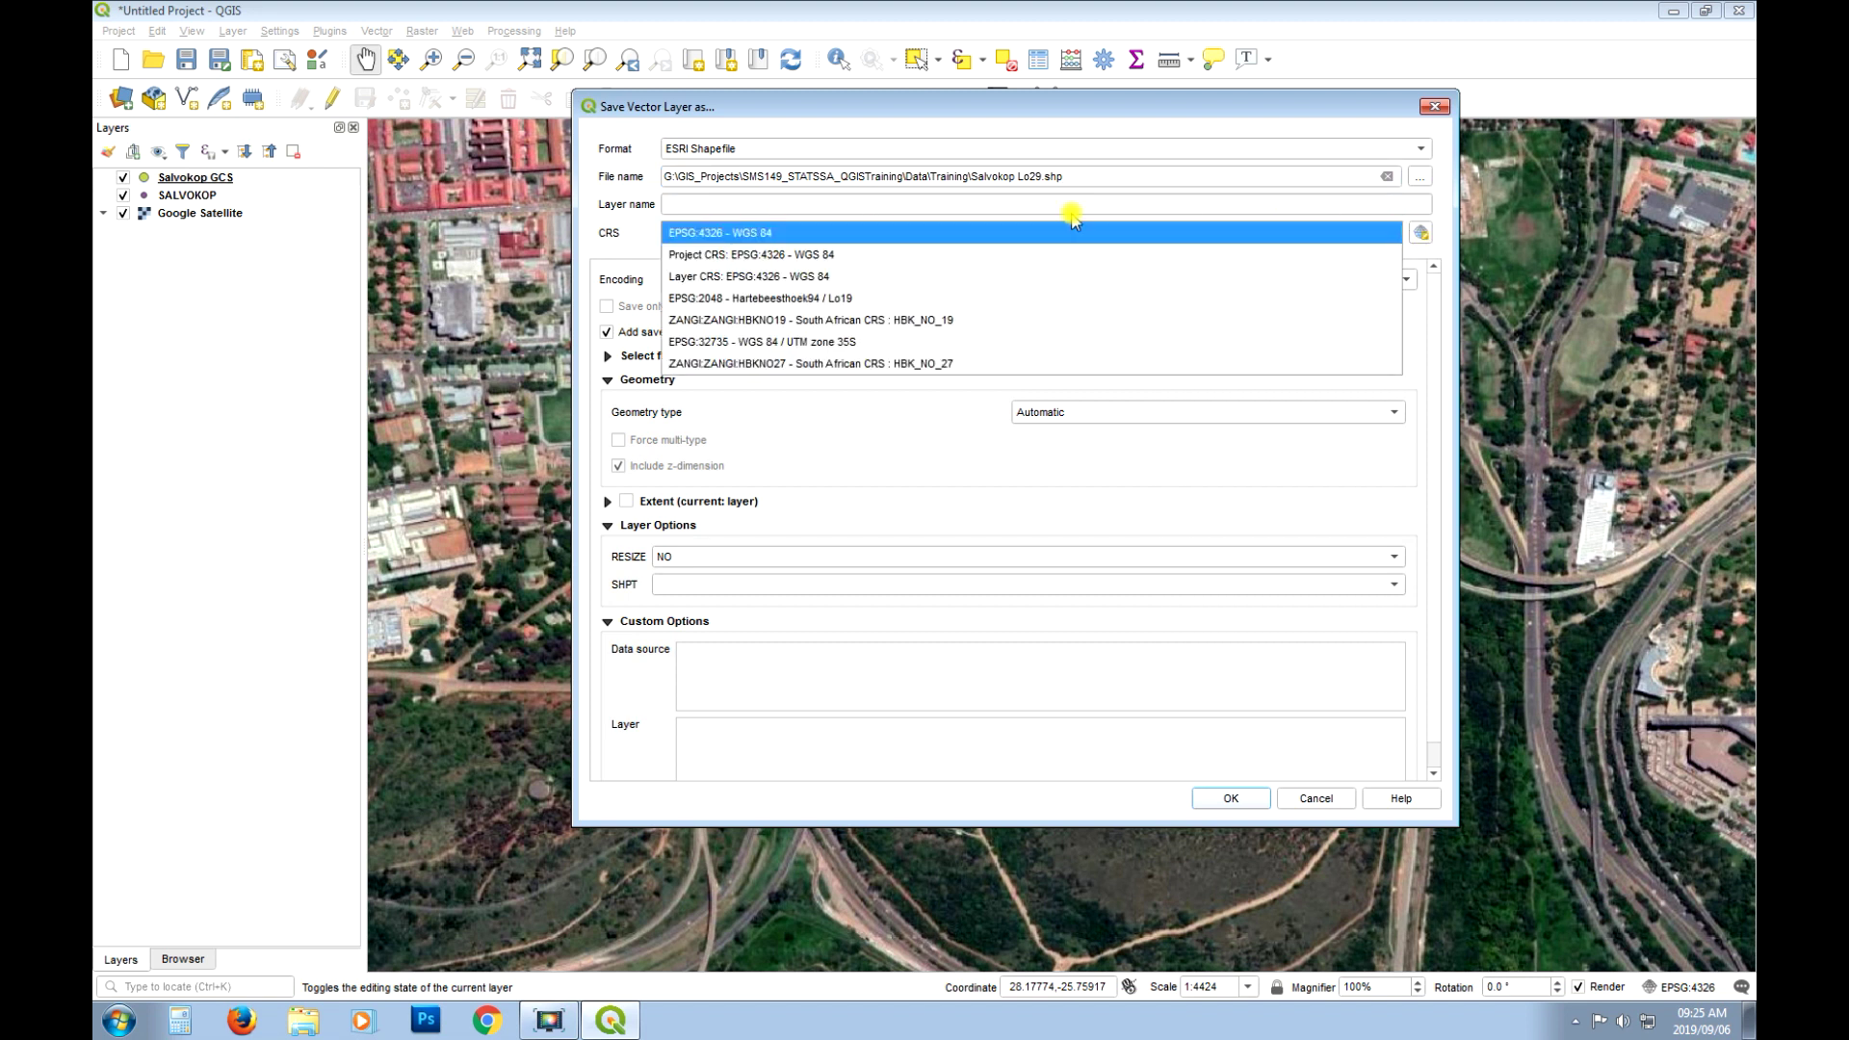
{"action": "left_click", "coordinate": [771, 300]}
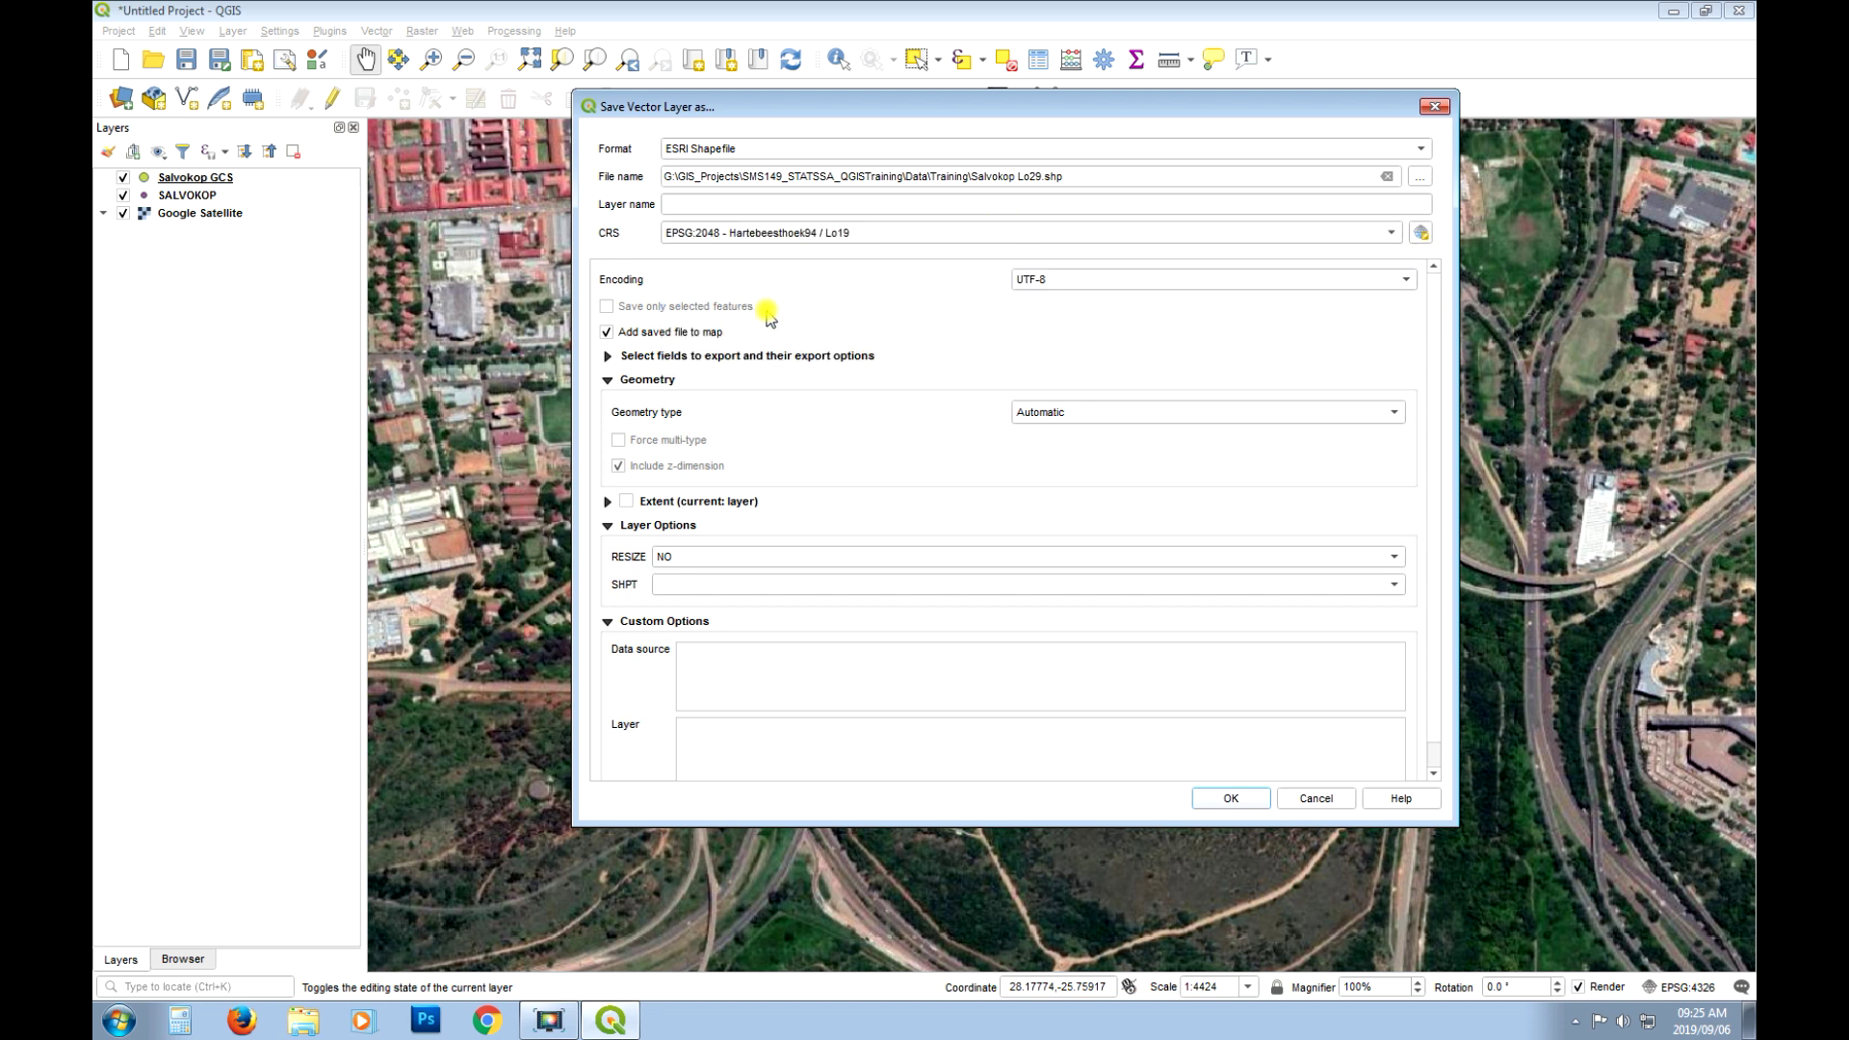
{"action": "left_click", "coordinate": [1234, 798]}
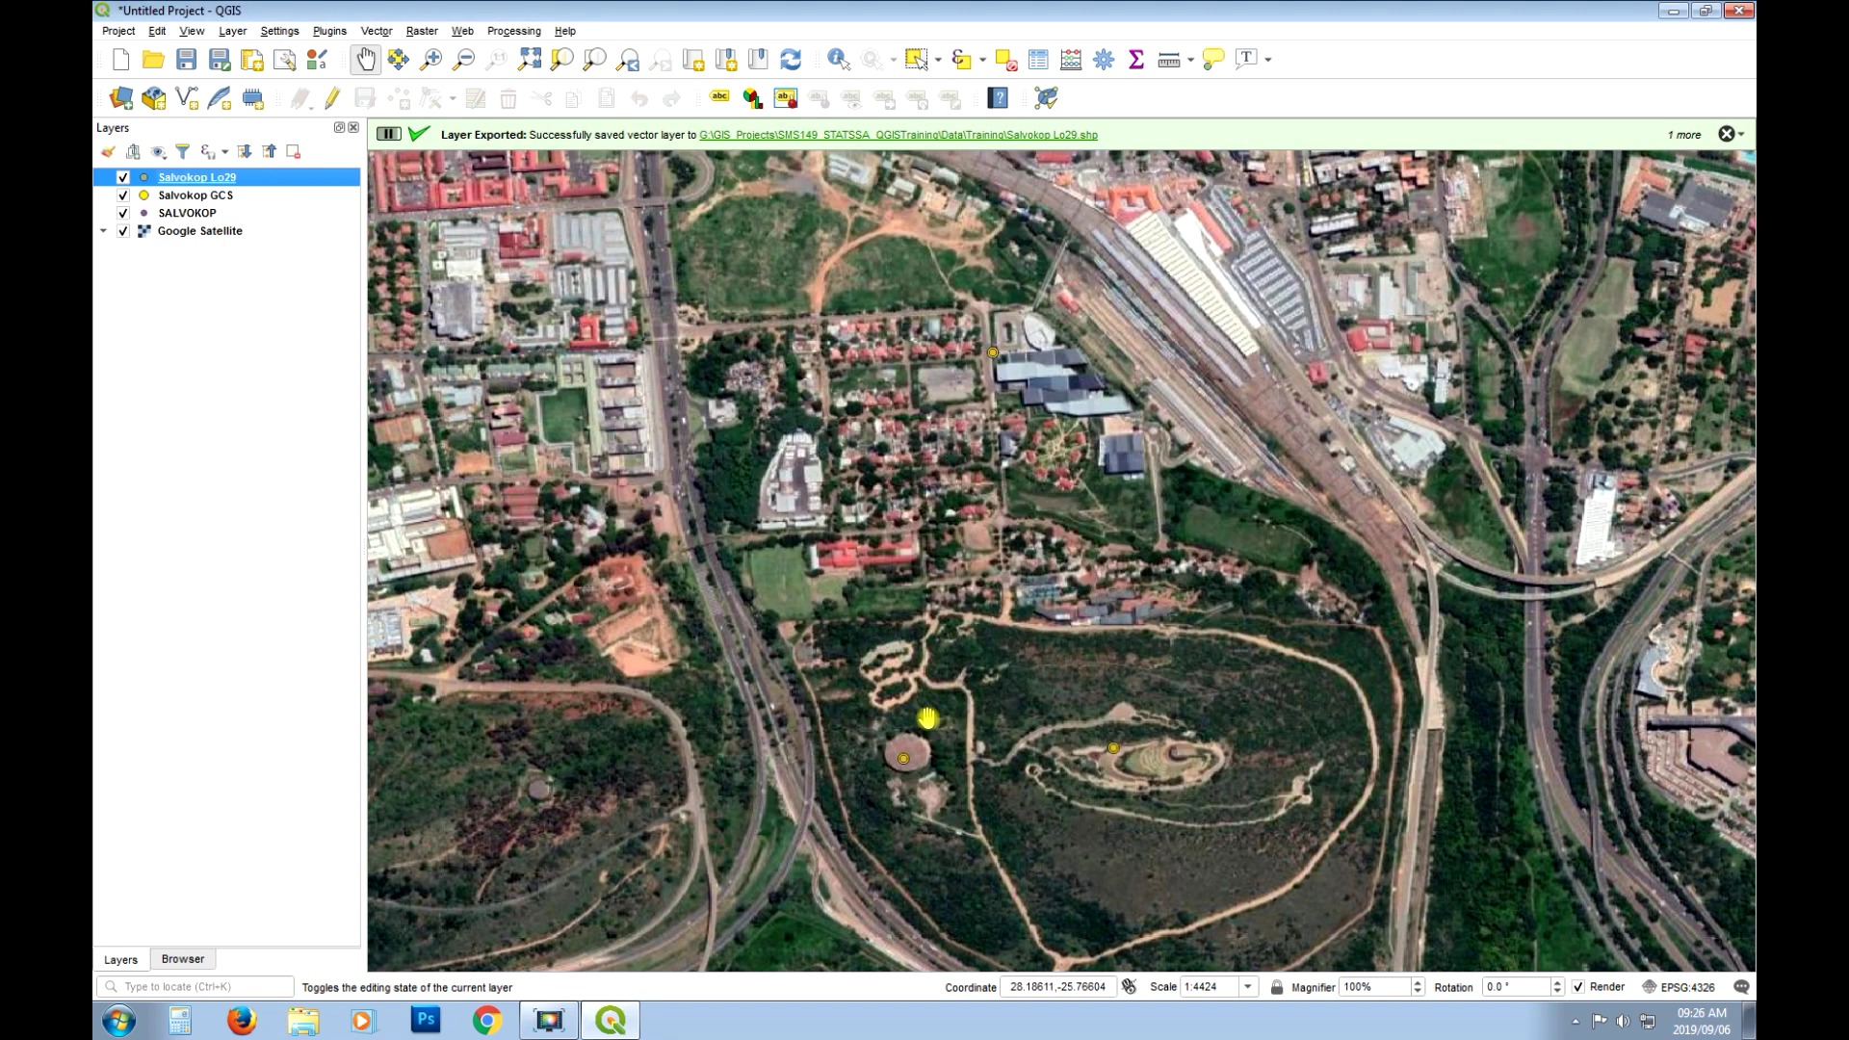
Hide the Salvokop GCS and SALVOKOP layers and bring up Salvokop Lo29's layer properties.
{"action": "left_click", "coordinate": [122, 196]}
{"action": "left_click", "coordinate": [123, 212]}
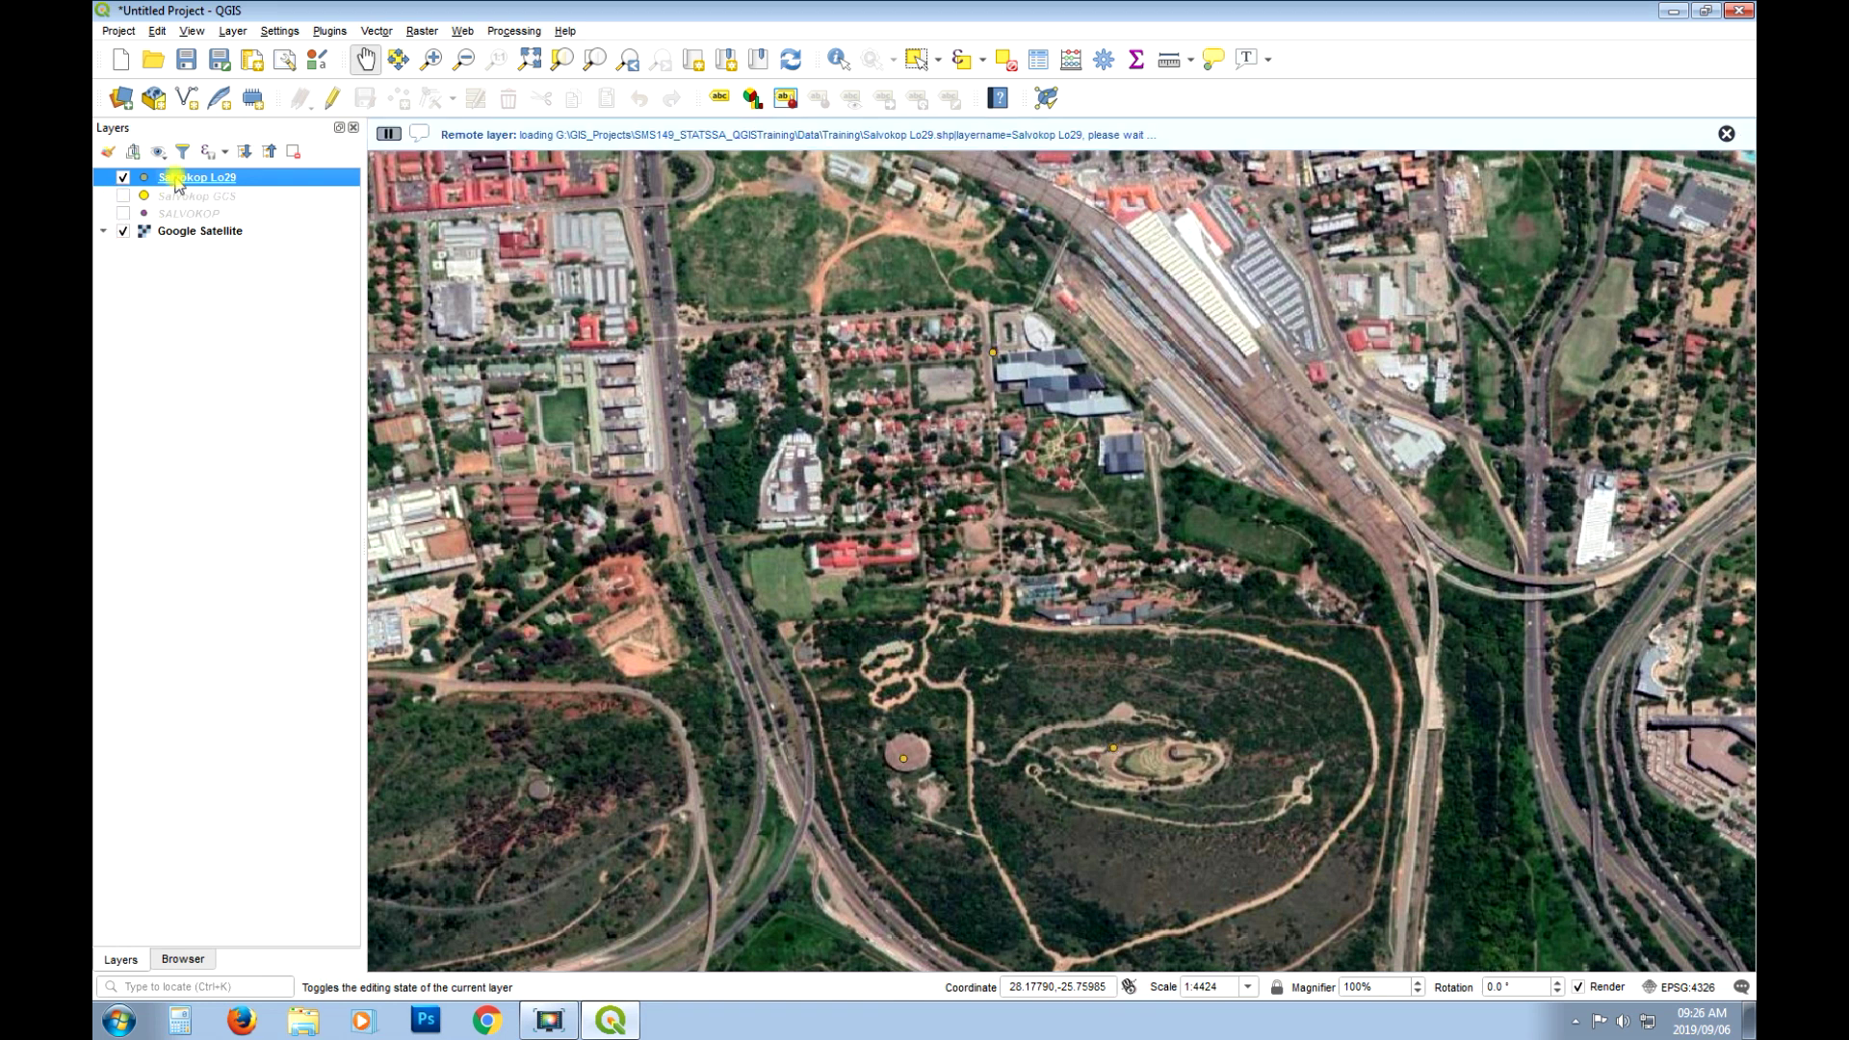
{"action": "right_click", "coordinate": [171, 178]}
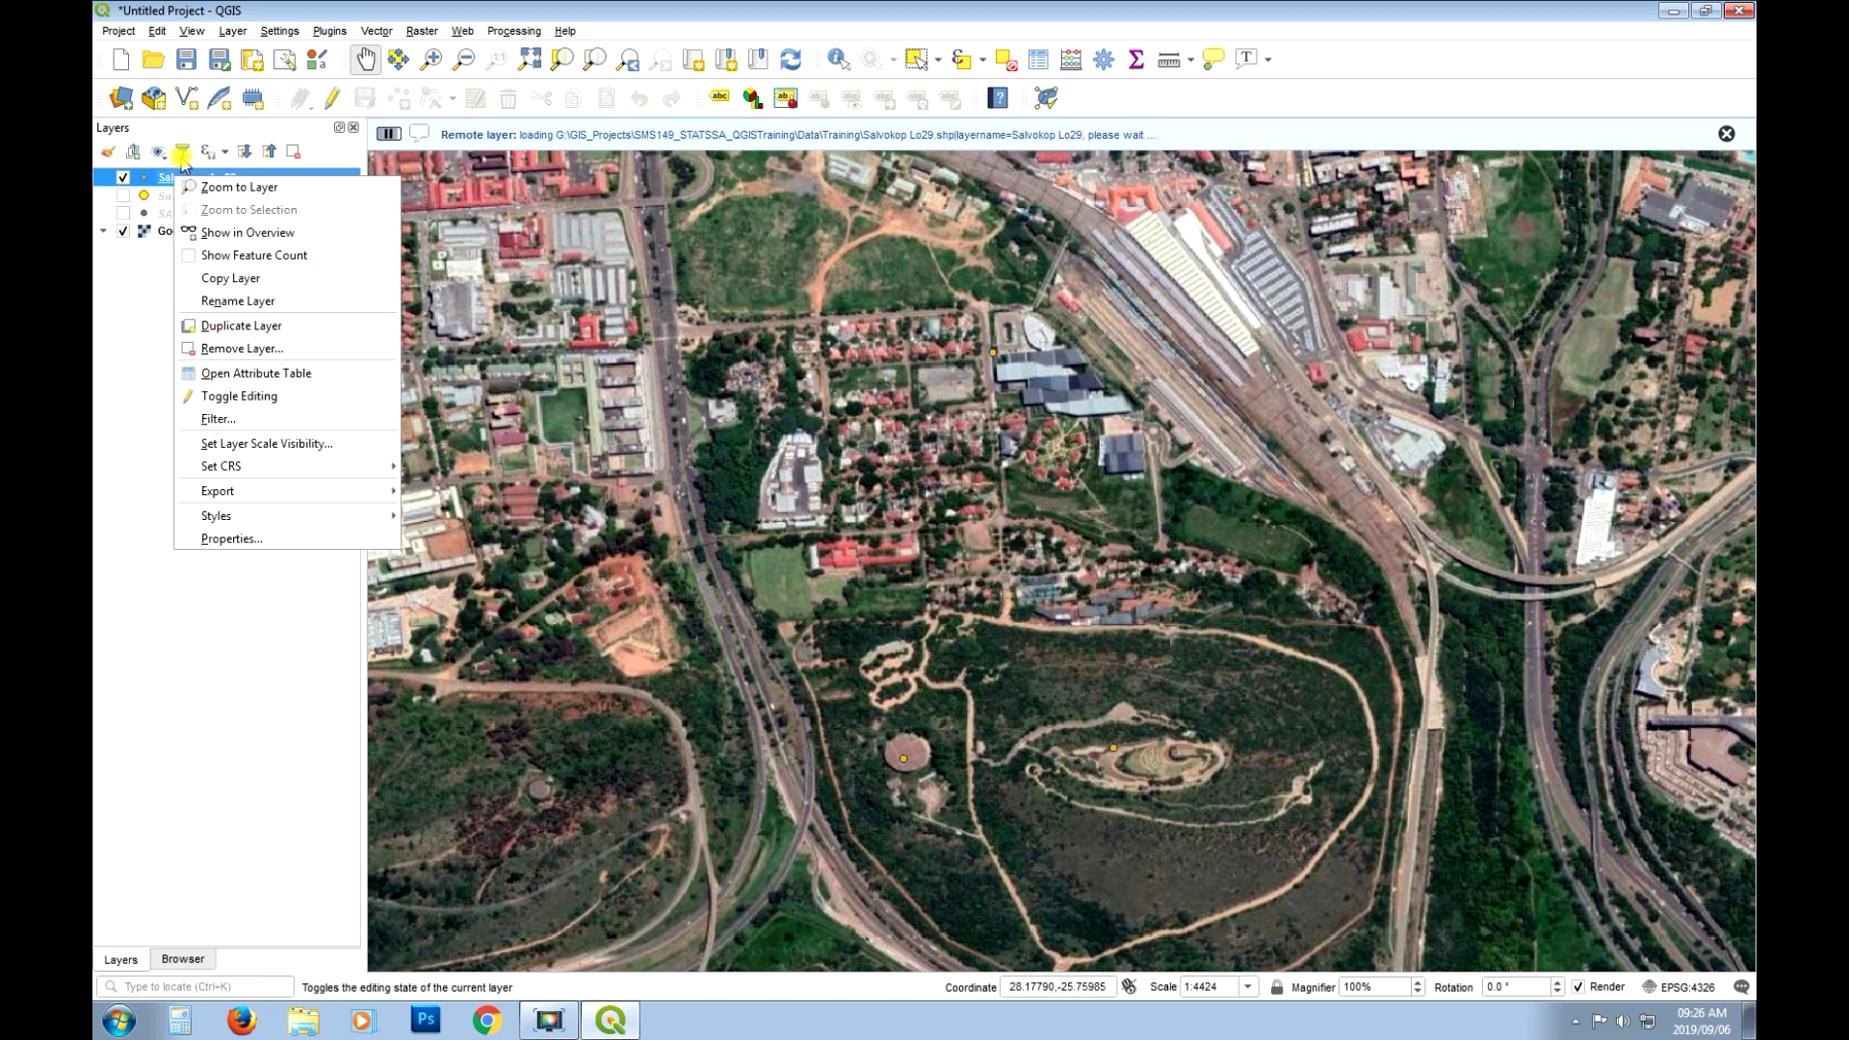
{"action": "left_click", "coordinate": [144, 177]}
{"action": "double_click", "coordinate": [147, 177]}
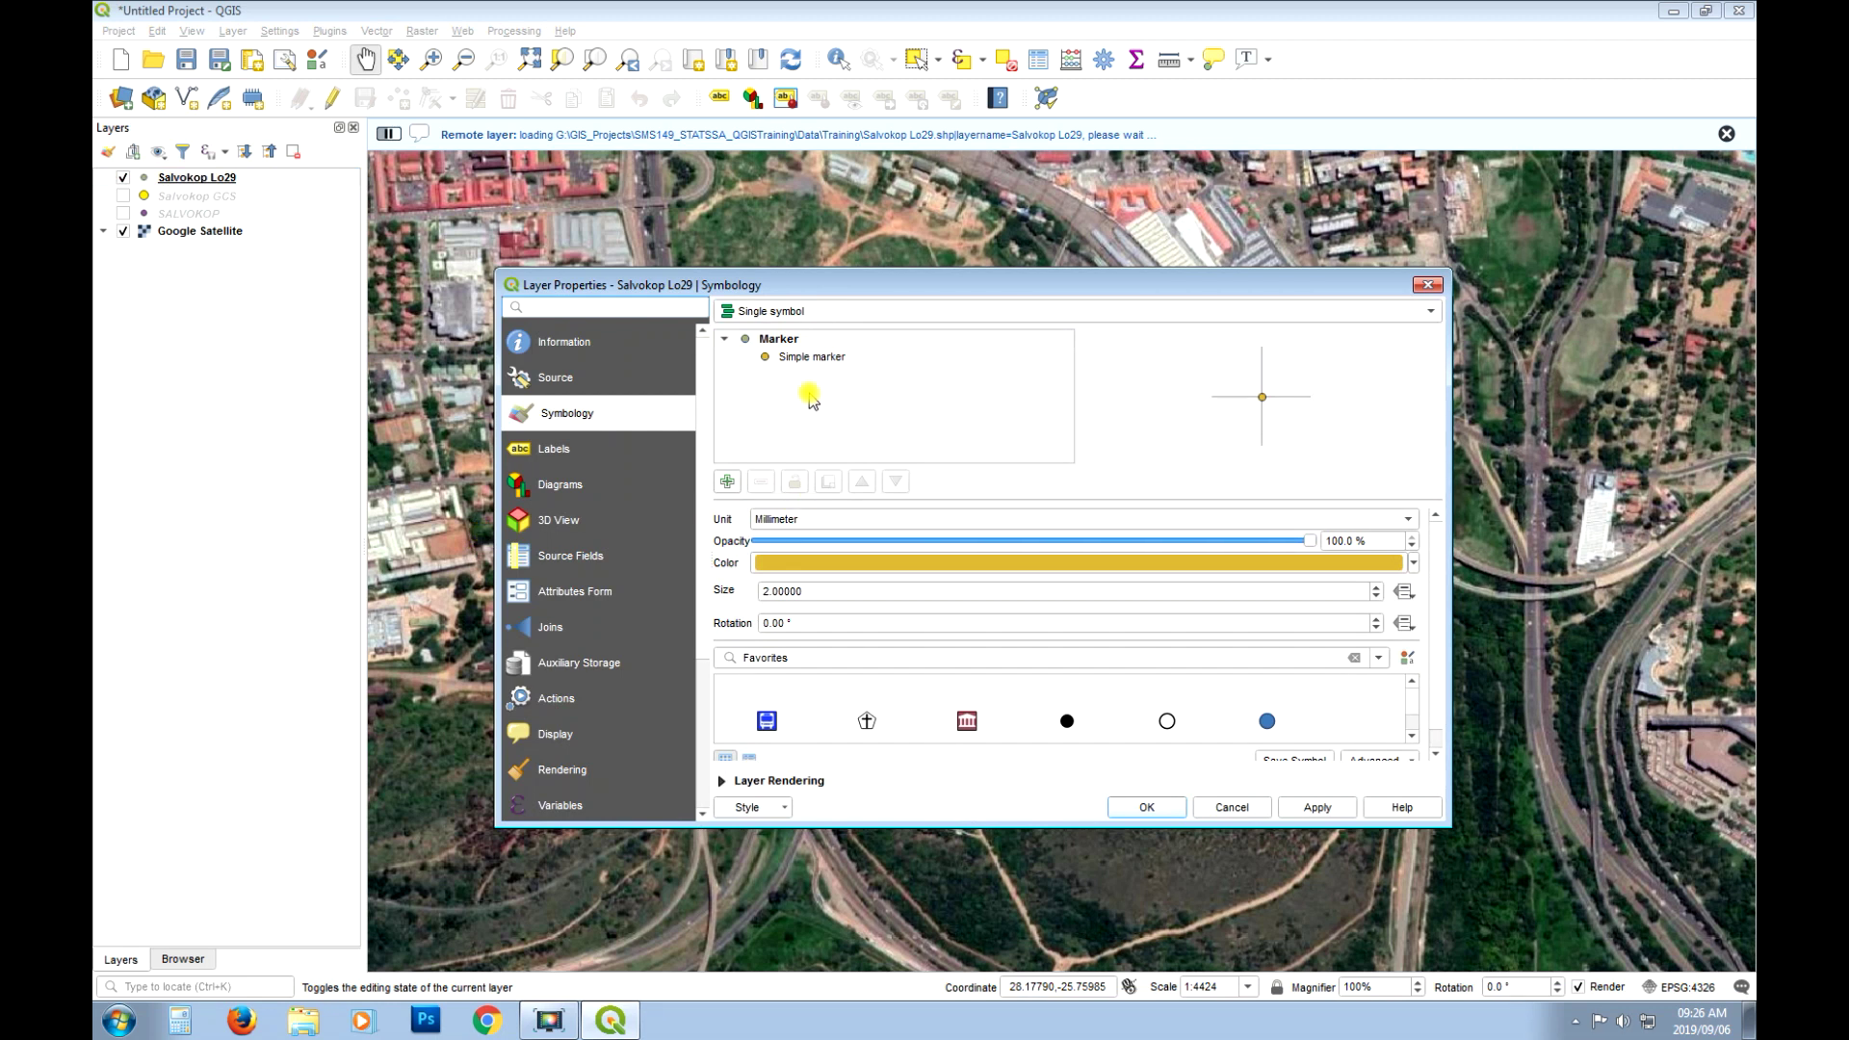
Style the Salvokop Lo29 point markers at size 3 with a bright cyan fill.
{"action": "left_click", "coordinate": [809, 358]}
{"action": "double_click", "coordinate": [836, 556]}
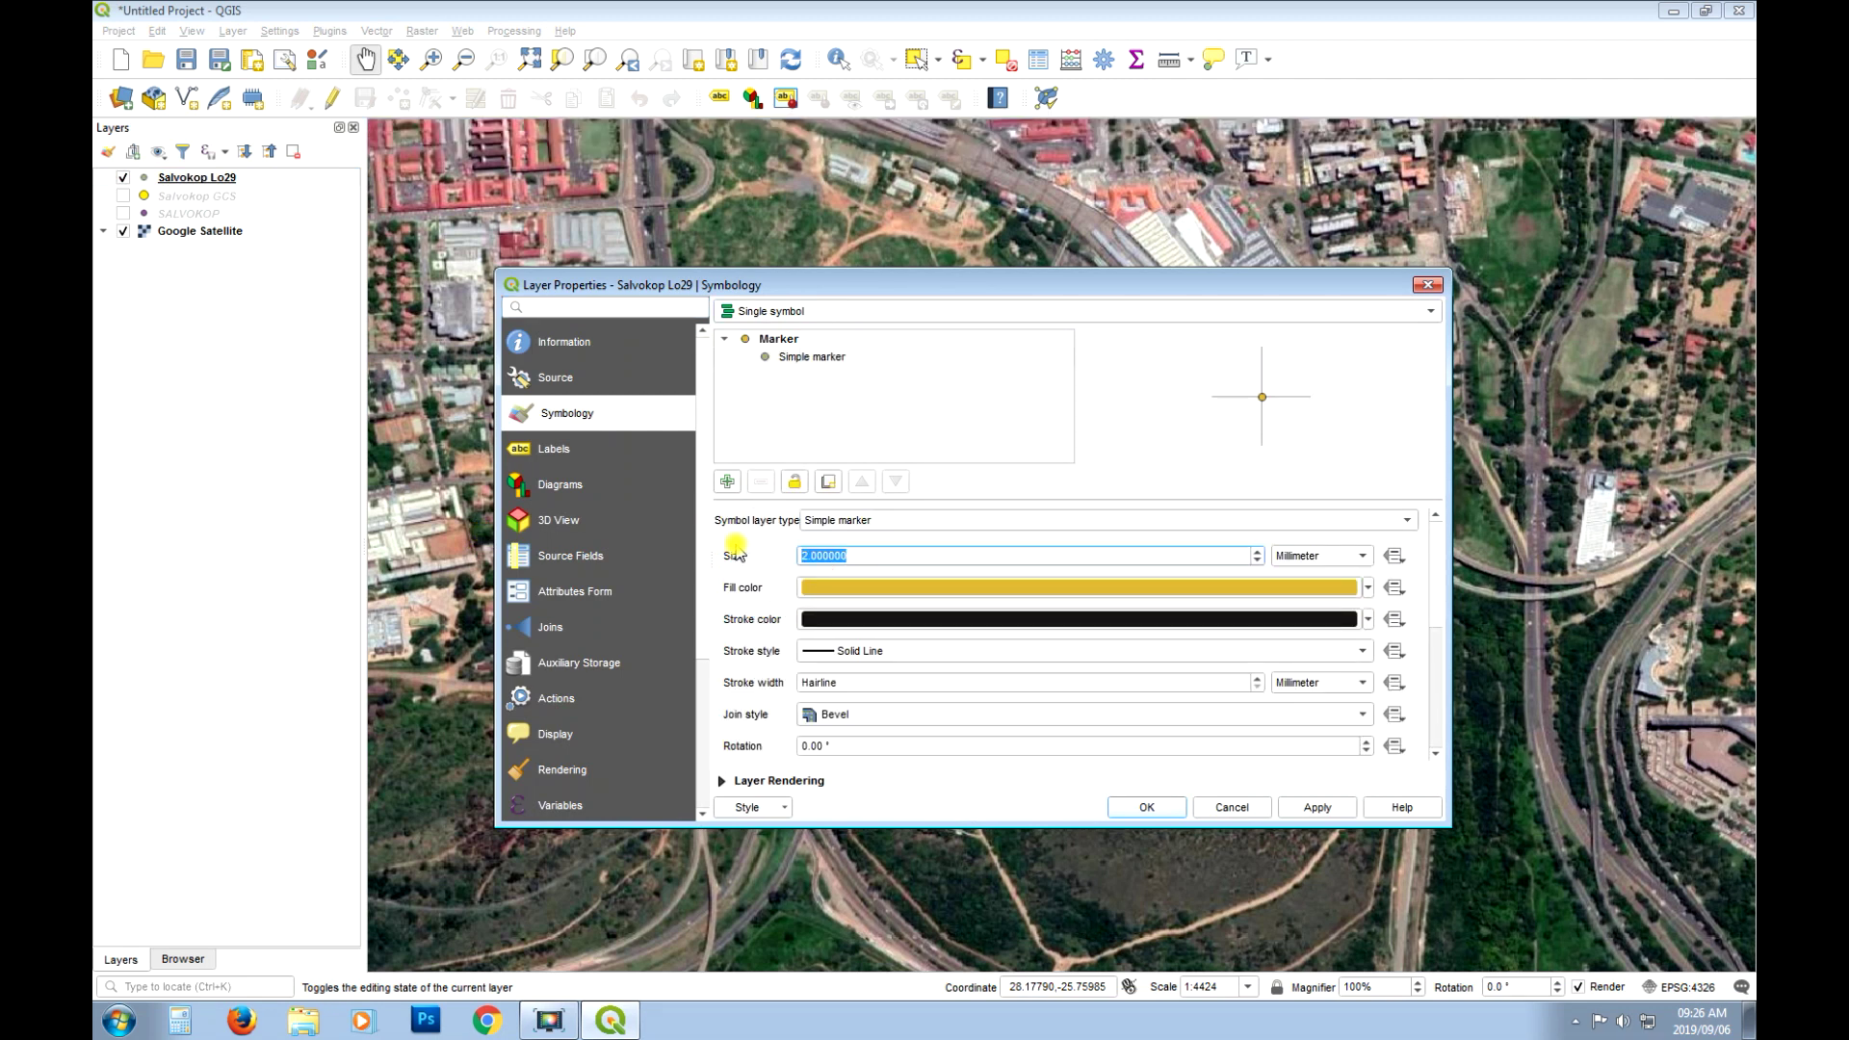
{"action": "type", "text": "3"}
{"action": "left_click", "coordinate": [881, 587]}
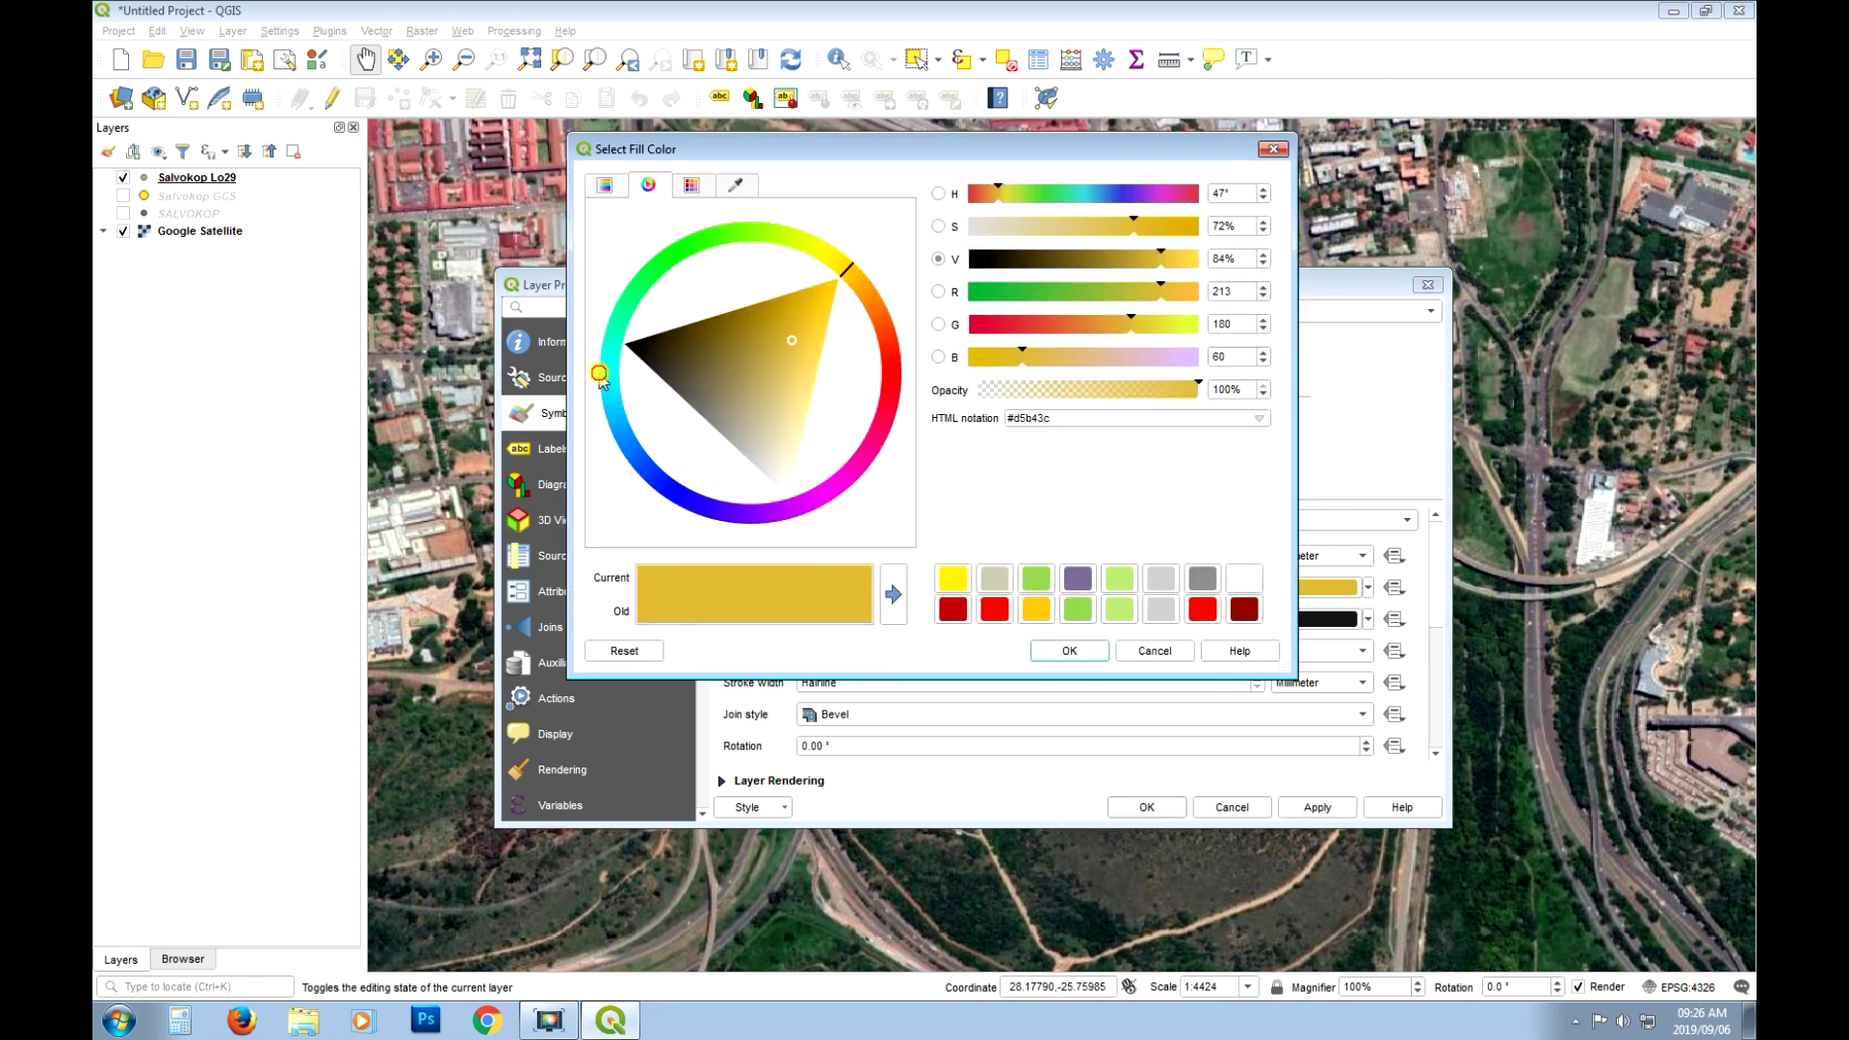
{"action": "left_click", "coordinate": [600, 375]}
{"action": "left_click", "coordinate": [632, 371]}
{"action": "left_click", "coordinate": [1069, 651]}
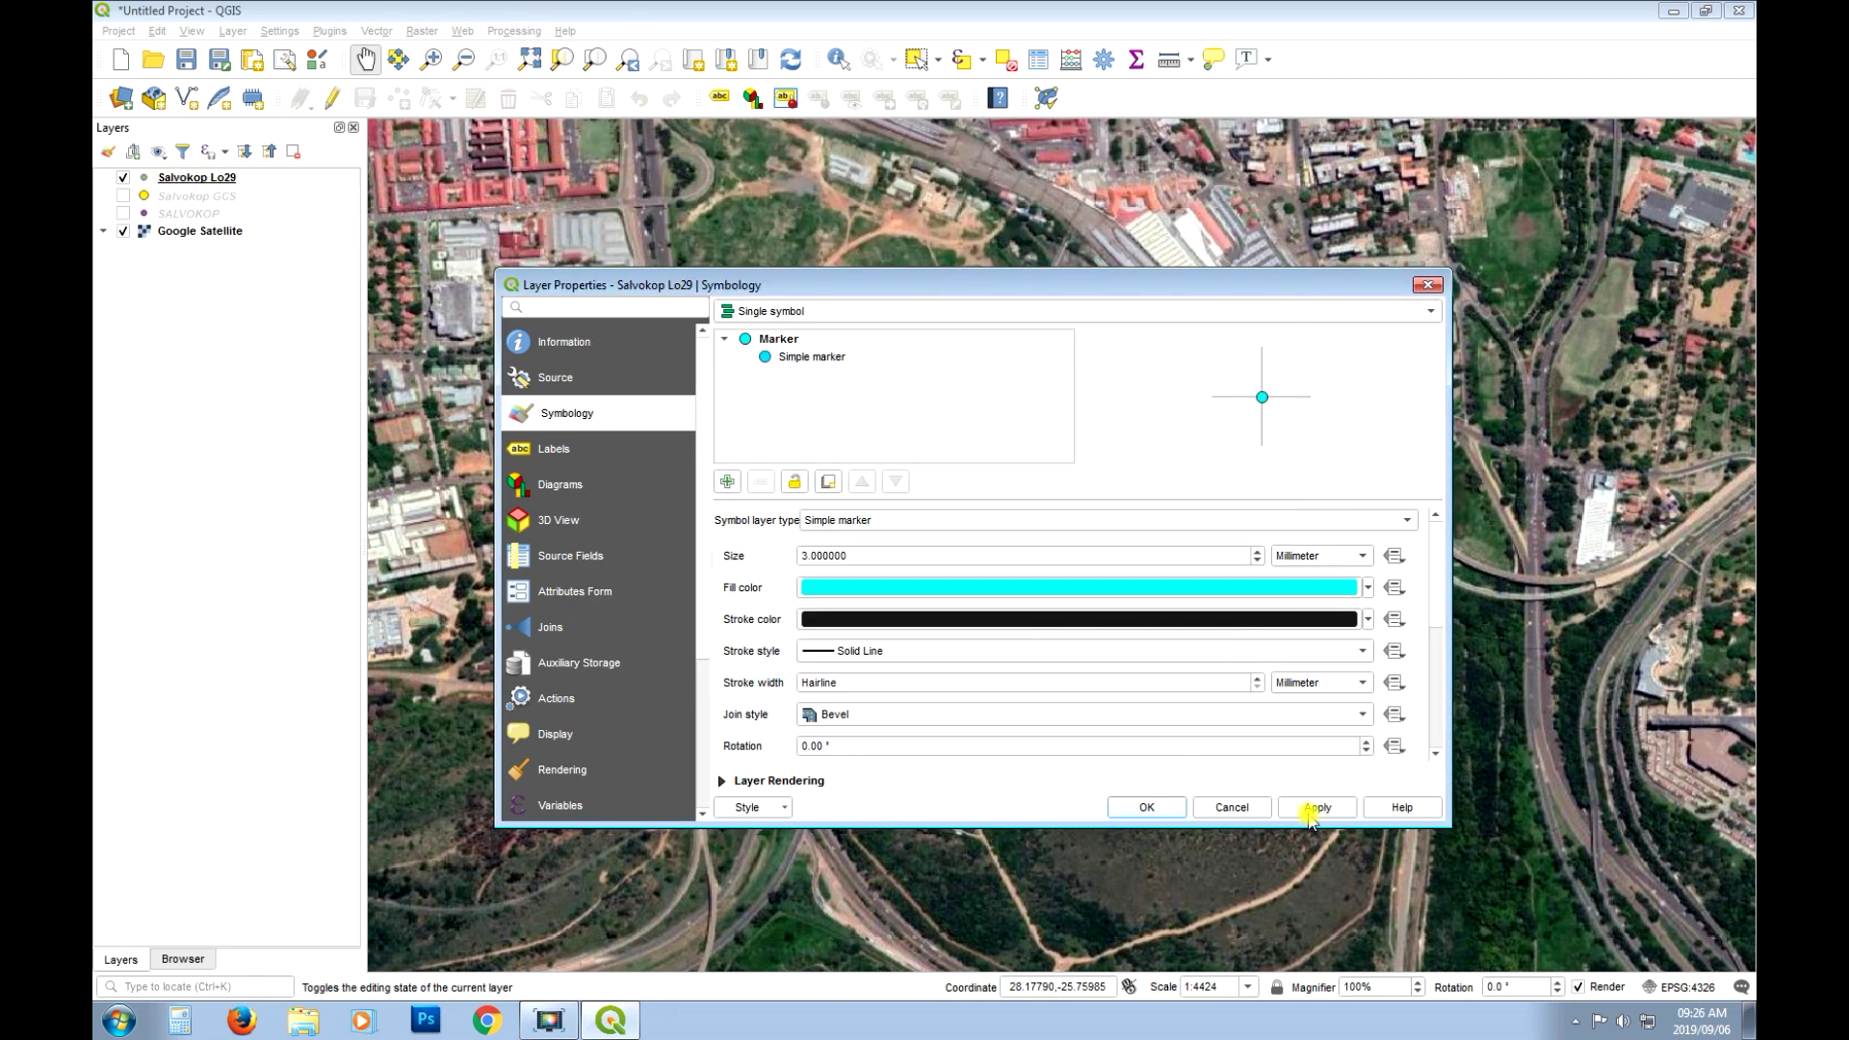
{"action": "left_click", "coordinate": [1151, 808]}
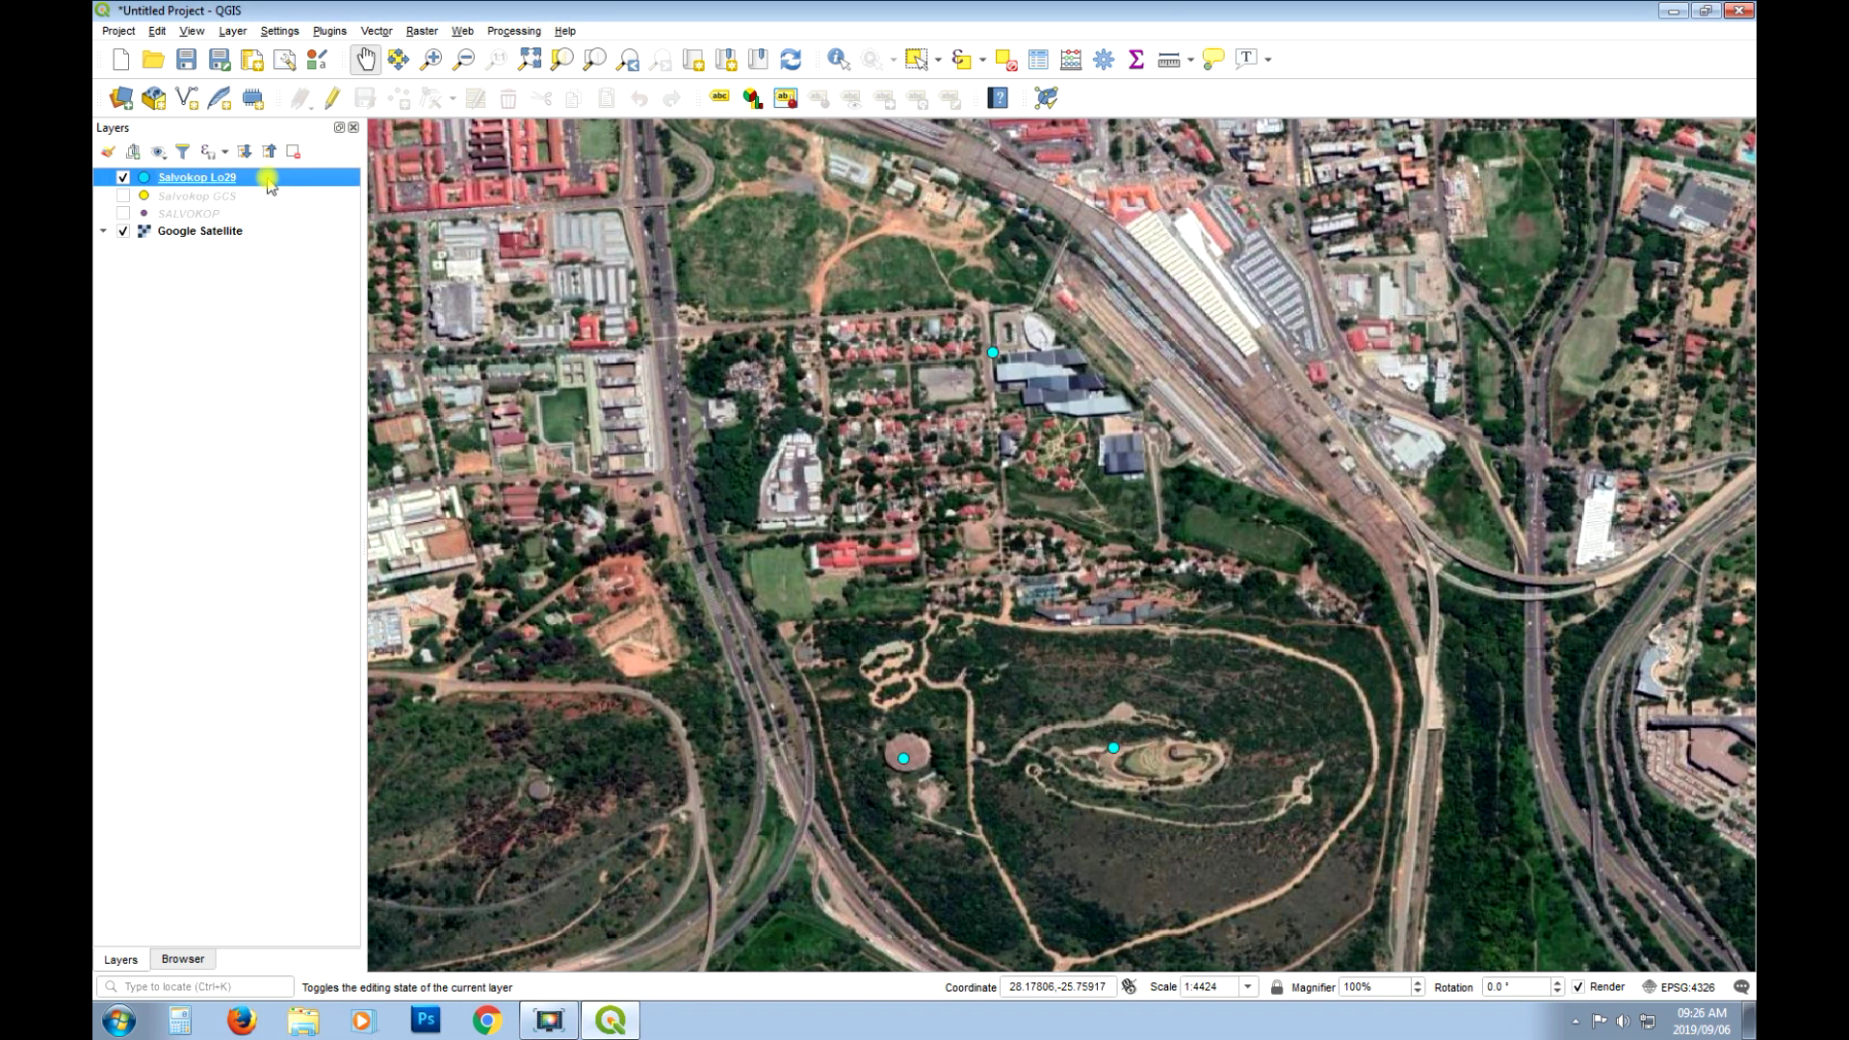
{"action": "right_click", "coordinate": [224, 179]}
In the Salvokop Lo29 table, enable editing and calculate a decimal x field (precision 2) from $x.
{"action": "left_click", "coordinate": [376, 378]}
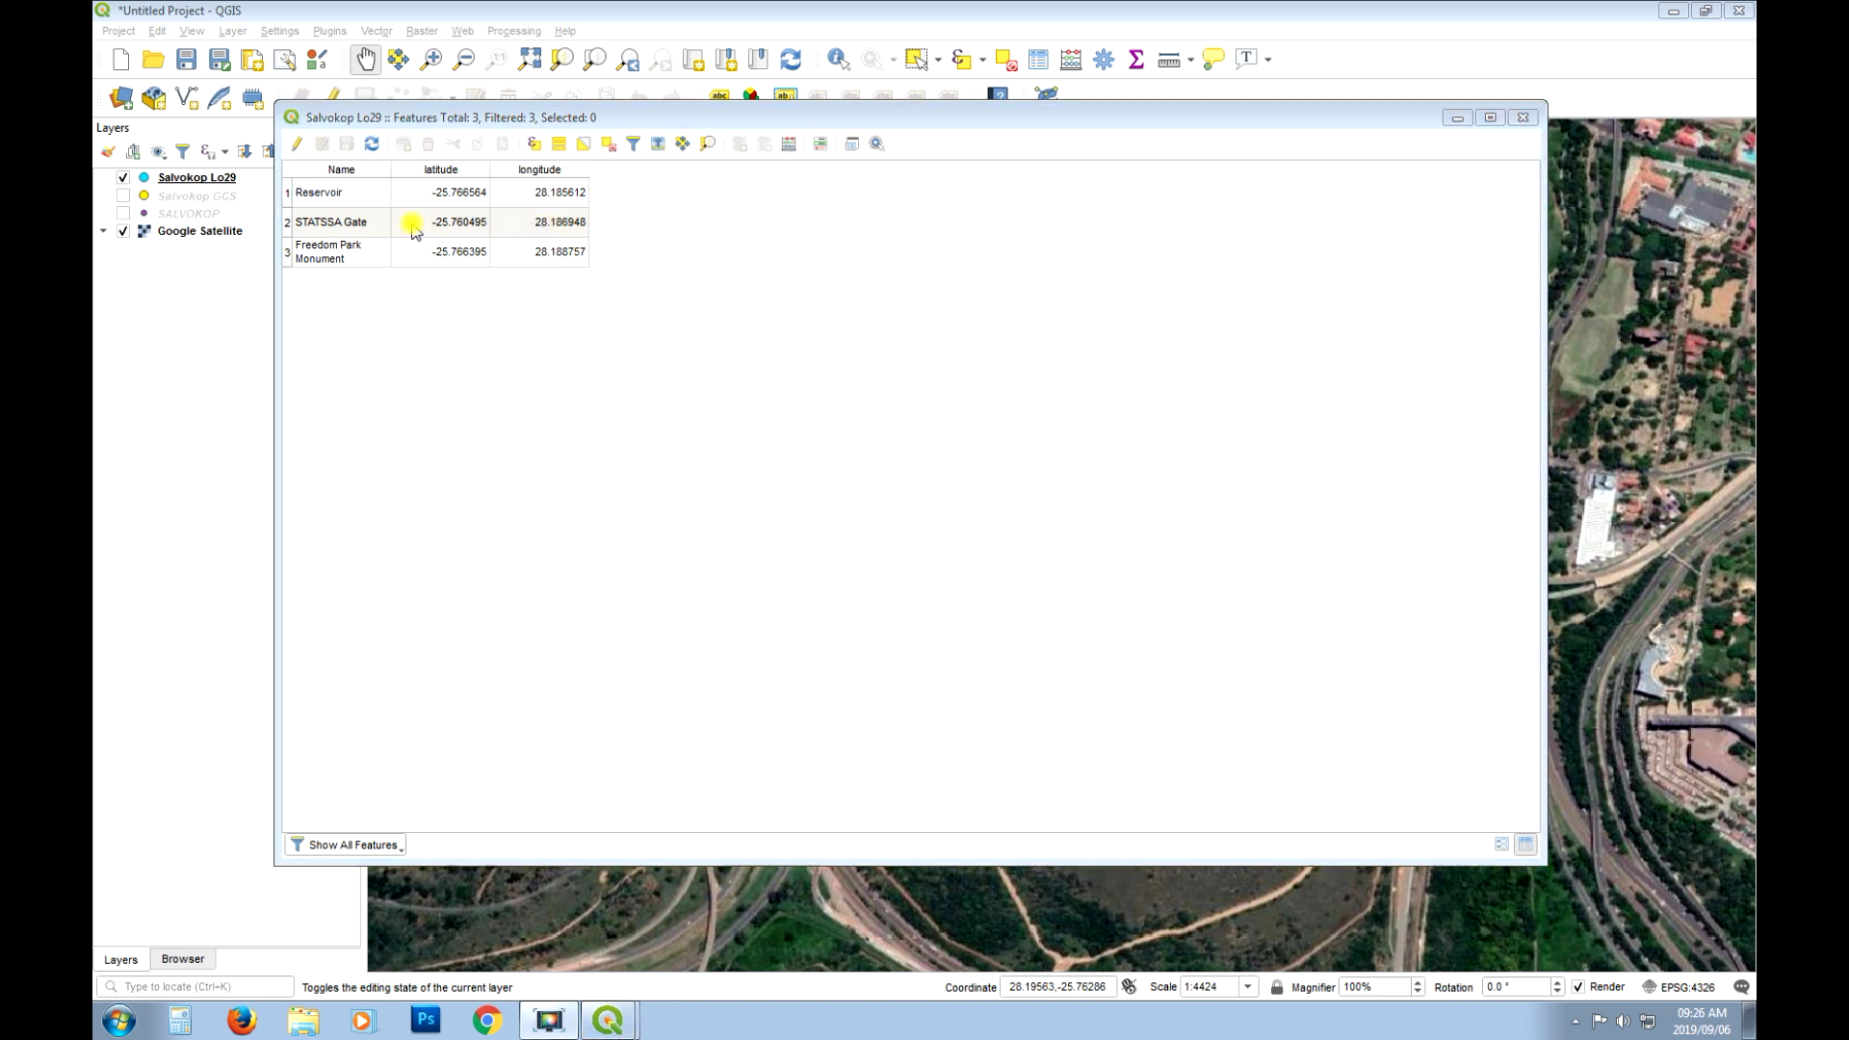
{"action": "left_click", "coordinate": [296, 144]}
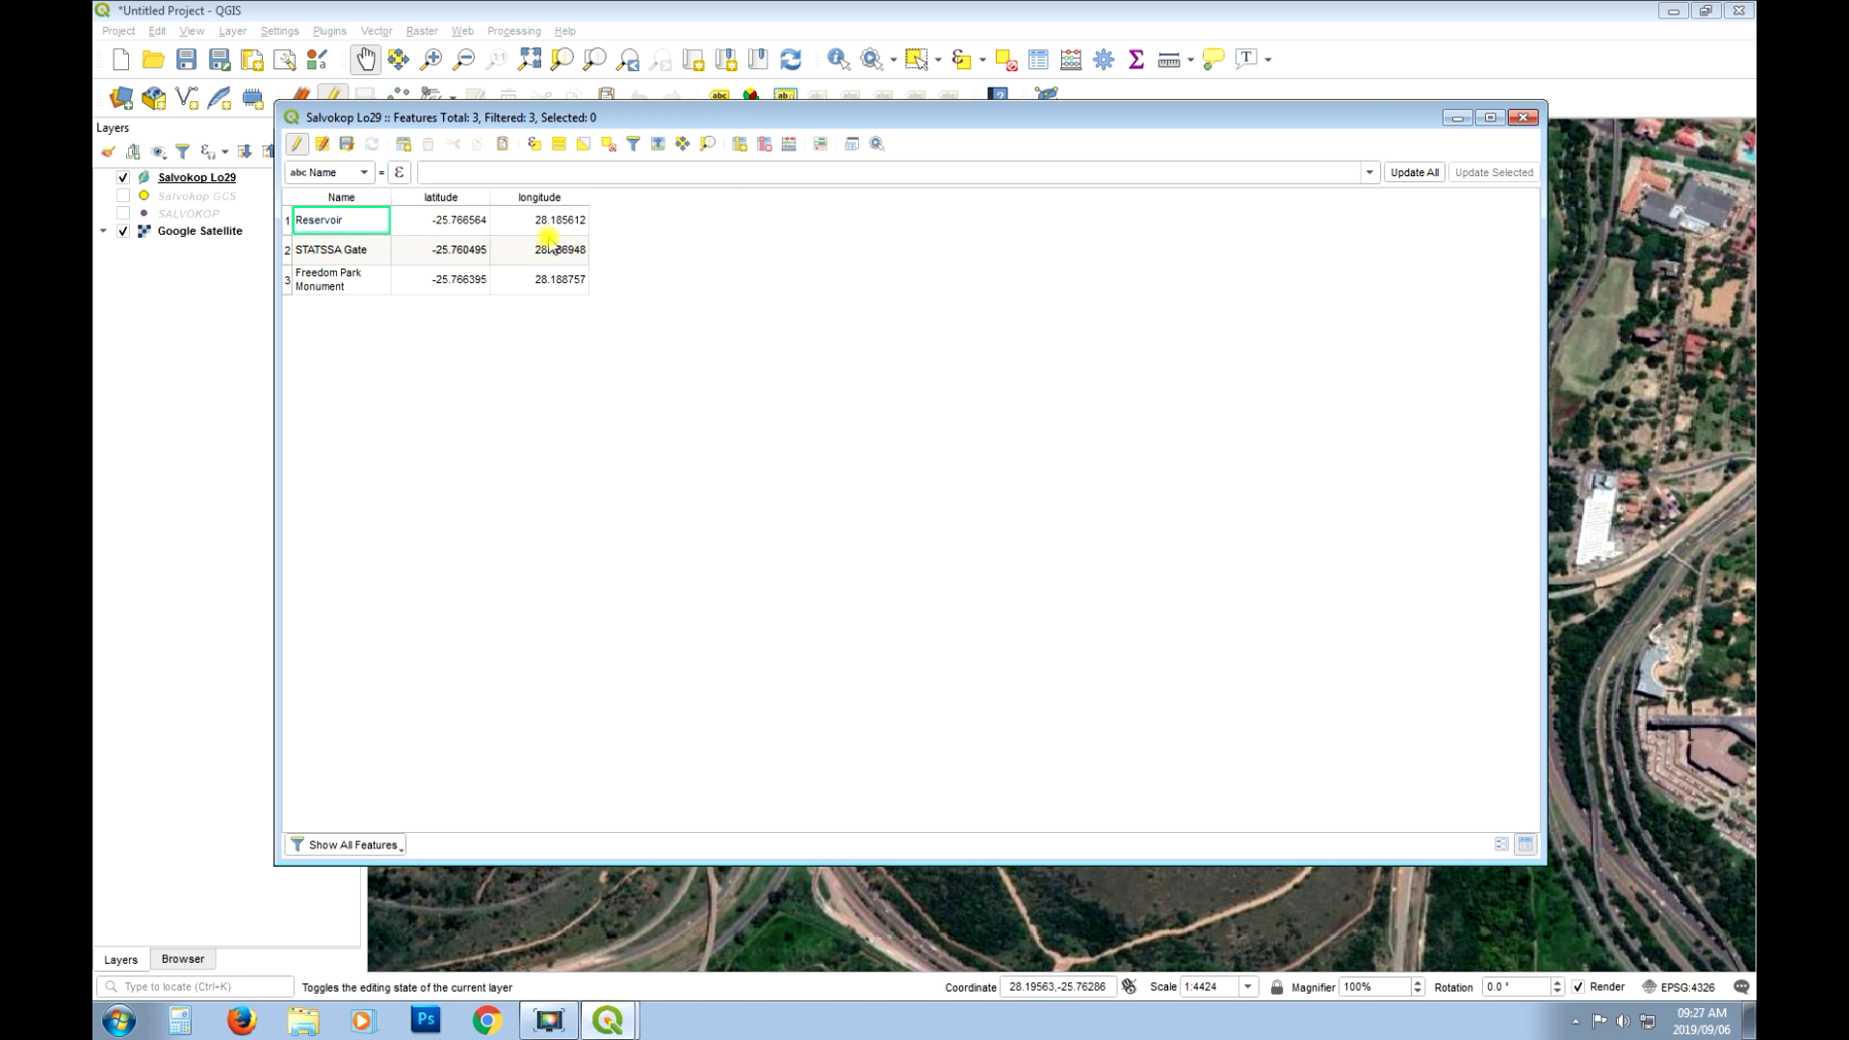
{"action": "left_click", "coordinate": [789, 145]}
{"action": "left_click", "coordinate": [602, 292]}
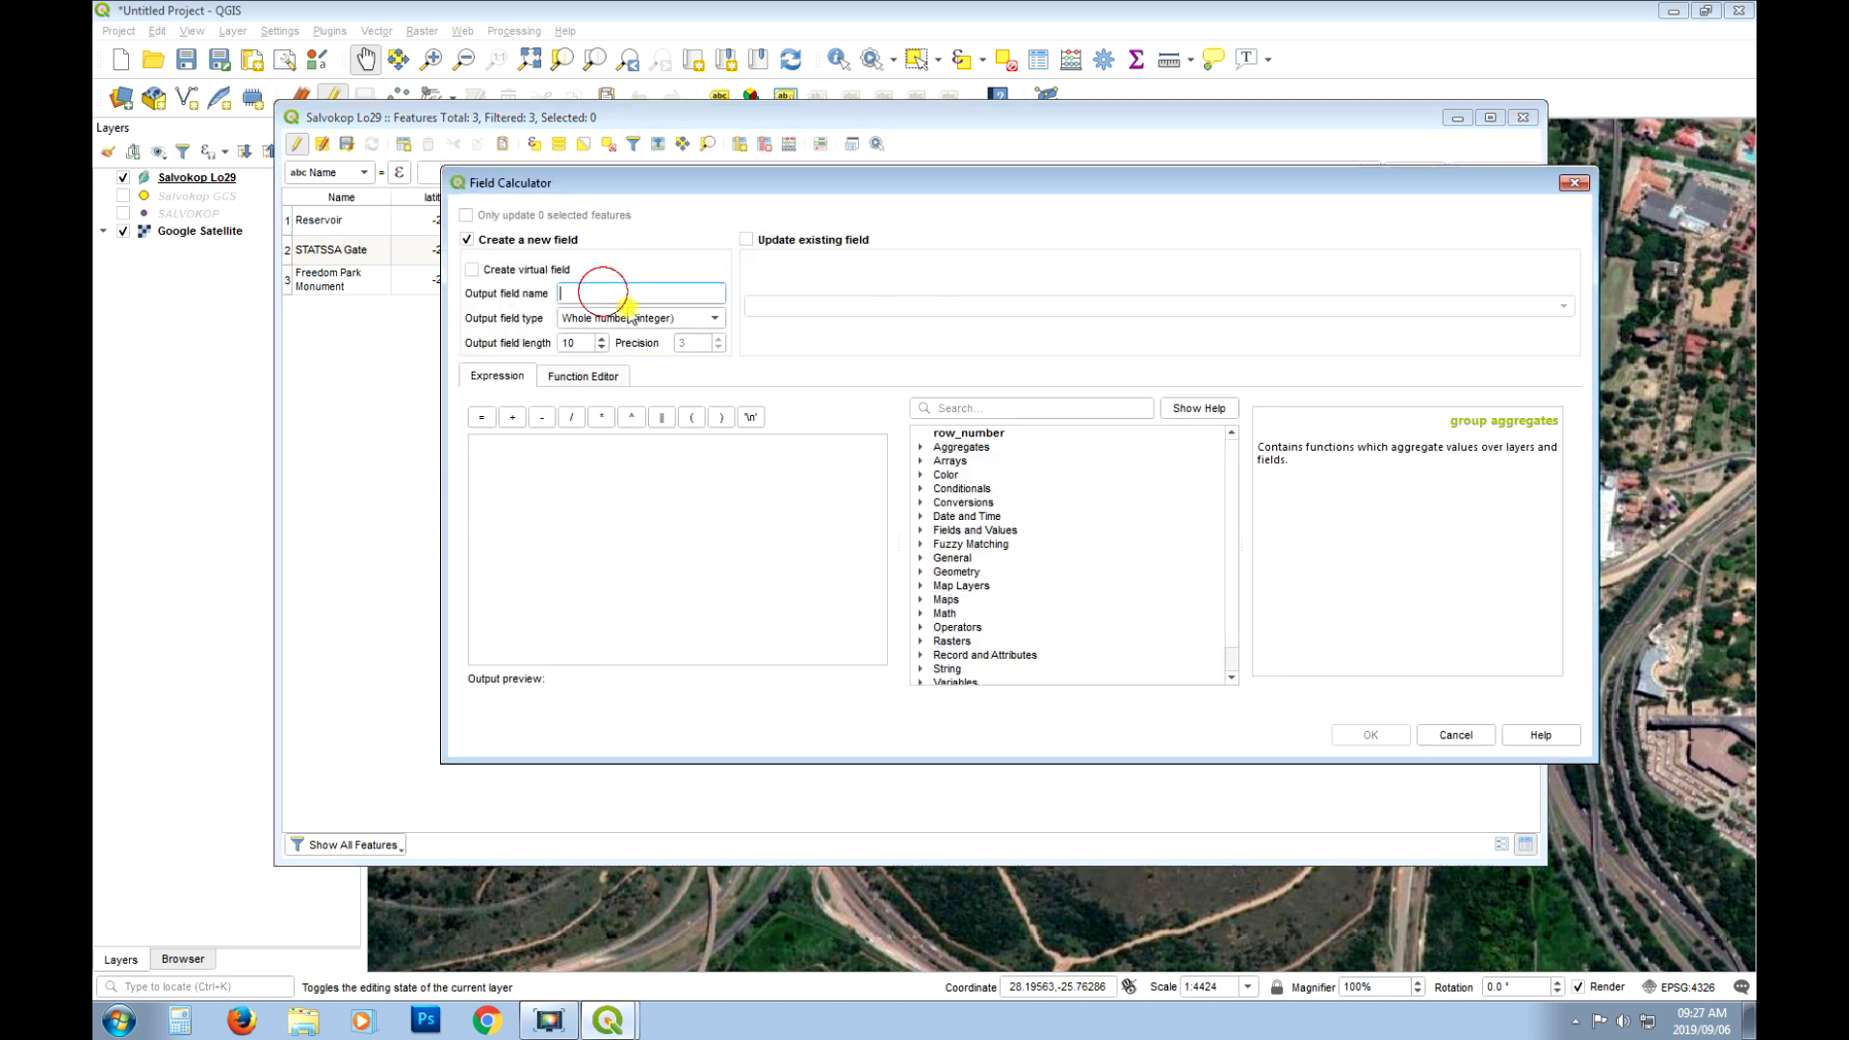
{"action": "left_click", "coordinate": [684, 325]}
{"action": "left_click", "coordinate": [607, 358]}
{"action": "double_click", "coordinate": [691, 345]}
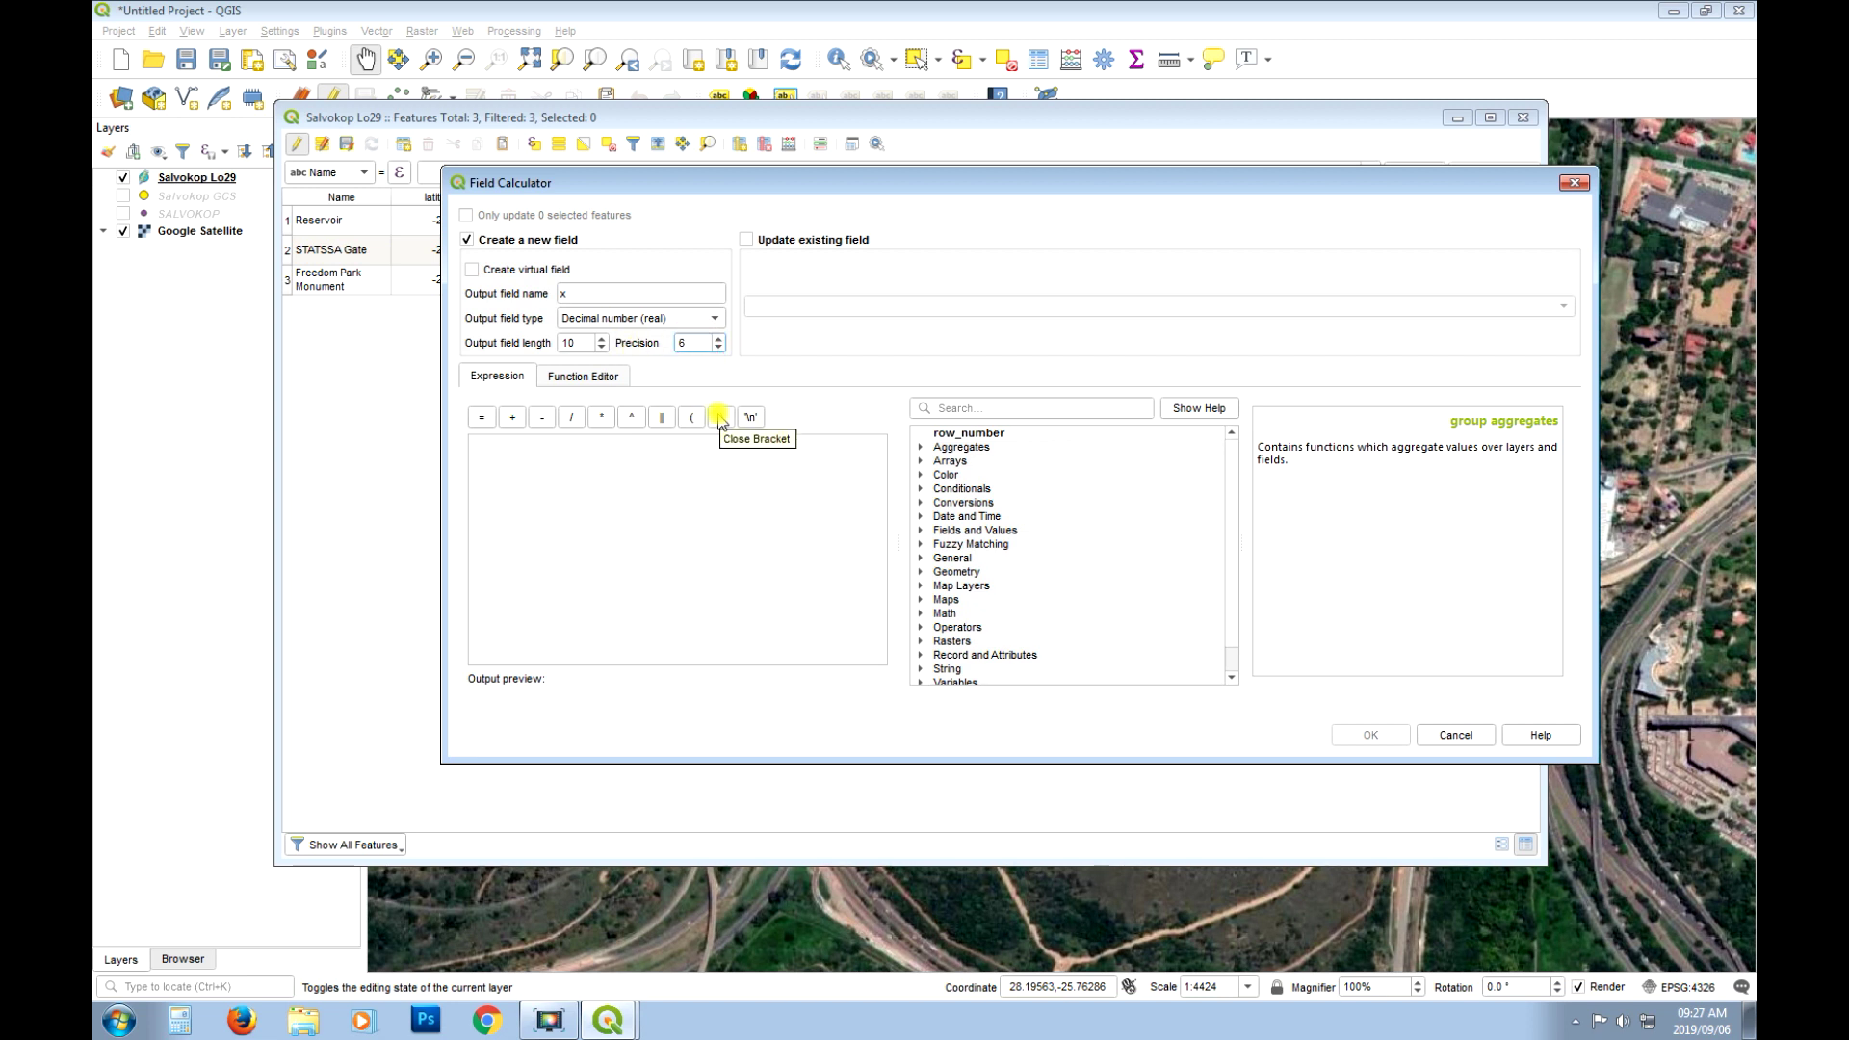
{"action": "type", "text": "6"}
{"action": "double_click", "coordinate": [691, 348]}
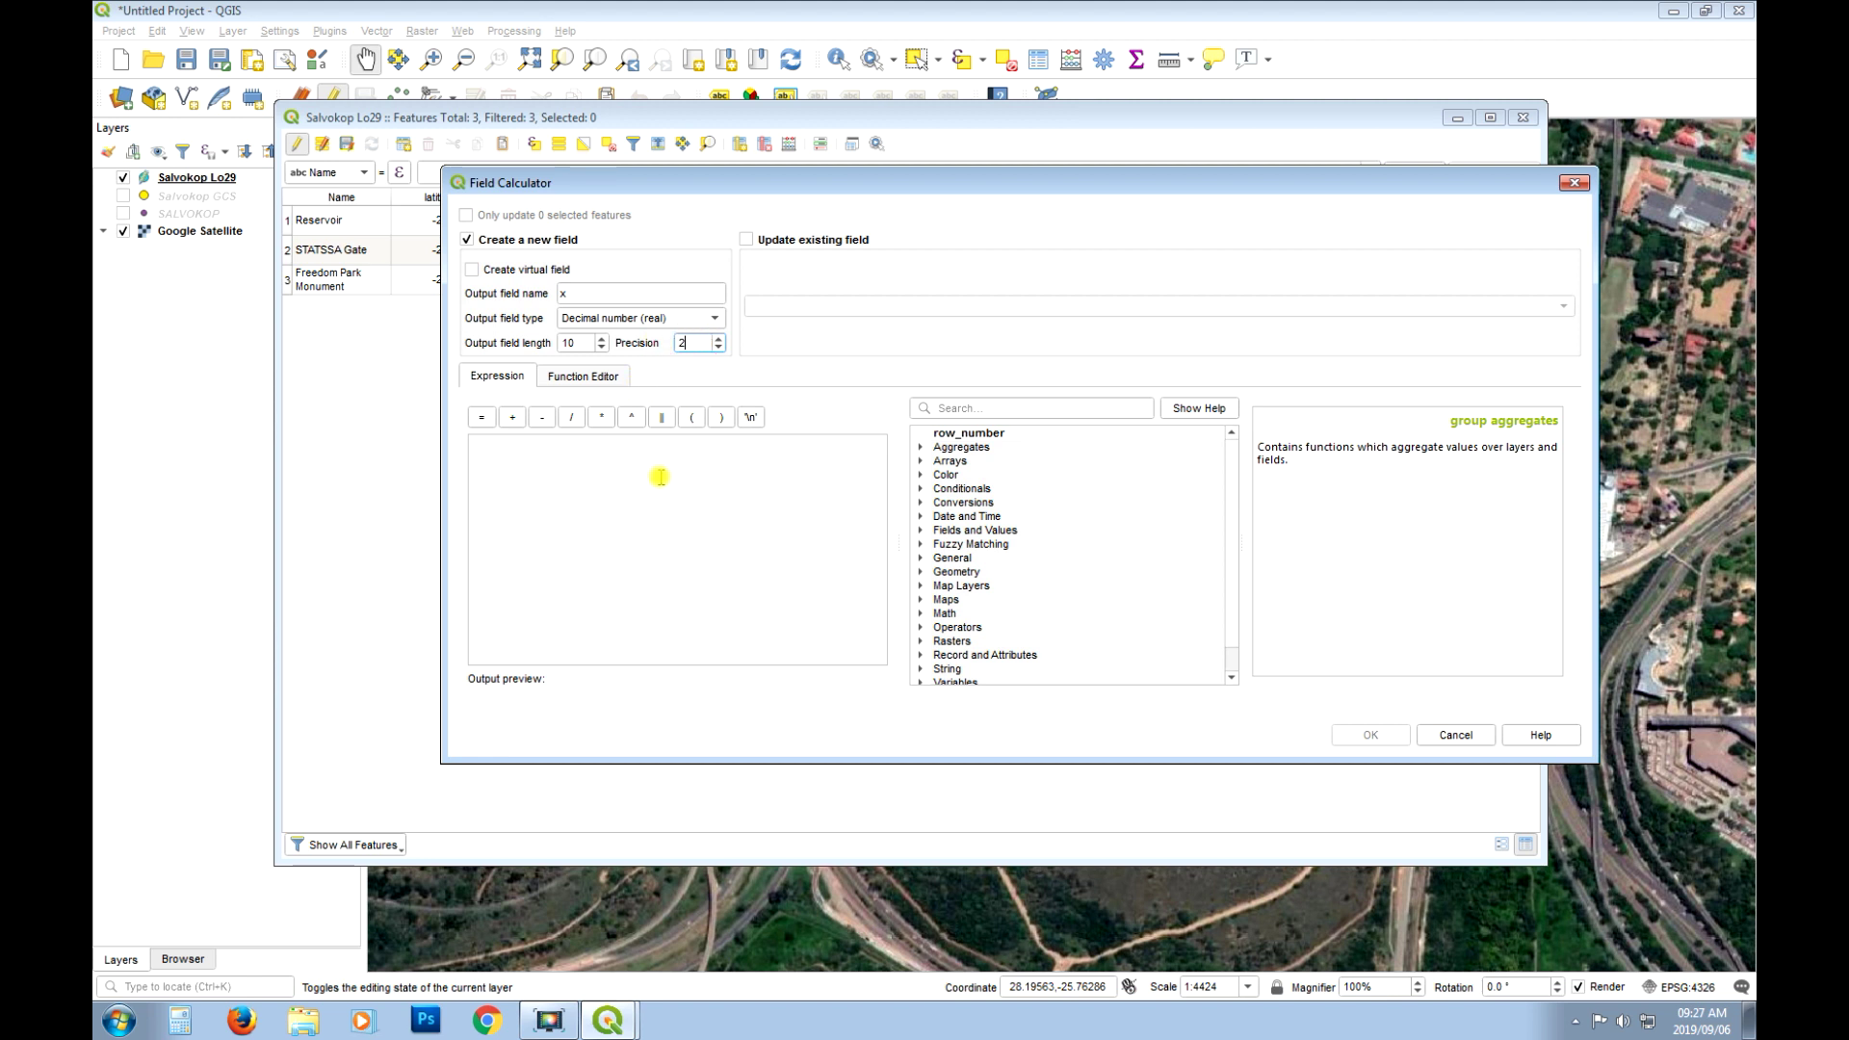
{"action": "type", "text": "$x"}
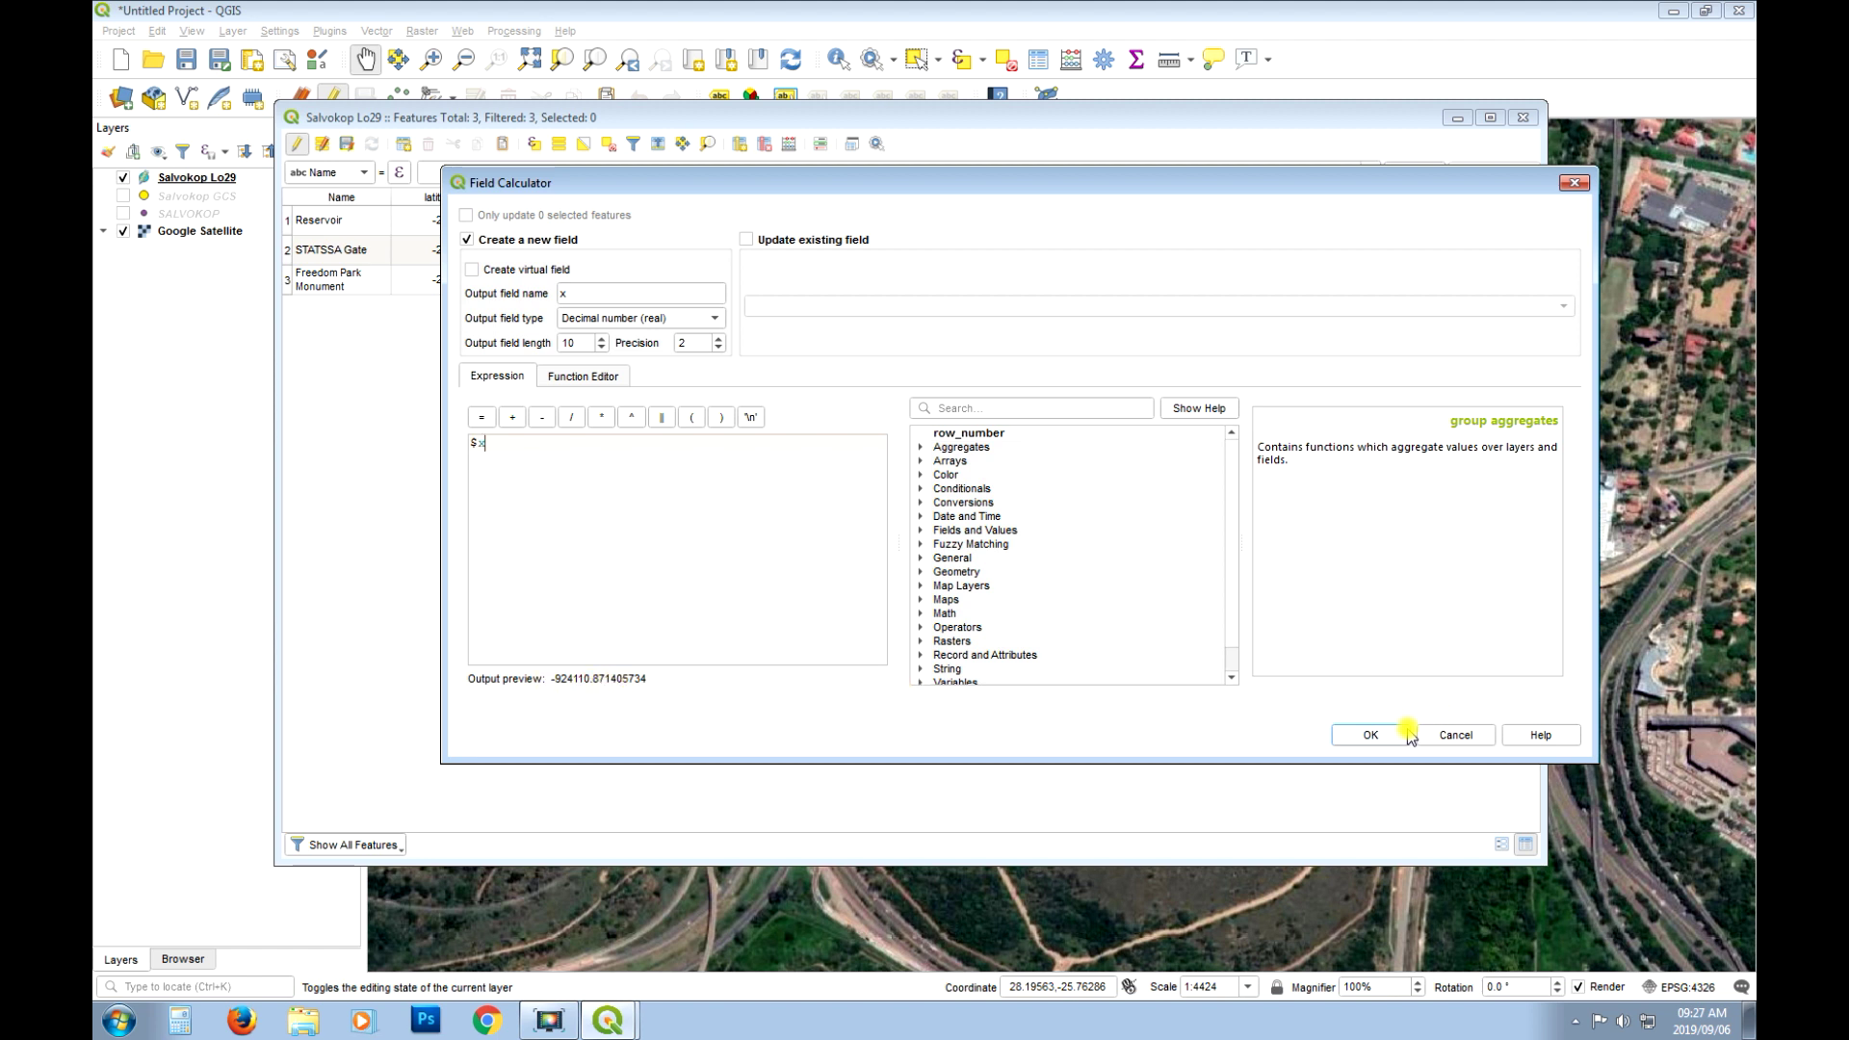
{"action": "left_click", "coordinate": [1377, 734]}
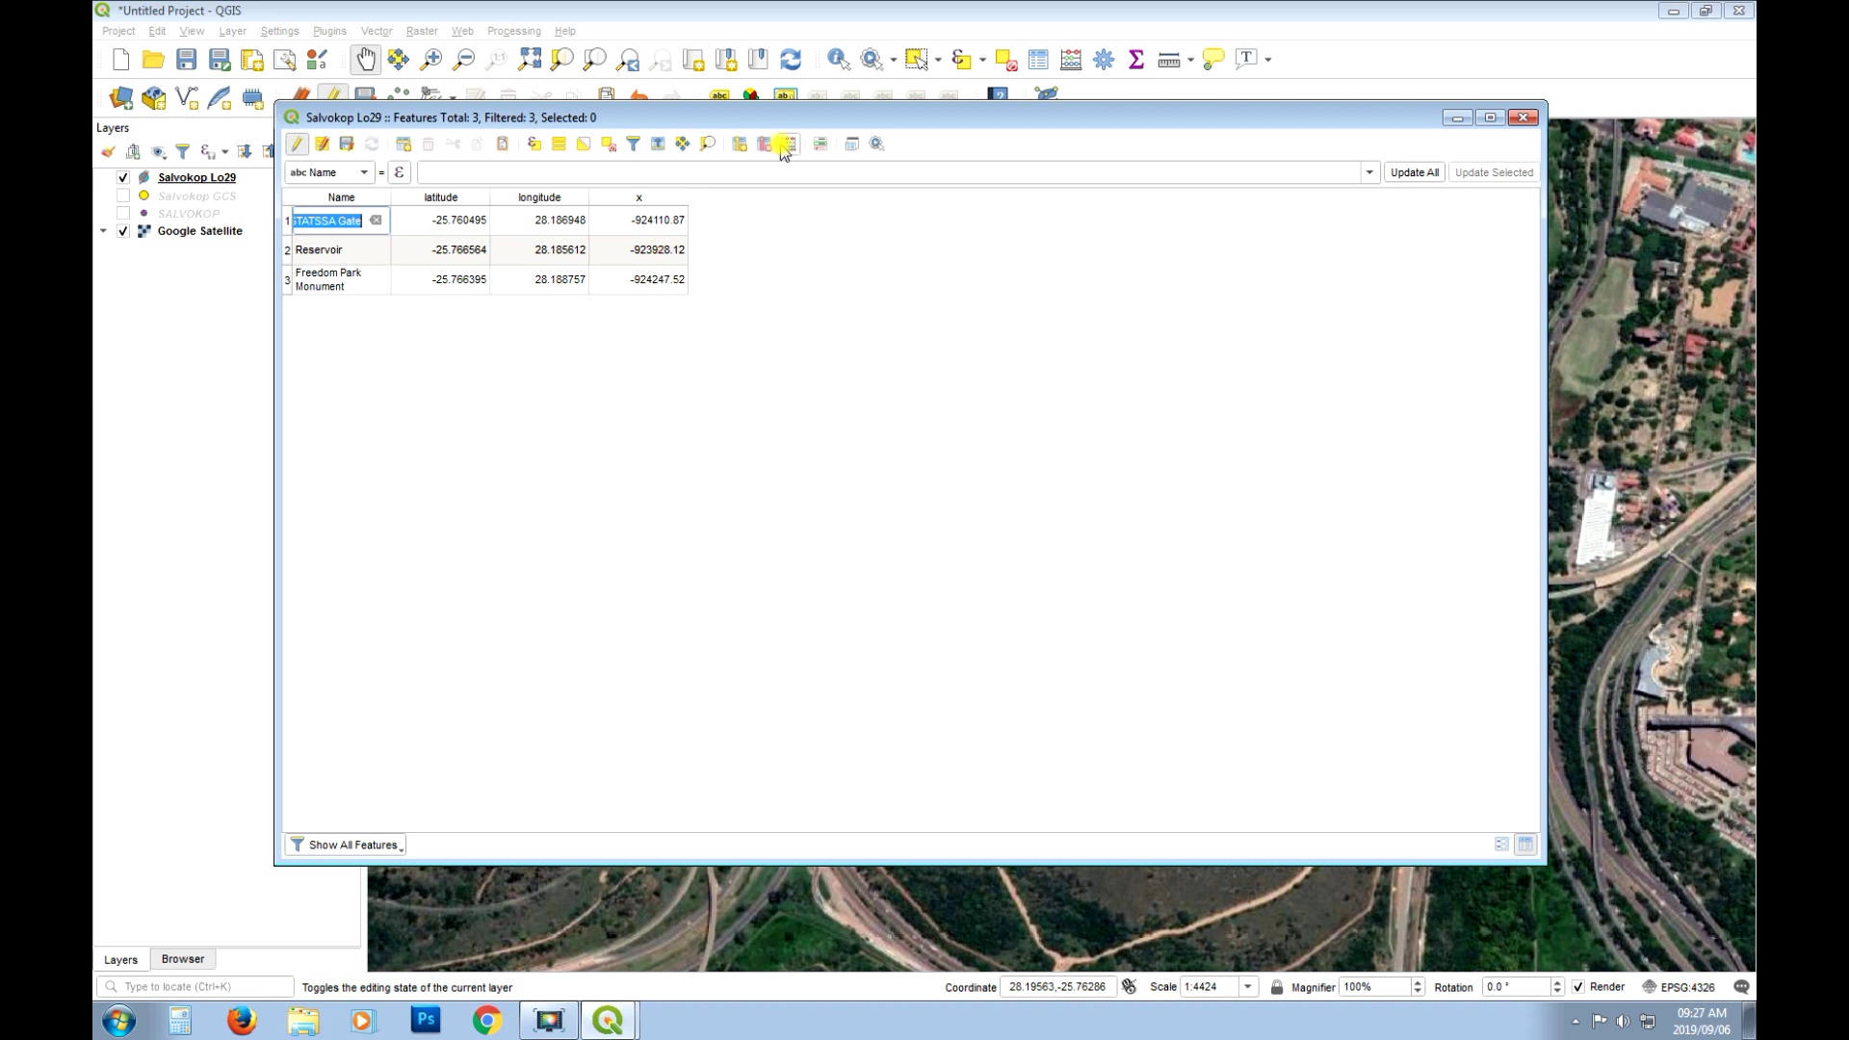
Calculate a decimal 'y' field from $y, then stop editing and save the Salvokop Lo29 edits.
{"action": "left_click", "coordinate": [784, 149]}
{"action": "left_click", "coordinate": [651, 297]}
{"action": "type", "text": "y"}
{"action": "left_click", "coordinate": [665, 318]}
{"action": "left_click", "coordinate": [663, 362]}
{"action": "double_click", "coordinate": [685, 341]}
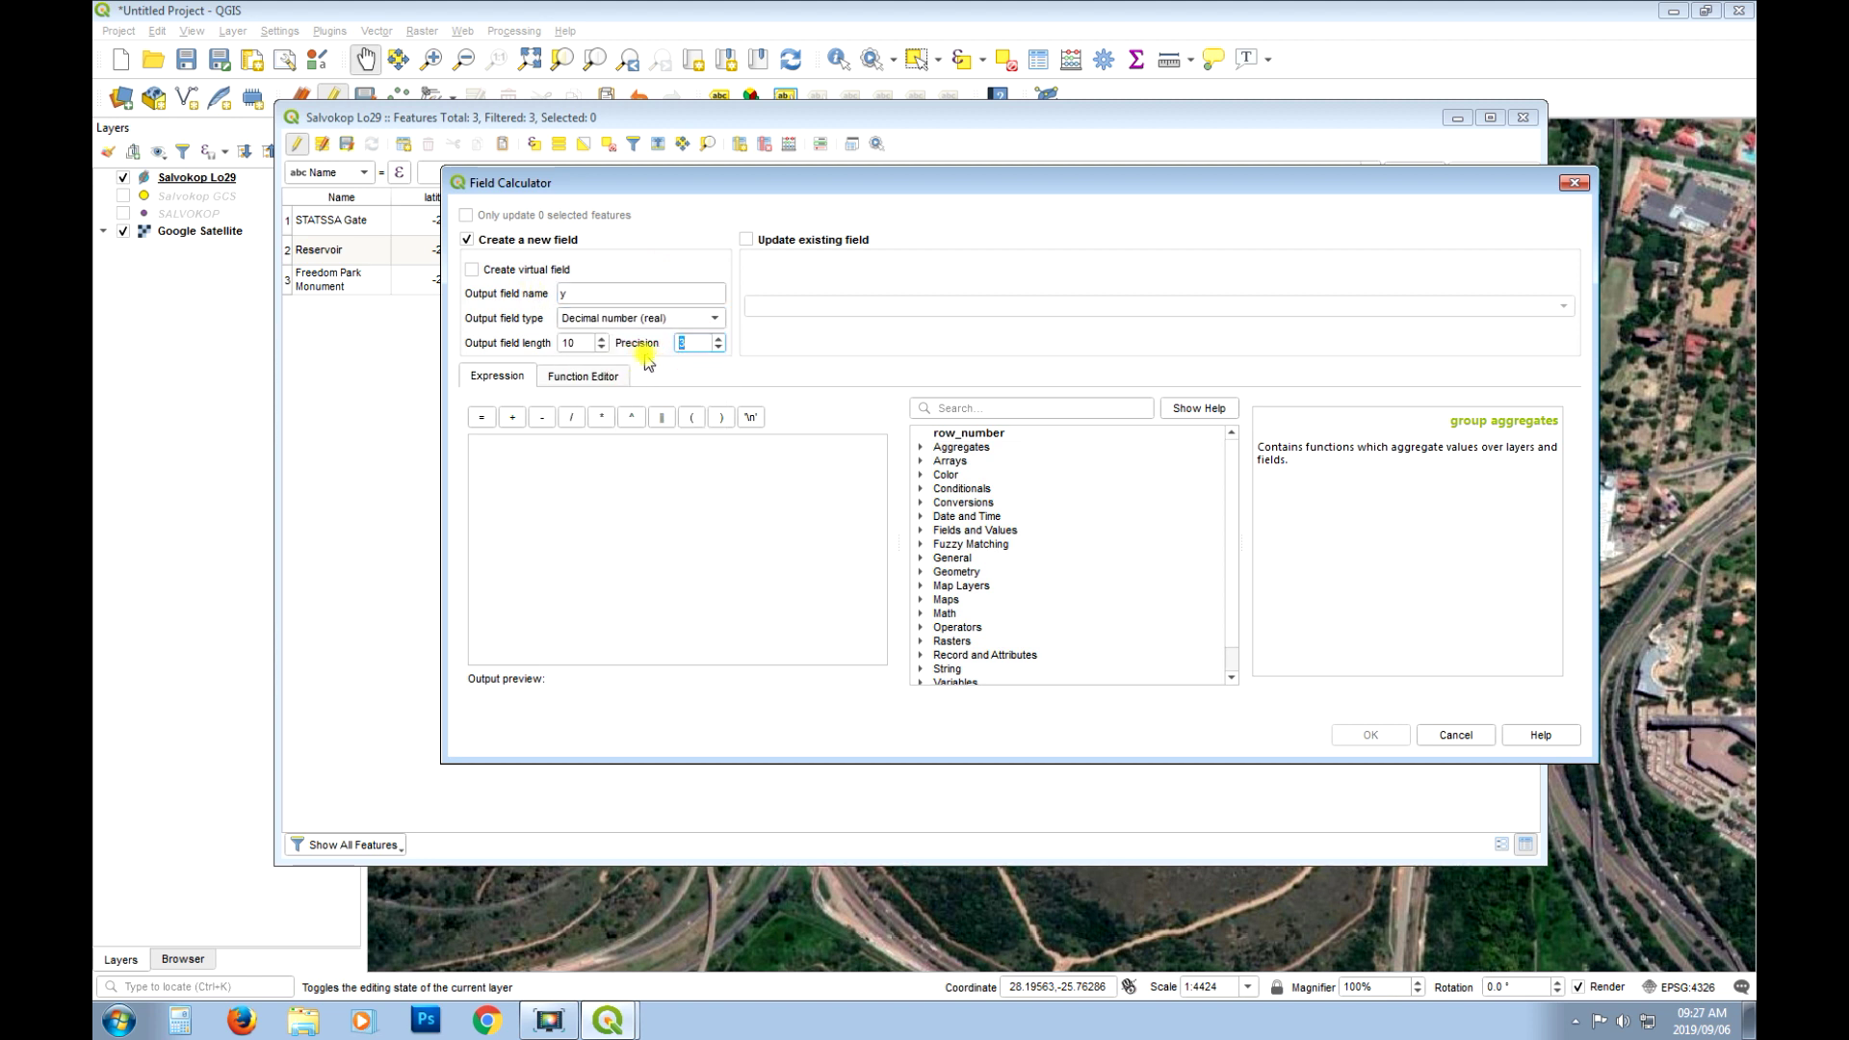
{"action": "left_click", "coordinate": [566, 464]}
{"action": "type", "text": "$y"}
{"action": "left_click", "coordinate": [1374, 736]}
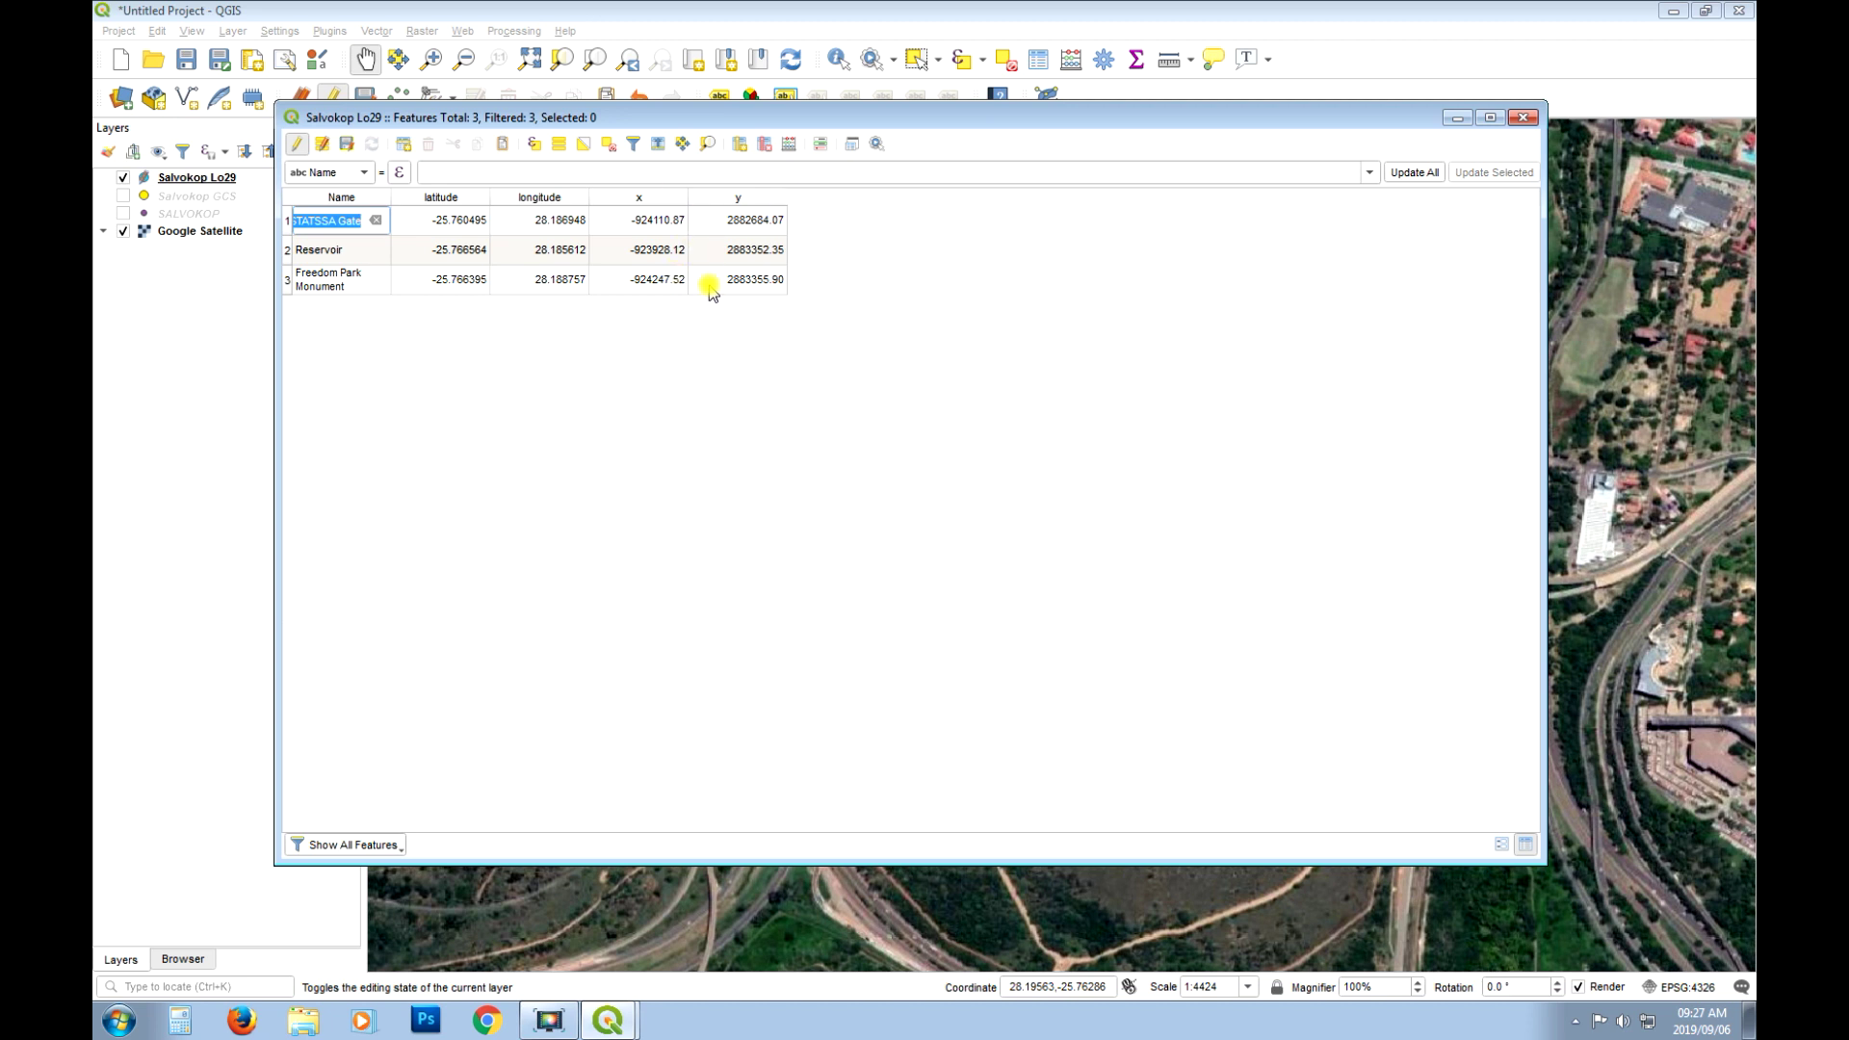
{"action": "left_click", "coordinate": [299, 146]}
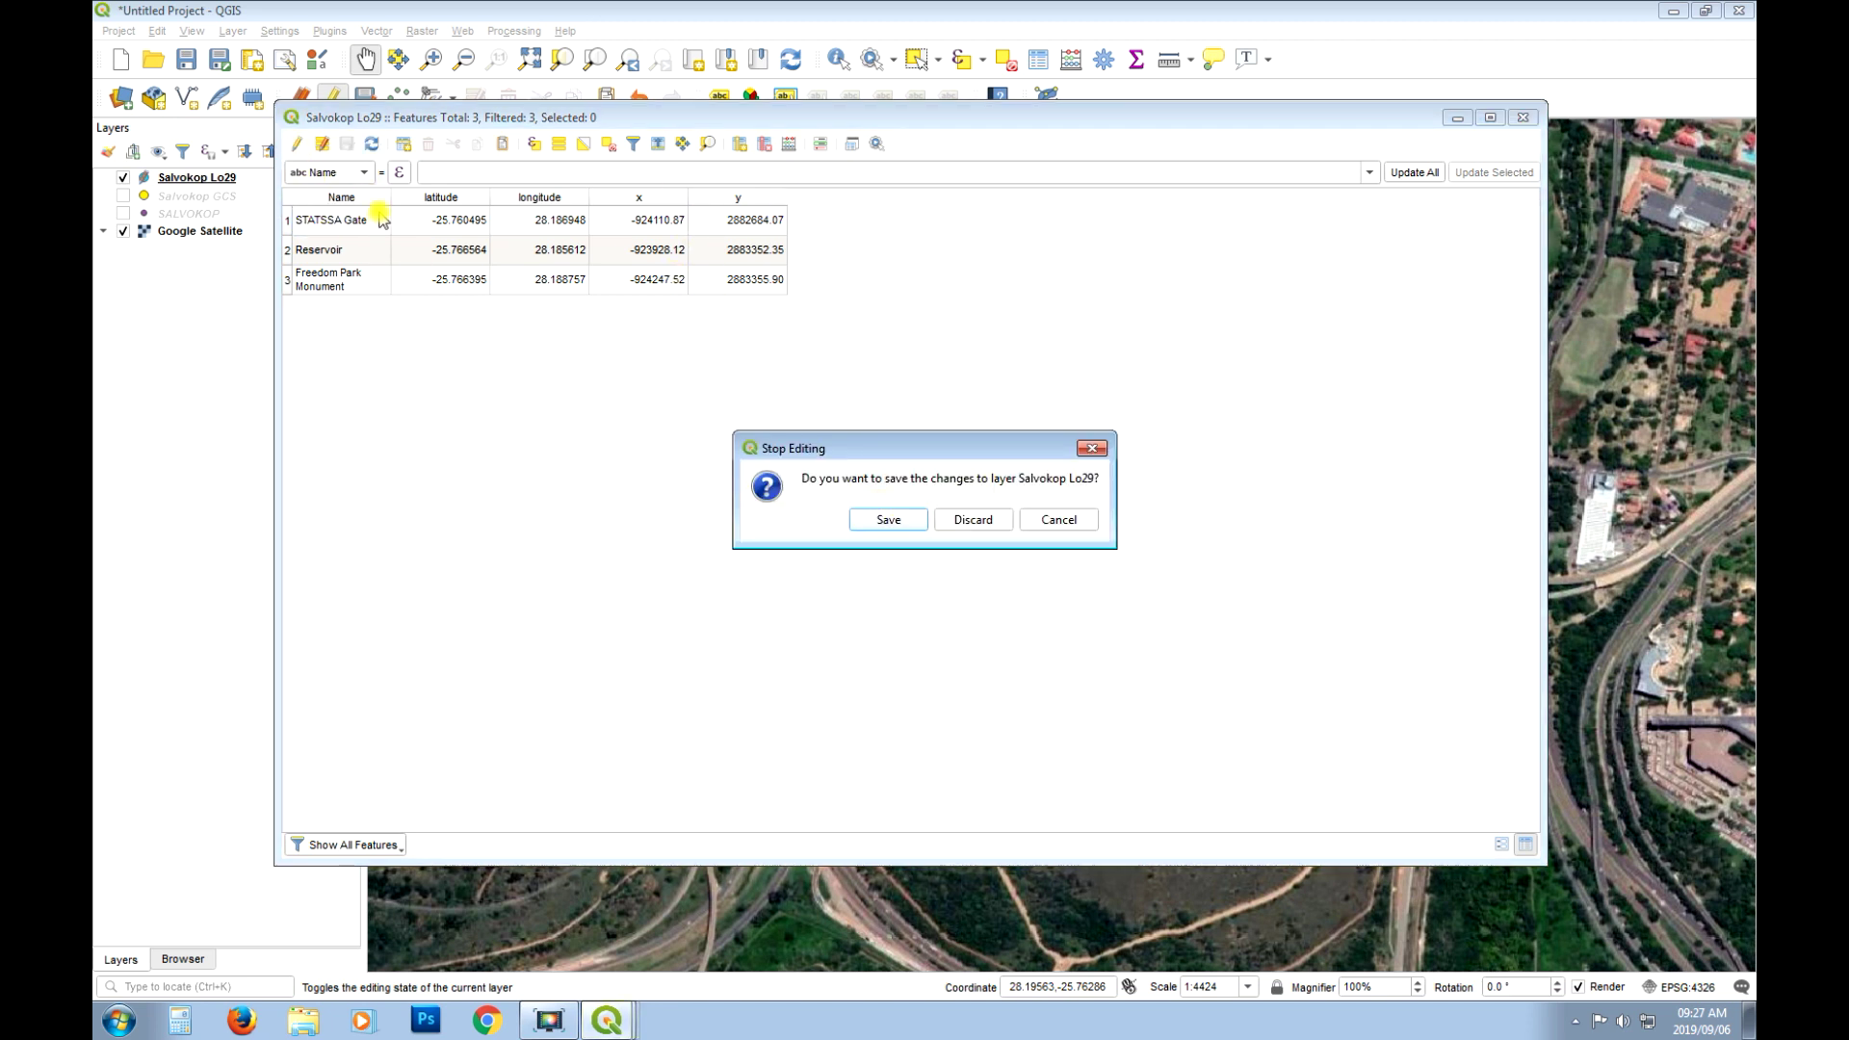
{"action": "left_click", "coordinate": [875, 507]}
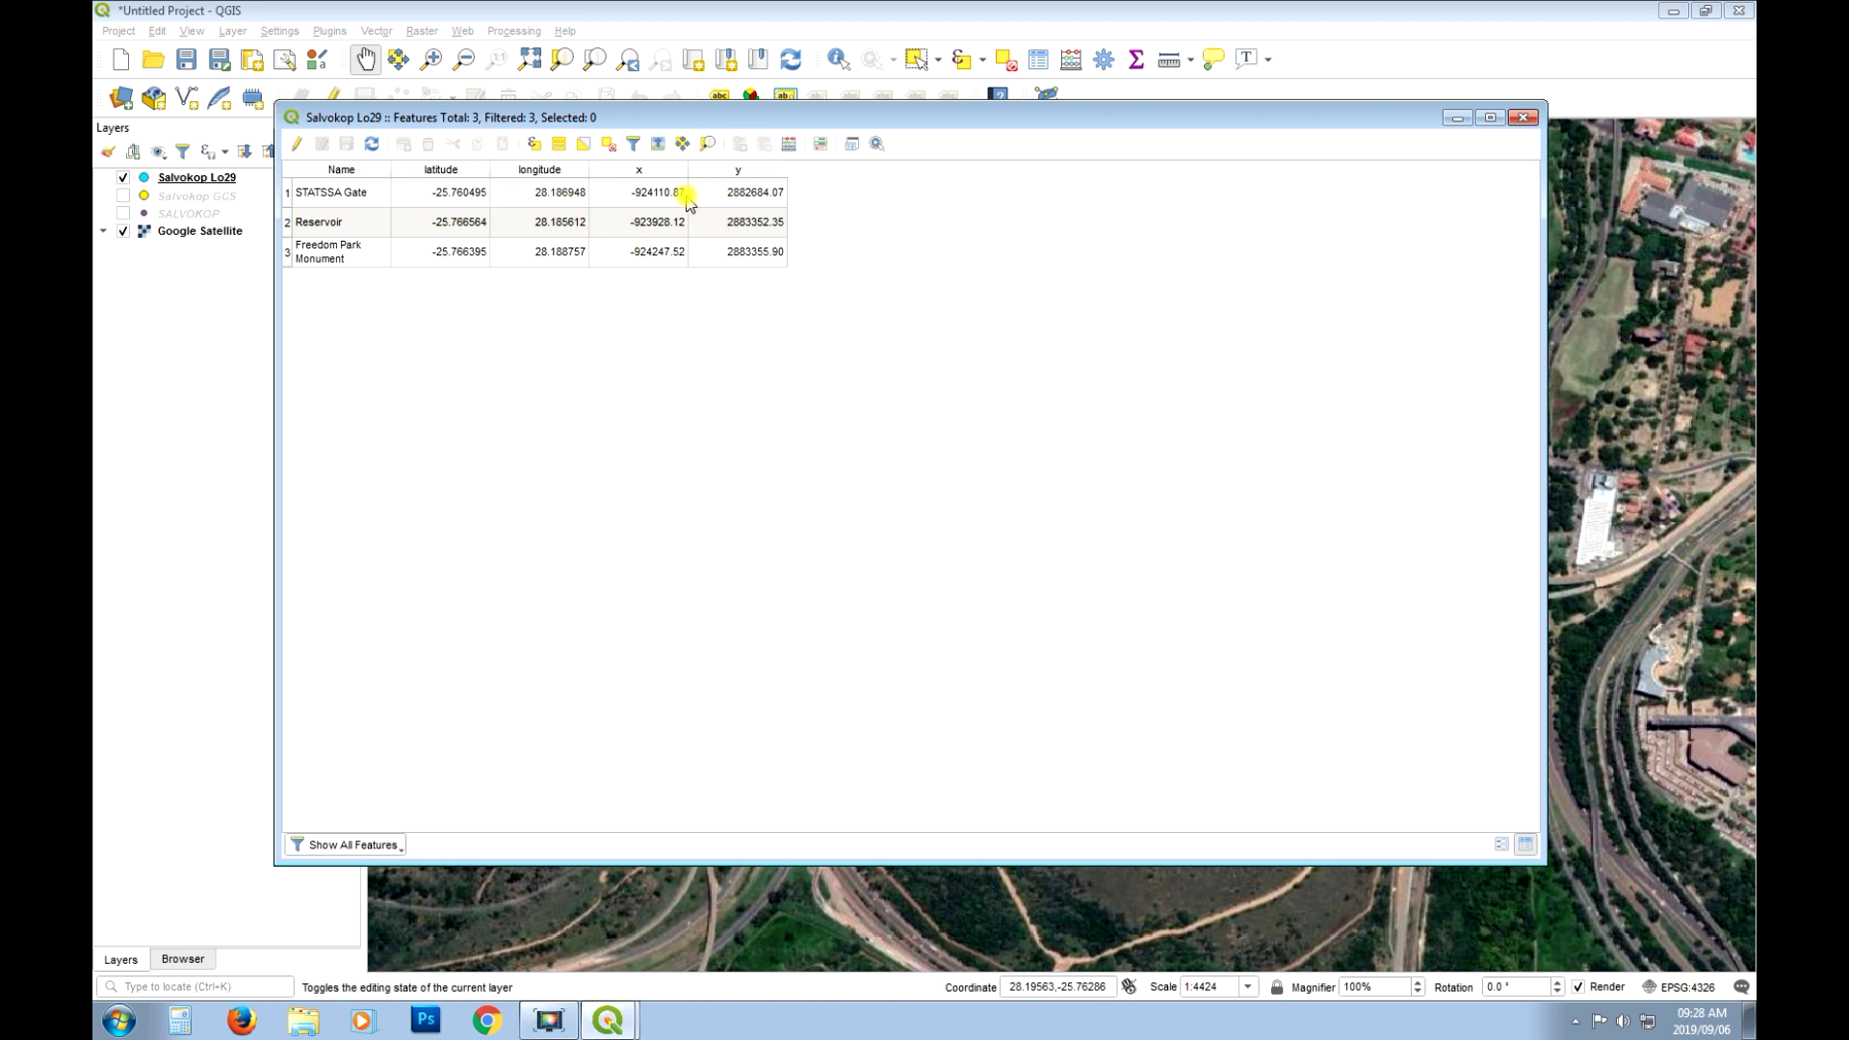
Close the attribute table and set the project CRS to Hartebeesthoek94 / Lo29 (EPSG:2053).
{"action": "left_click", "coordinate": [1522, 117]}
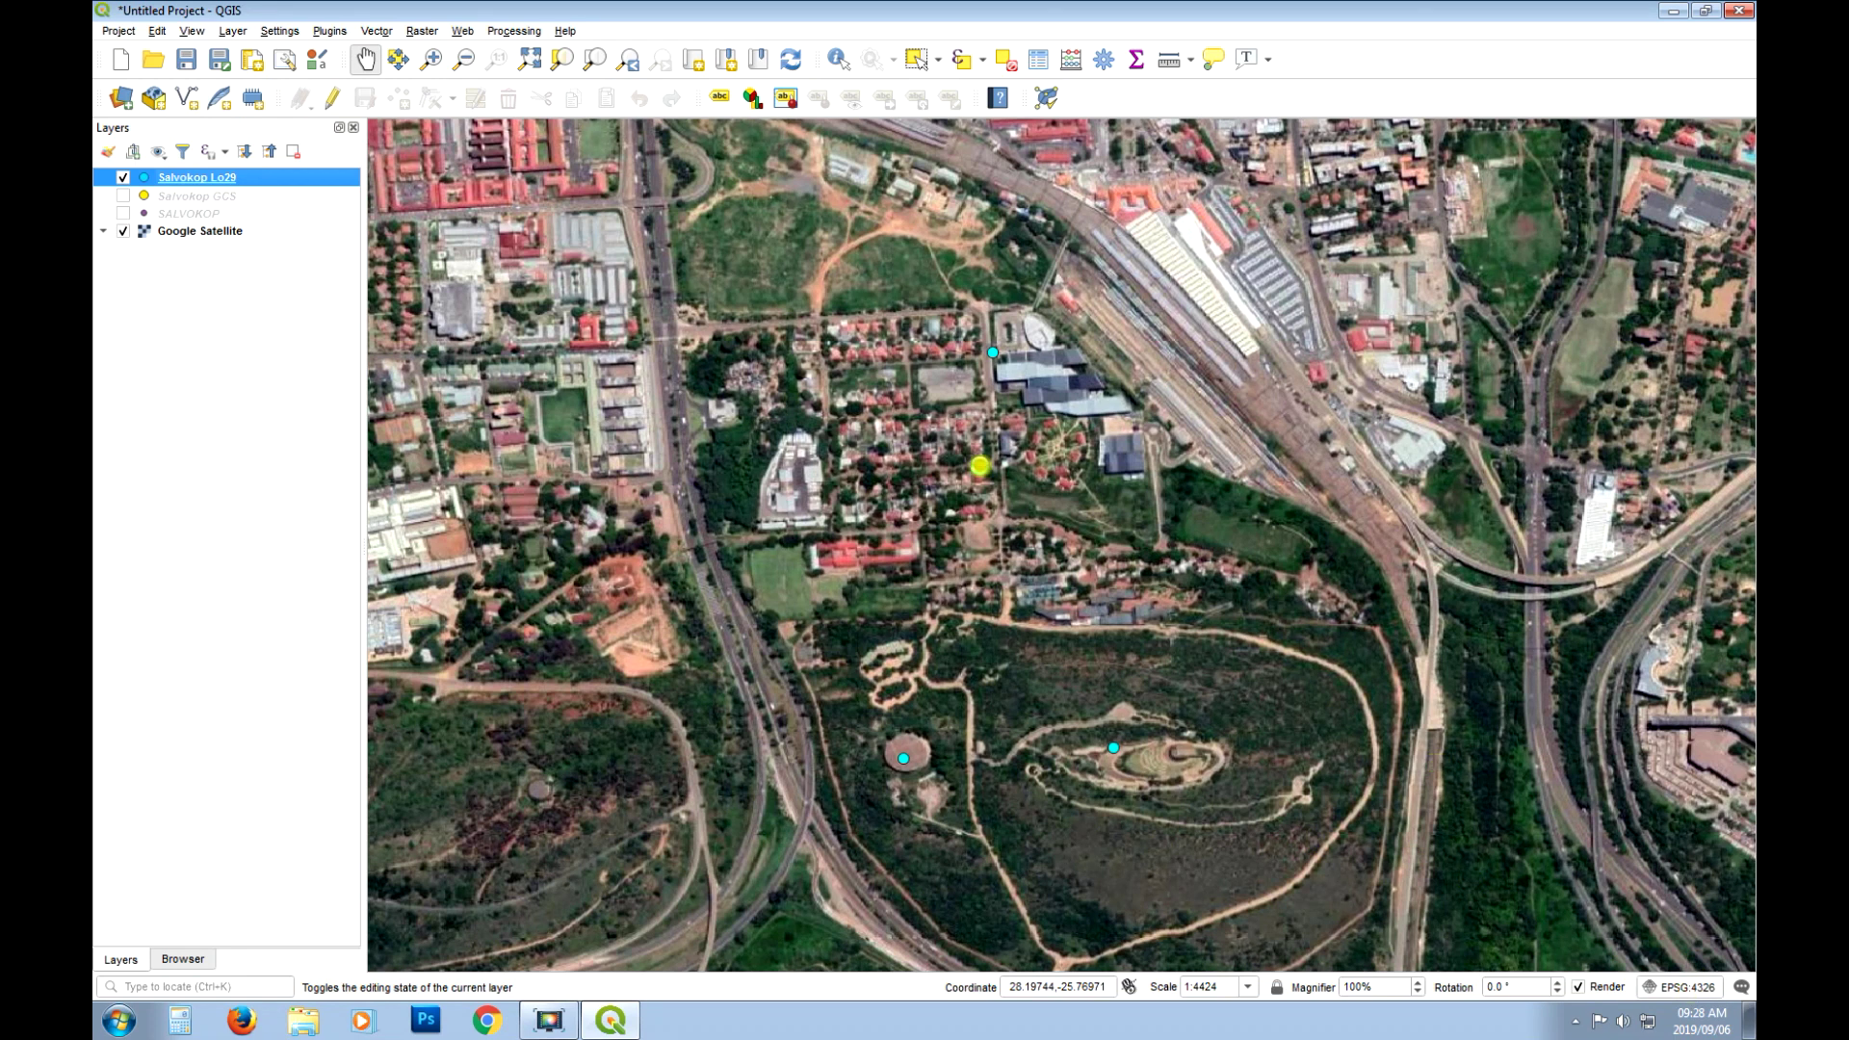
{"action": "key", "text": "ctrl+shift+p"}
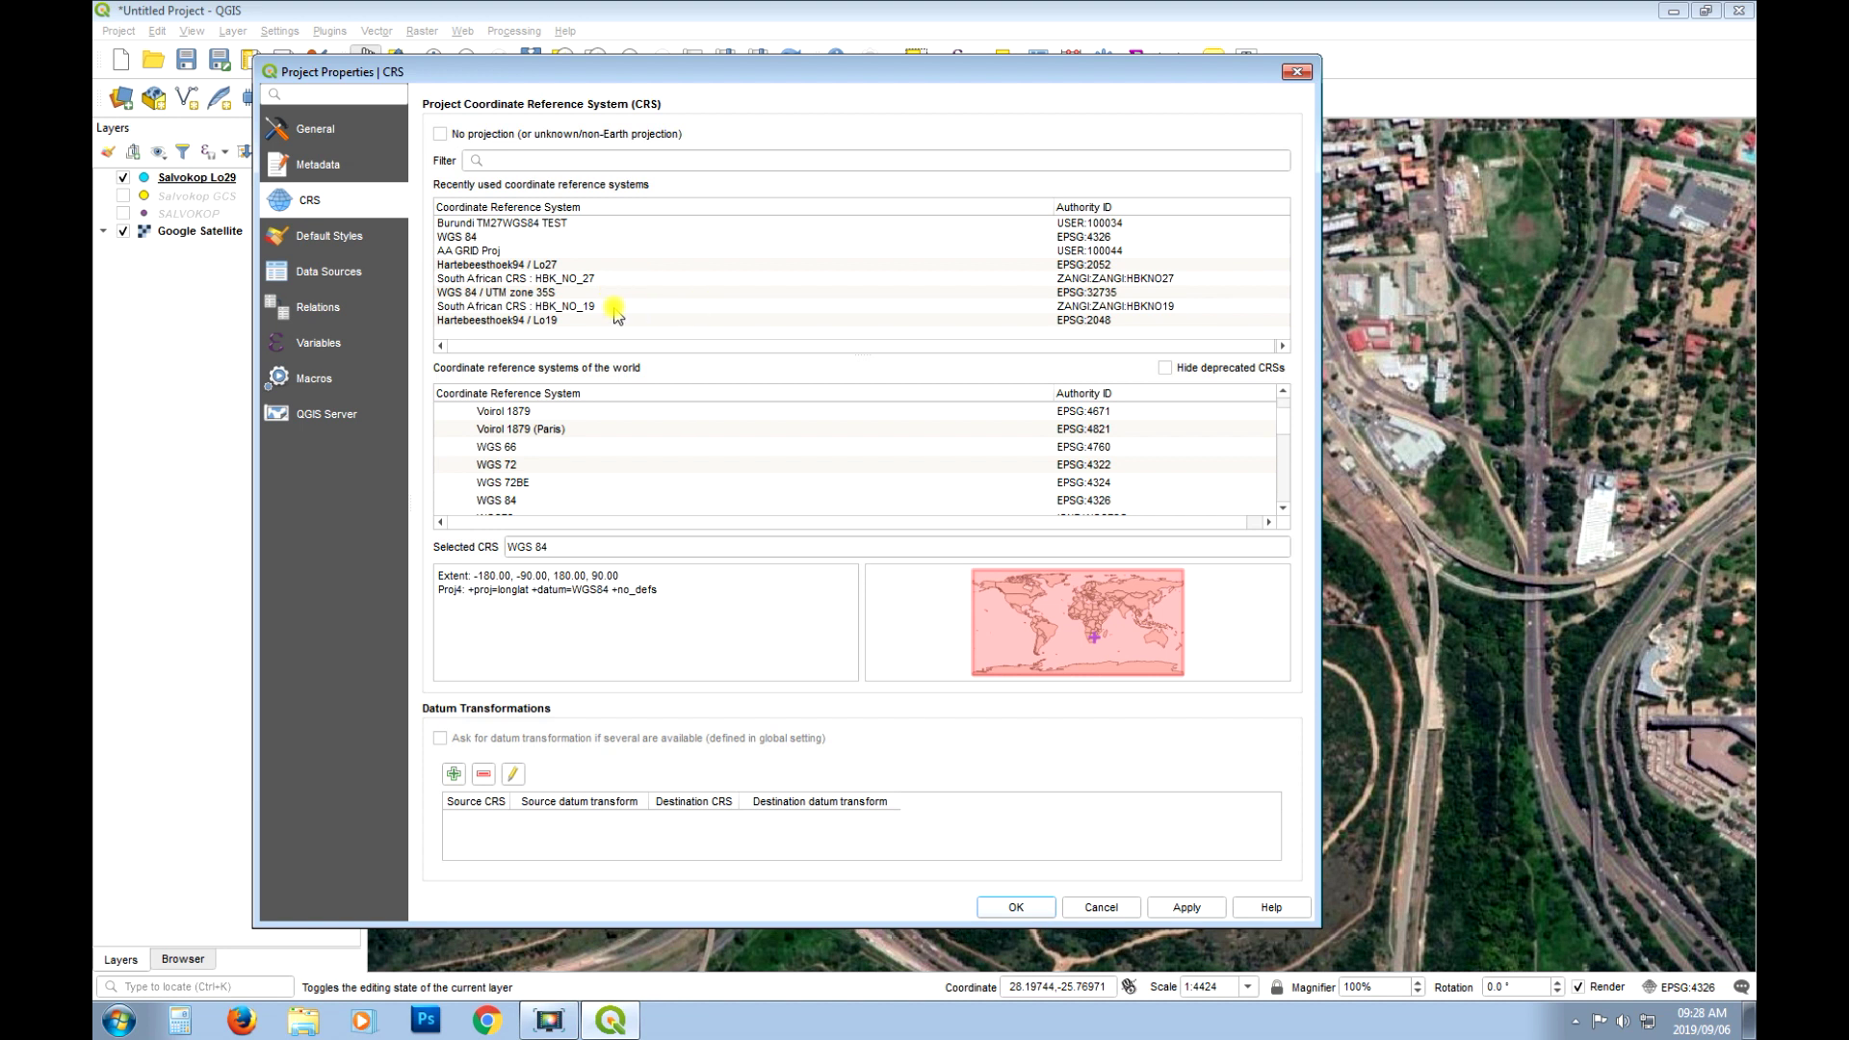
{"action": "left_click", "coordinate": [568, 320]}
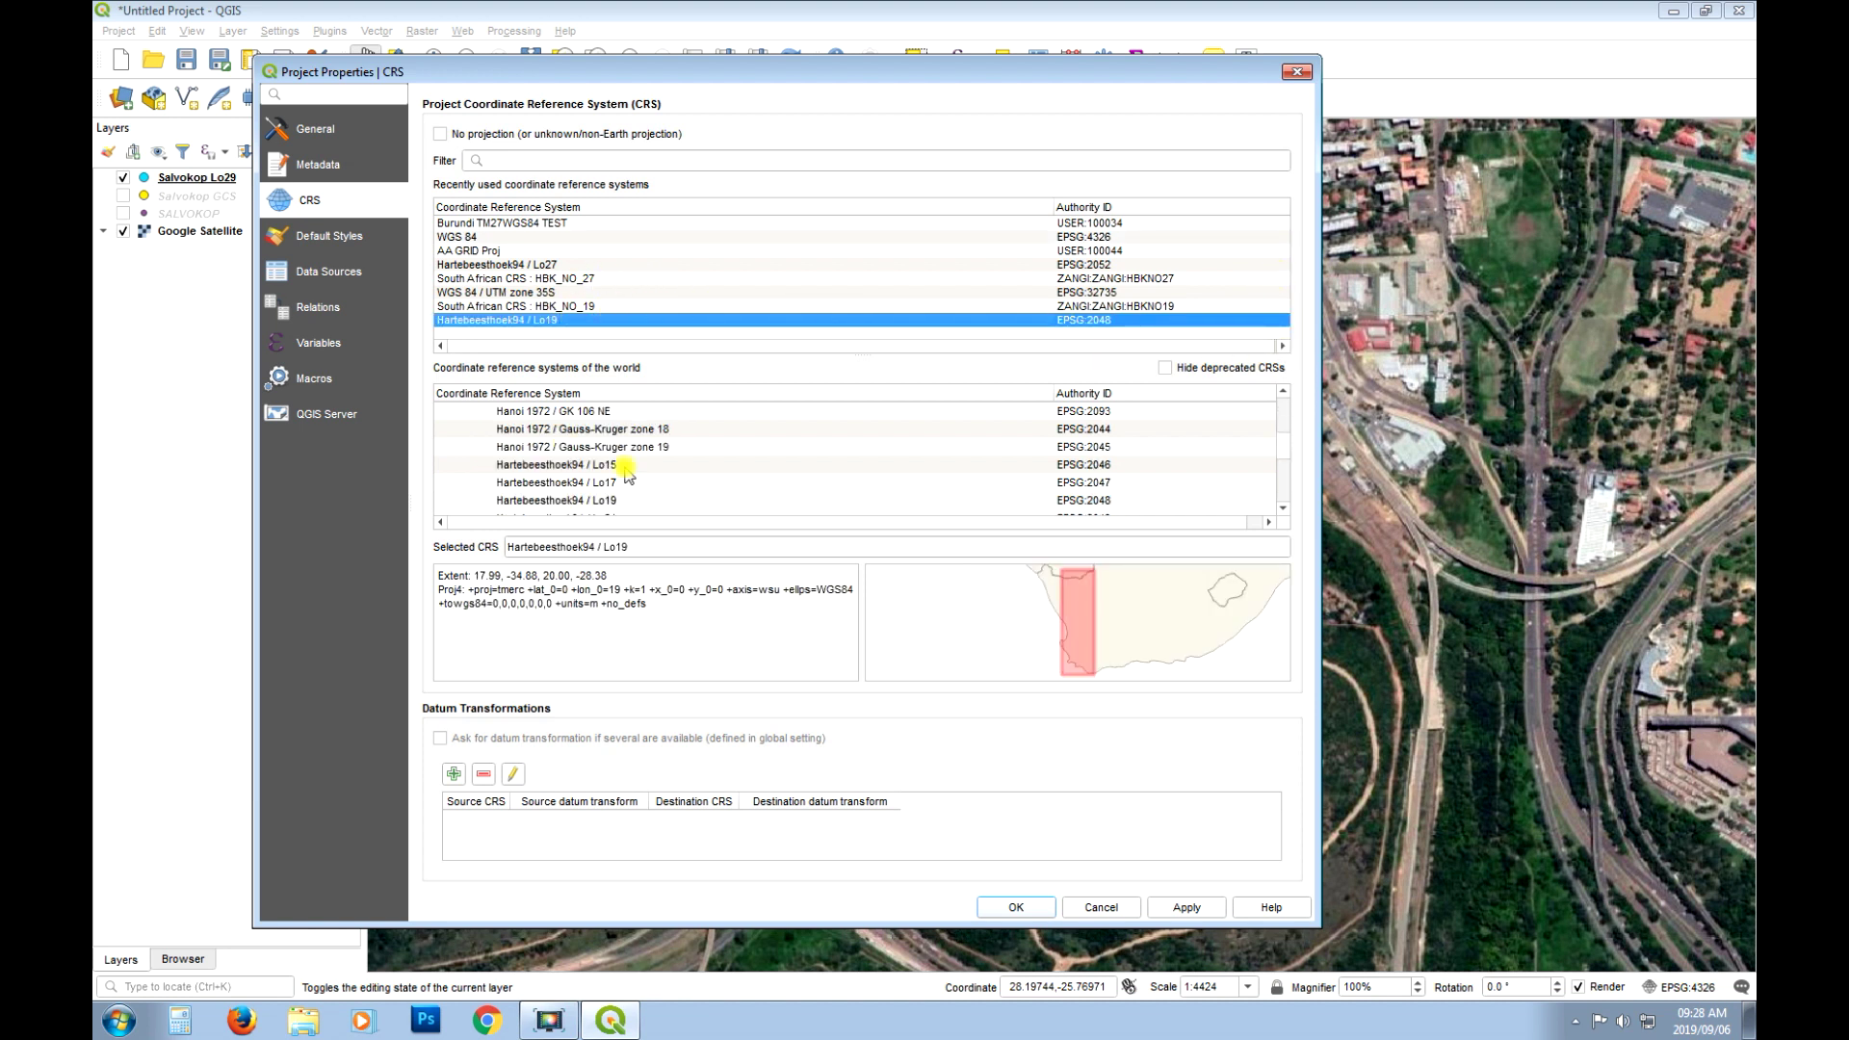
{"action": "left_click", "coordinate": [706, 499]}
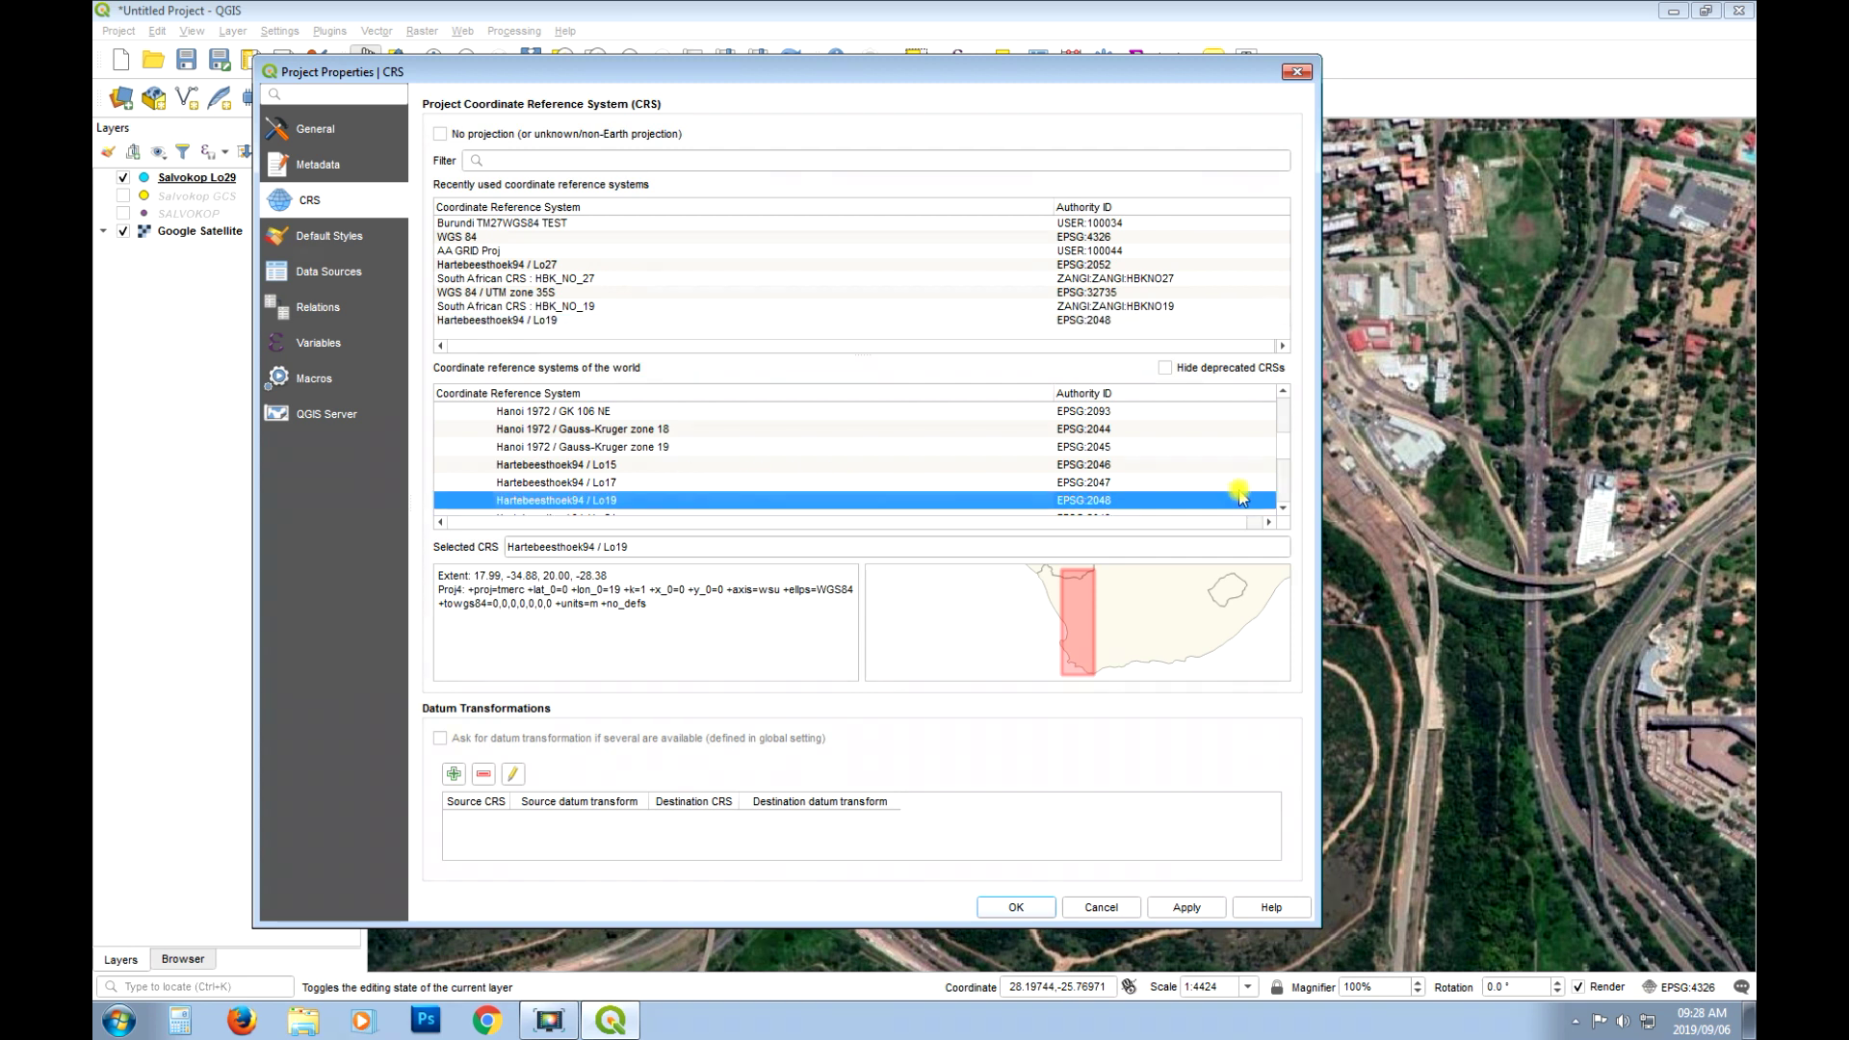
{"action": "scroll", "coordinate": [1280, 512], "scroll_direction": "down", "scroll_amount": 7}
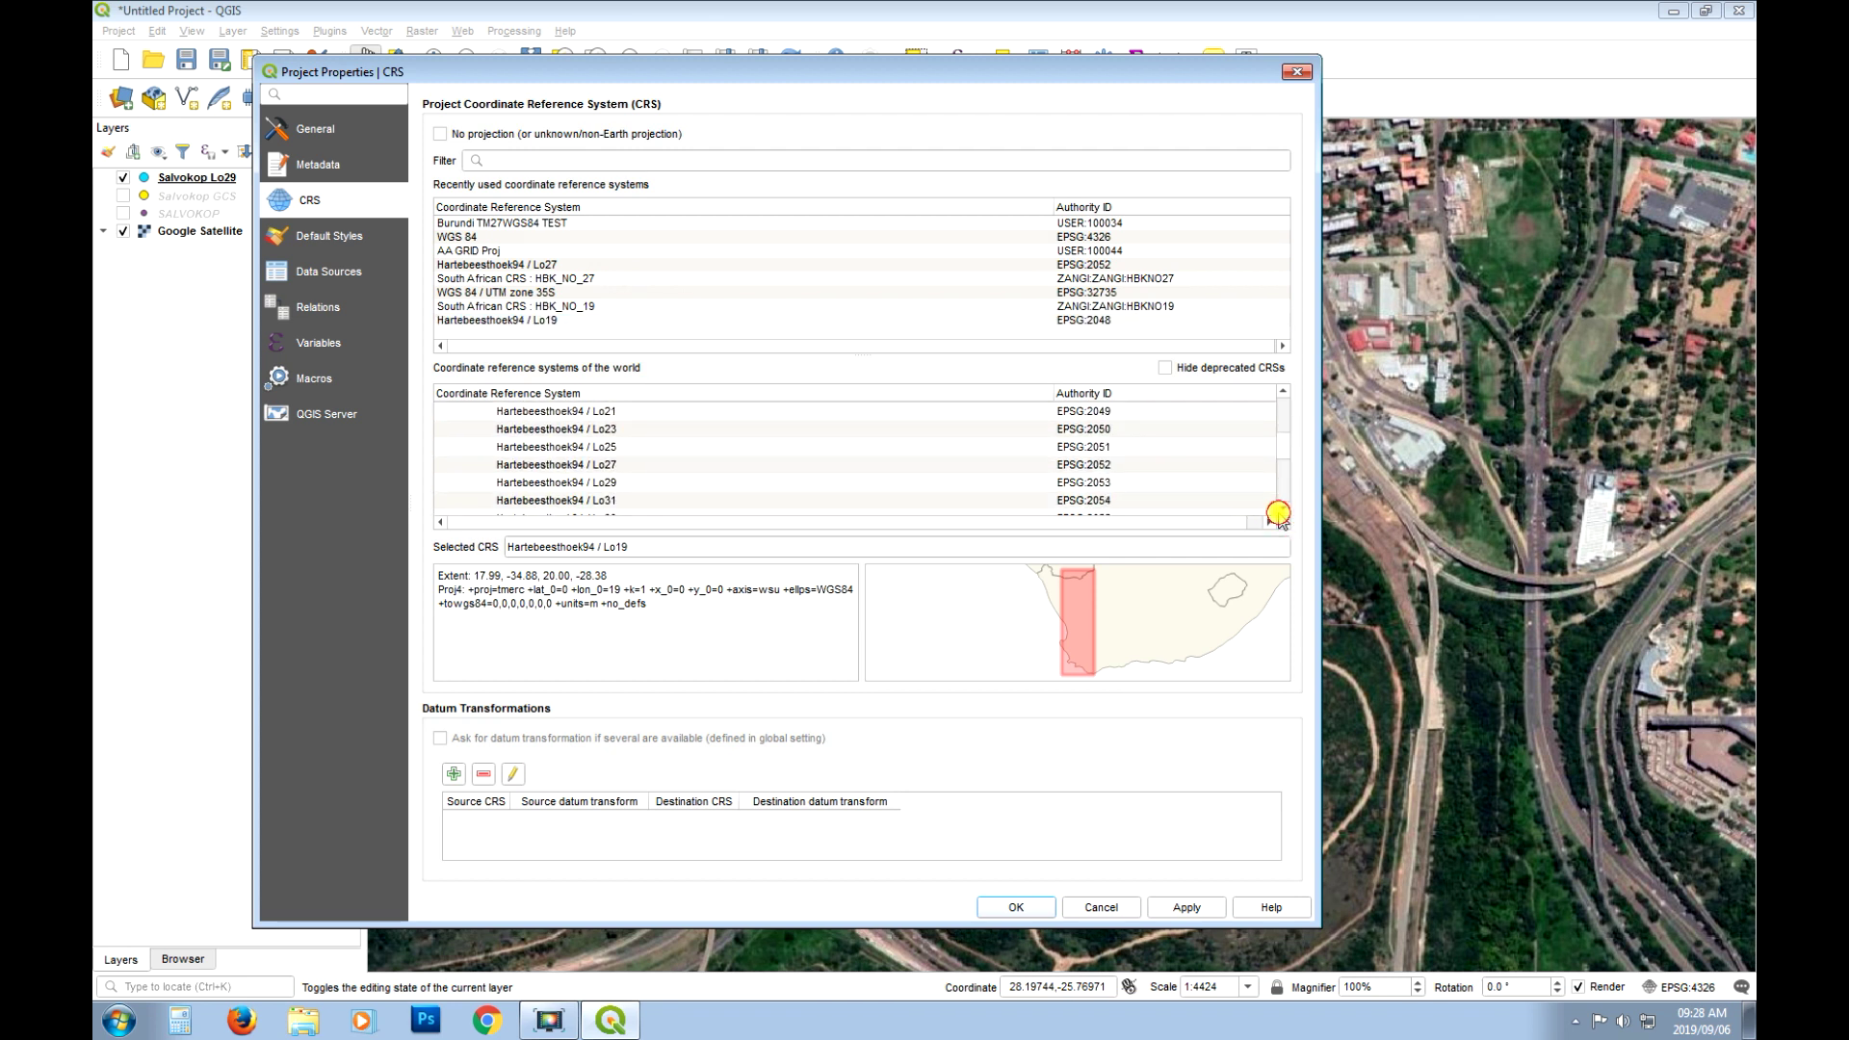
{"action": "left_click", "coordinate": [624, 466]}
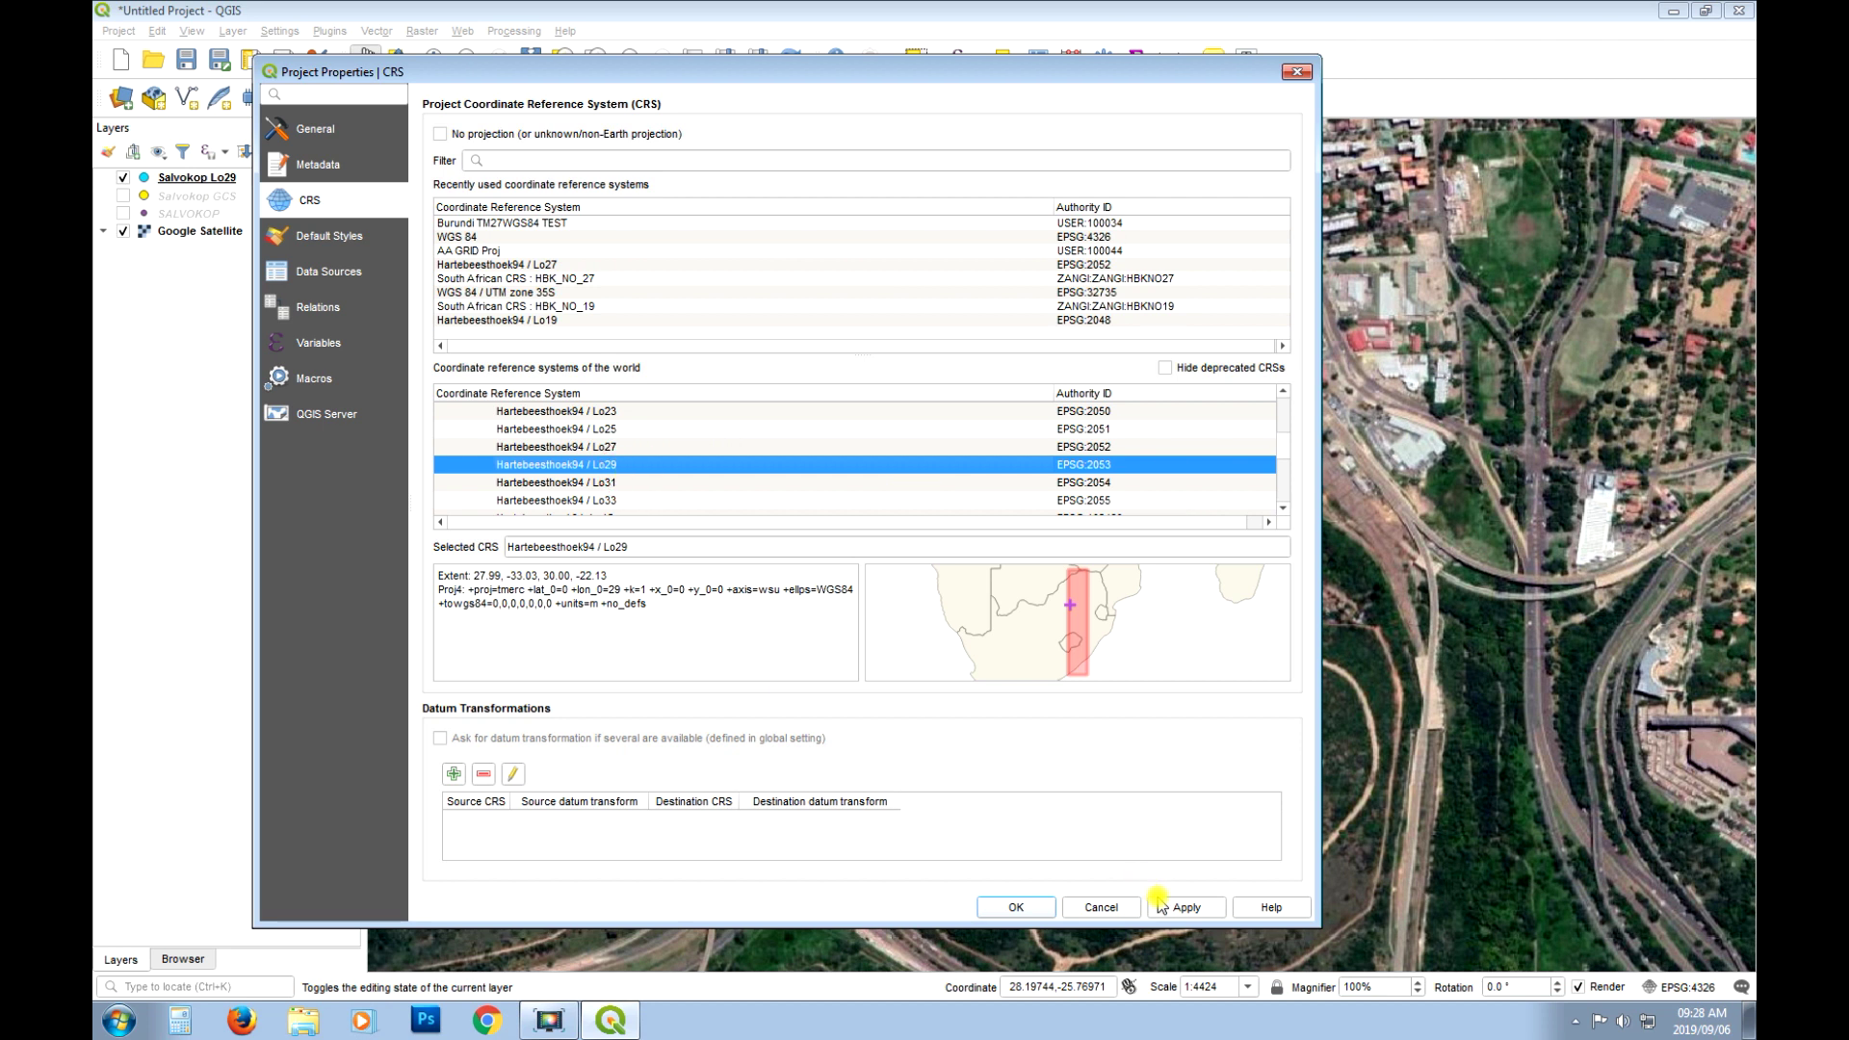
{"action": "left_click", "coordinate": [1186, 907]}
{"action": "left_click", "coordinate": [1018, 907]}
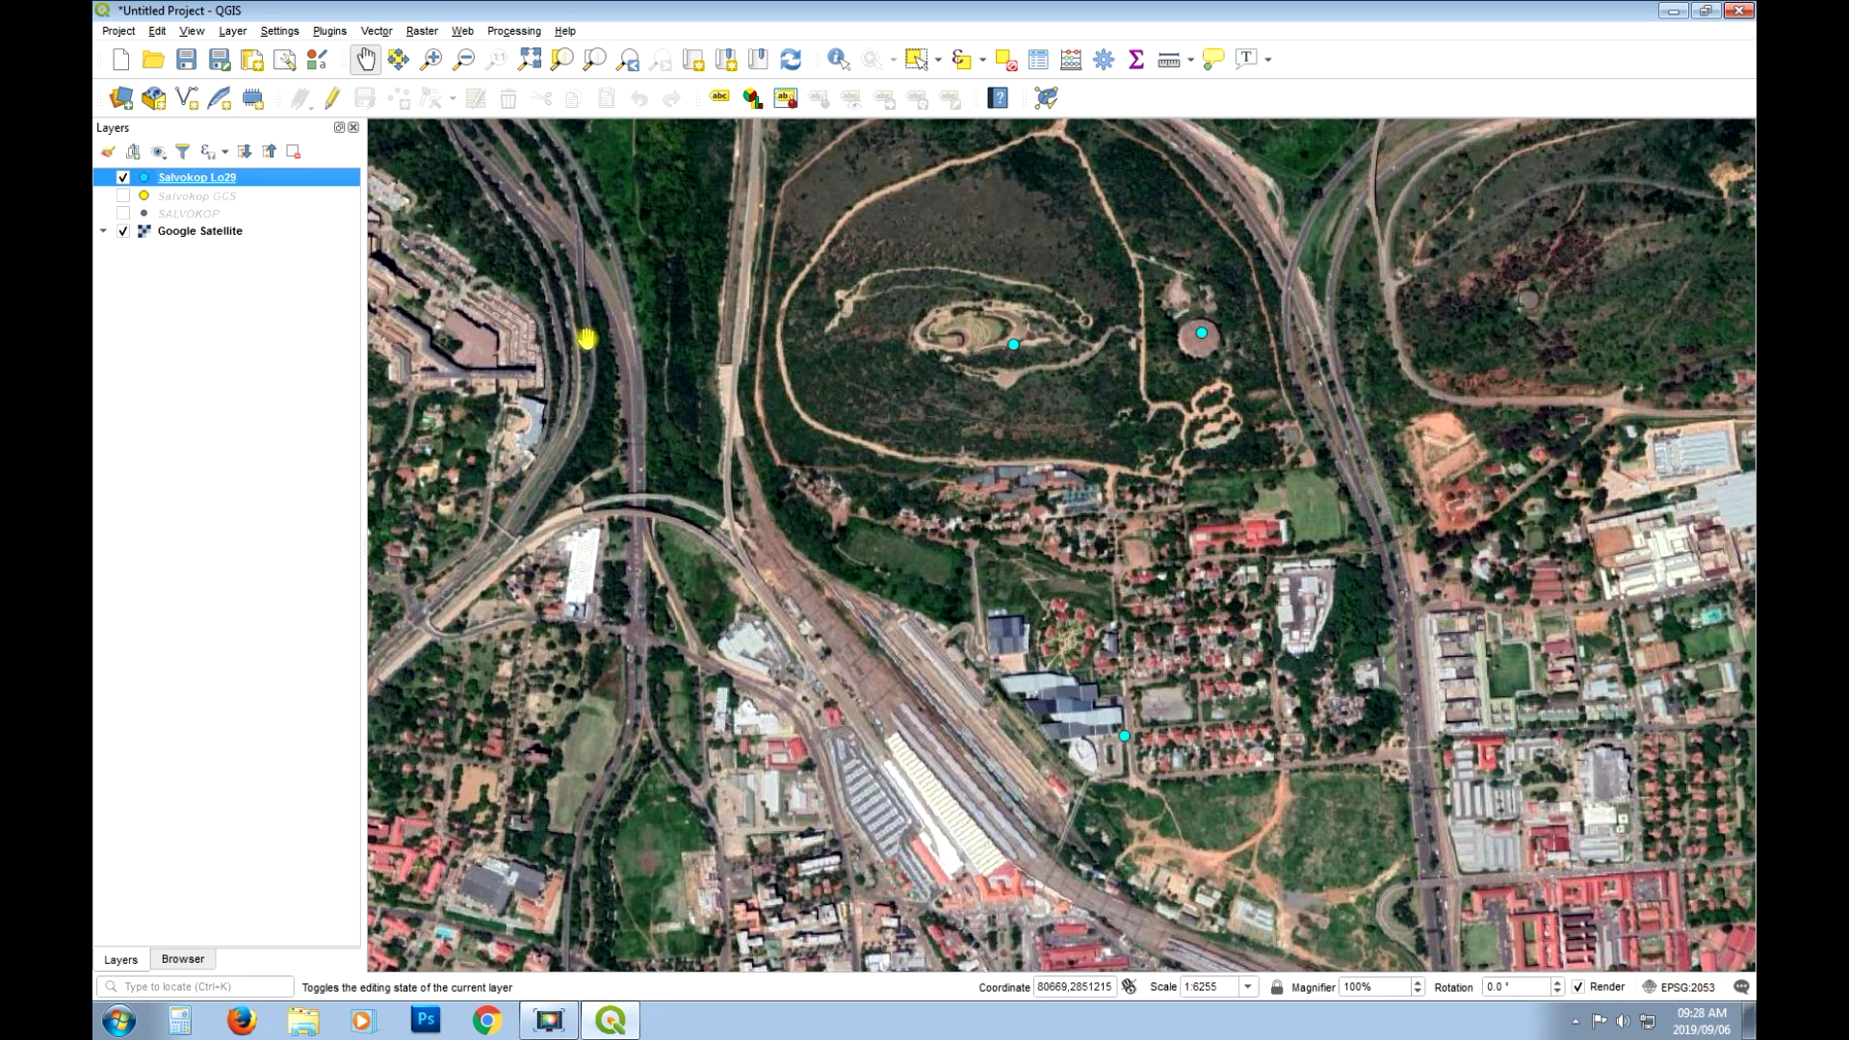
{"action": "right_click", "coordinate": [245, 181]}
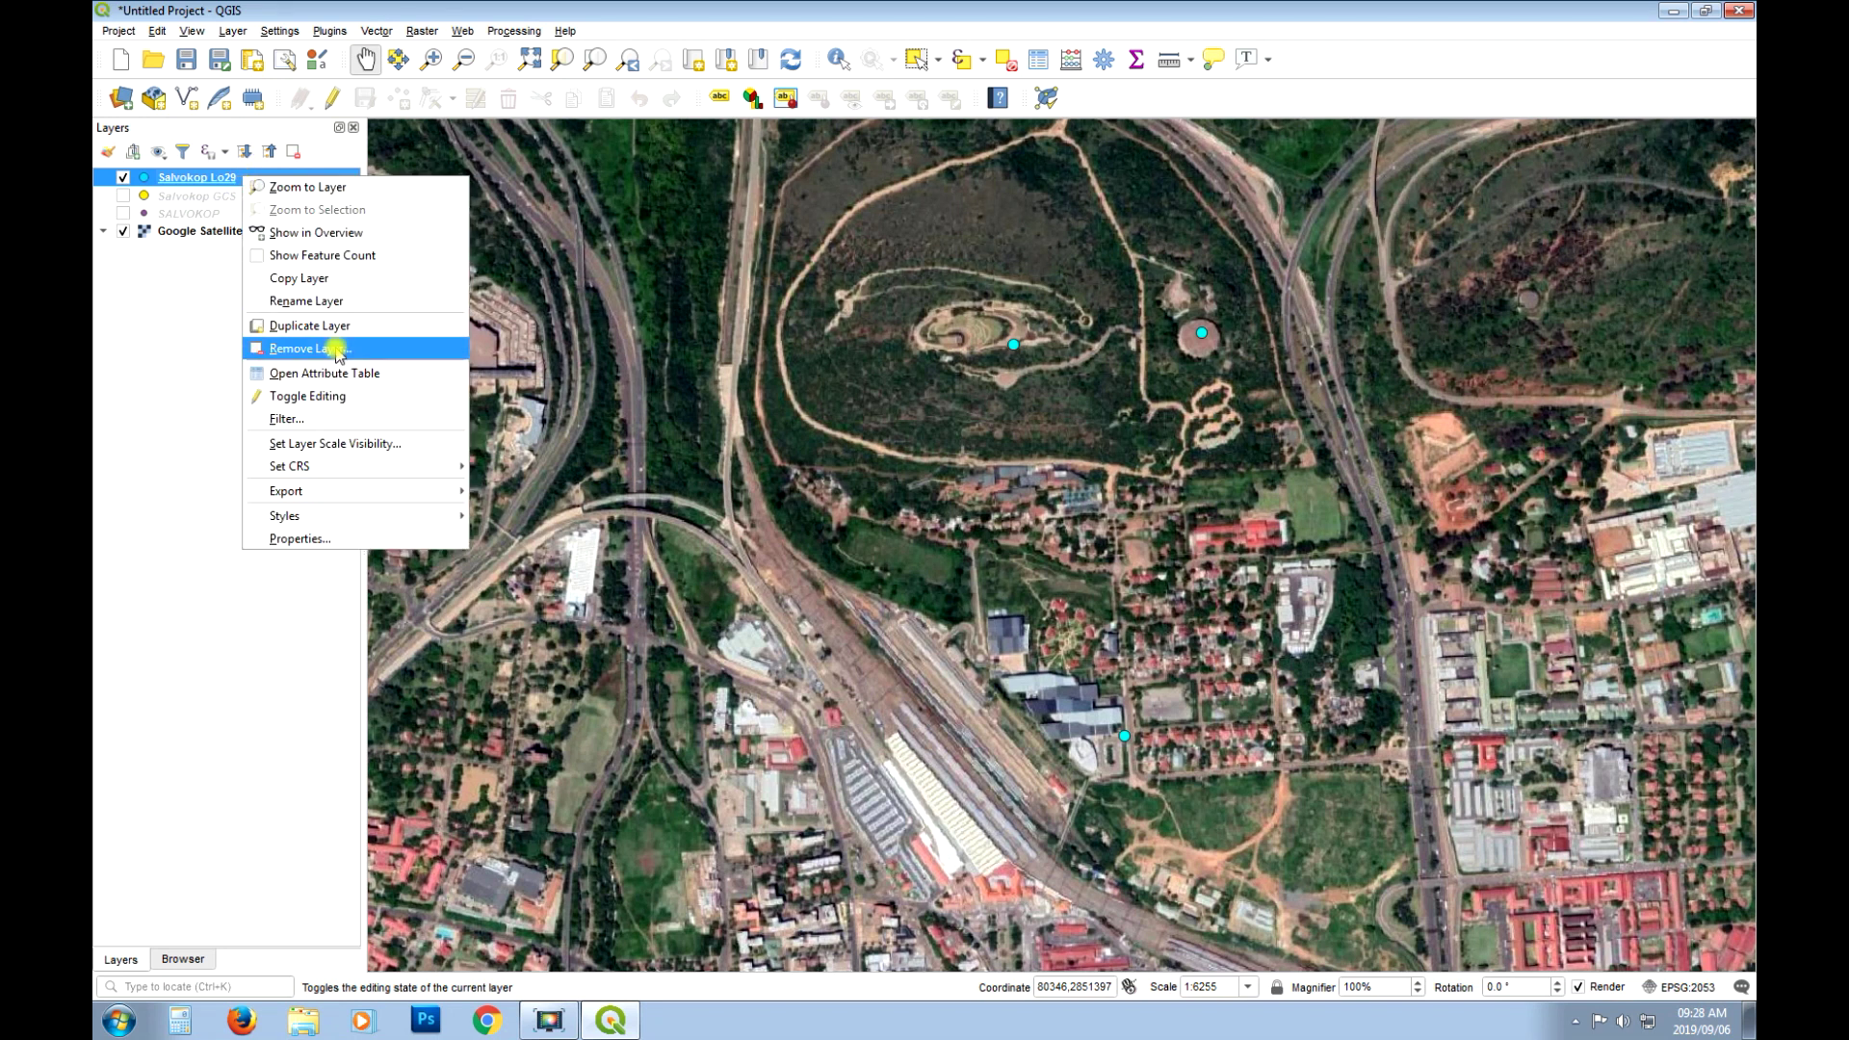
{"action": "left_click", "coordinate": [355, 372]}
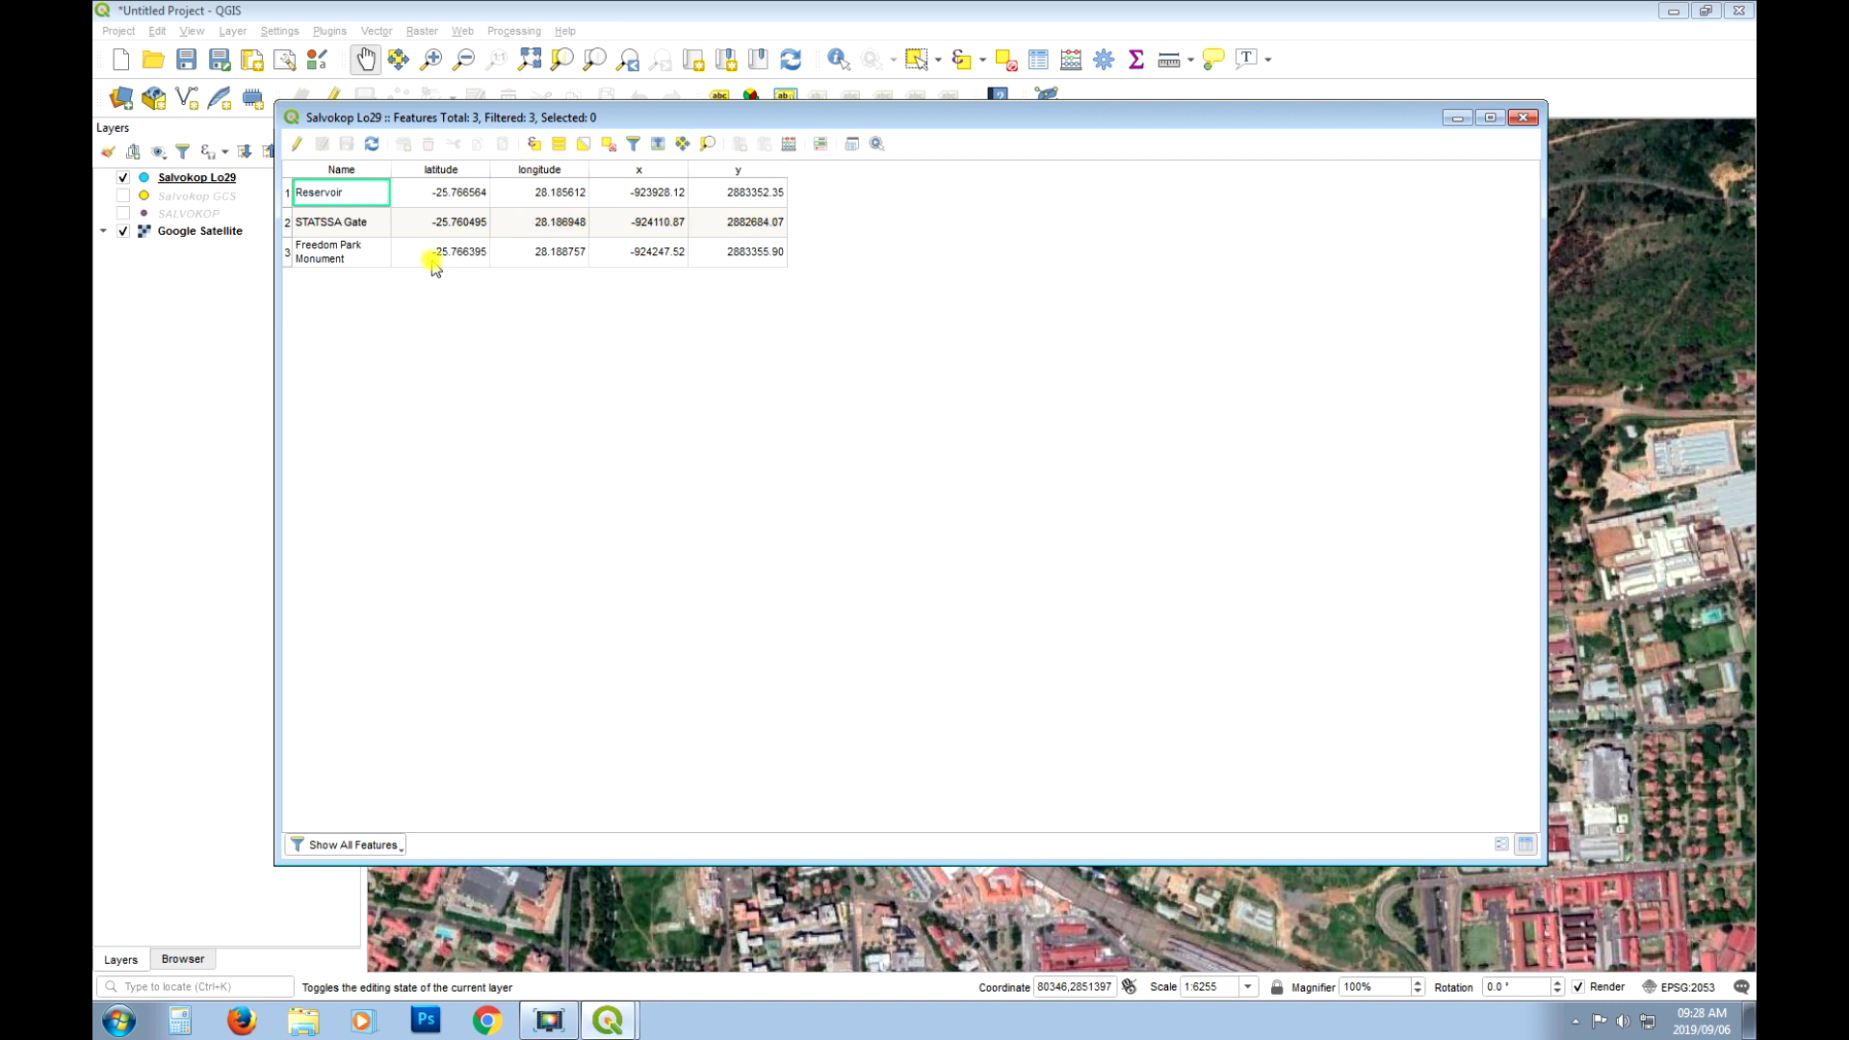
{"action": "left_click", "coordinate": [1529, 118]}
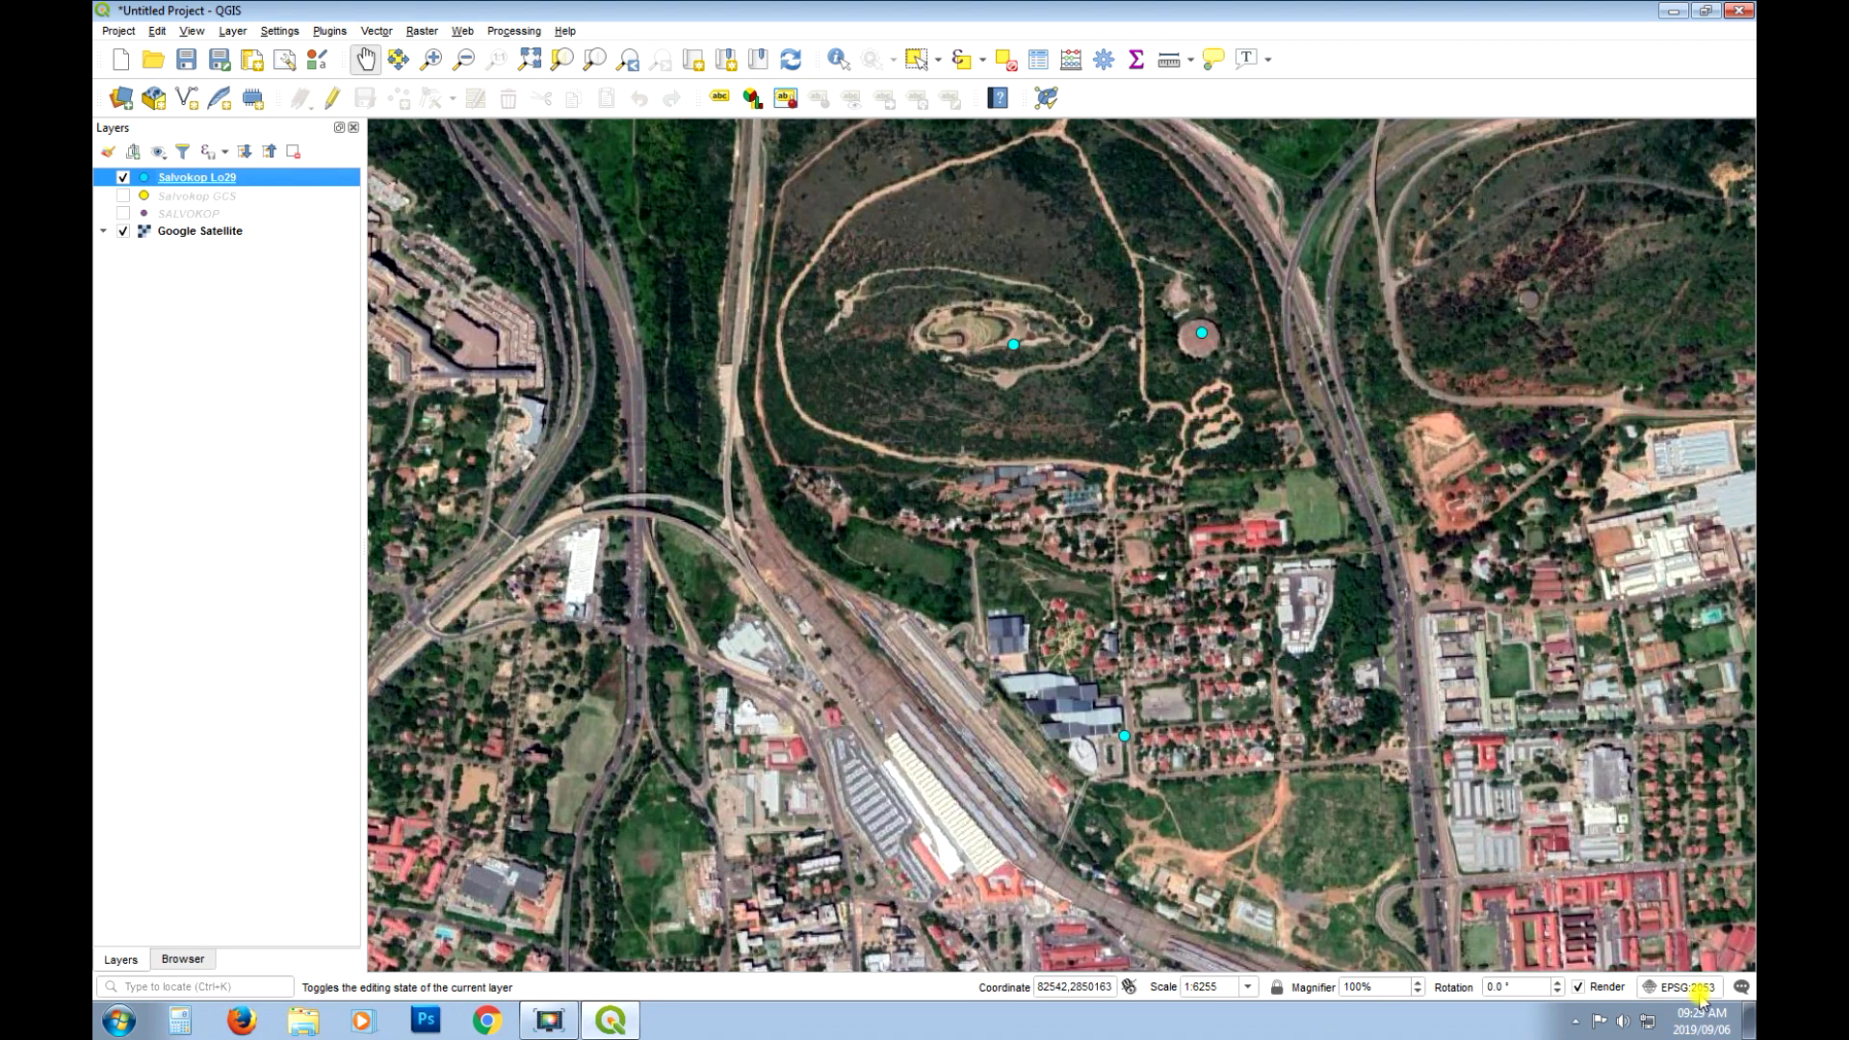
Filter CRS list by 'zangi' and apply South African CRS : HBK_NO_29 (ZANGI:HBKNO29) to the project.
{"action": "left_click", "coordinate": [1685, 987]}
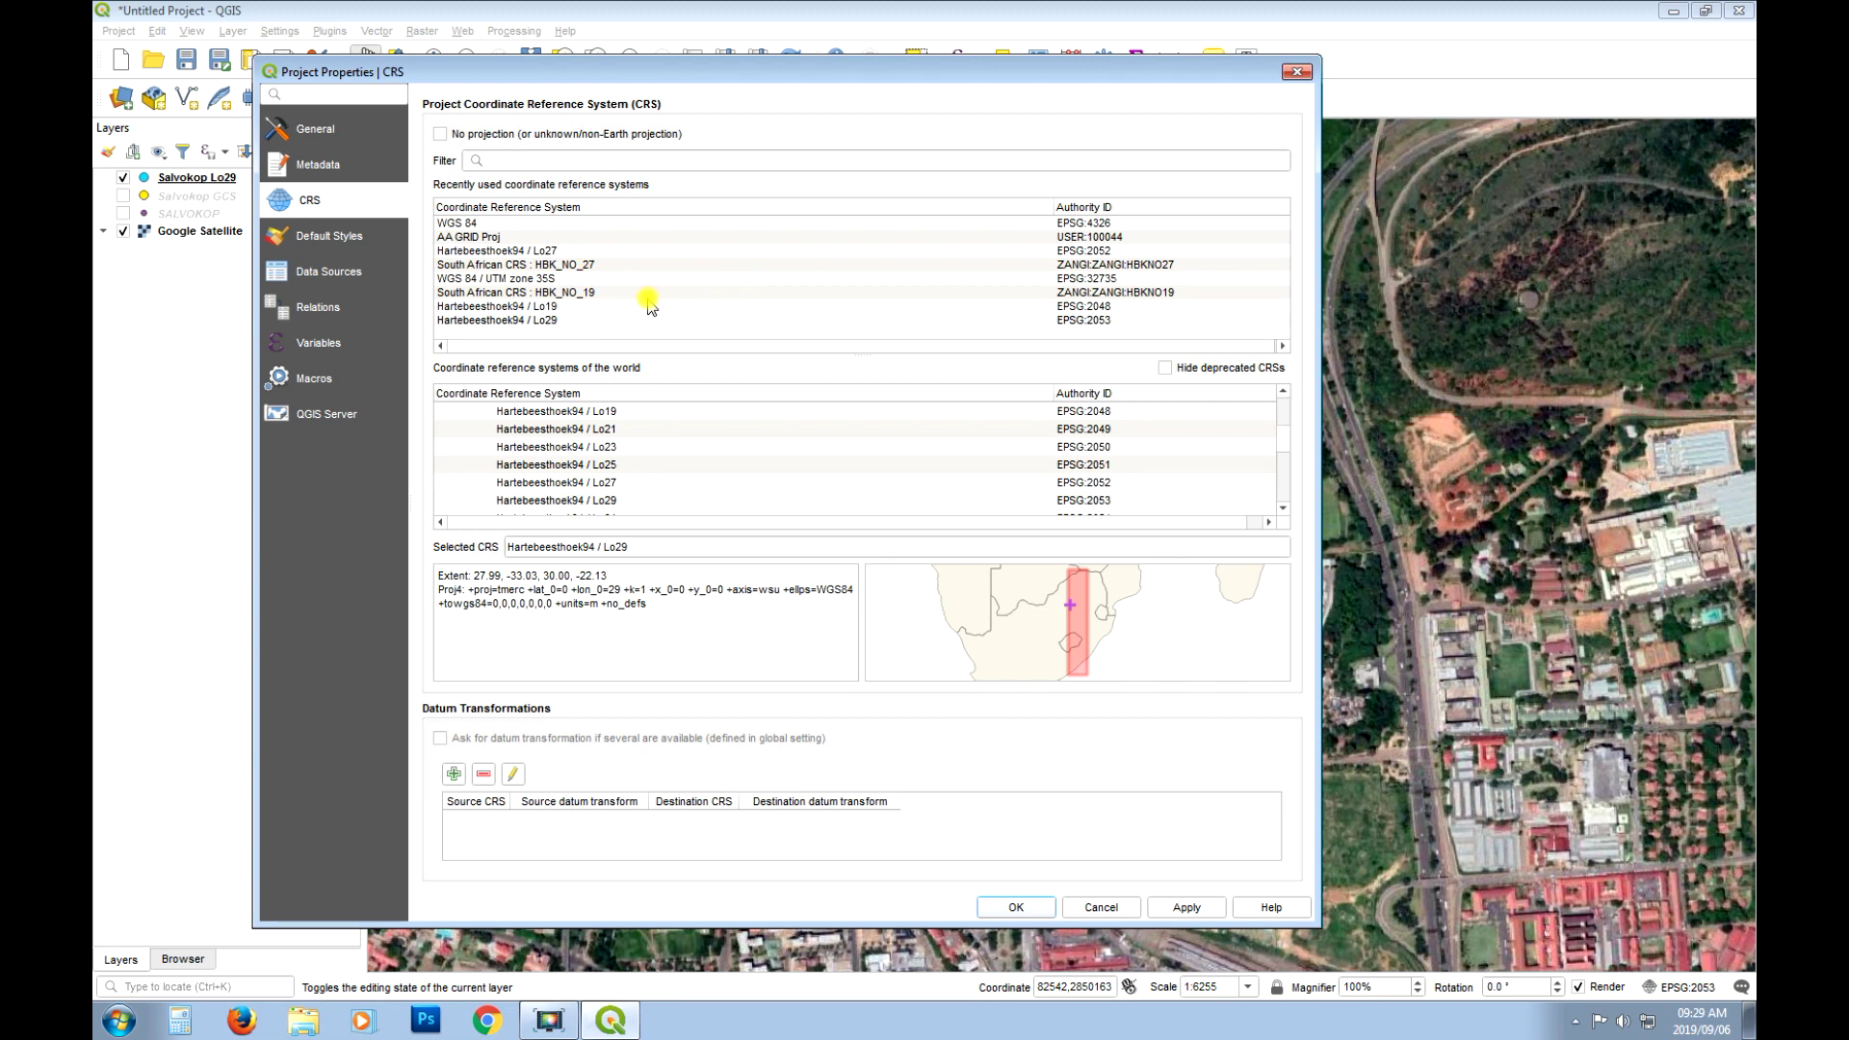
{"action": "left_click", "coordinate": [556, 161]}
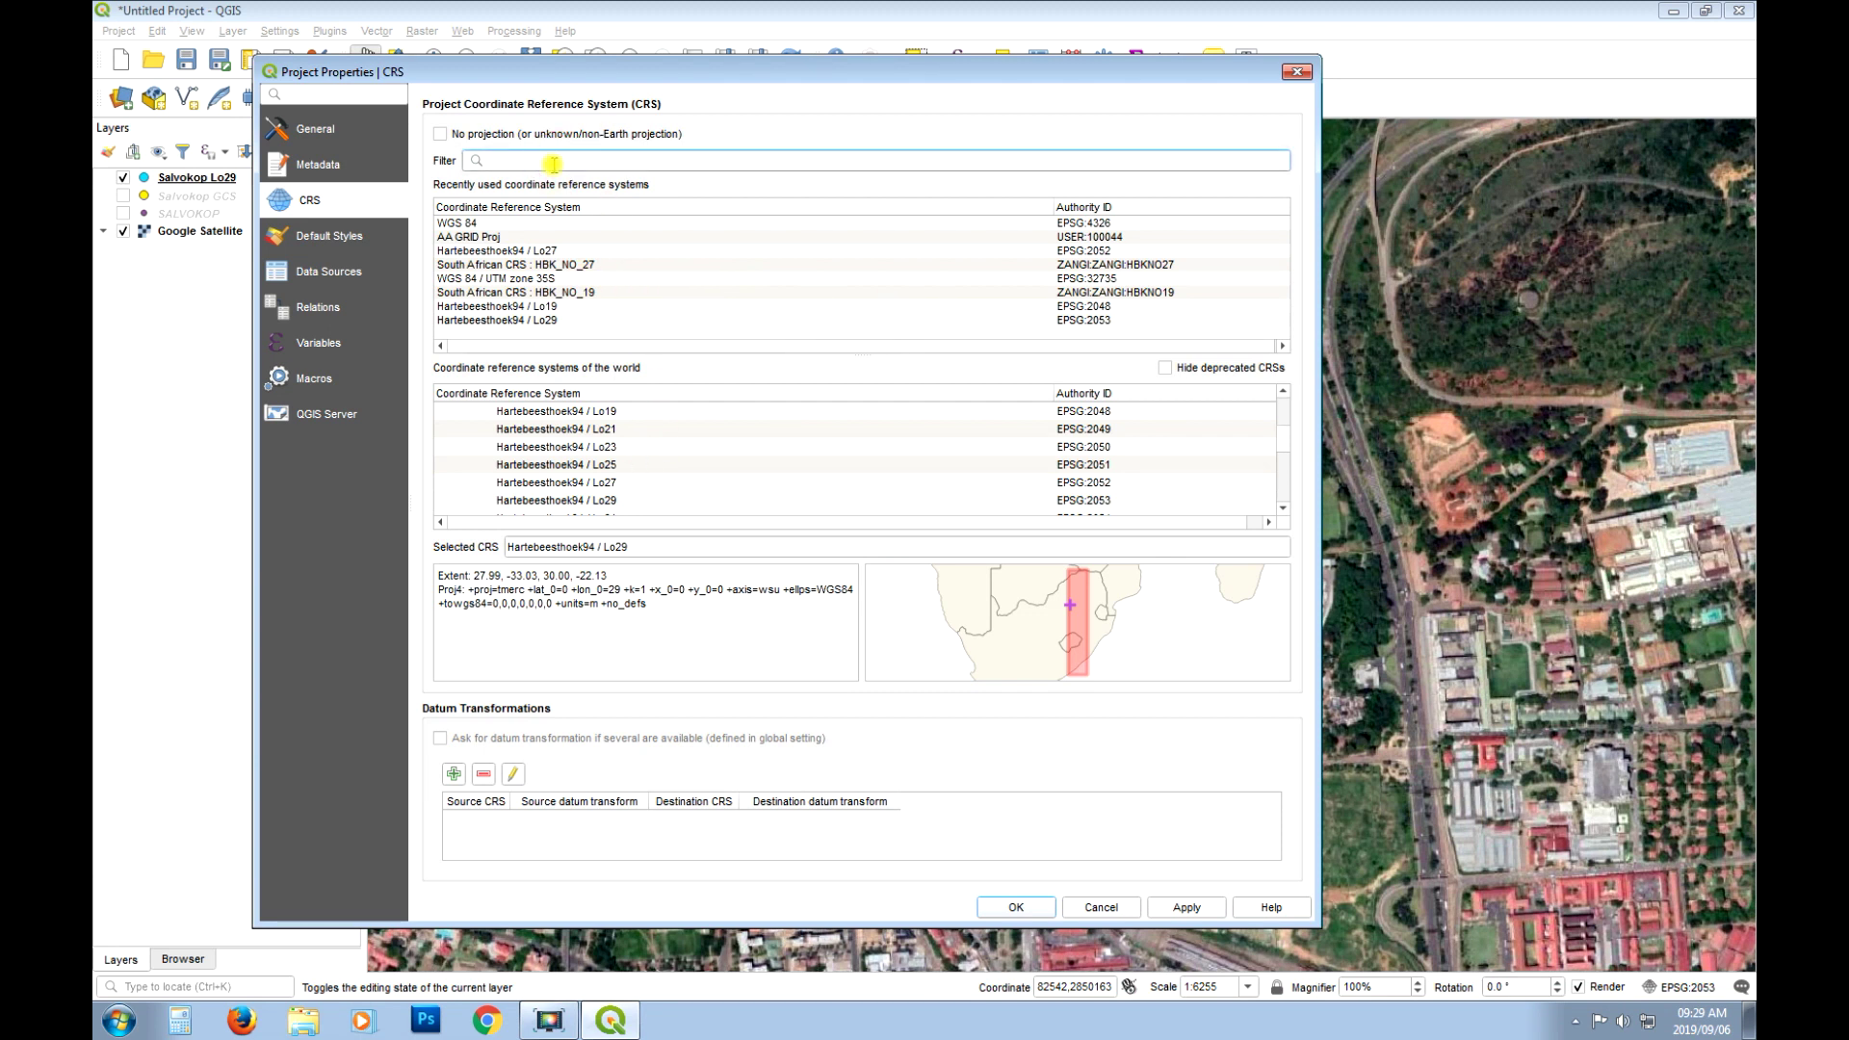
{"action": "type", "text": "zang"}
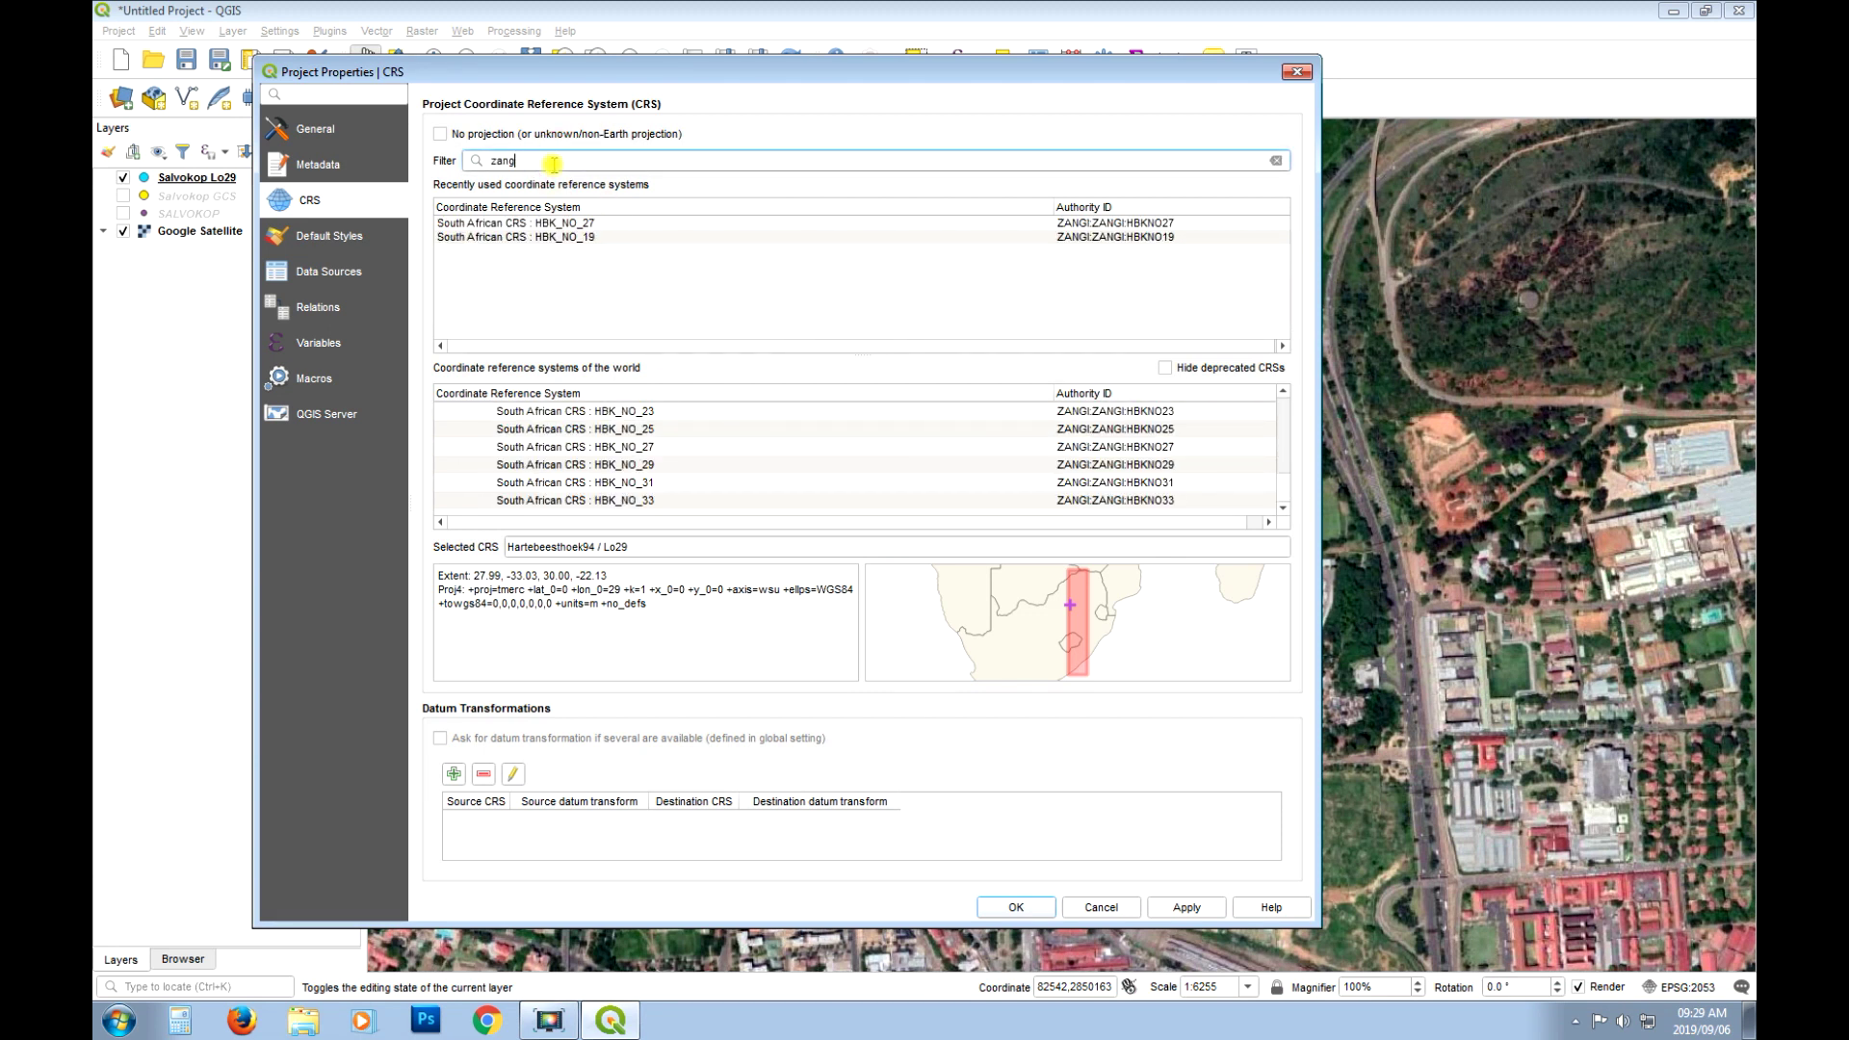
{"action": "type", "text": "i"}
{"action": "left_click", "coordinate": [560, 237]}
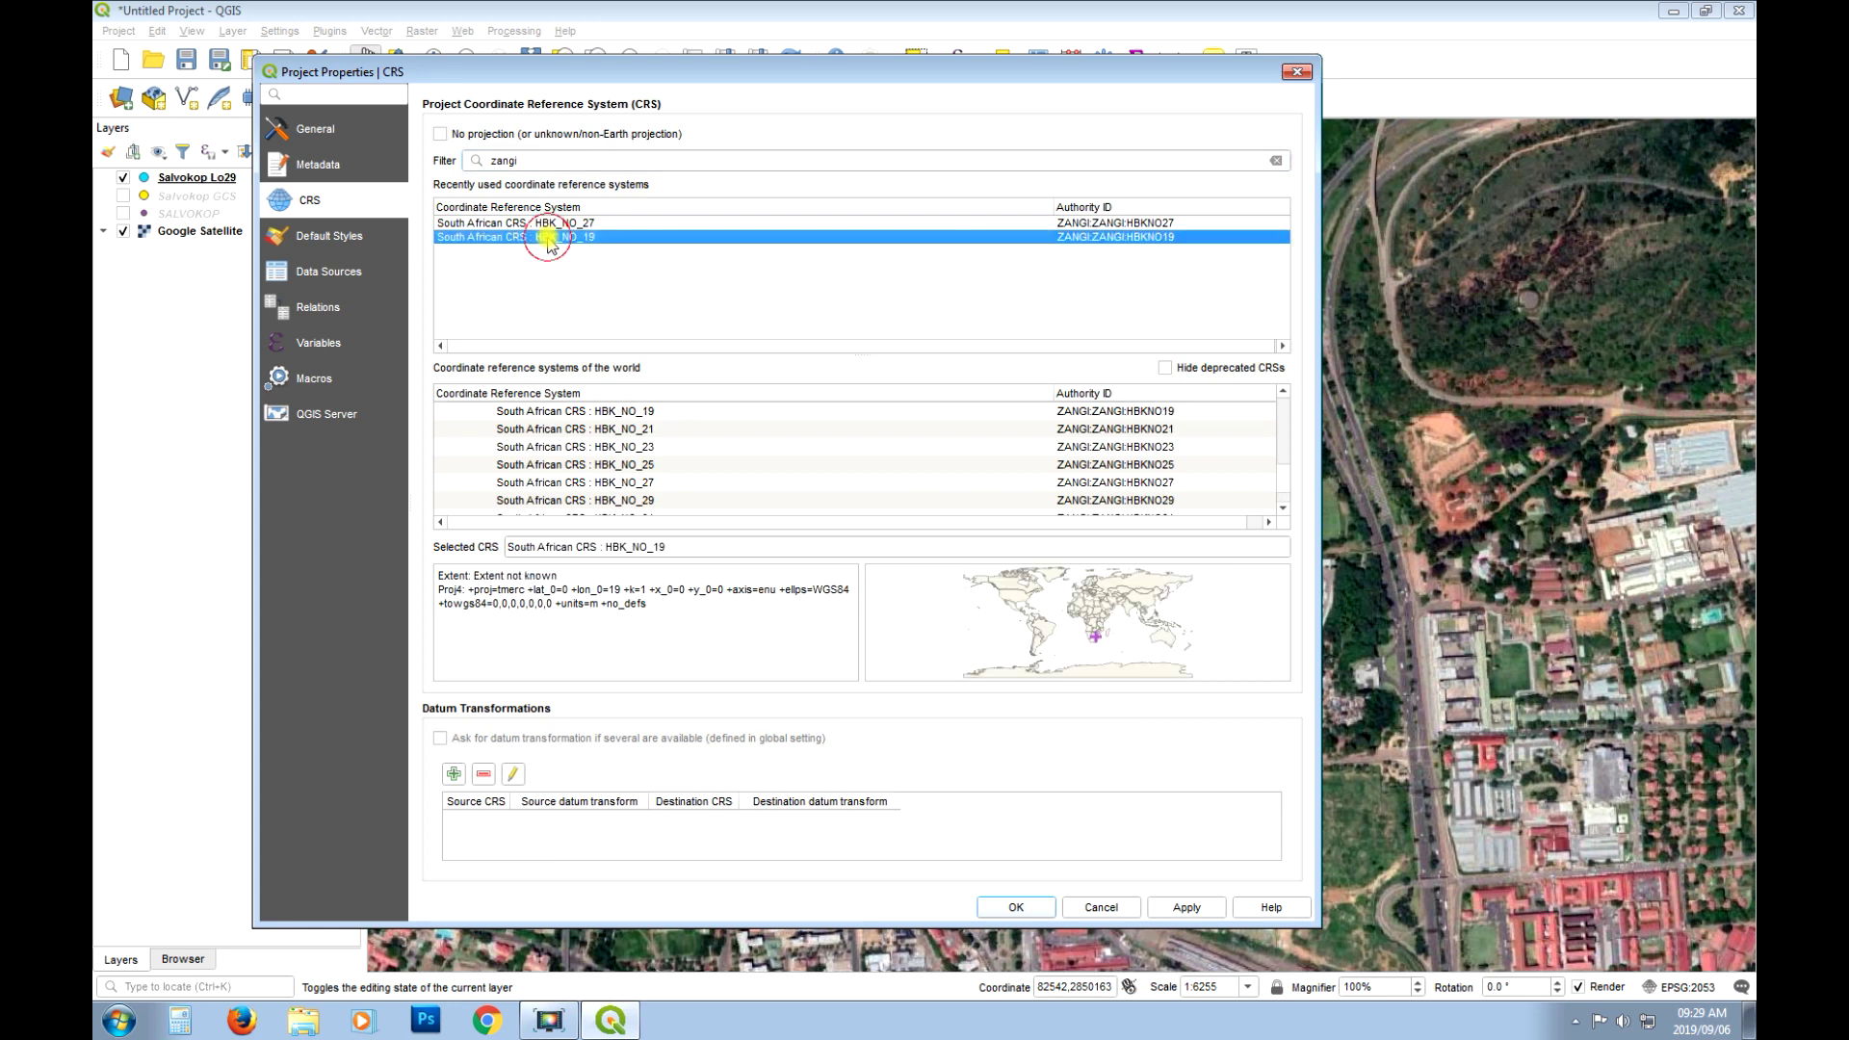
{"action": "left_click", "coordinate": [663, 501]}
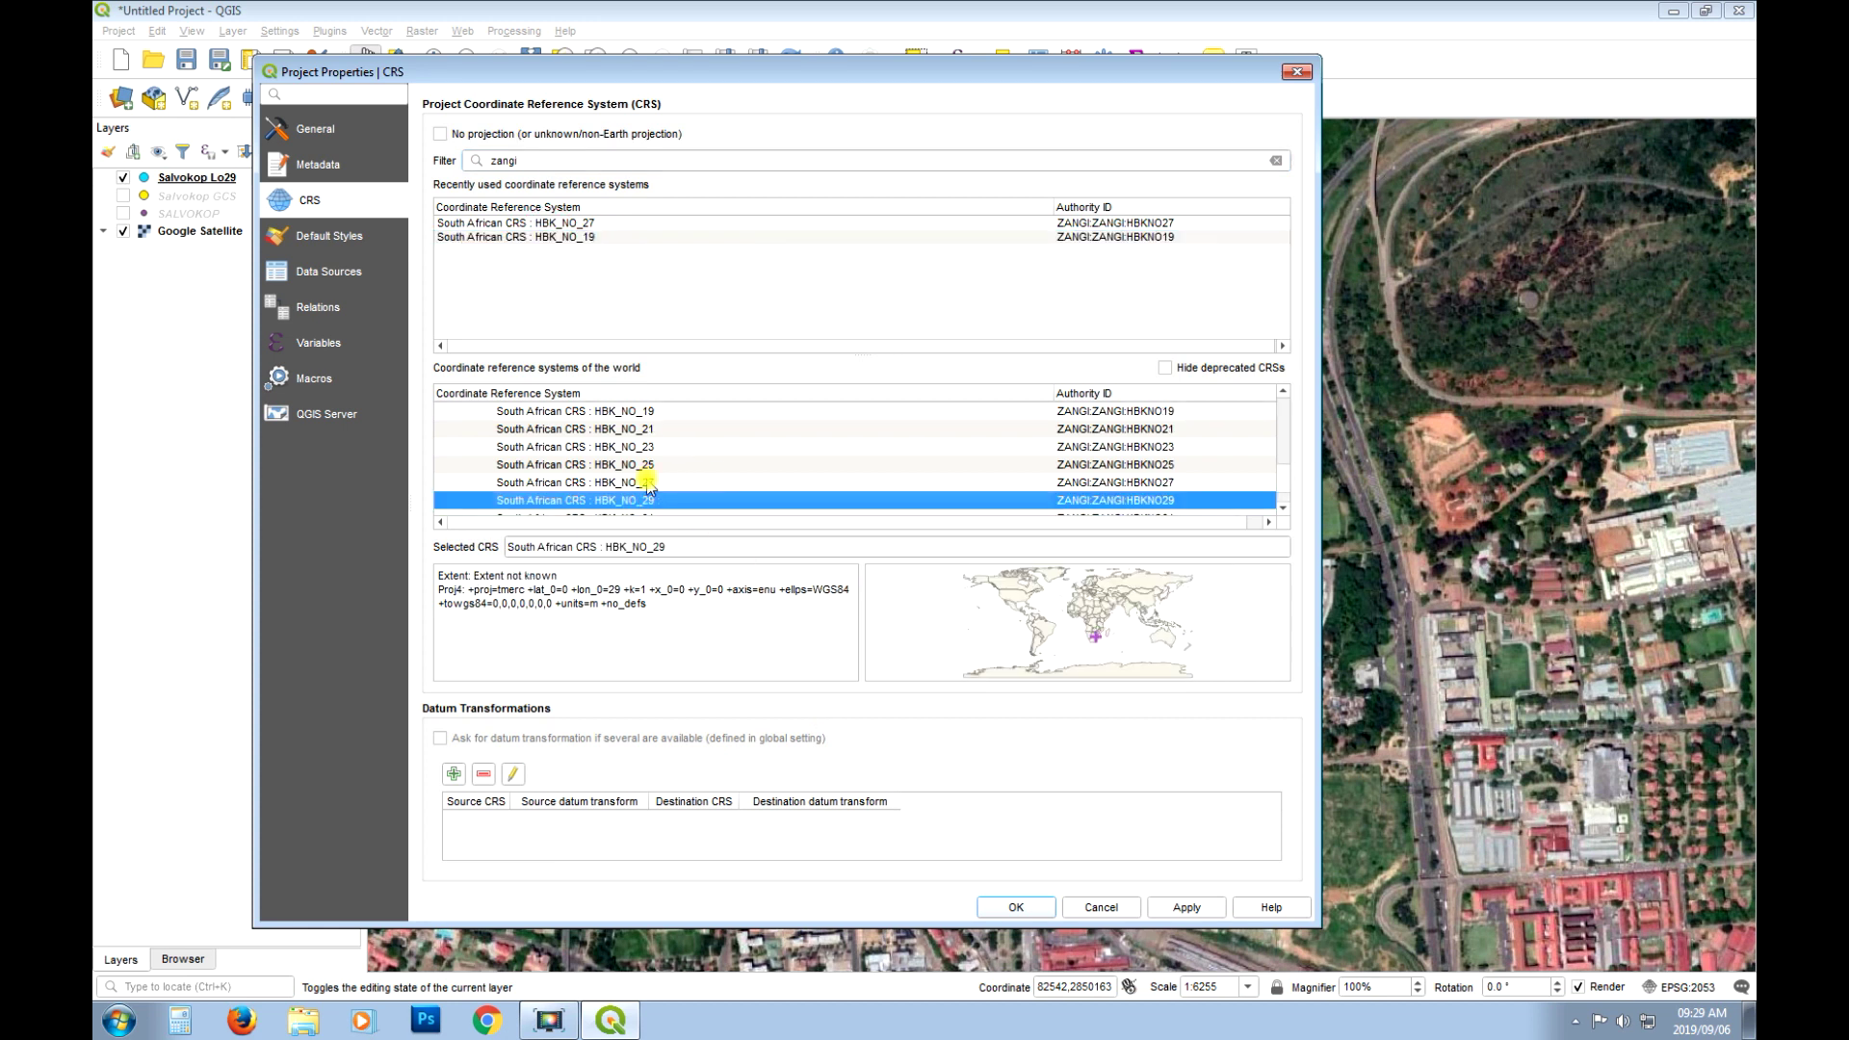
{"action": "left_click", "coordinate": [1192, 907]}
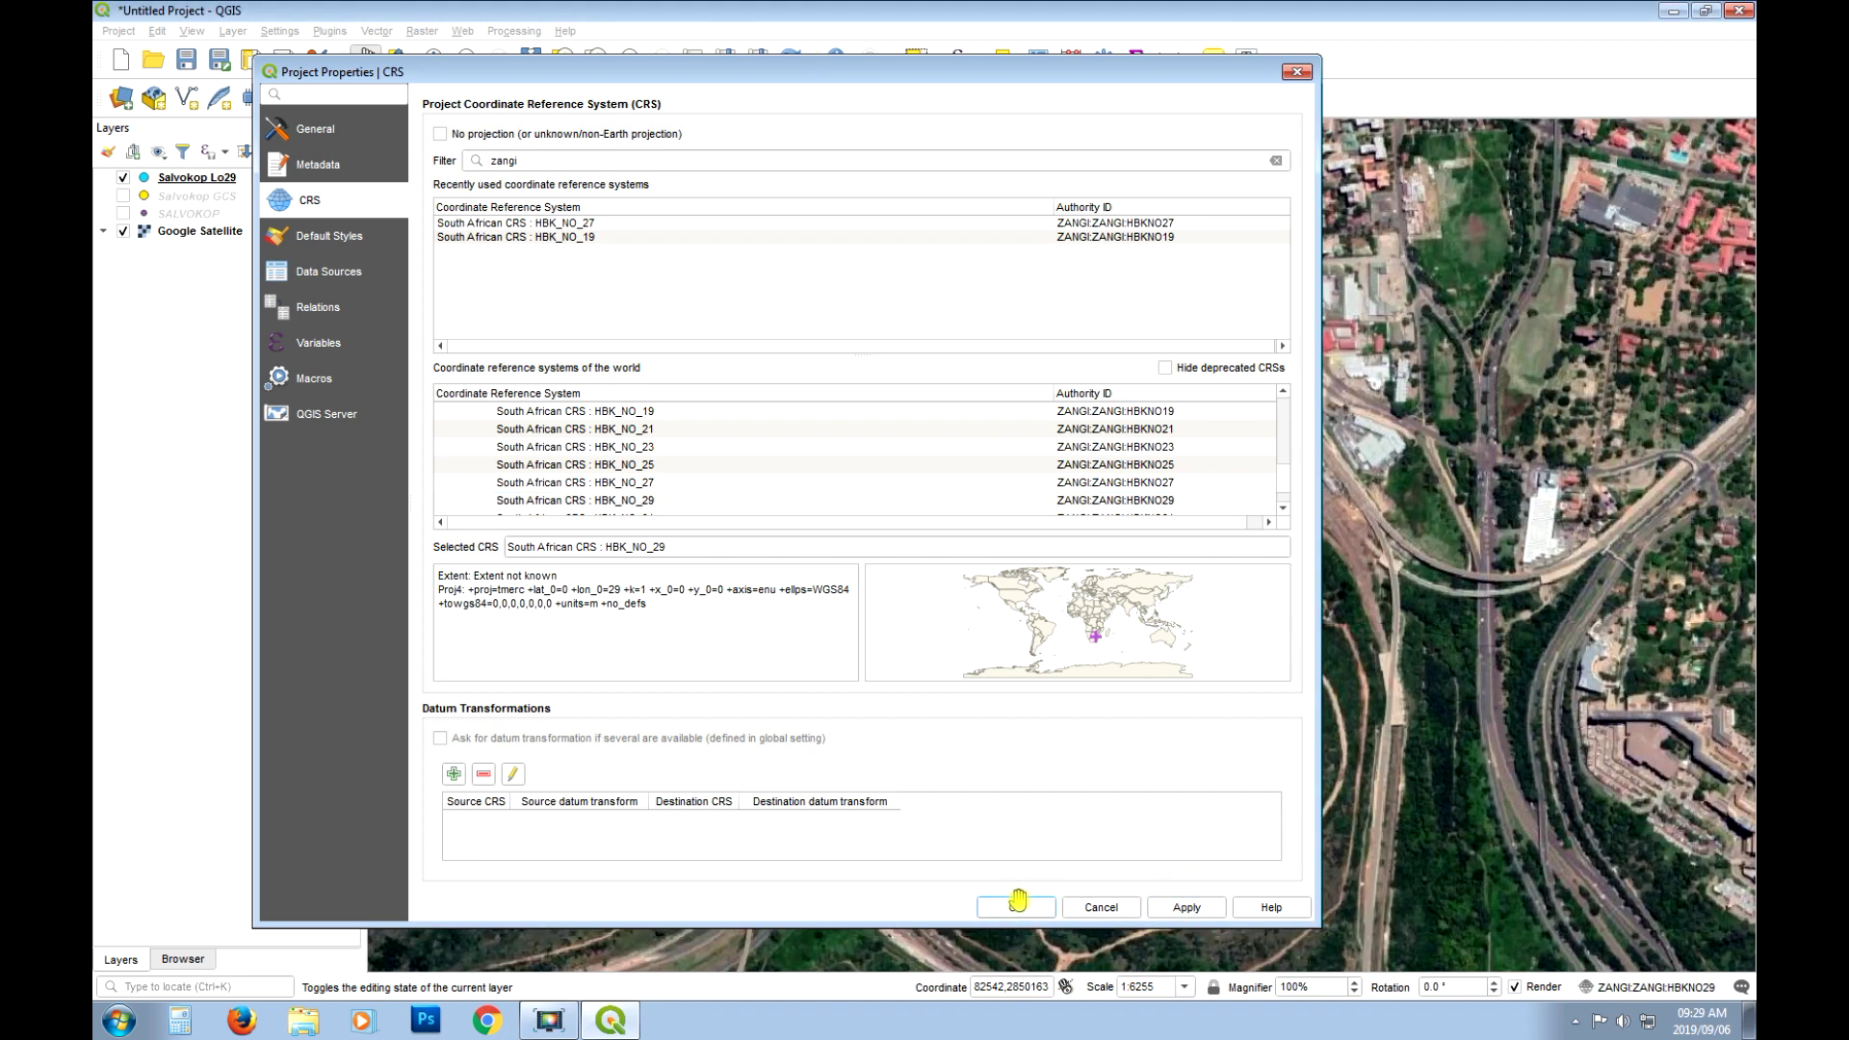
{"action": "left_click", "coordinate": [1017, 907]}
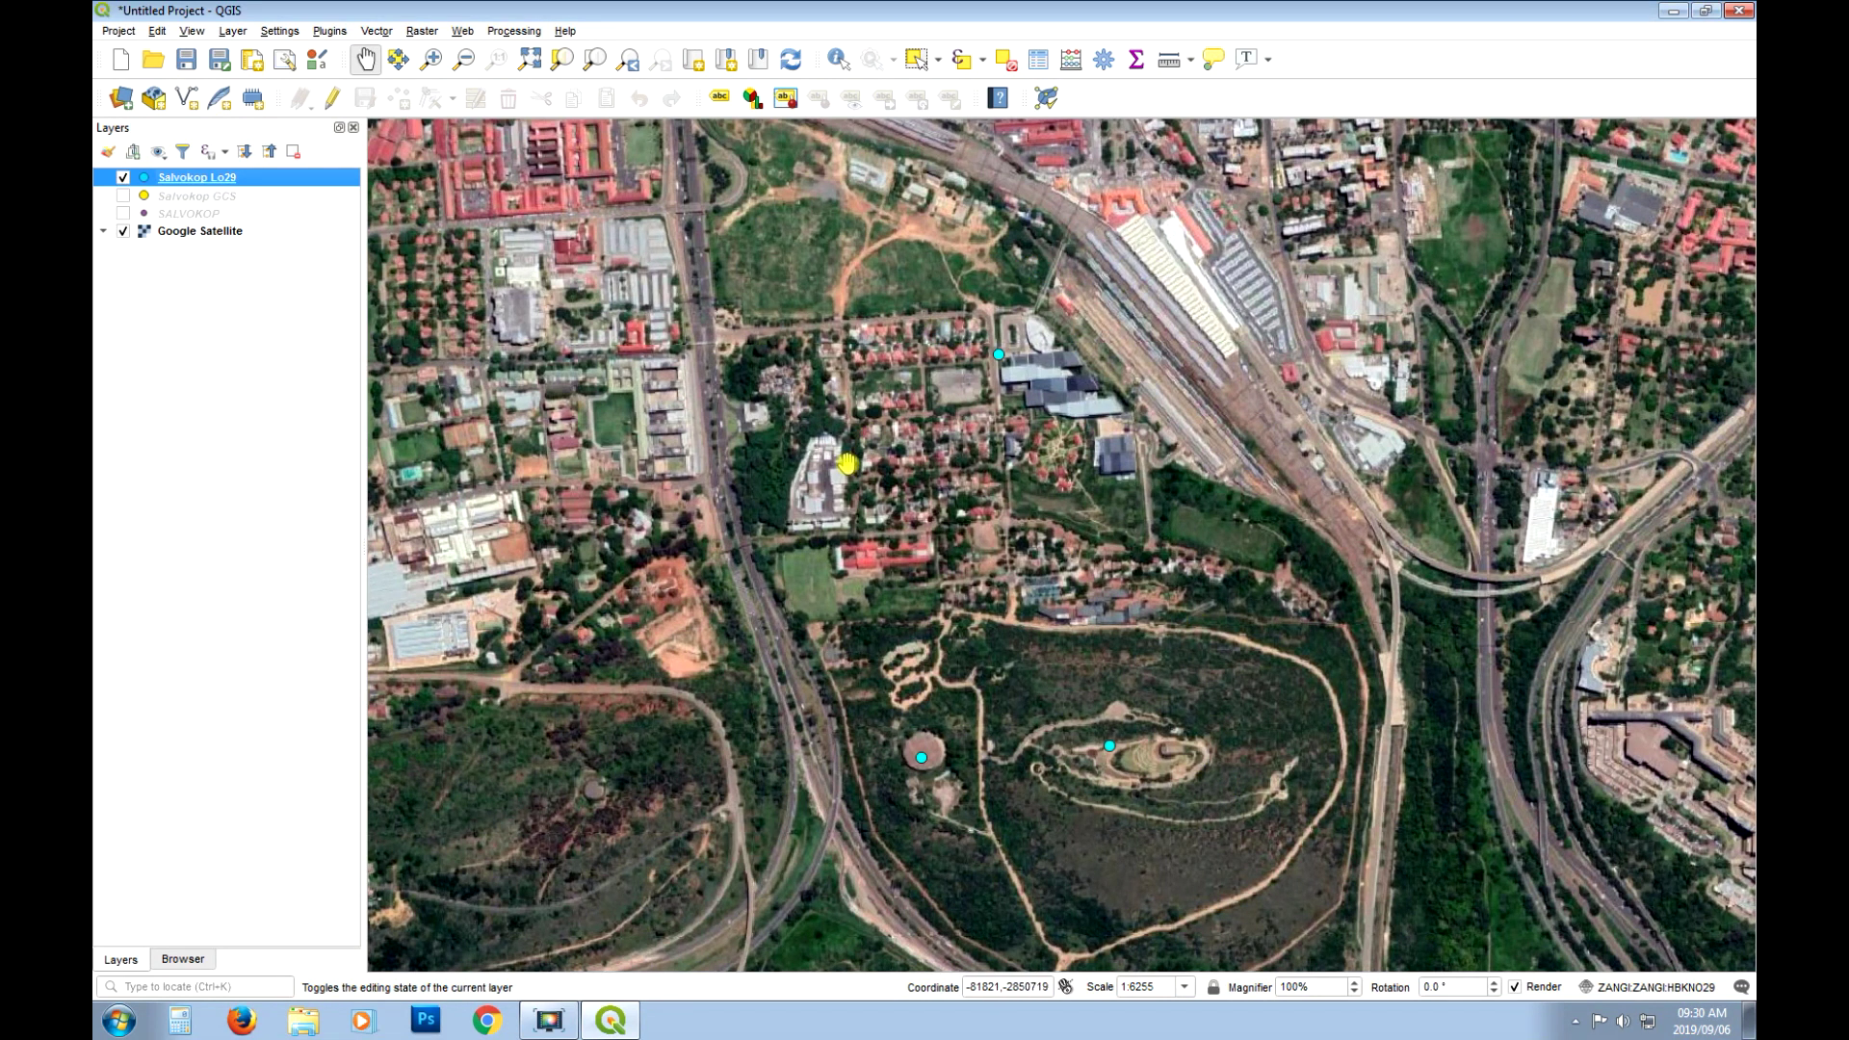
{"action": "right_click", "coordinate": [205, 177]}
{"action": "left_click", "coordinate": [308, 372]}
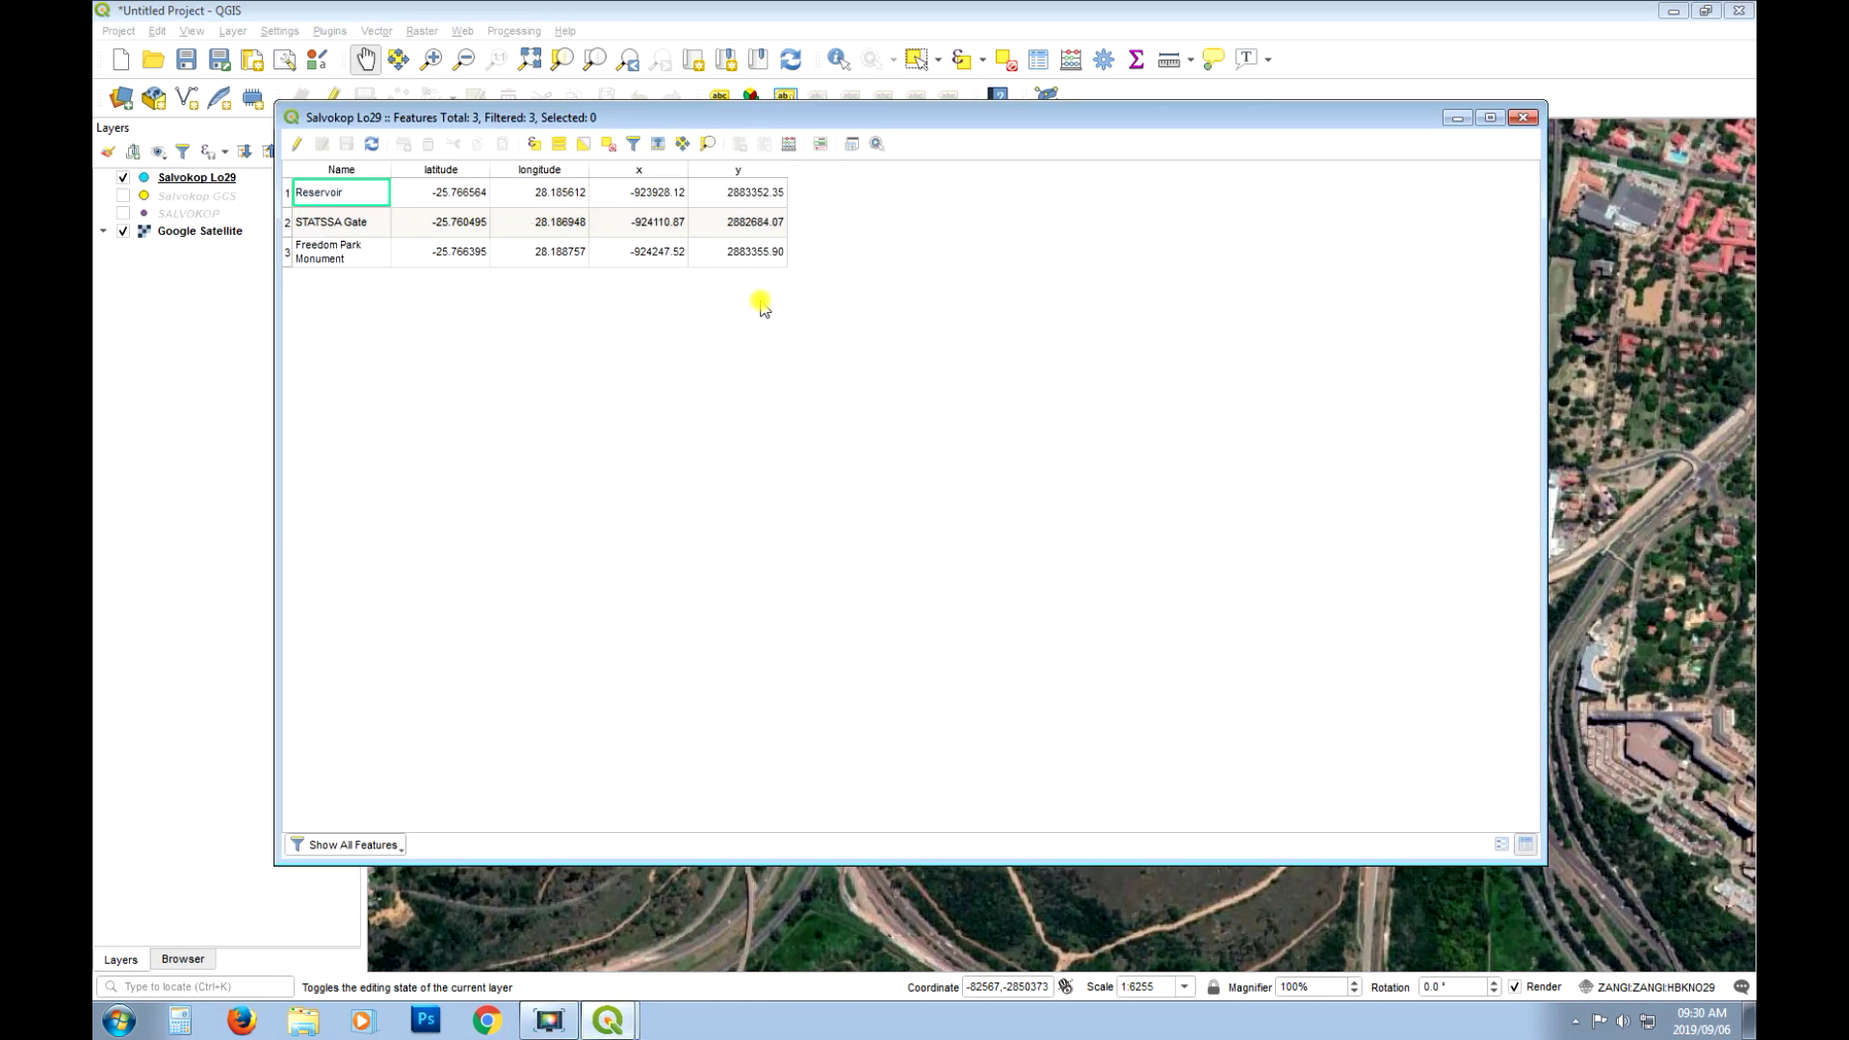
{"action": "left_click", "coordinate": [1522, 117]}
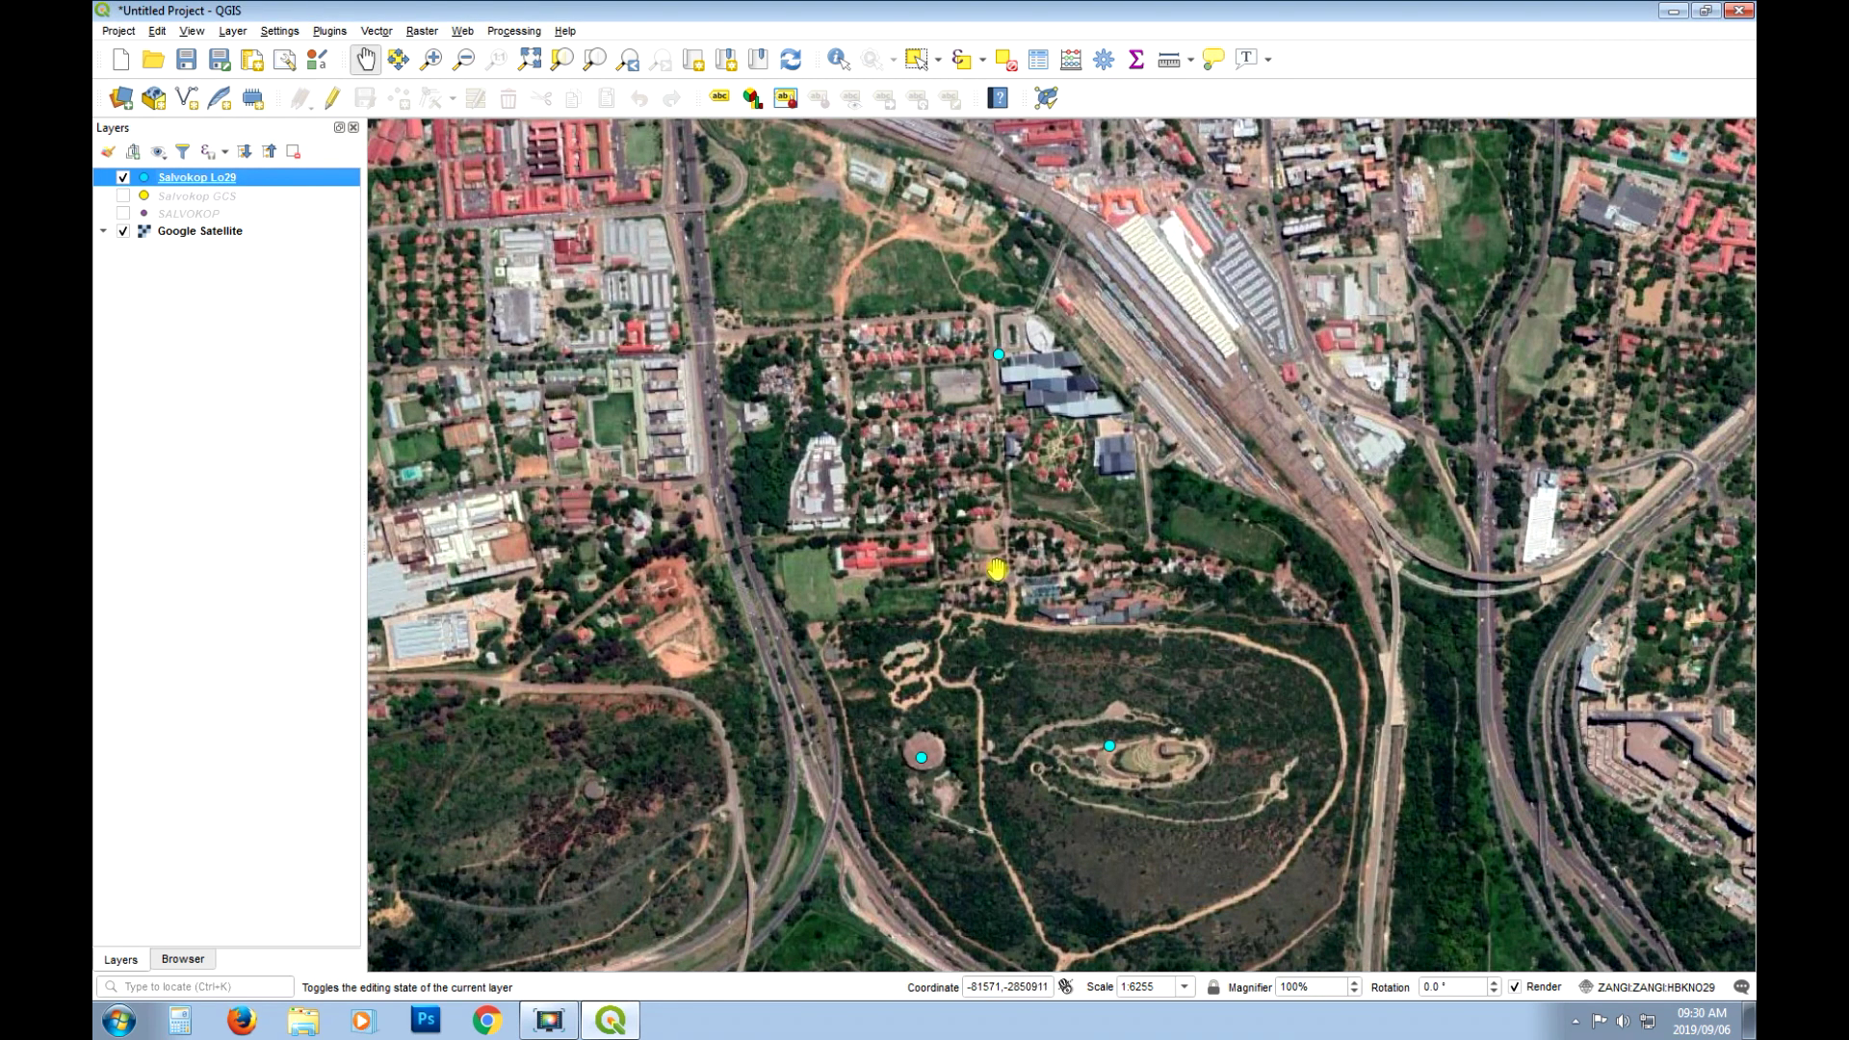